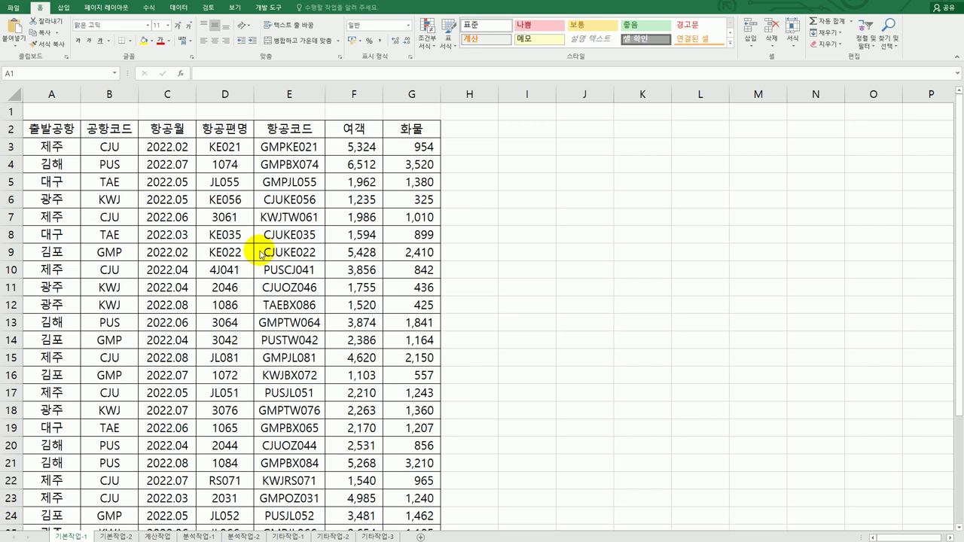
Enter the heading 조건 in I2 and begin the formula =D3 in I3
left_click(530, 126)
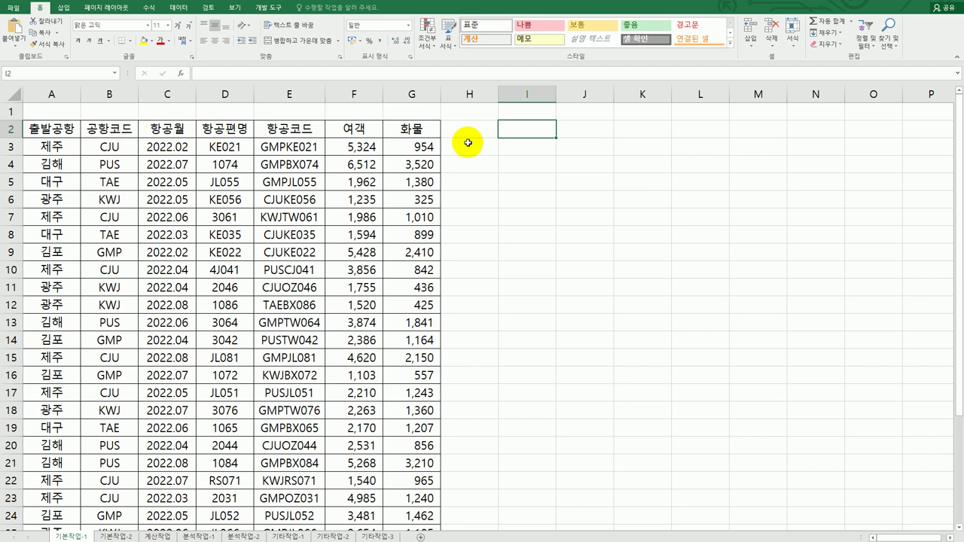
type("w")
key("BackSpace")
type("족건")
key("Return")
type("=")
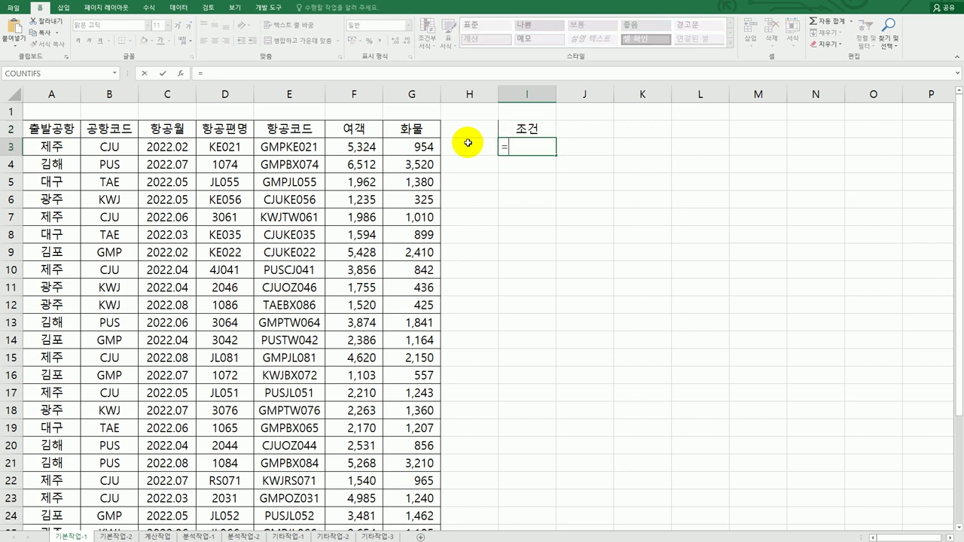
left_click(226, 147)
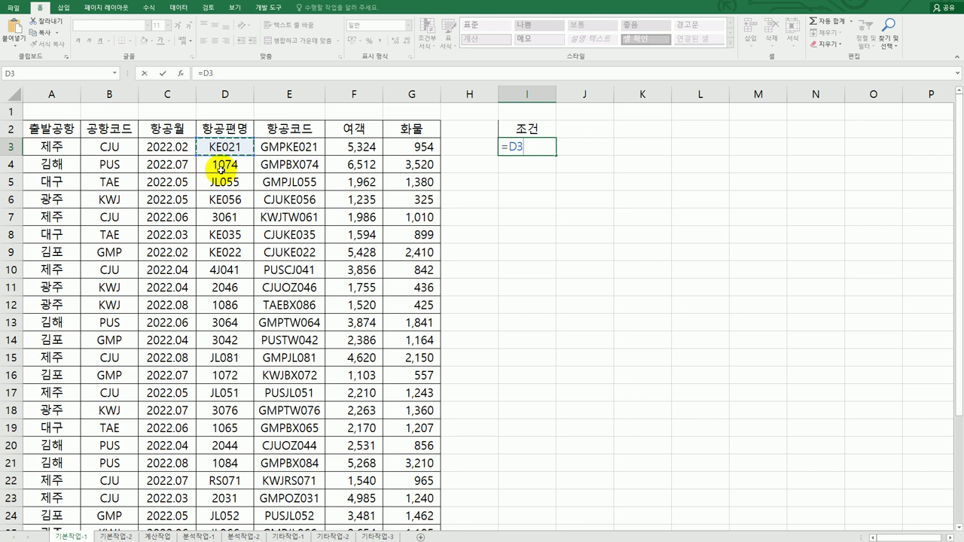
Replace the unfinished I3 formula with =ISNUMBER(D3)
key("Escape")
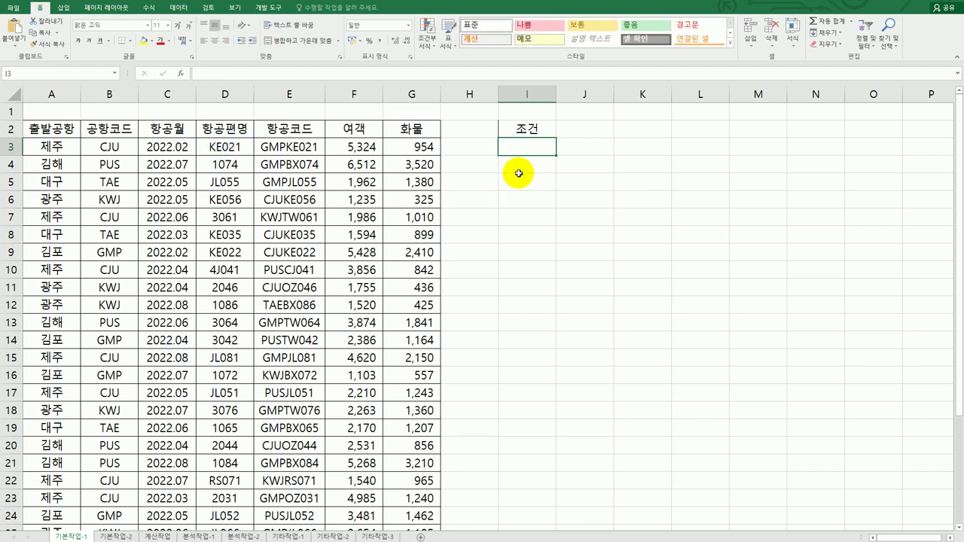
type("=")
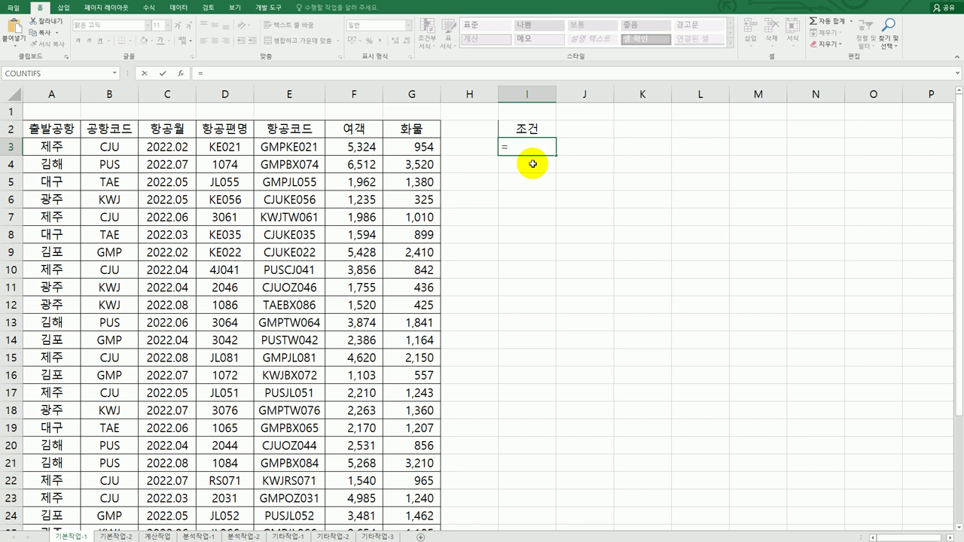
type("ㅑ")
key("BackSpace")
type("isnu")
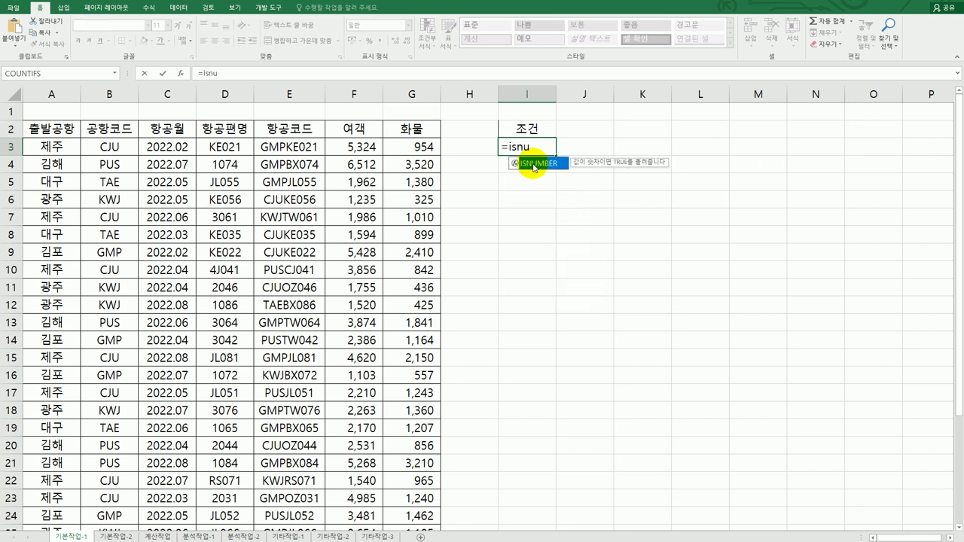
double_click(533, 168)
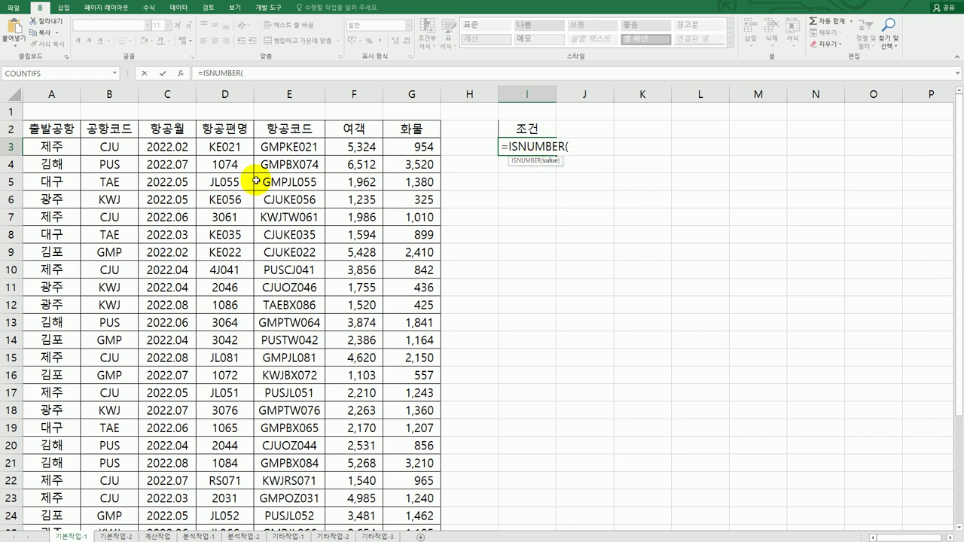
left_click(219, 148)
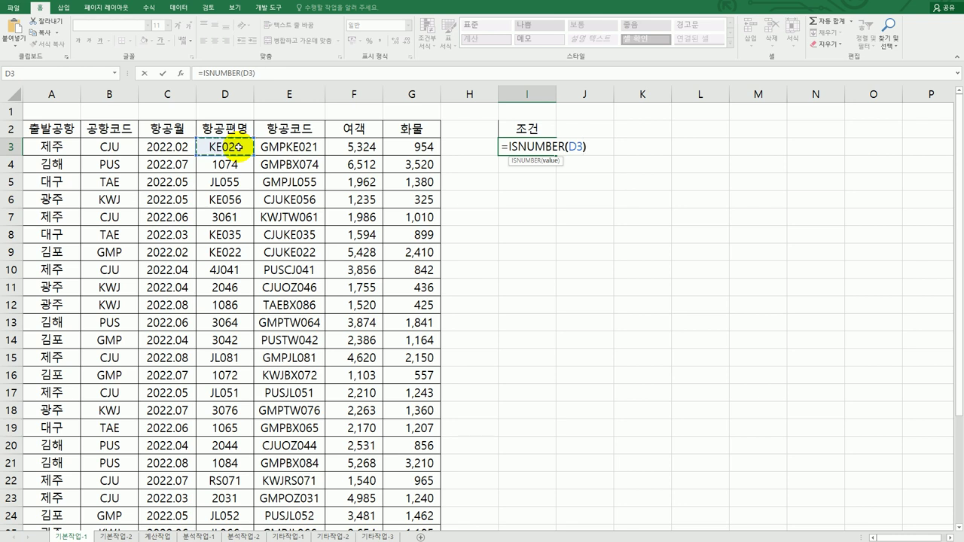
key("Return")
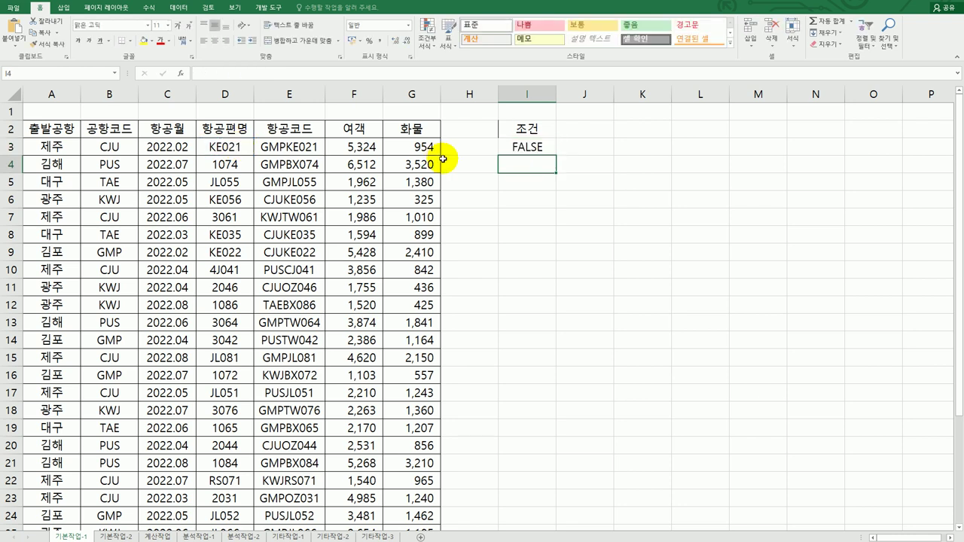
Wrap the I3 formula as =NOT(ISNUMBER(D3)) so it returns TRUE
left_click(512, 148)
double_click(512, 148)
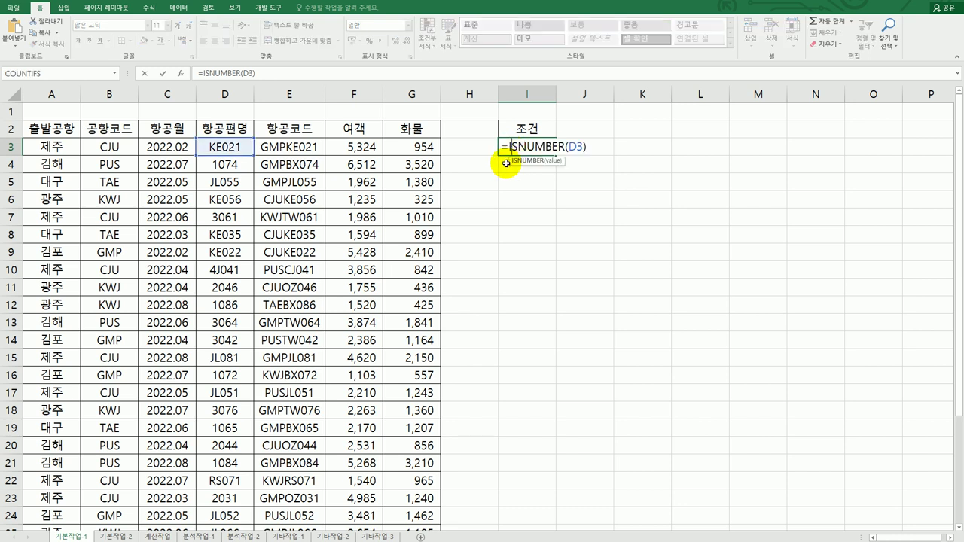
left_click(506, 146)
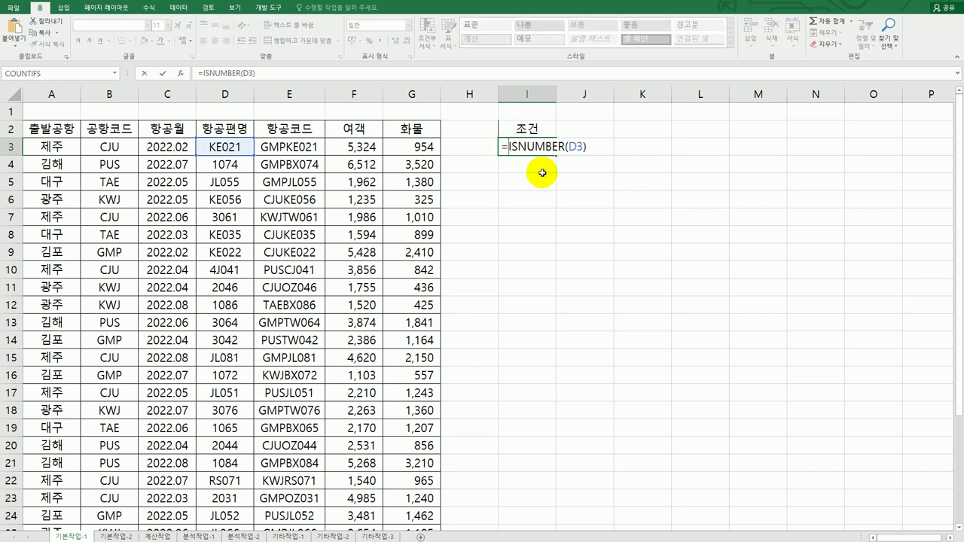
type("not")
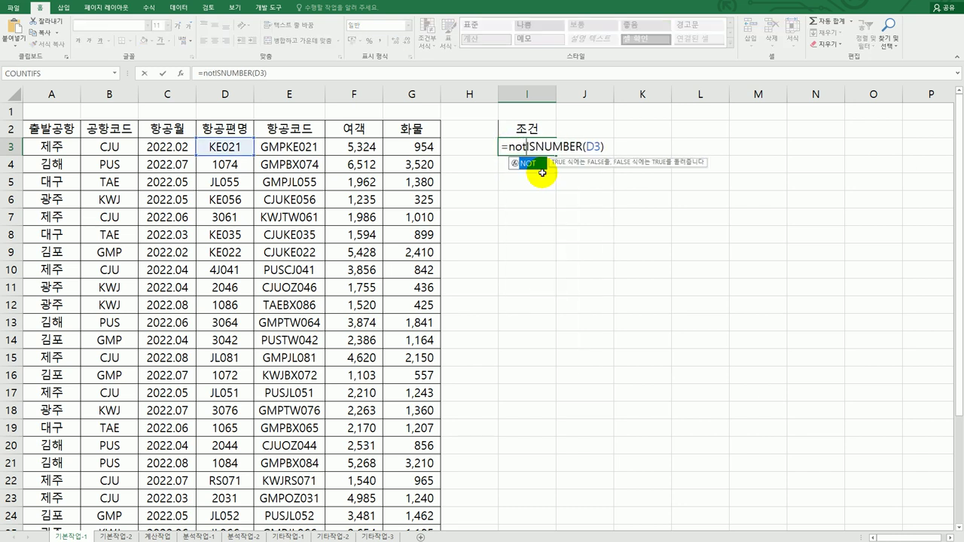
key("Tab")
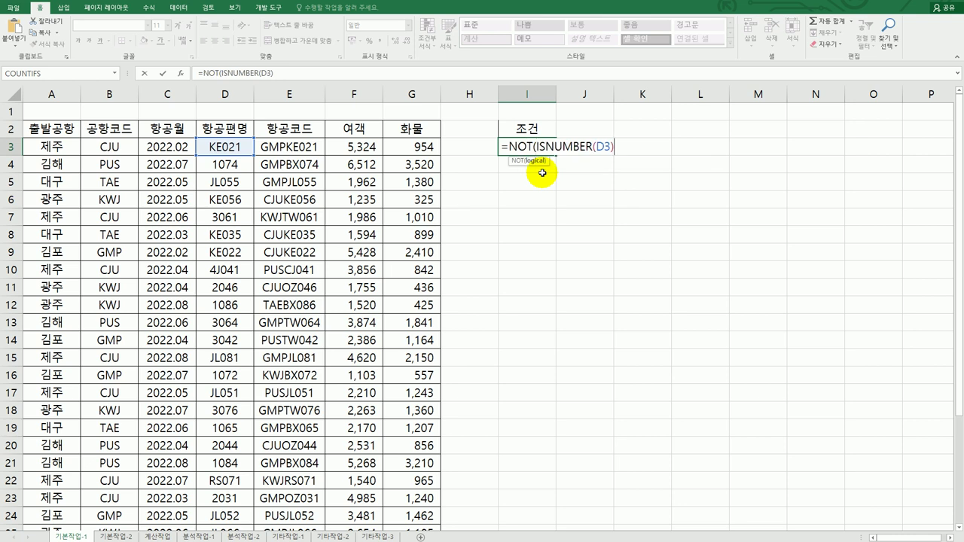
type(")")
key("Return")
key("Up")
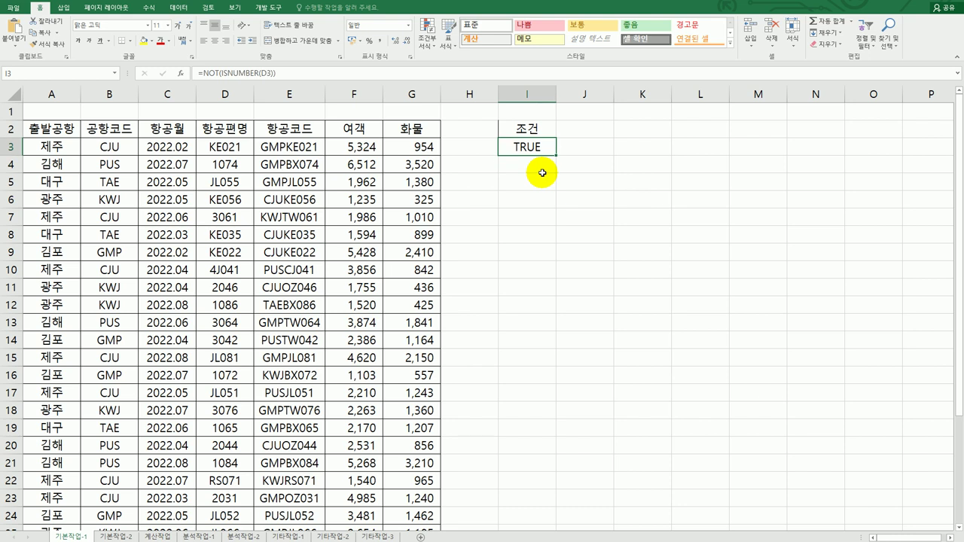
Copy the 항공월, 항공편명, 여객 and 화물 headings from row 2 into I6:L6
left_click(223, 147)
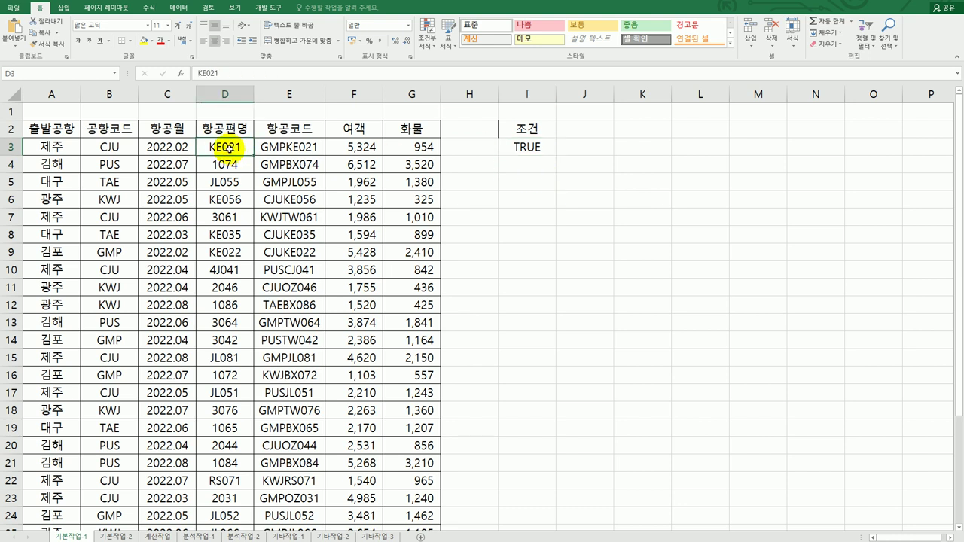
left_click(540, 150)
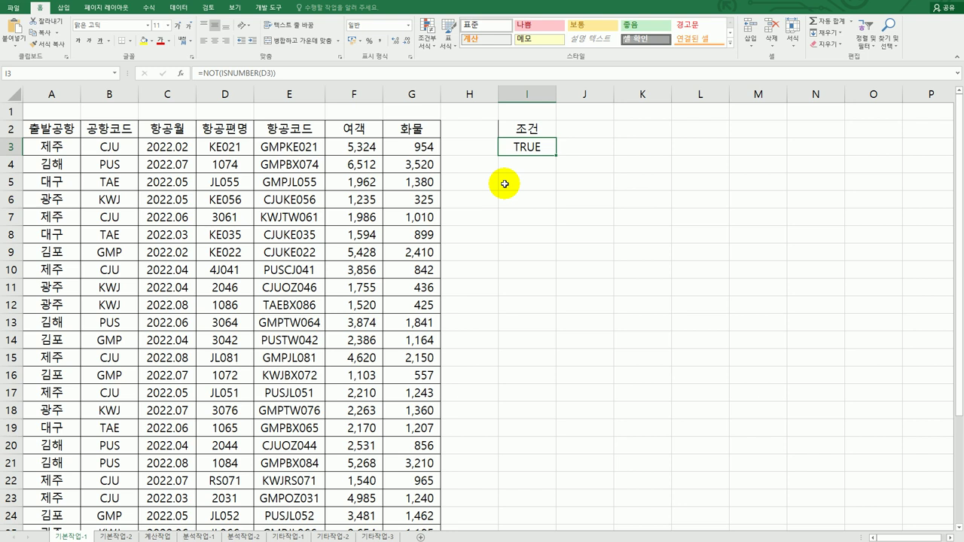
left_click(184, 134)
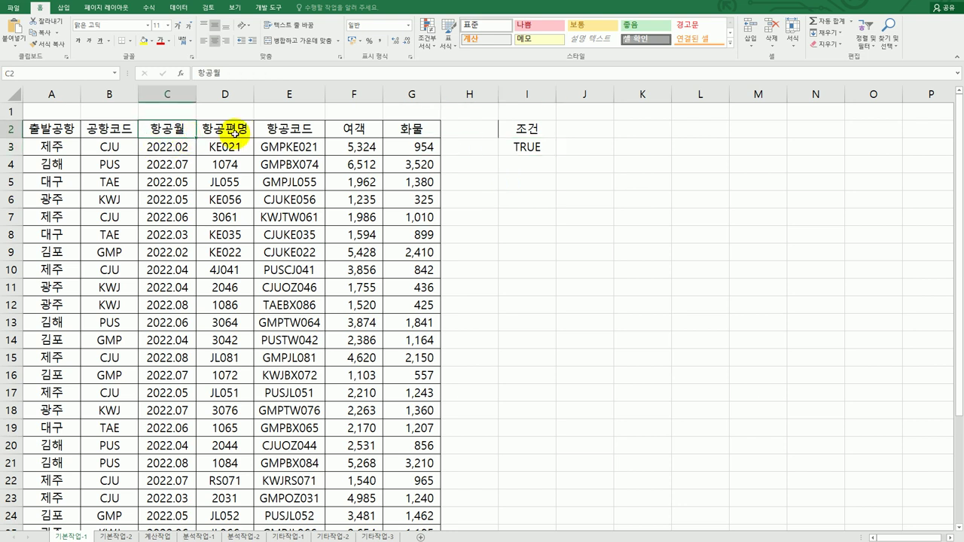
left_click(235, 132, "ctrl")
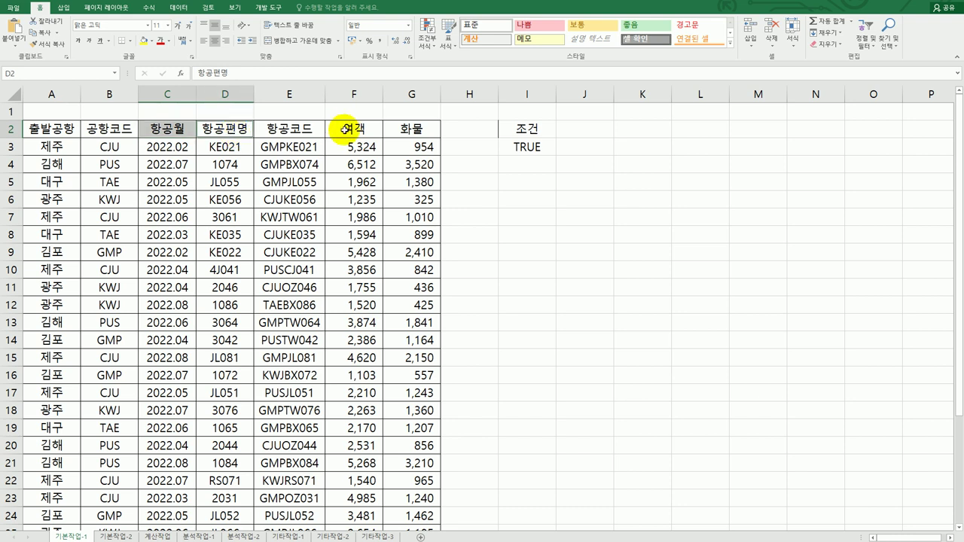
left_click(367, 131, "ctrl")
left_click(406, 132, "ctrl")
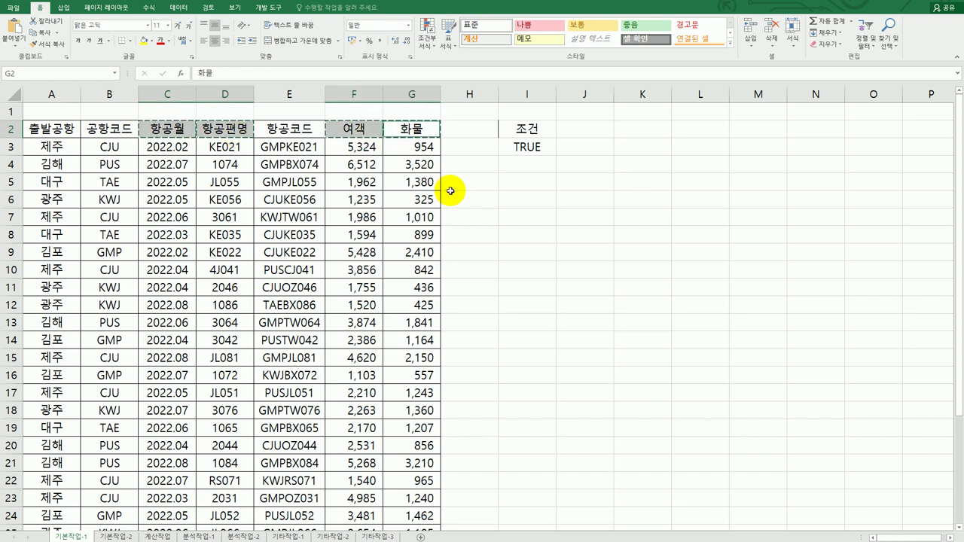
left_click(512, 200)
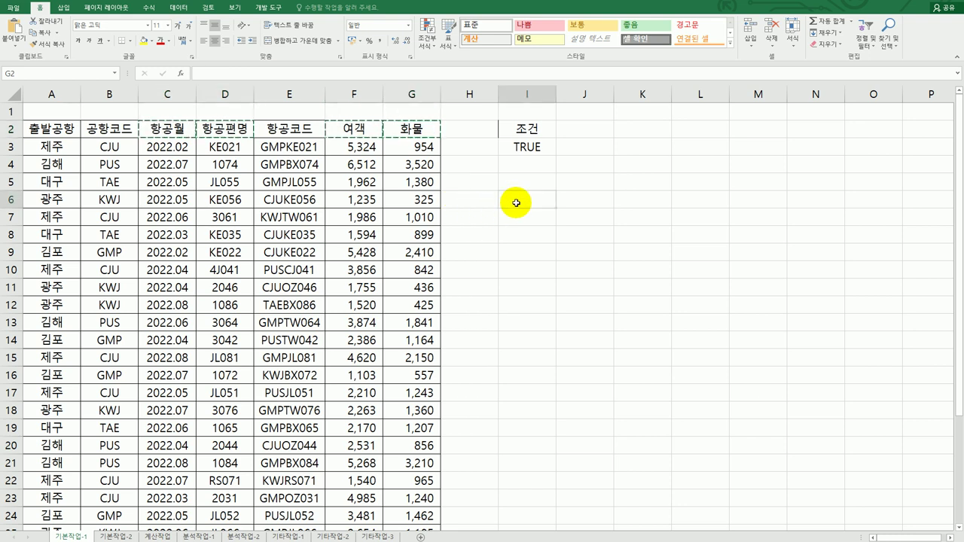
type("항공월\t항공편명\t여객\t화물")
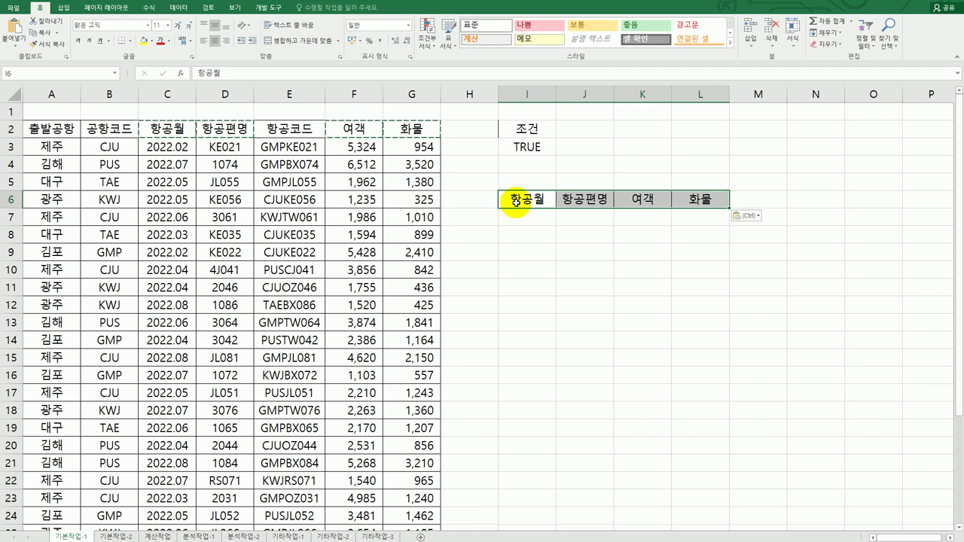
Run Advanced Filter with criteria I2:I3, copying matching flights to I6:L6
left_click(228, 216)
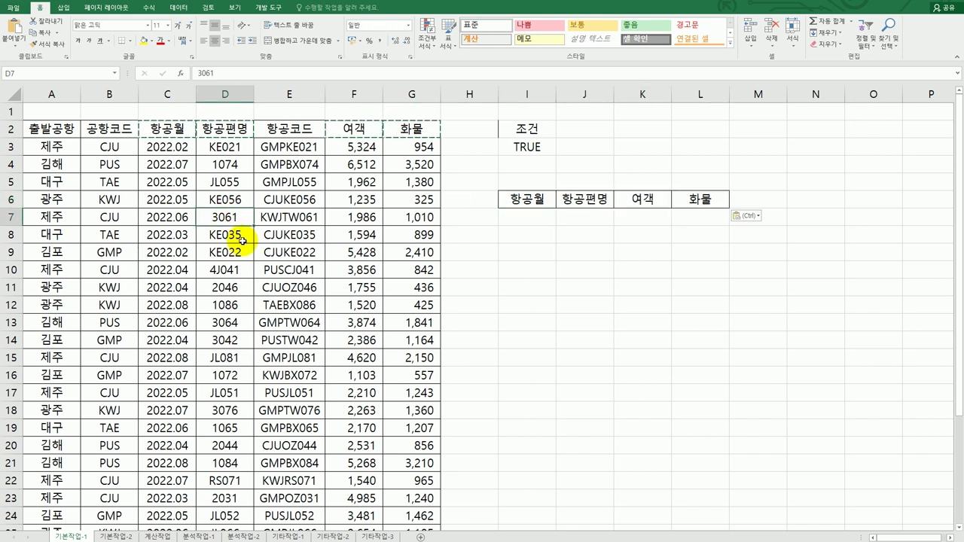
left_click(179, 9)
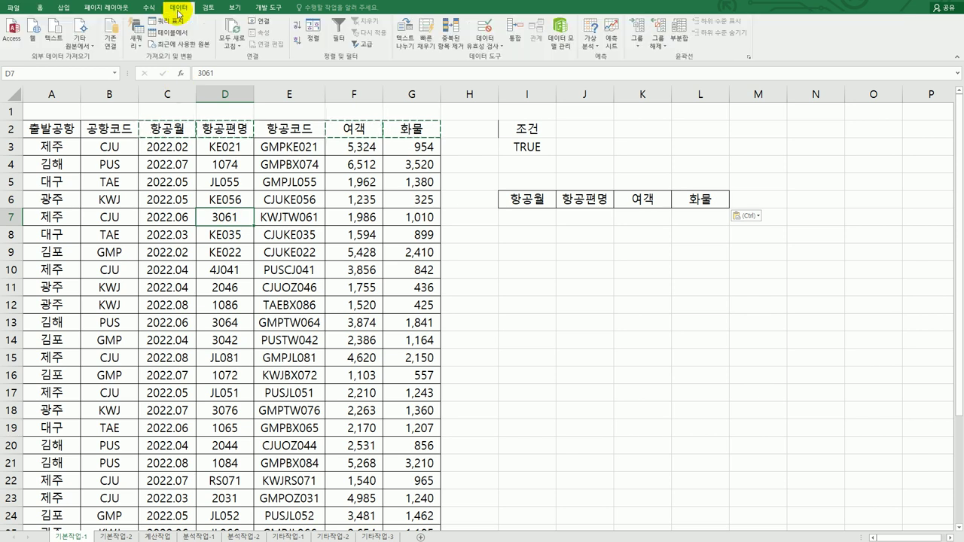
left_click(363, 47)
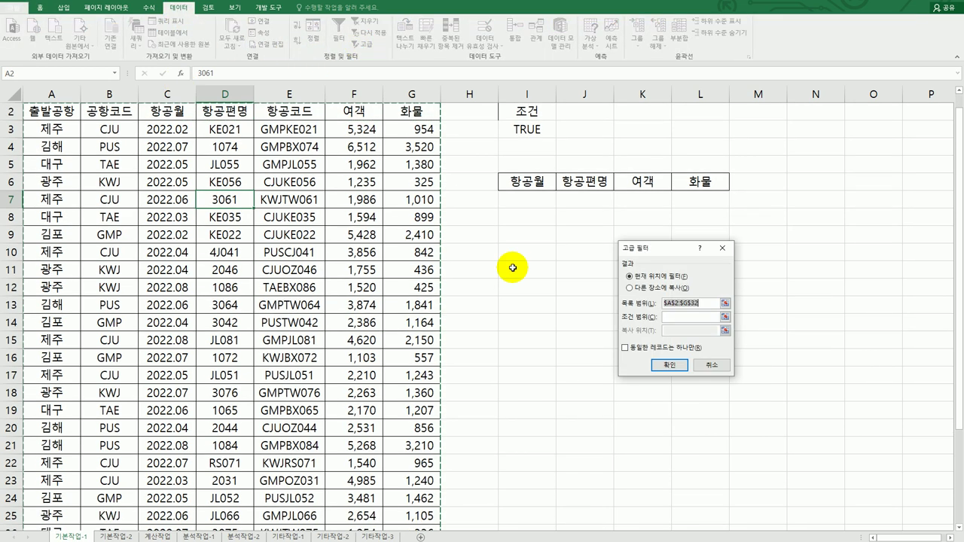
scroll(554, 353, "down", 4)
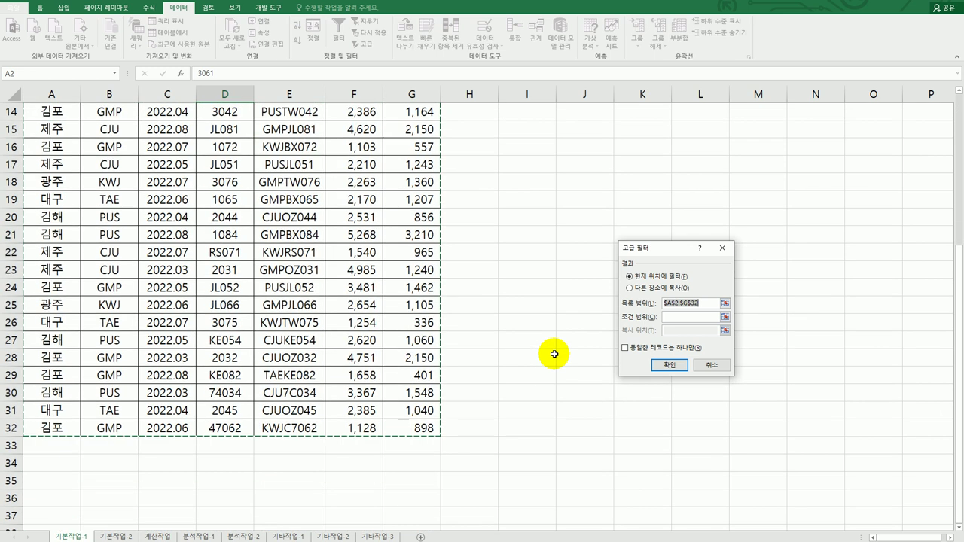
scroll(554, 354, "up", 4)
left_click(678, 318)
left_click_drag(519, 130, 522, 147)
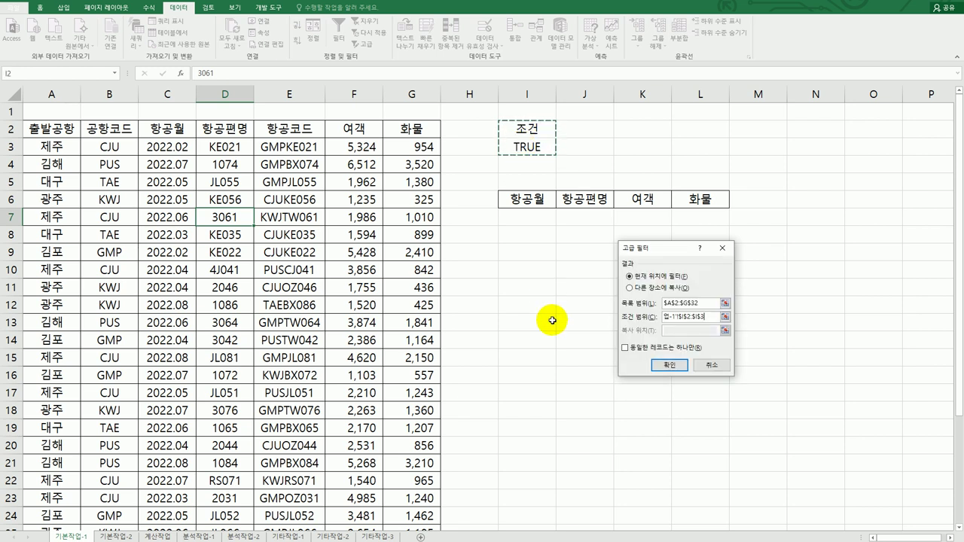
left_click(668, 288)
left_click(678, 331)
left_click_drag(503, 201, 696, 198)
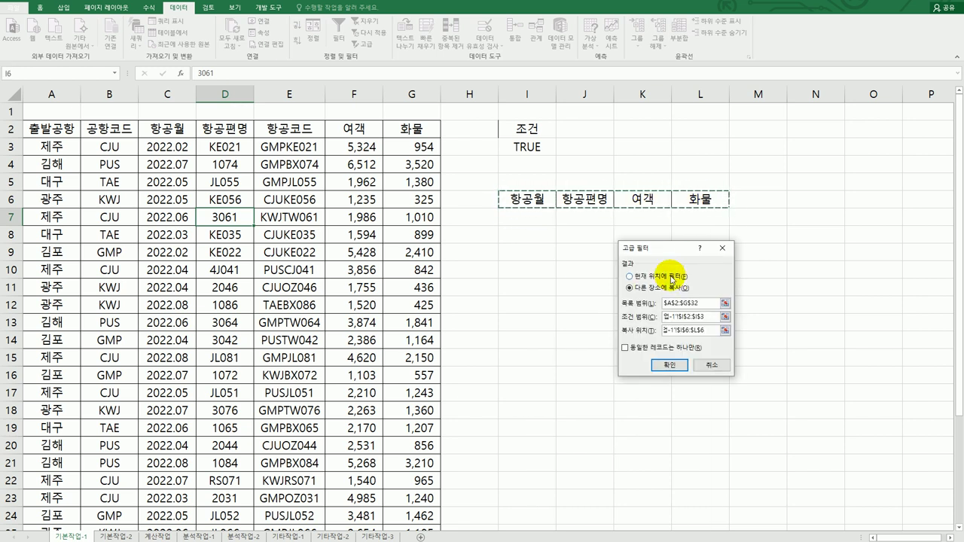
left_click(660, 366)
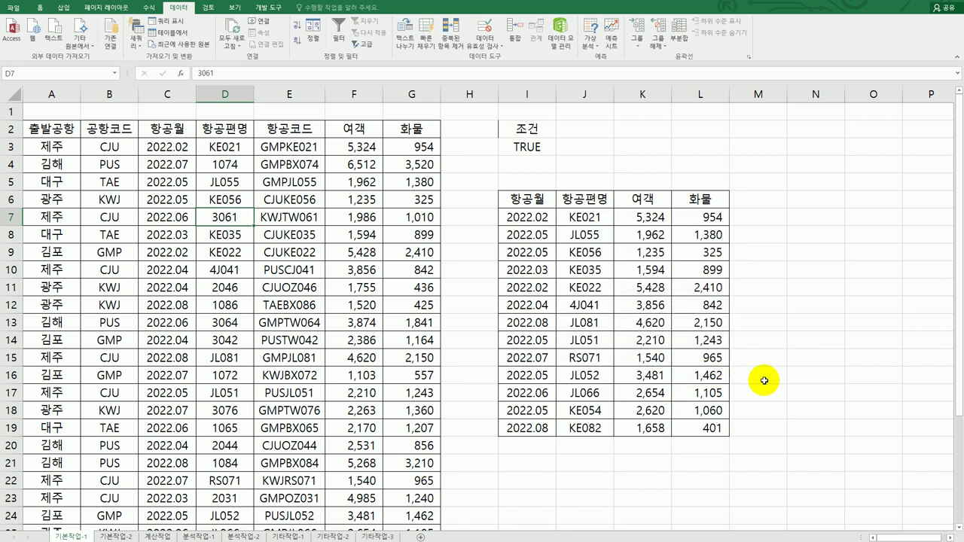
Check the extracted flight codes, then select the flight data rows from A3 across to G
left_click_drag(584, 217, 587, 427)
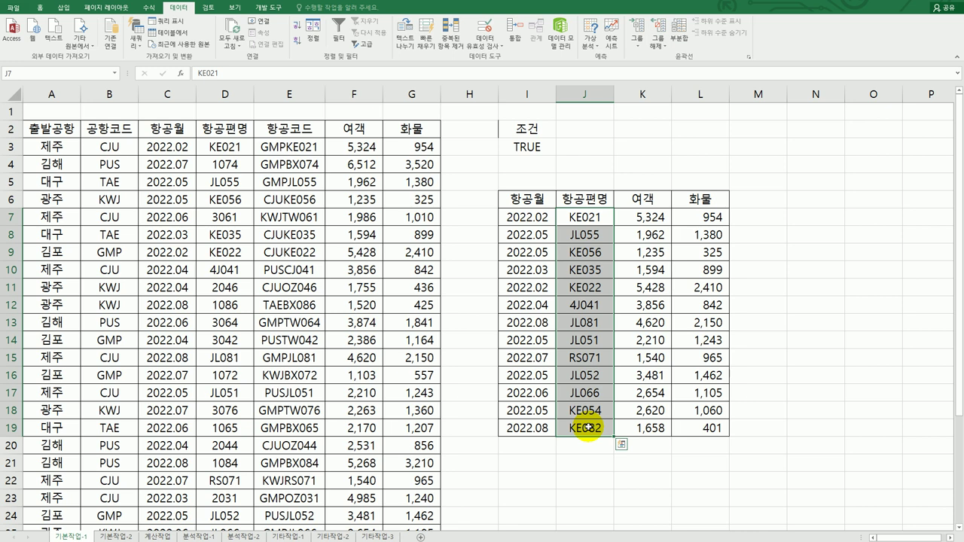
left_click(210, 234)
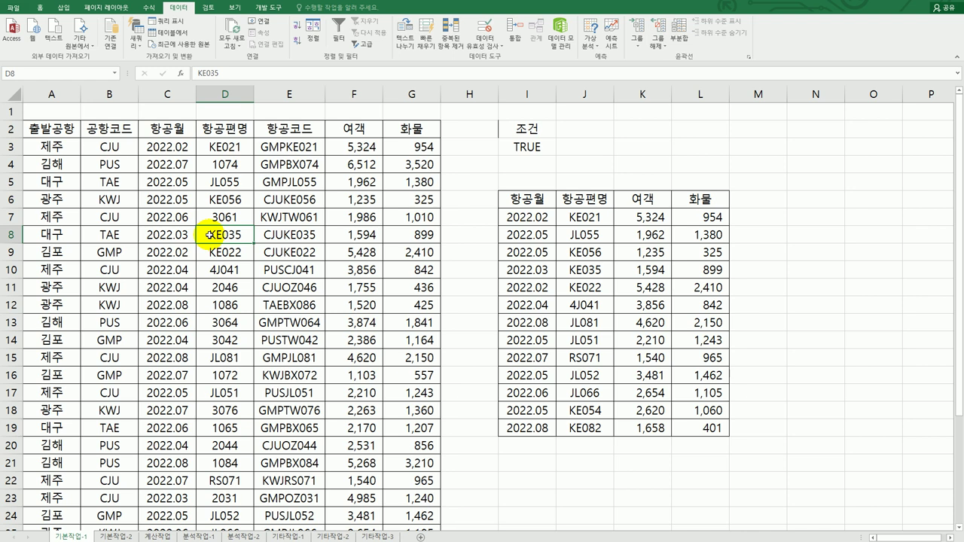
mouse_move(57, 148)
left_mouse_down()
mouse_move(311, 316)
mouse_move(341, 494)
mouse_move(376, 526)
mouse_move(422, 525)
mouse_move(450, 507)
mouse_move(405, 499)
left_mouse_up()
scroll(399, 498, "up", 3)
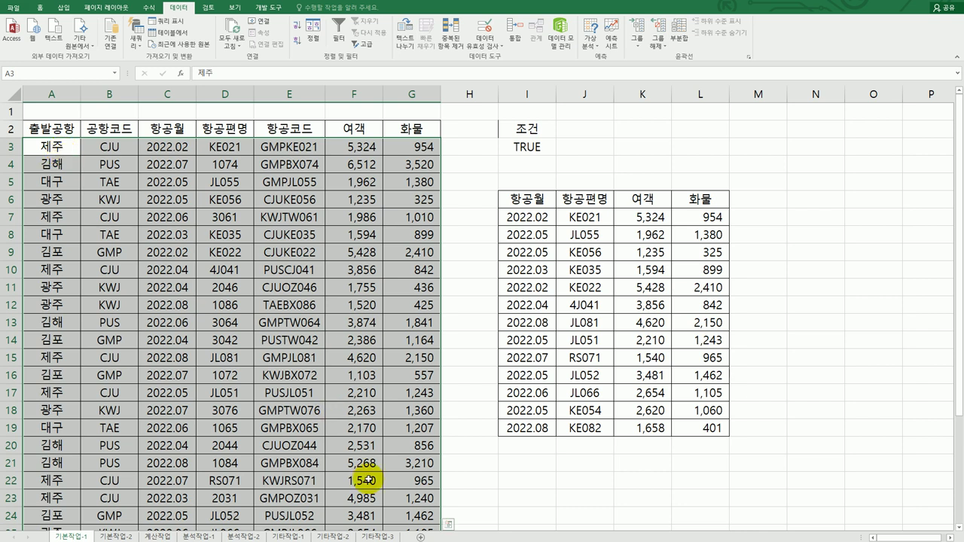
Create a new conditional formatting rule using 'Use a formula to determine which cells to format'
left_click(41, 9)
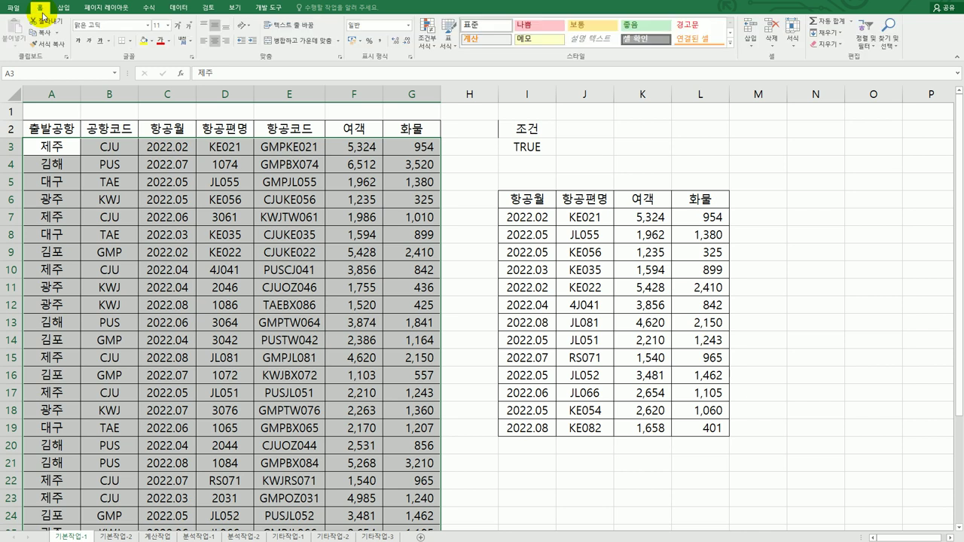
left_click(427, 48)
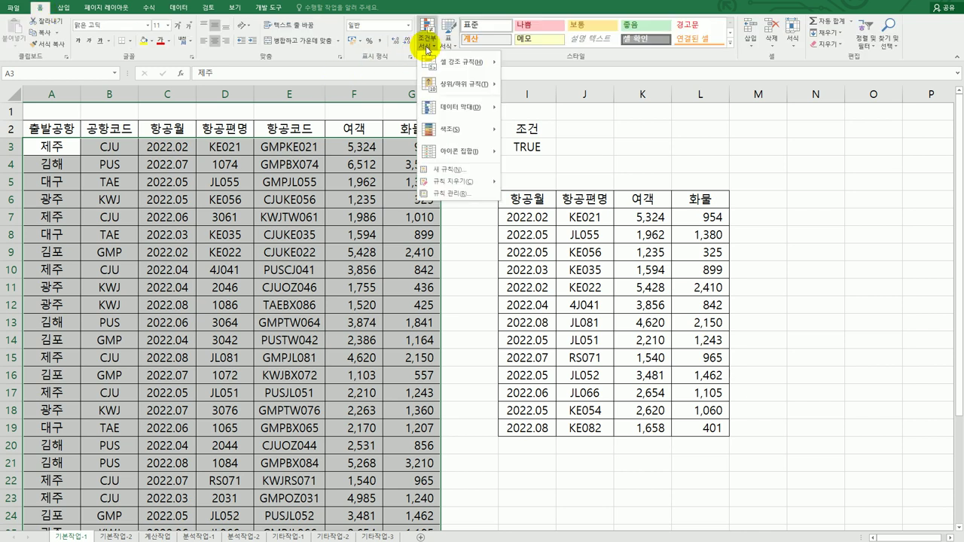
left_click(445, 169)
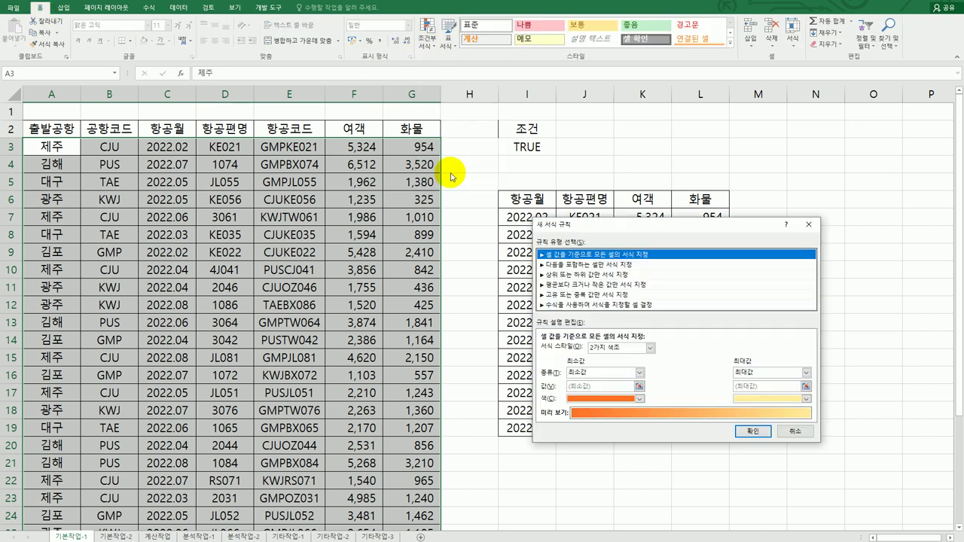
left_click_drag(586, 224, 546, 131)
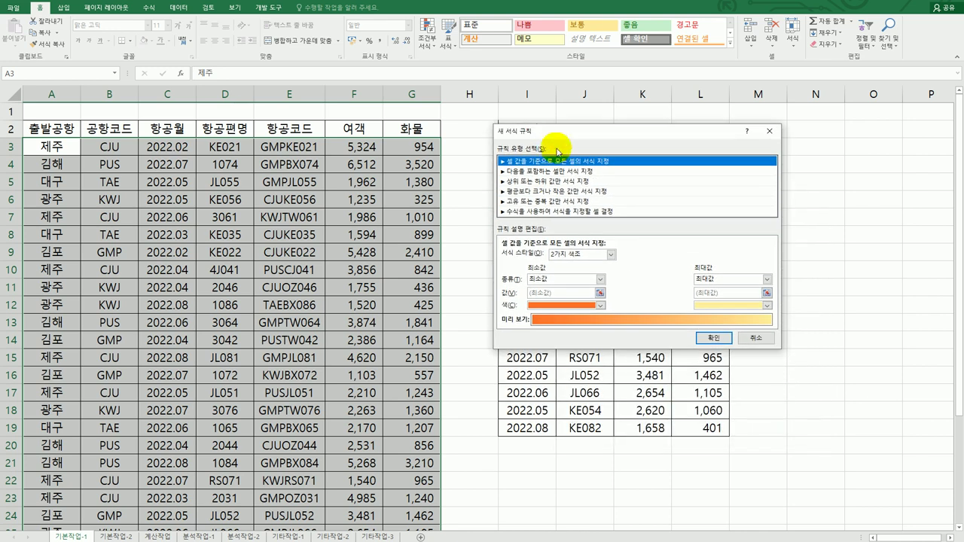
left_click(554, 211)
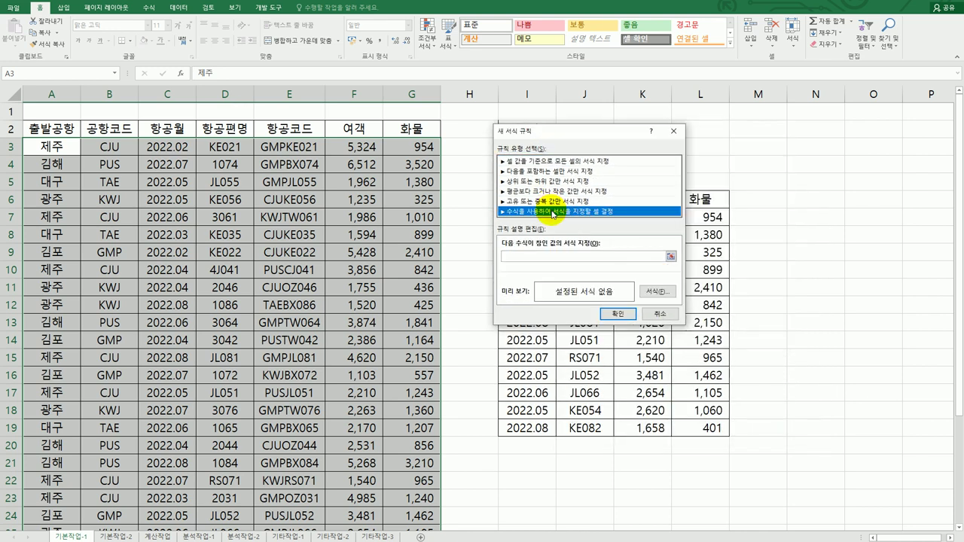
left_click(515, 256)
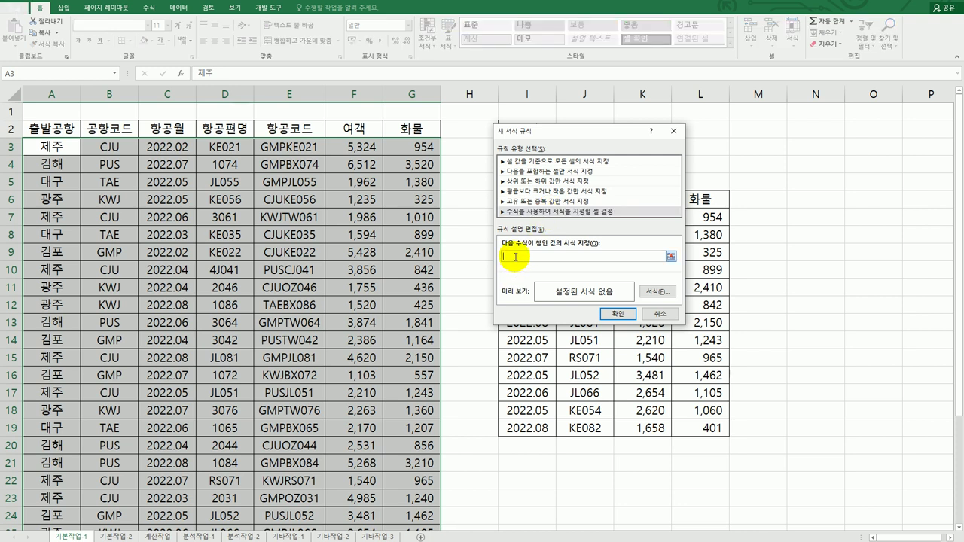
Enter the rule formula =isodd(right($C3,2)) with column C locked
type("=")
type("(")
type("데")
type("right(")
left_click(162, 148)
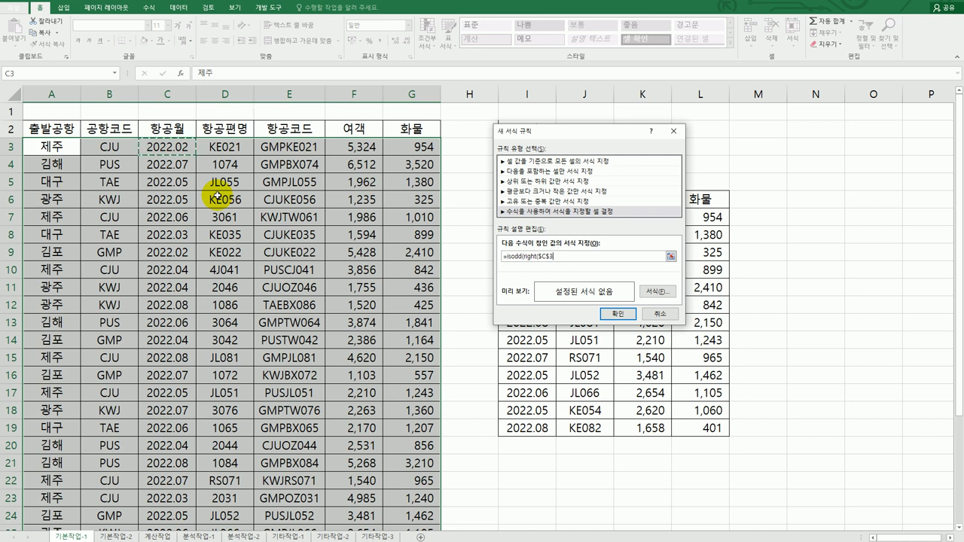
key("F4")
key("F4")
key("F2")
type(",2")
type("))")
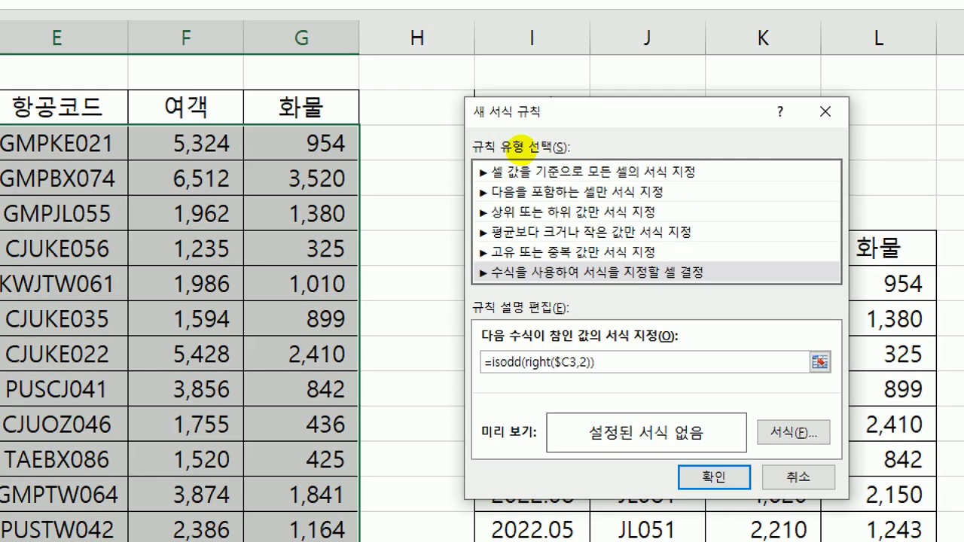
left_click_drag(558, 372, 571, 370)
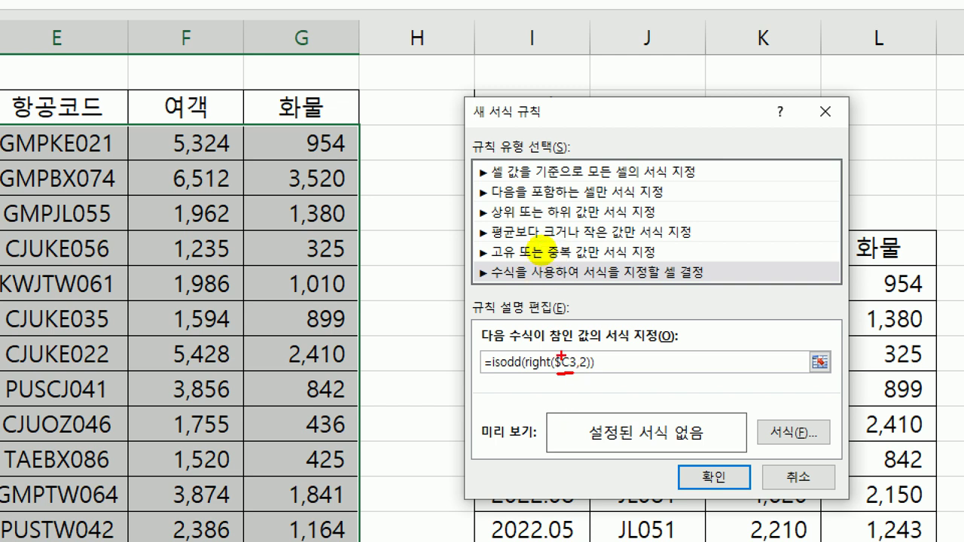
left_click_drag(482, 372, 522, 371)
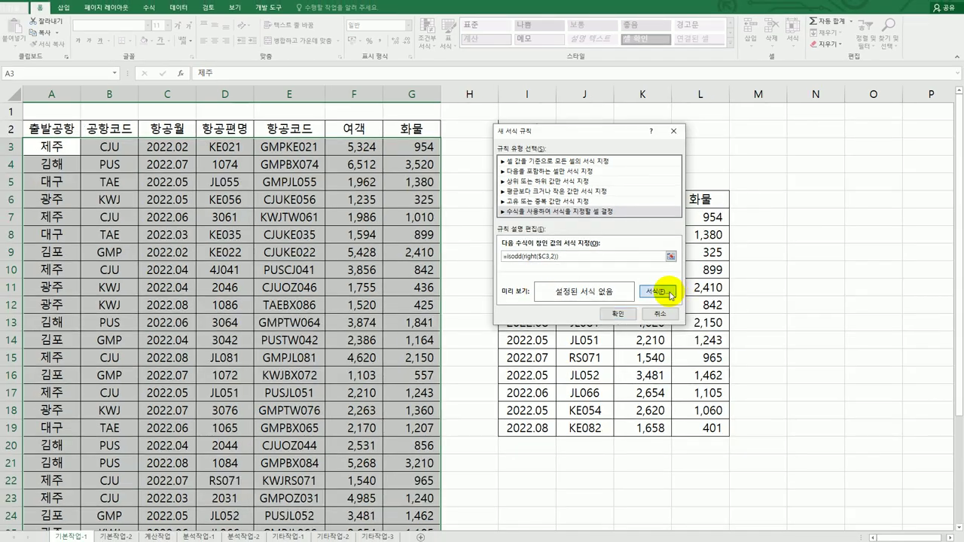
Give matching rows a bold italic blue font and apply the rule
left_click(793, 434)
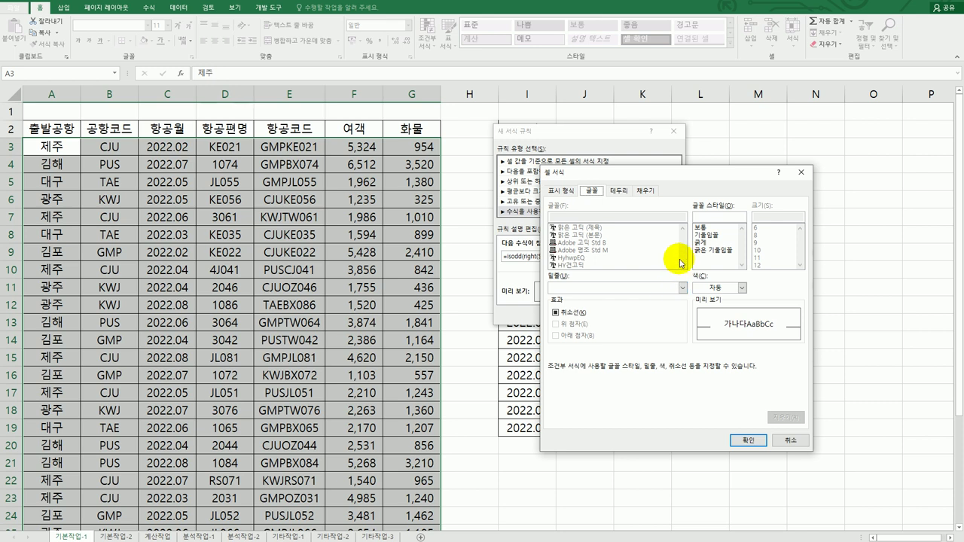
left_click(707, 254)
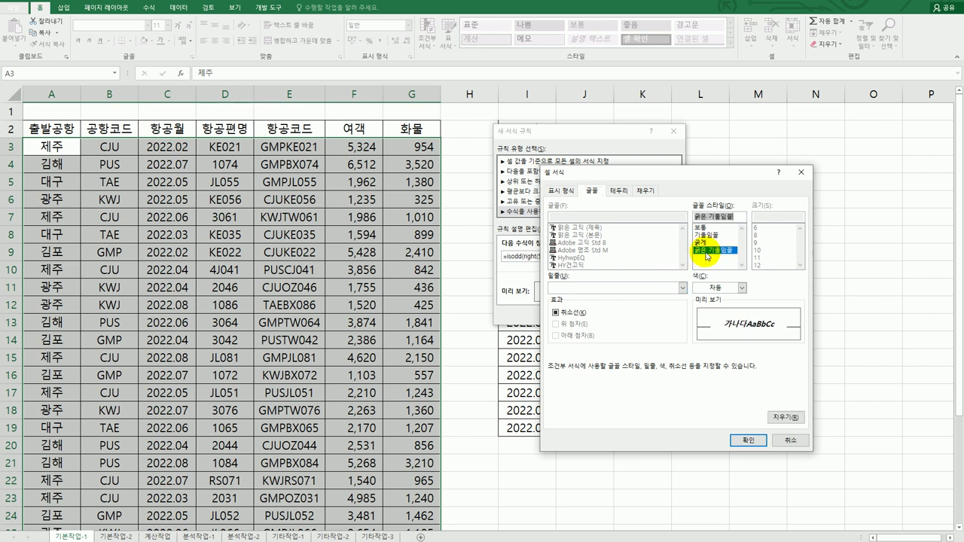
left_click(741, 288)
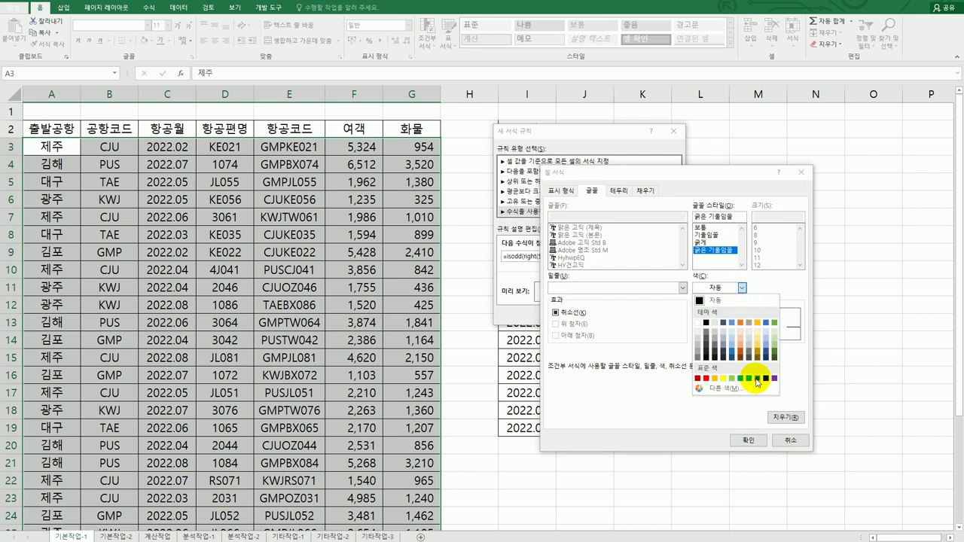
left_click(758, 379)
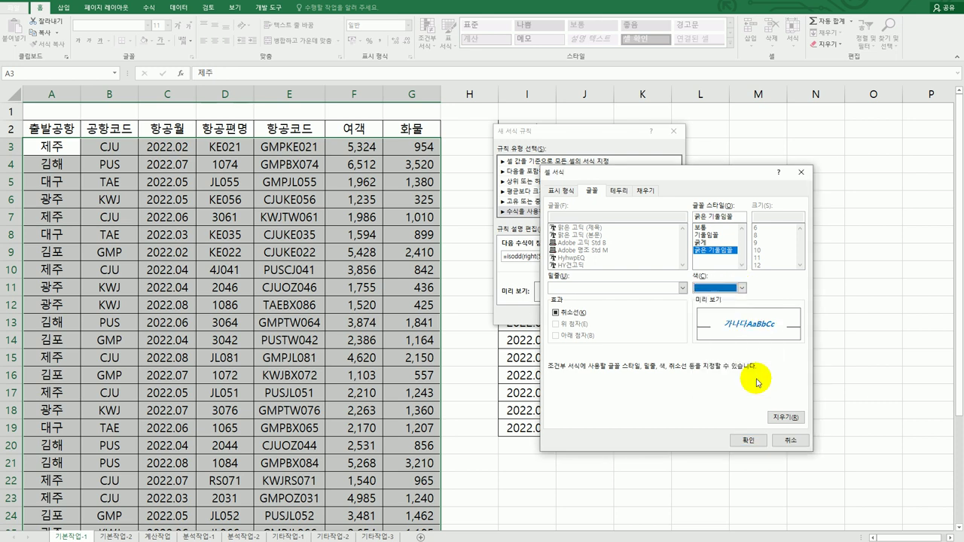
left_click(745, 442)
left_click(613, 312)
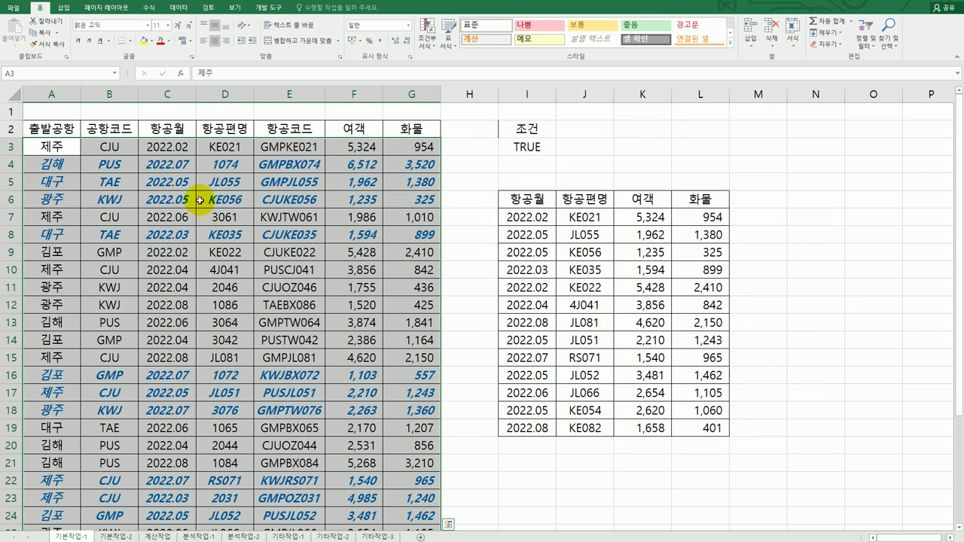
left_click(185, 180)
left_click(174, 229)
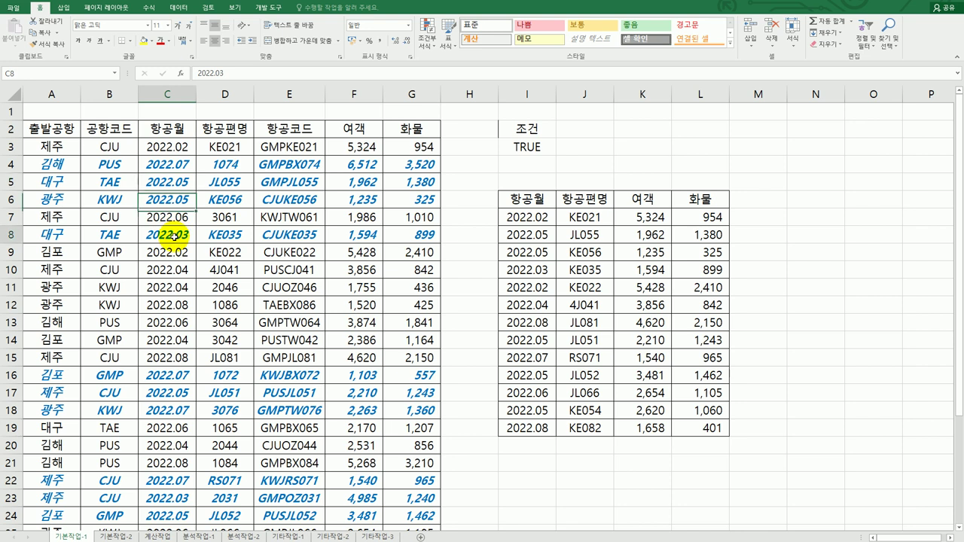
left_click(168, 373)
left_click(175, 396)
left_click(170, 408)
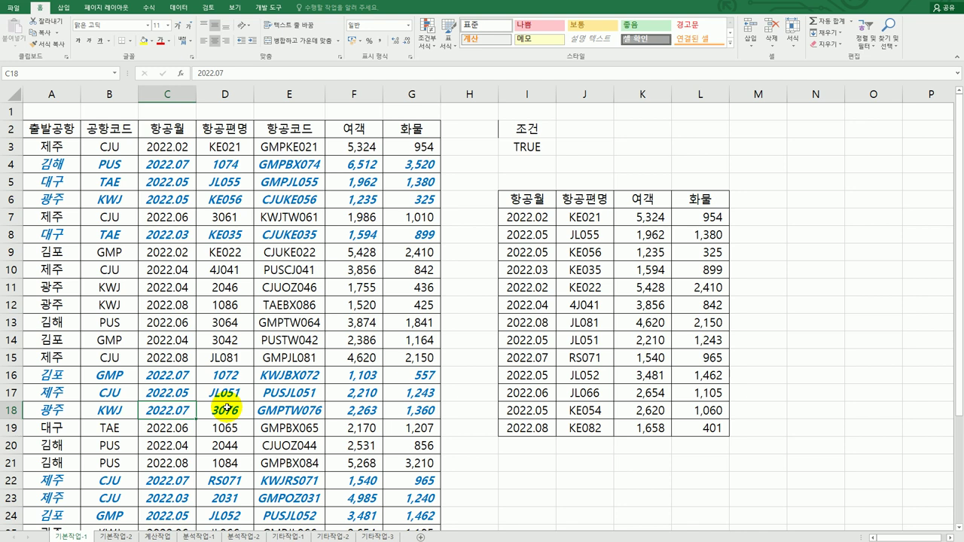
Switch to 기본작업-2, select A2:J99 and set it as the print area
left_click(113, 536)
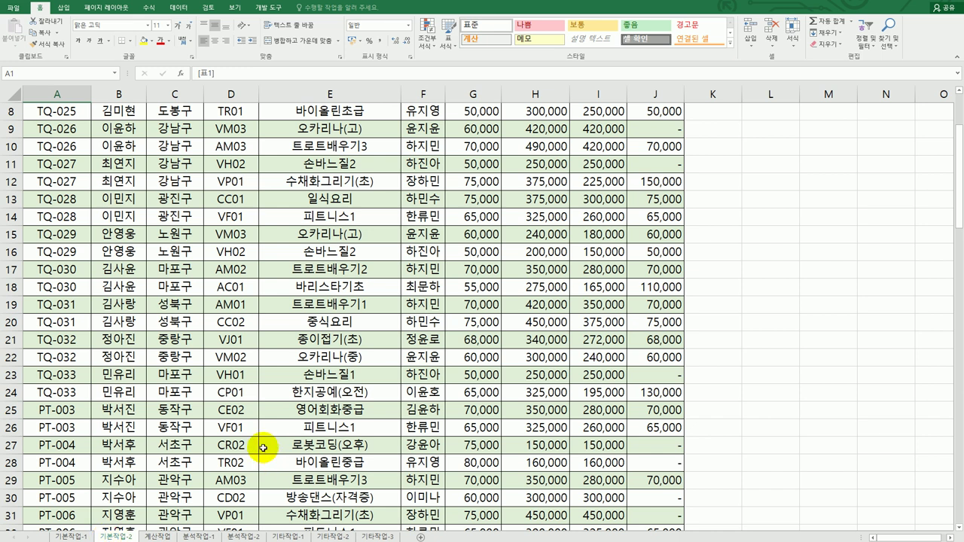
scroll(256, 438, "up", 1)
scroll(256, 438, "up", 2)
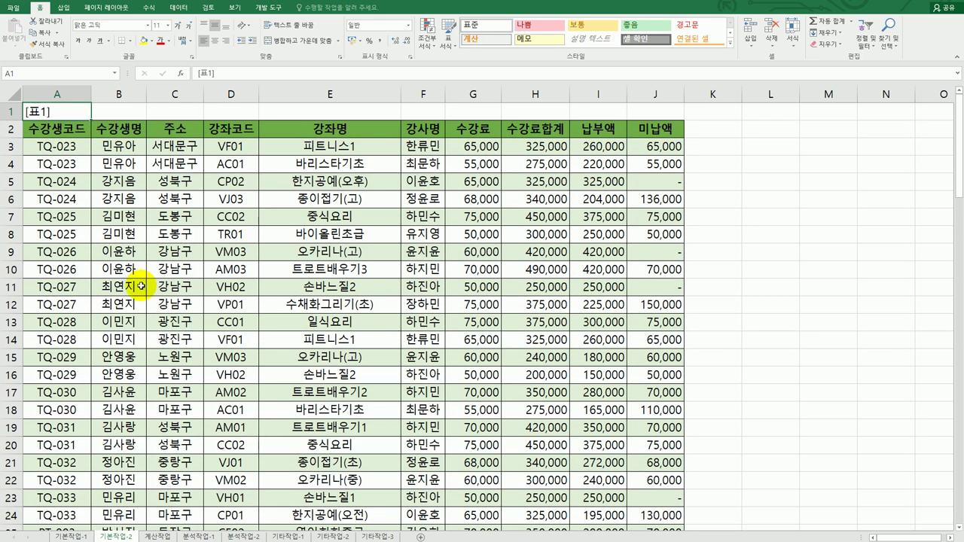
left_click_drag(64, 130, 641, 501)
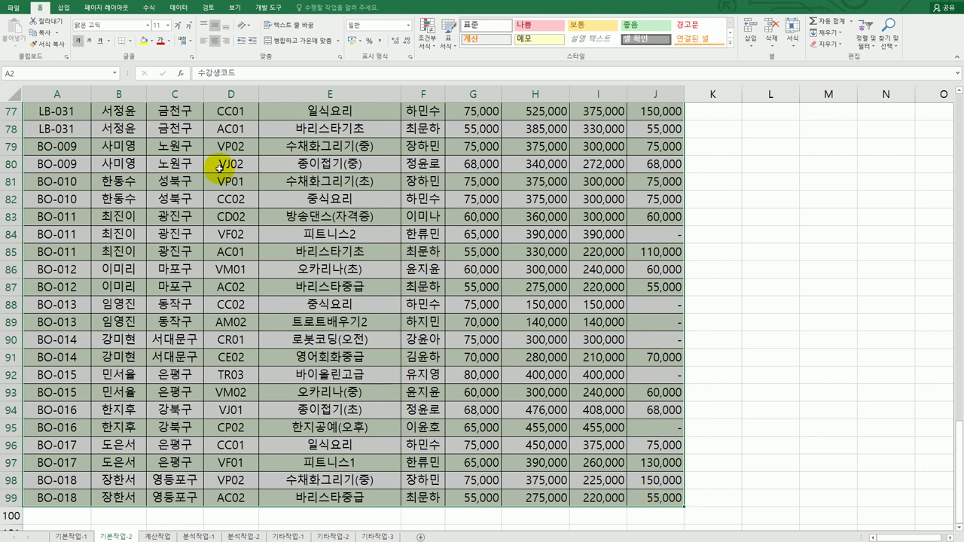
left_click(108, 8)
left_click(129, 40)
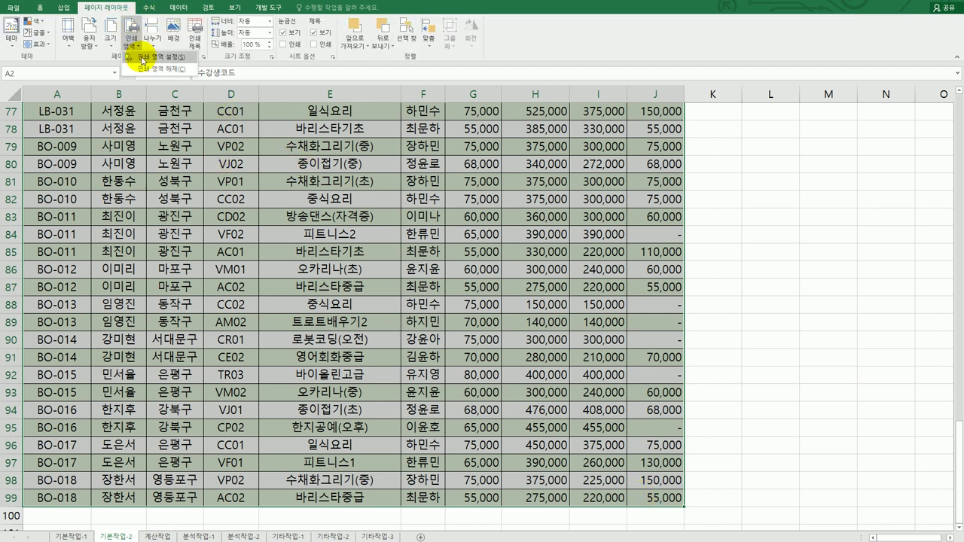
left_click(132, 58)
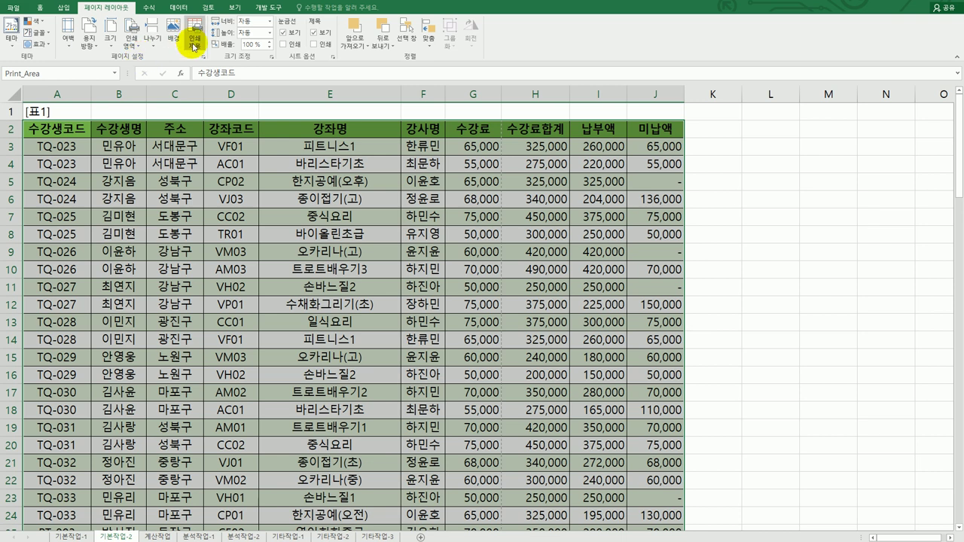
Make row 2 repeat at the top of every printed page
left_click(194, 45)
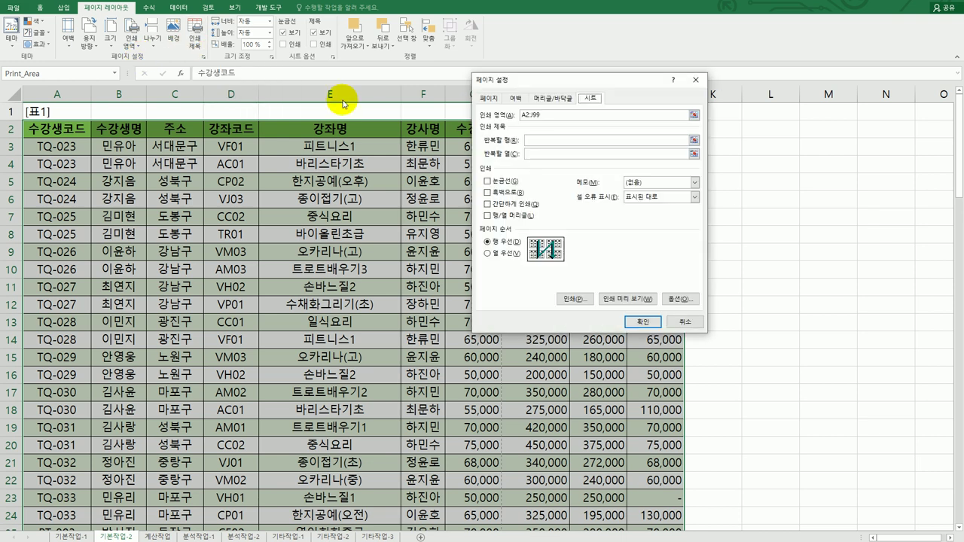
left_click(532, 140)
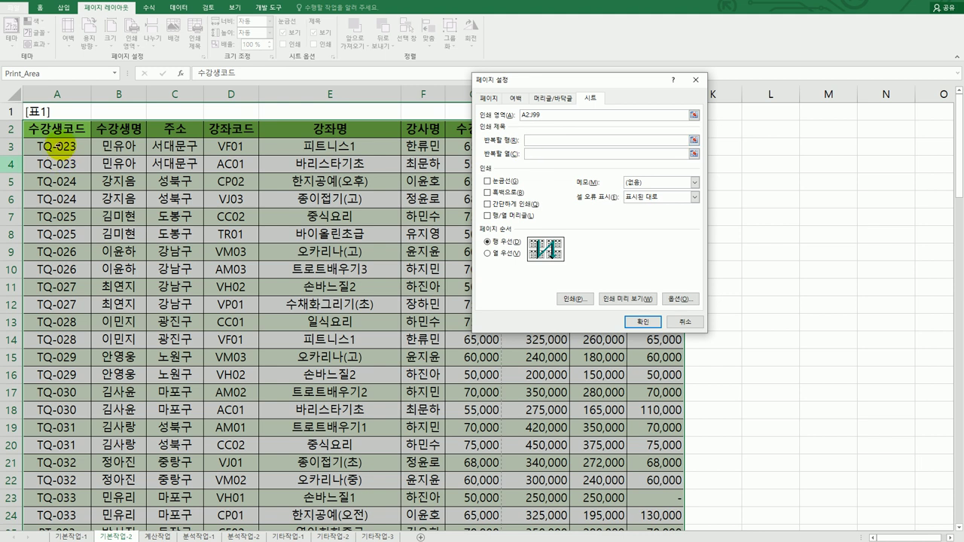
left_click(11, 128)
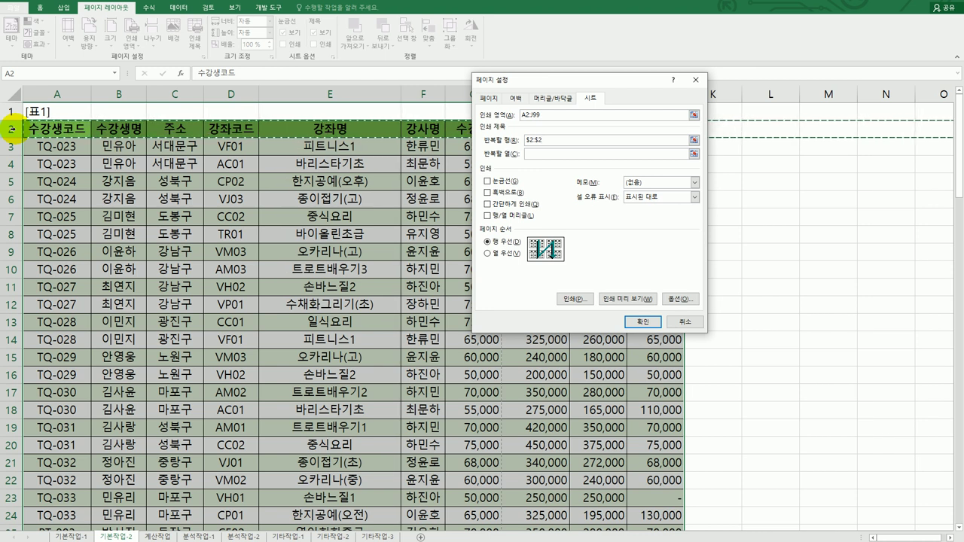
Enable different odd and even page footers and open the custom footer editor
left_click(549, 98)
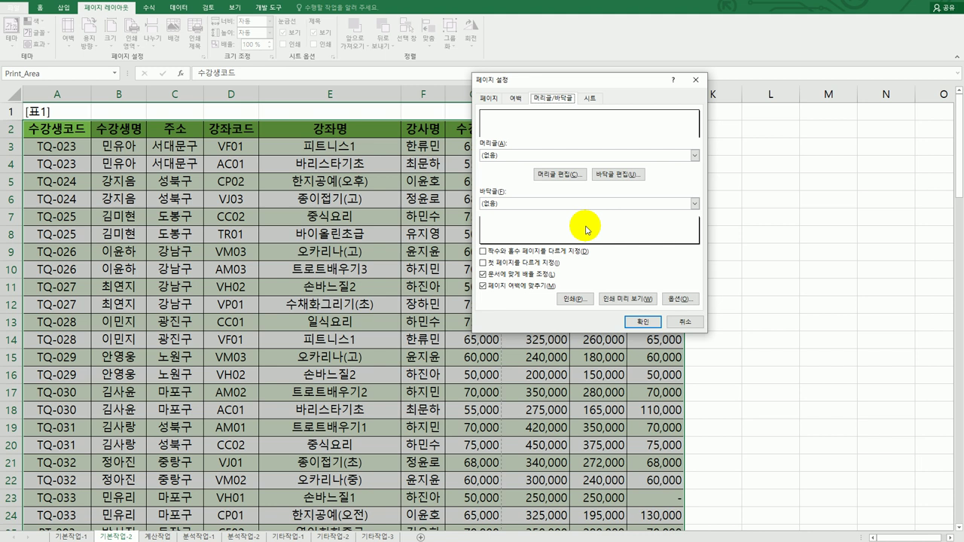
left_click(489, 253)
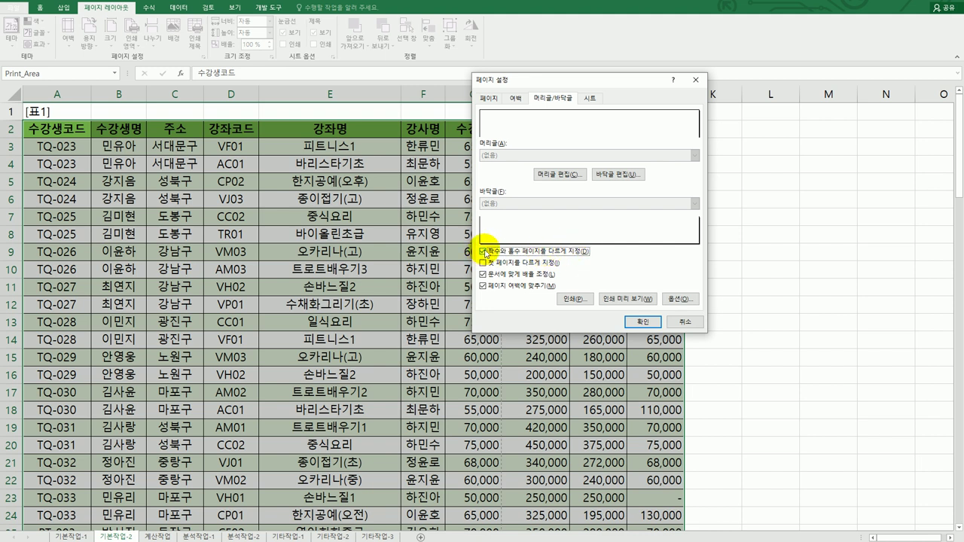
left_click(617, 177)
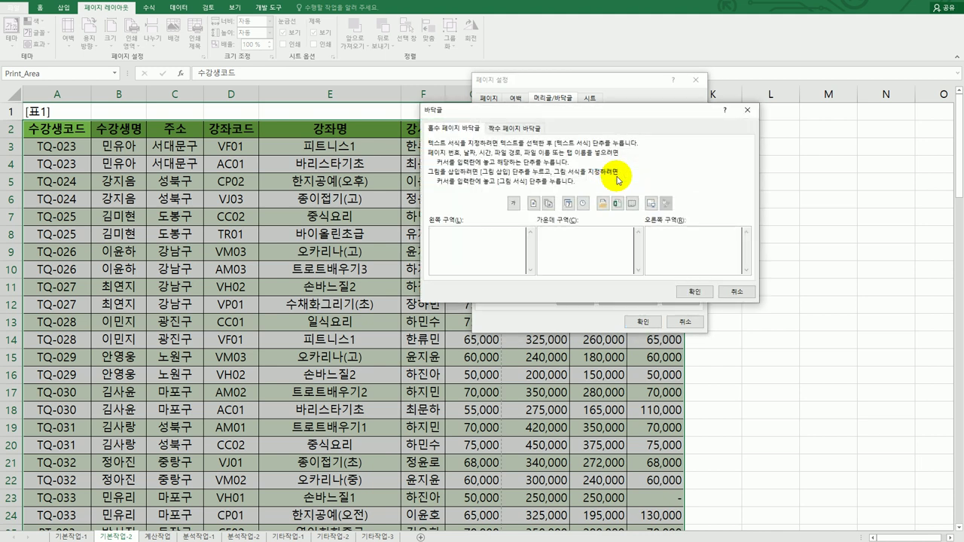
Put the page number followed by 페이지 in the odd-page footer's left section
left_click(452, 128)
left_click(513, 130)
left_click(452, 128)
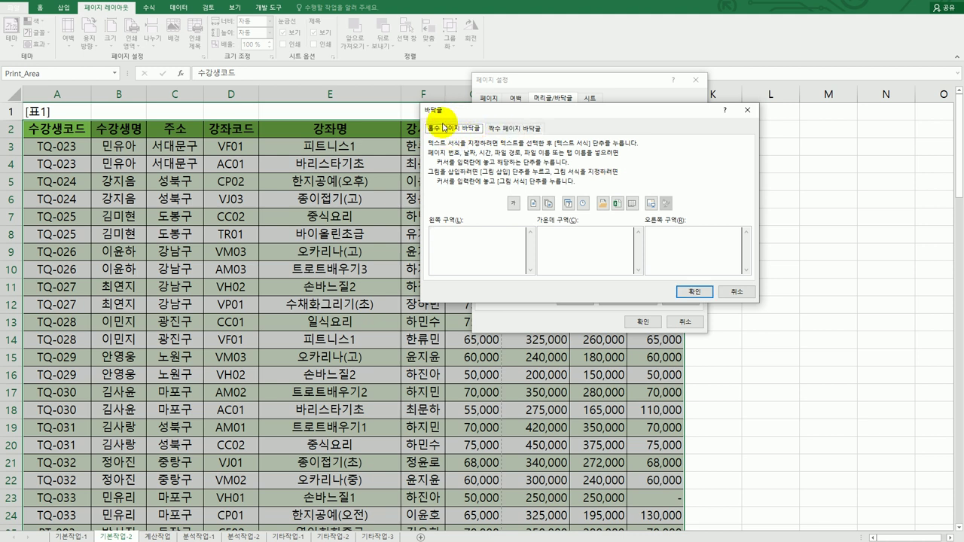
left_click(688, 257)
left_click(486, 259)
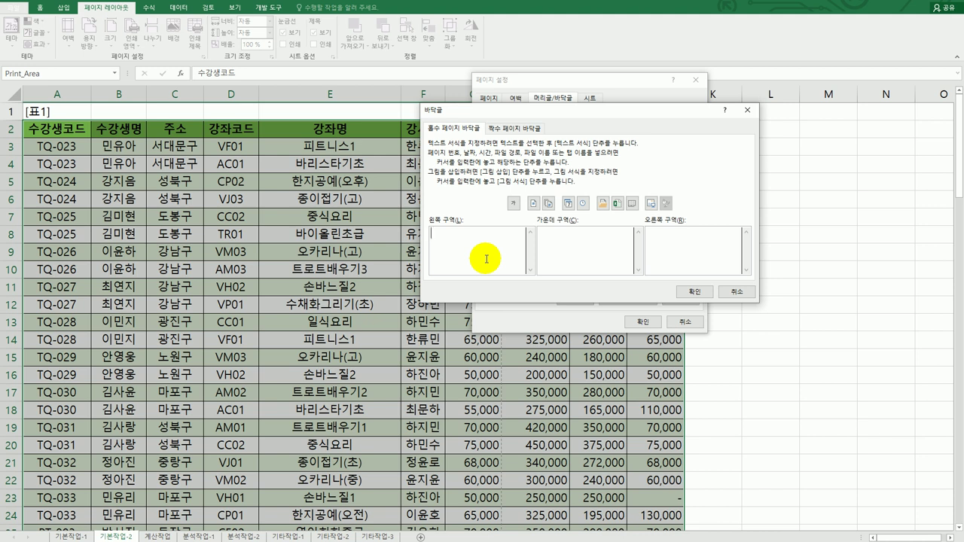
left_click(534, 204)
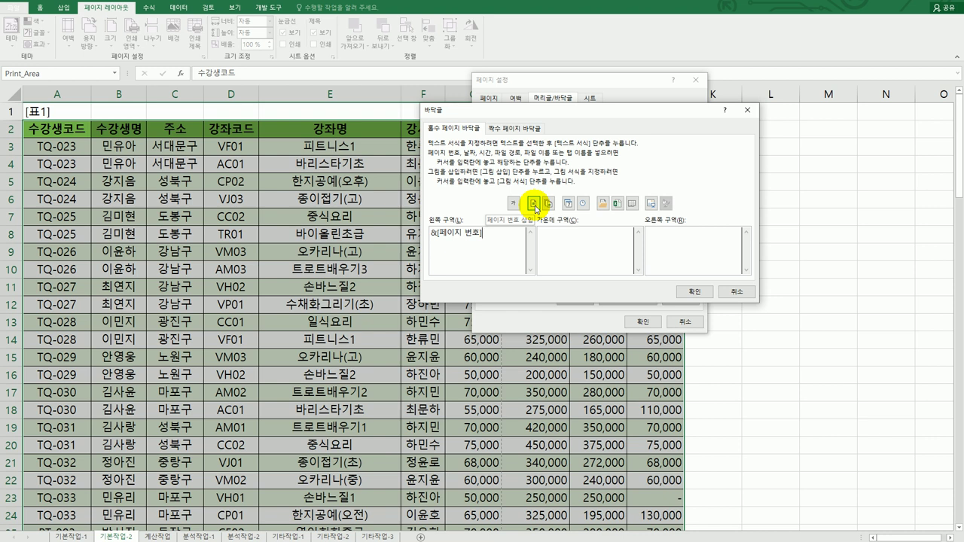
type("v")
key("BackSpace")
type("페이지")
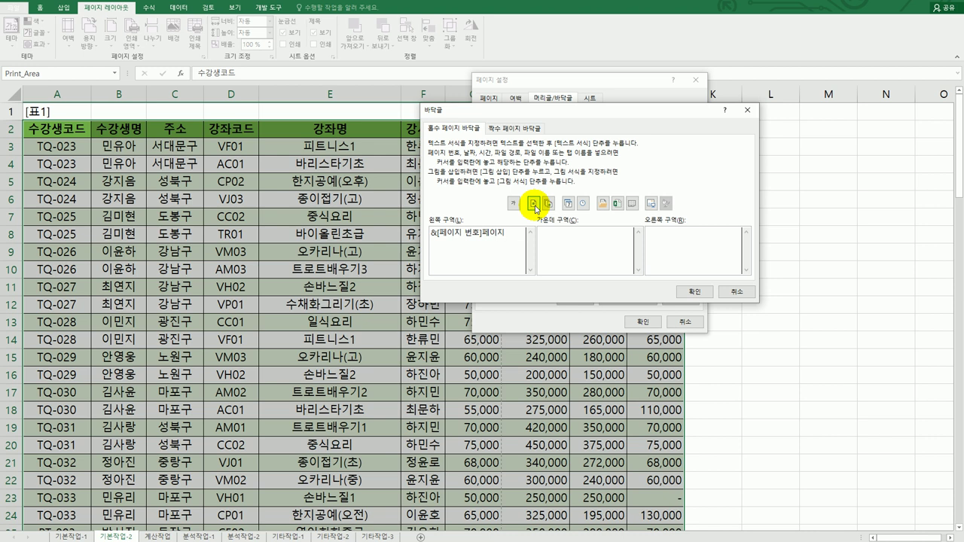
Put the page number followed by 페이지 in the even-page footer's right section and confirm
left_click(517, 130)
left_click(694, 253)
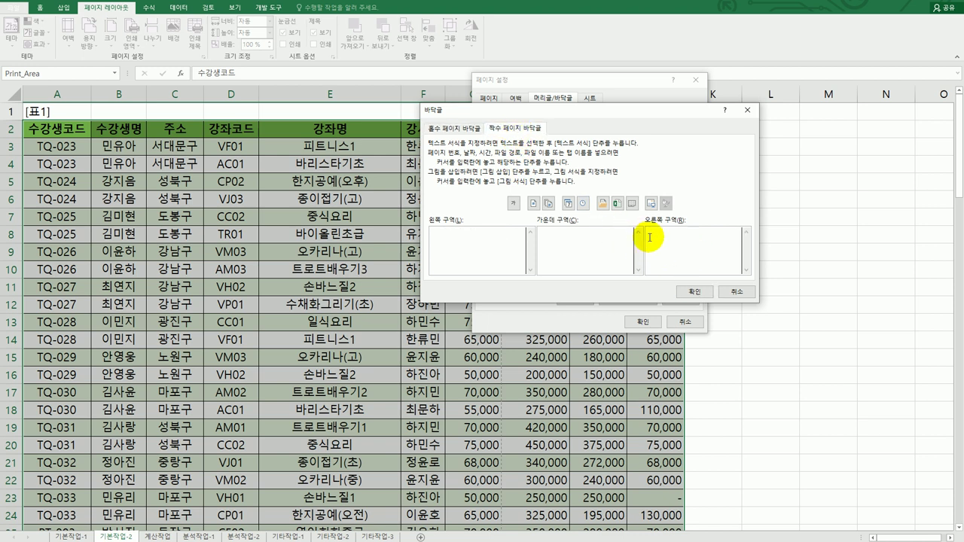
left_click(534, 205)
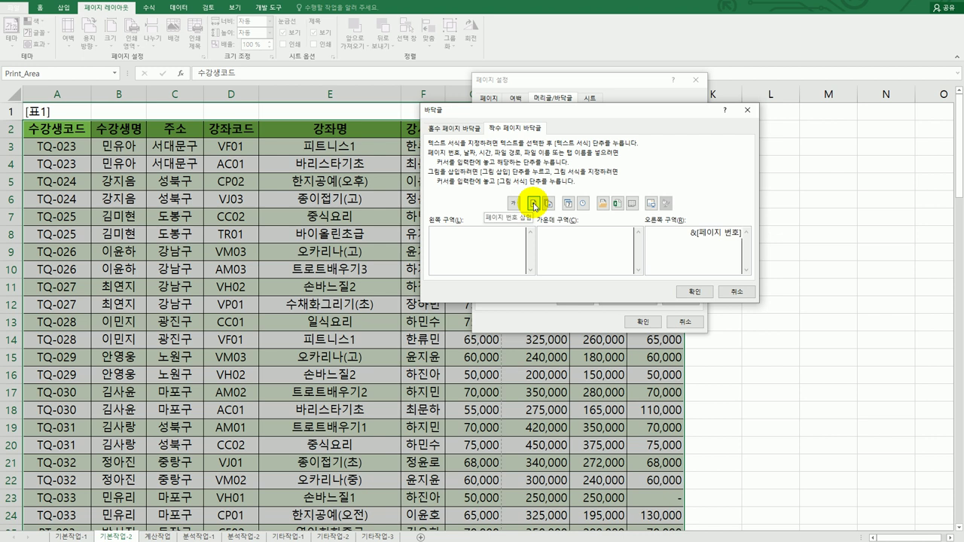
type("페이지")
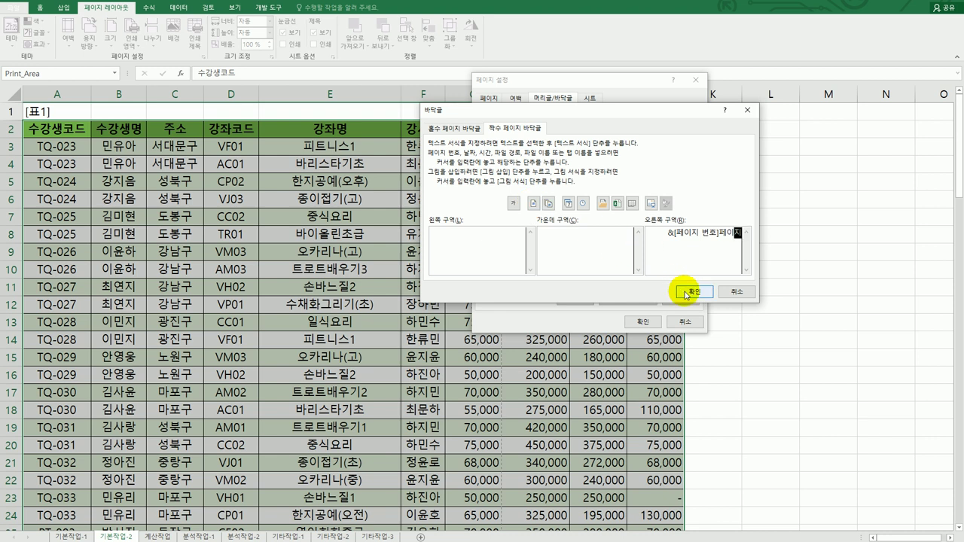
left_click(686, 292)
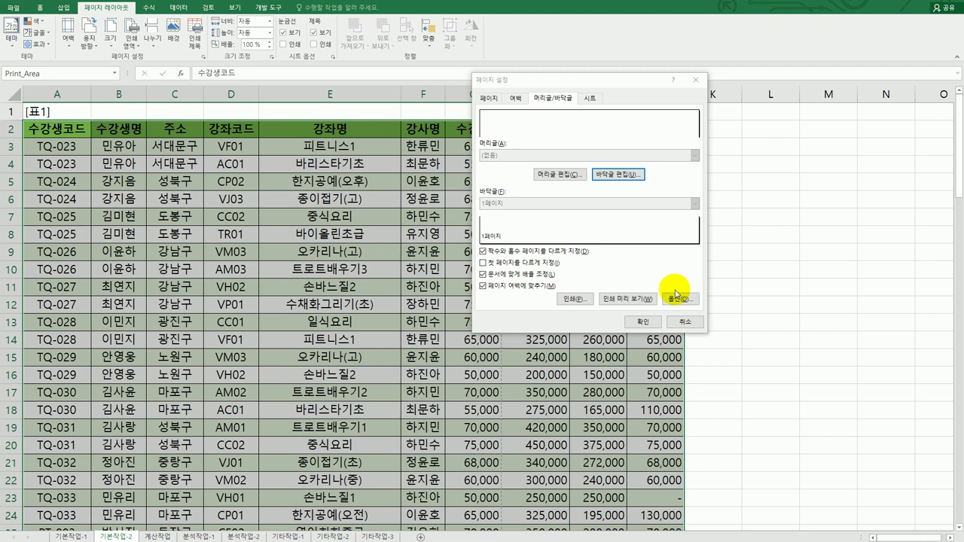
Scale the printout to fit 1 page wide by 2 pages tall, giving 78%
left_click(495, 100)
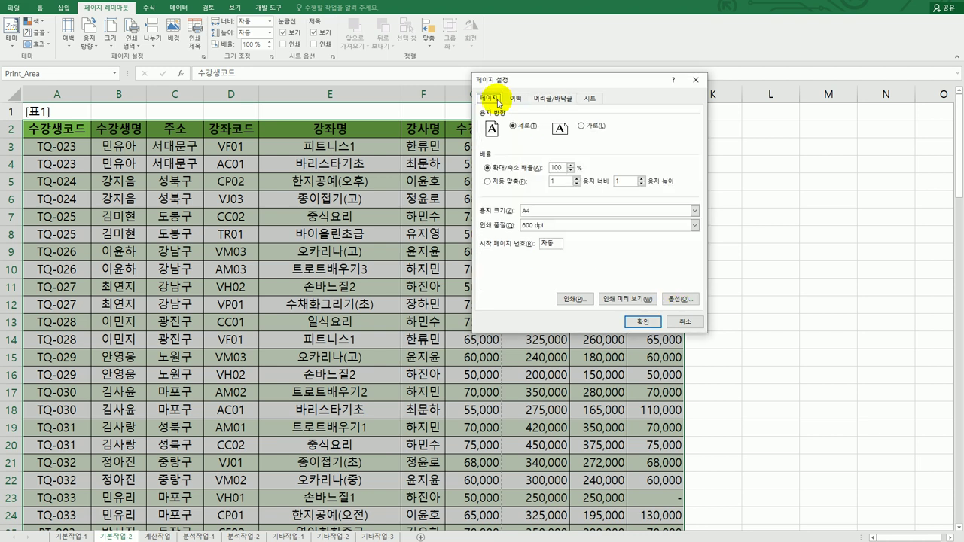
double_click(614, 182)
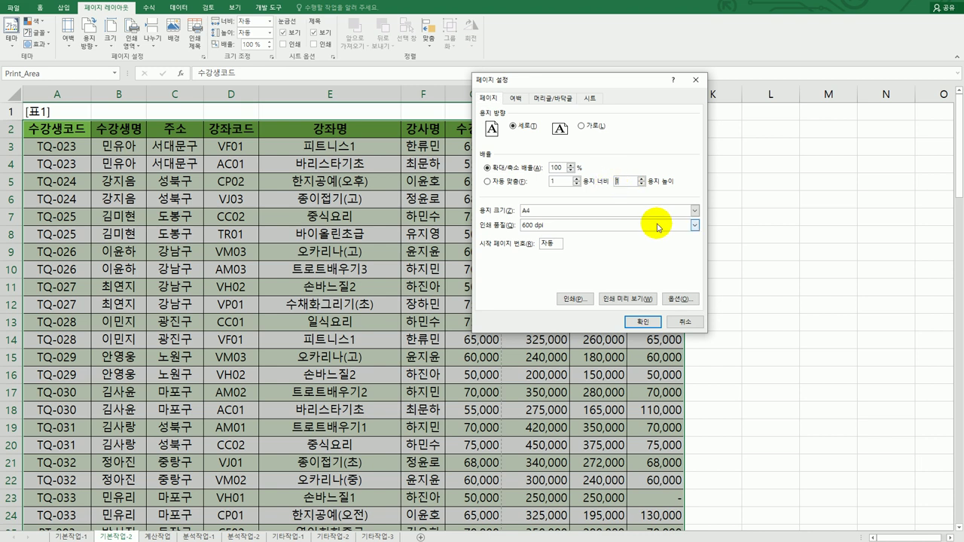
type("2")
left_click(642, 321)
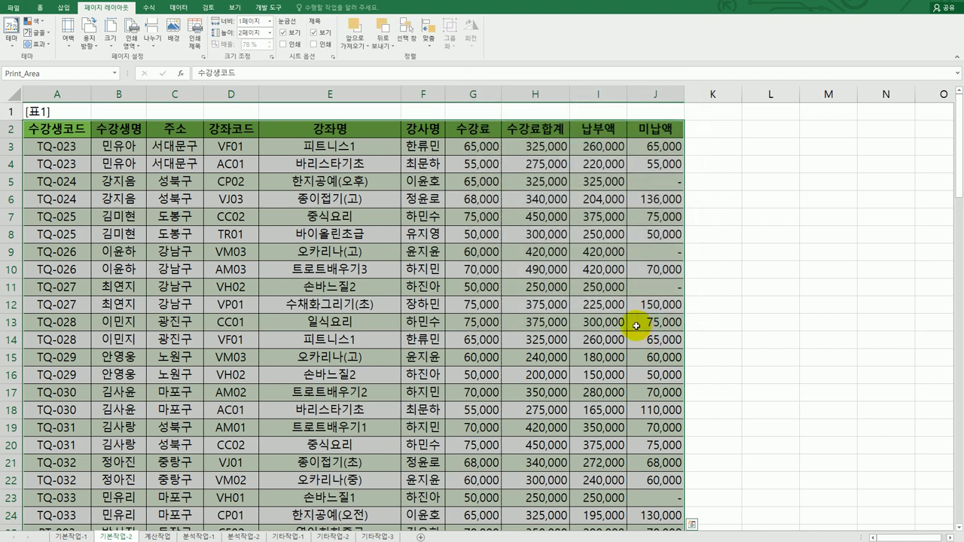
left_click(14, 9)
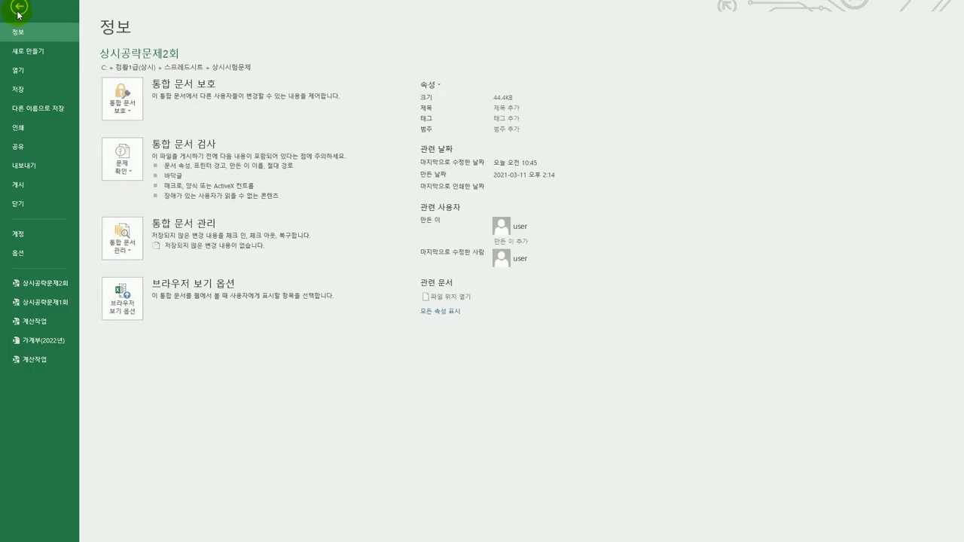
left_click(41, 128)
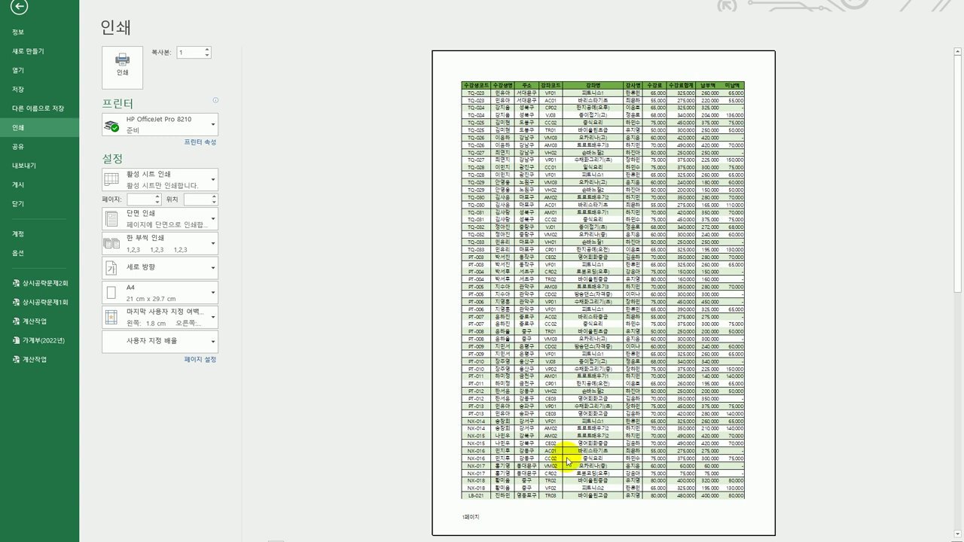
scroll(732, 329, "down", 1)
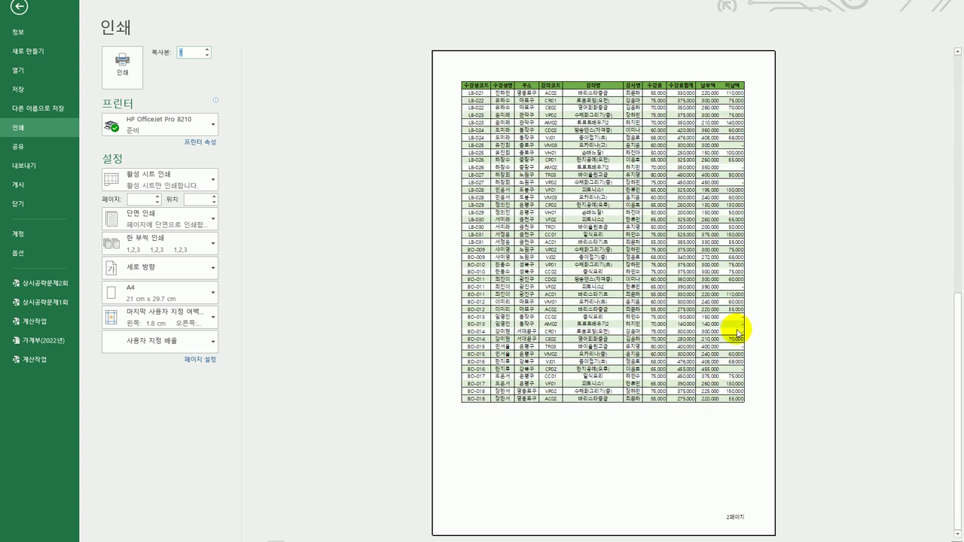
scroll(738, 331, "up", 1)
scroll(738, 331, "down", 1)
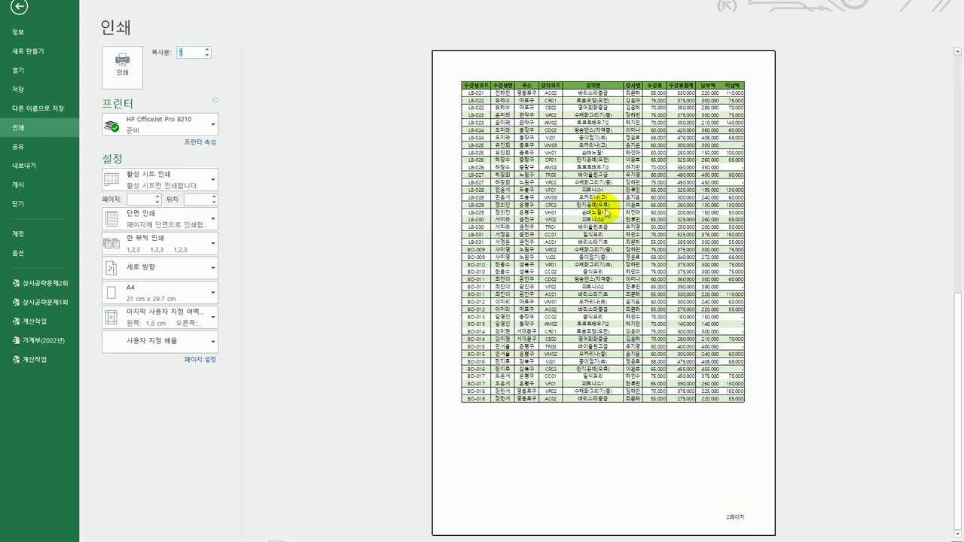
scroll(708, 345, "up", 1)
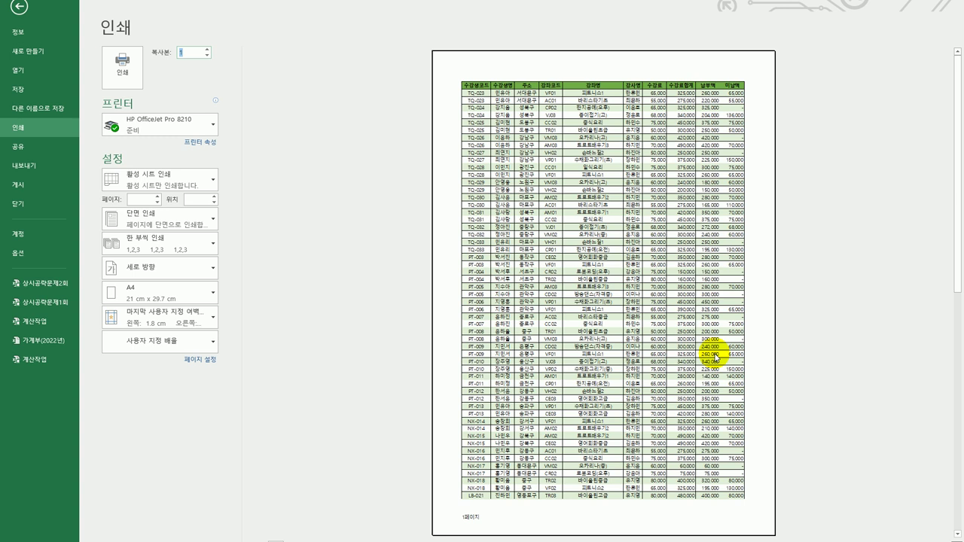
scroll(714, 357, "down", 1)
scroll(713, 357, "up", 1)
left_click(25, 11)
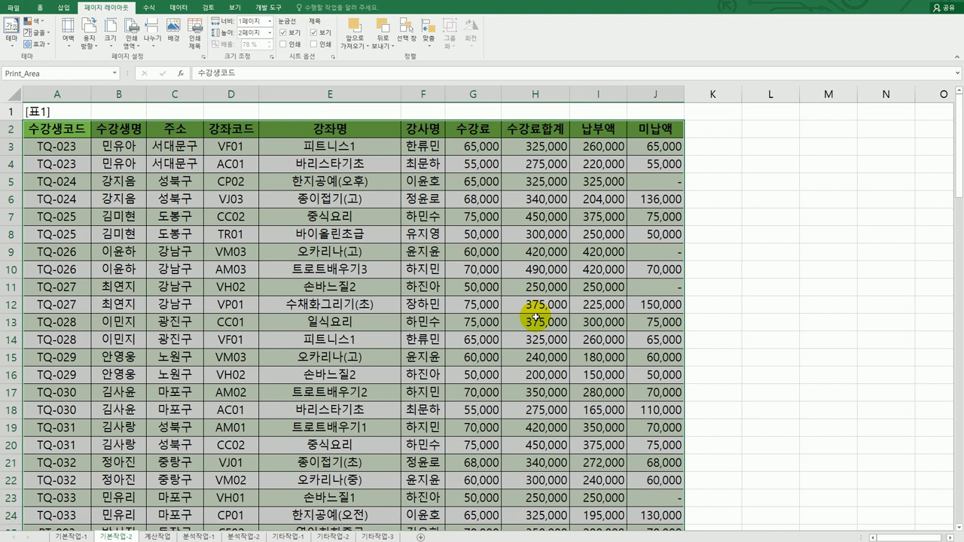
left_click(156, 536)
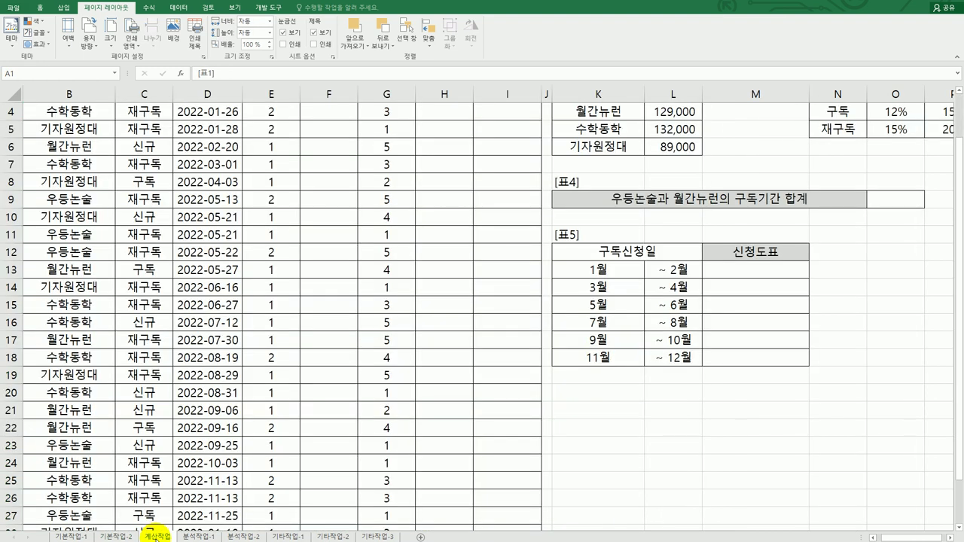
scroll(330, 408, "up", 1)
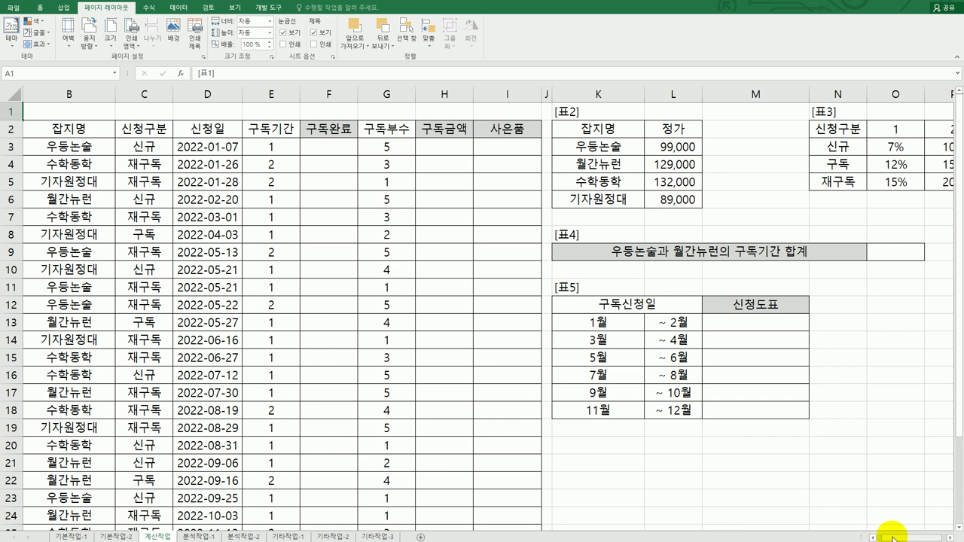
left_click_drag(886, 536, 881, 536)
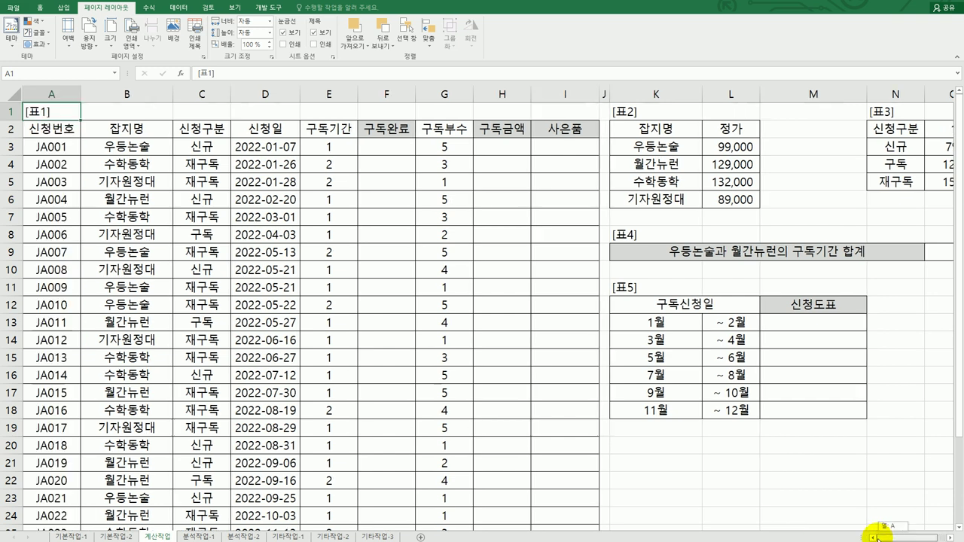
left_click(389, 149)
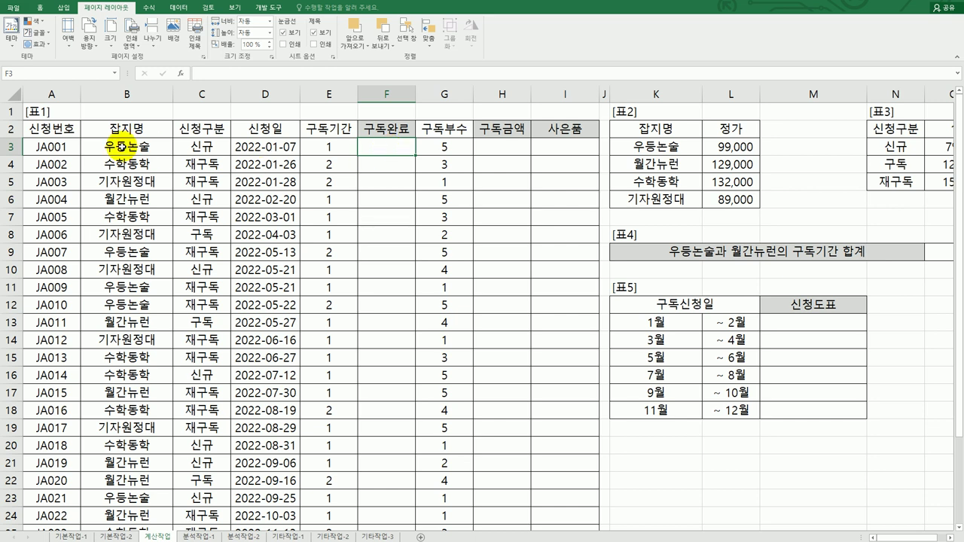
left_click(258, 149)
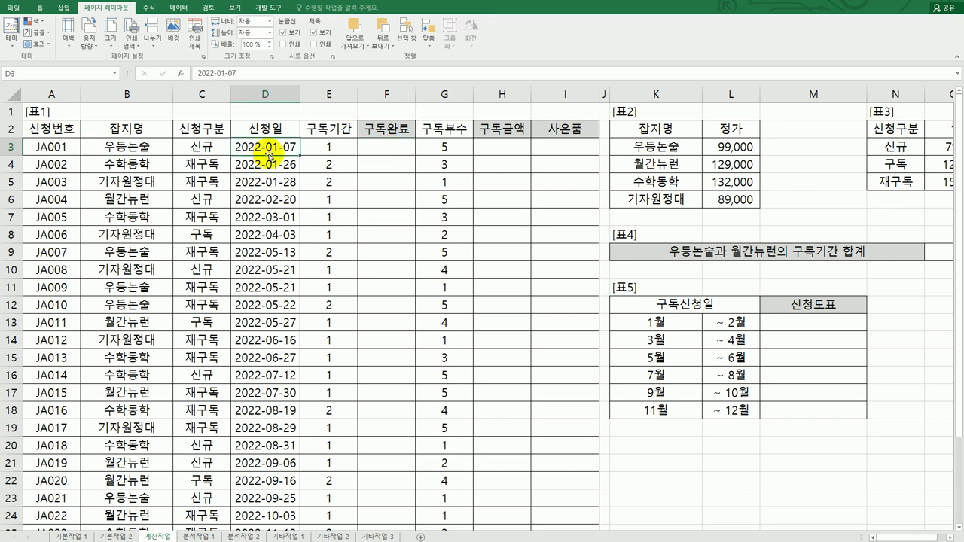
left_click(337, 153)
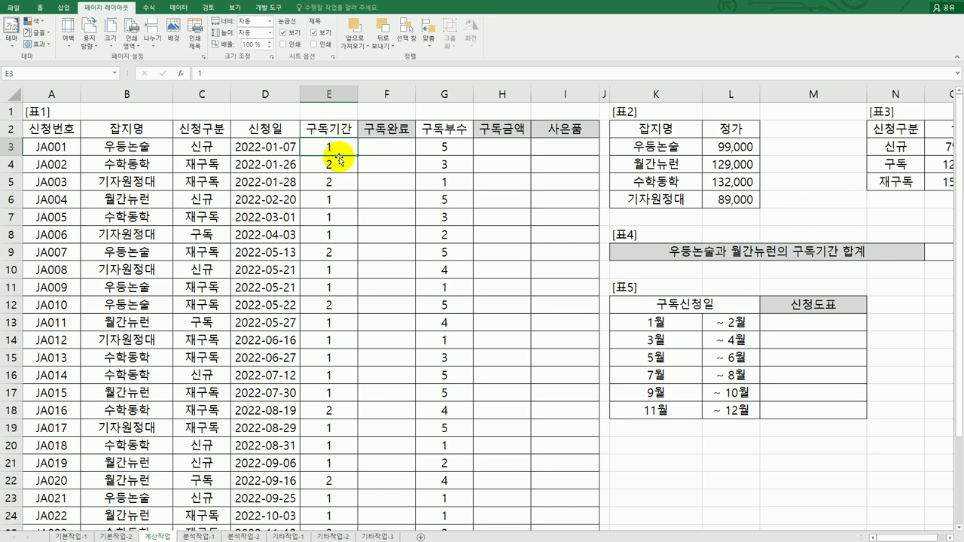
left_click(390, 149)
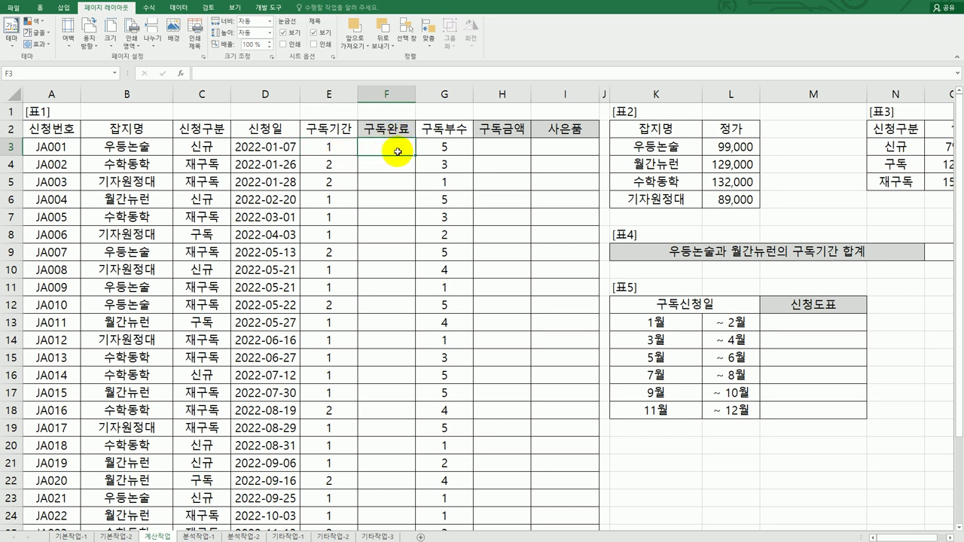
left_click(354, 150)
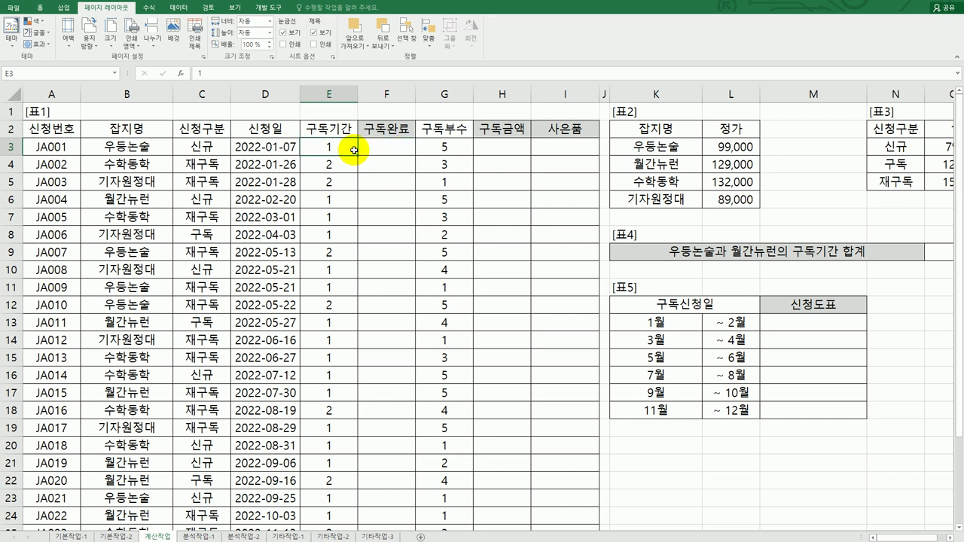
left_click(264, 147)
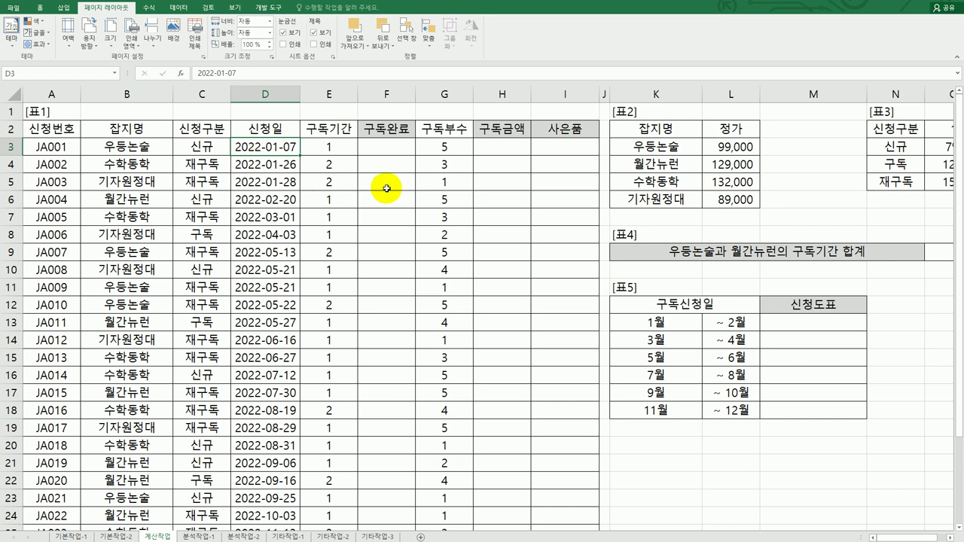
left_click(386, 153)
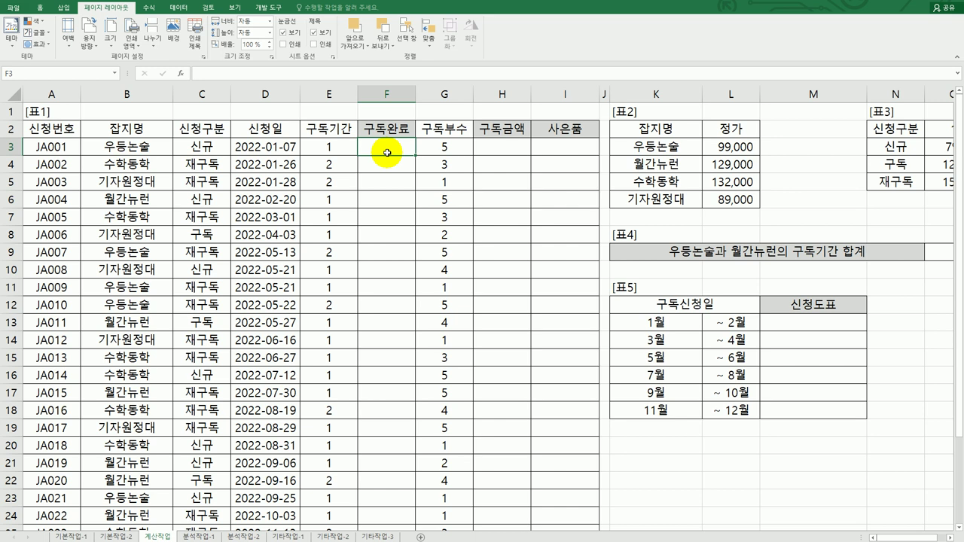
Start =EDATE in F3 with D3 as Start_date and 12 as Months
type("=ㄷ")
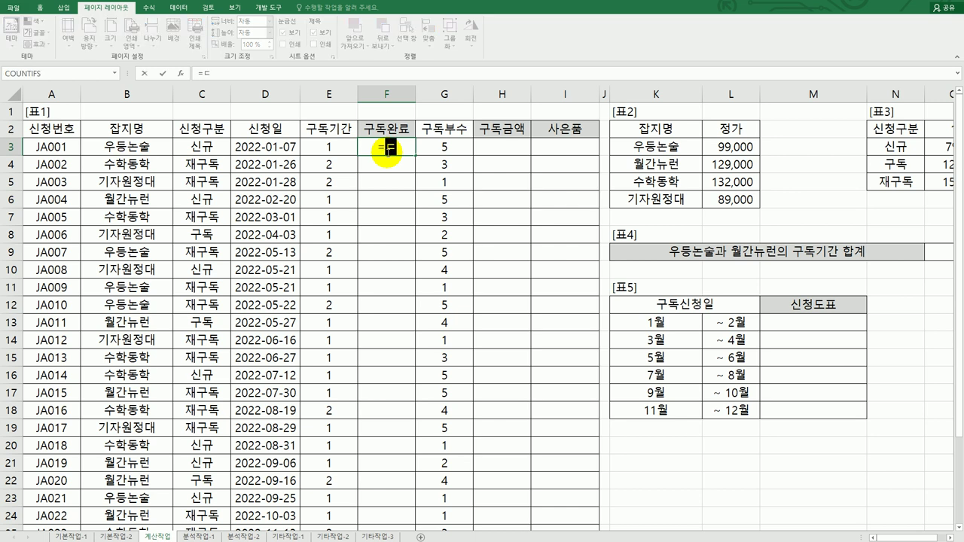
key("BackSpace")
type("ed")
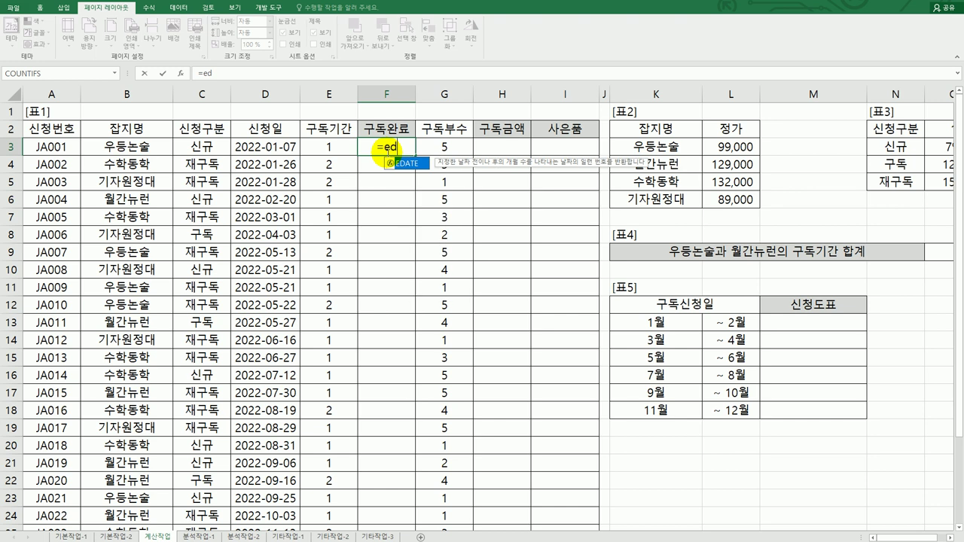
double_click(405, 164)
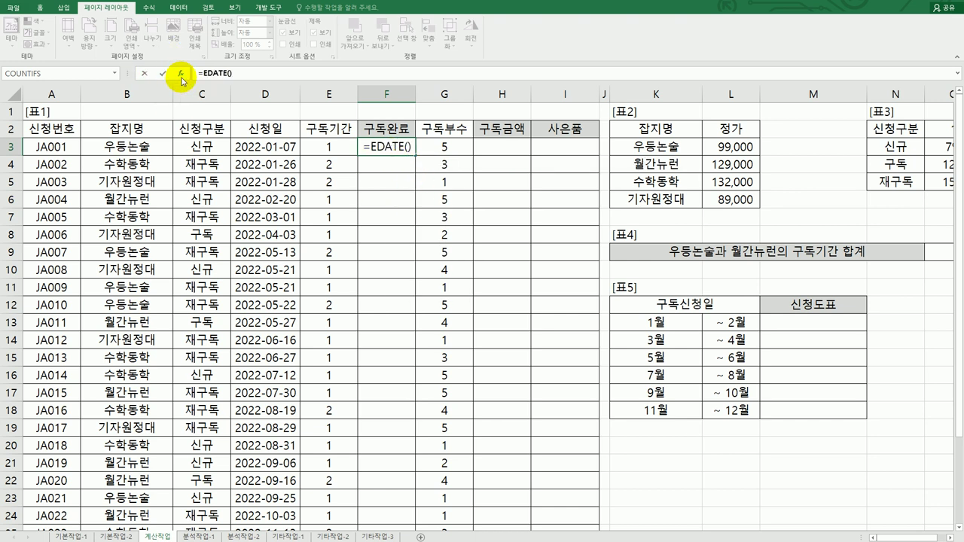
left_click(181, 76)
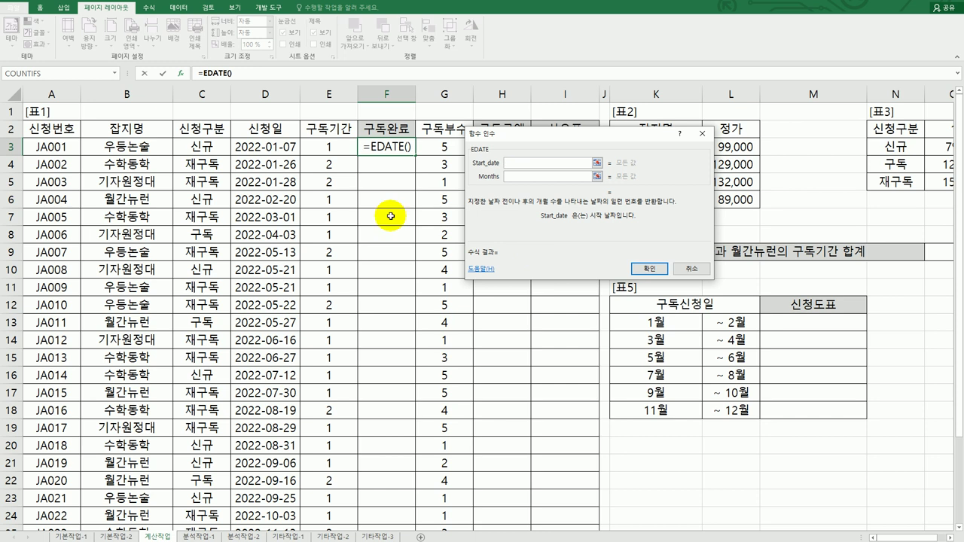
left_click(290, 150)
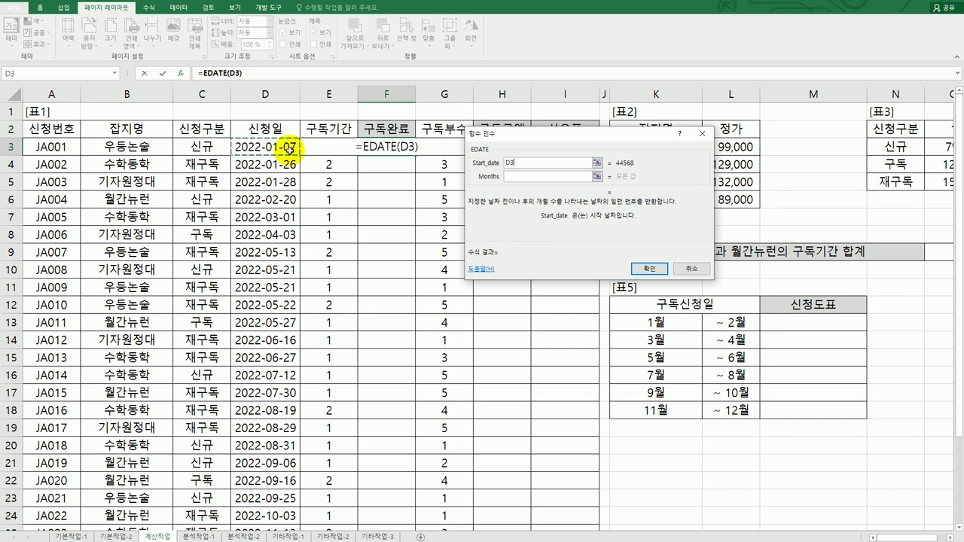
left_click(522, 177)
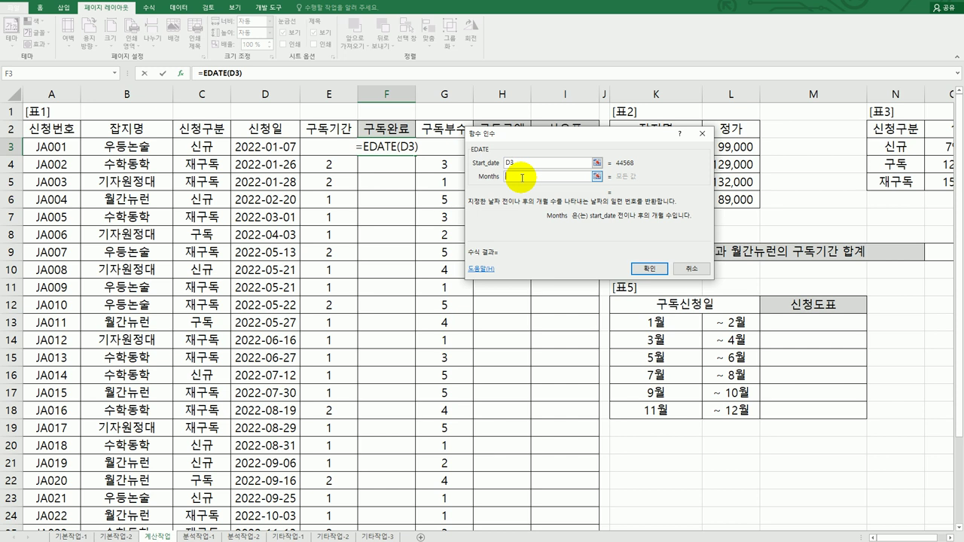
type("12")
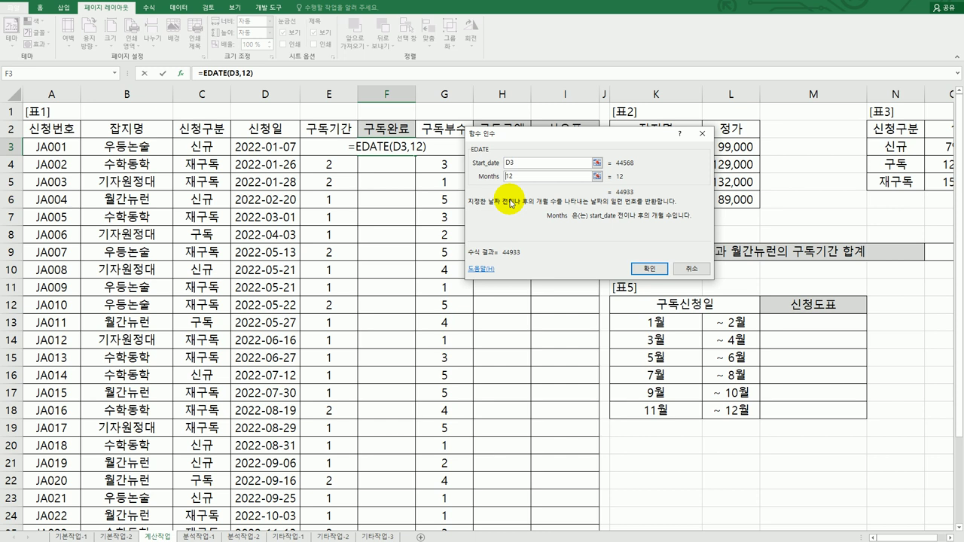
Change Months to E3*12 and confirm =EDATE(D3,E3*12) in F3, showing 44933
left_click(322, 149)
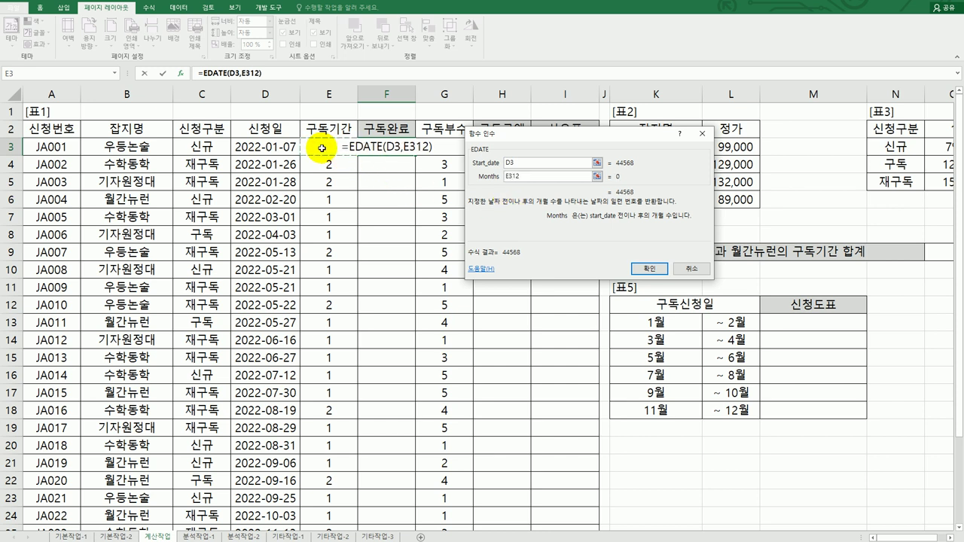
type("*")
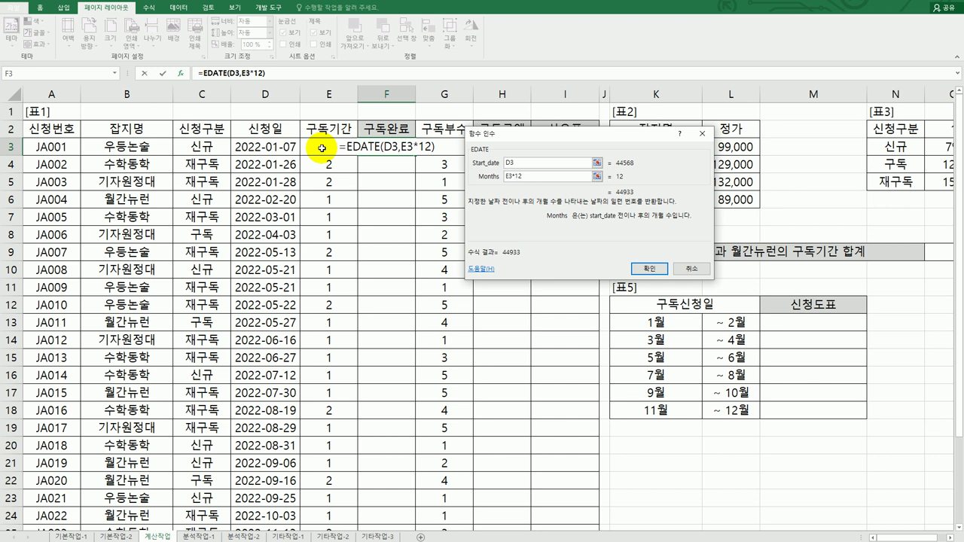
left_click(527, 160)
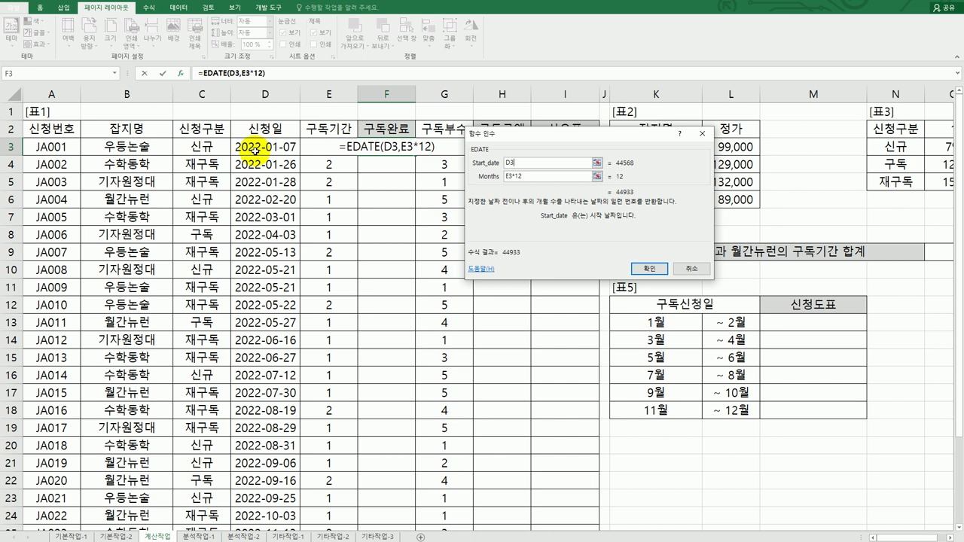
left_click(541, 175)
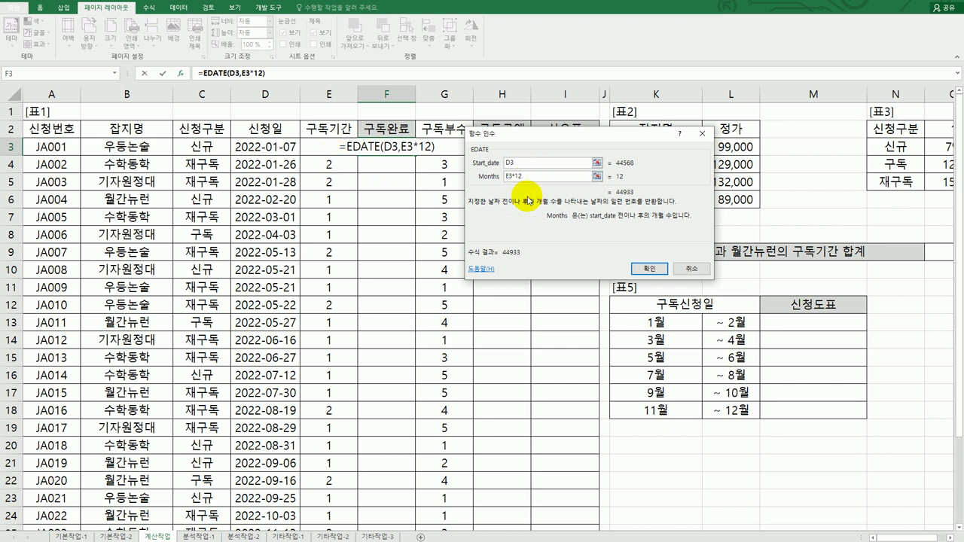
left_click(644, 269)
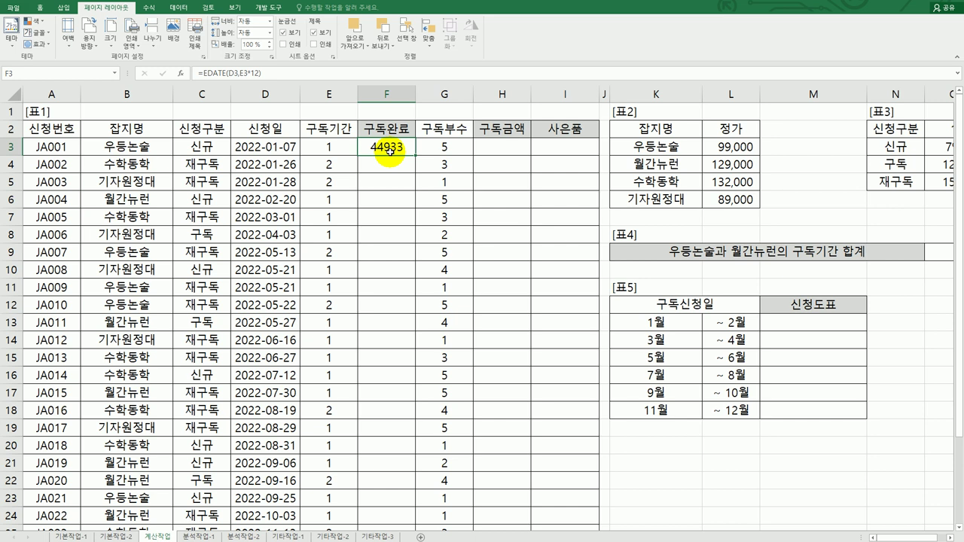
right_click(389, 150)
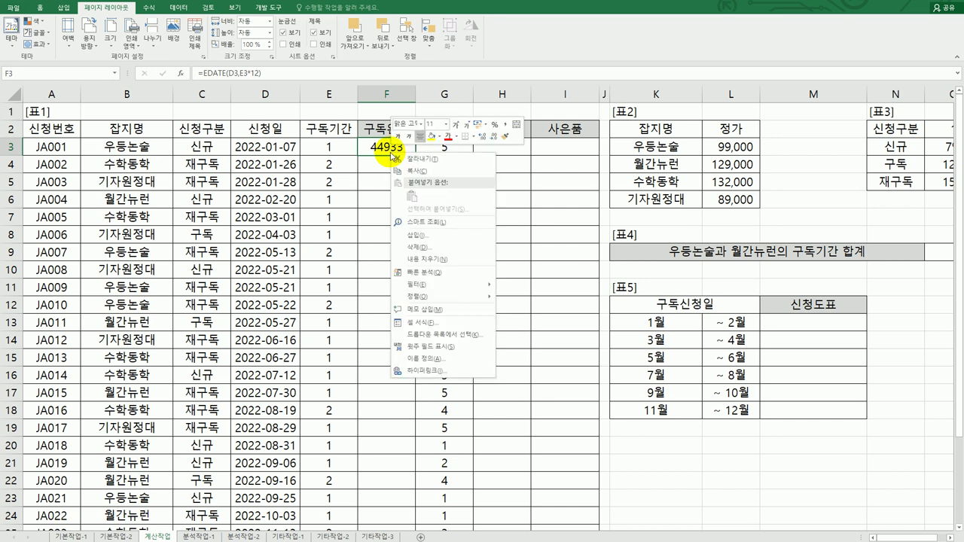
left_click(422, 324)
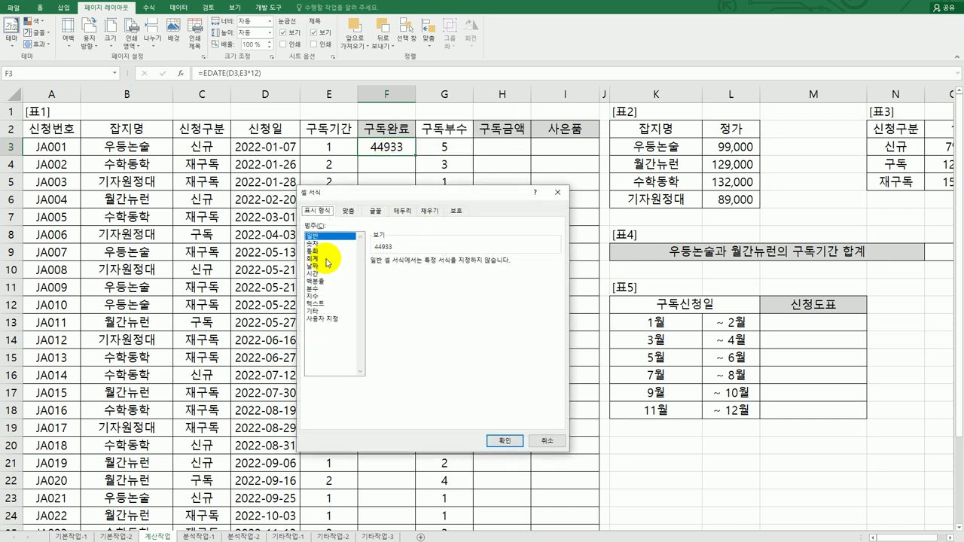
left_click(312, 259)
left_click(313, 267)
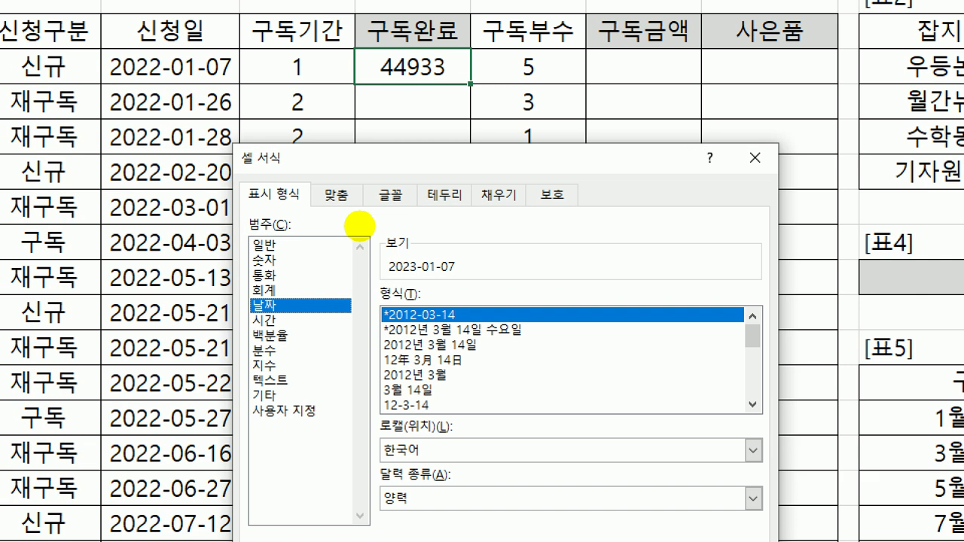
mouse_move(226, 41)
left_mouse_down()
mouse_move(124, 72)
mouse_move(237, 81)
left_mouse_up()
mouse_move(322, 78)
left_mouse_down()
mouse_move(286, 83)
mouse_move(281, 49)
mouse_move(324, 75)
left_mouse_up()
mouse_move(464, 287)
left_mouse_down()
mouse_move(344, 241)
mouse_move(407, 245)
mouse_move(394, 219)
mouse_move(402, 76)
mouse_move(432, 96)
left_mouse_up()
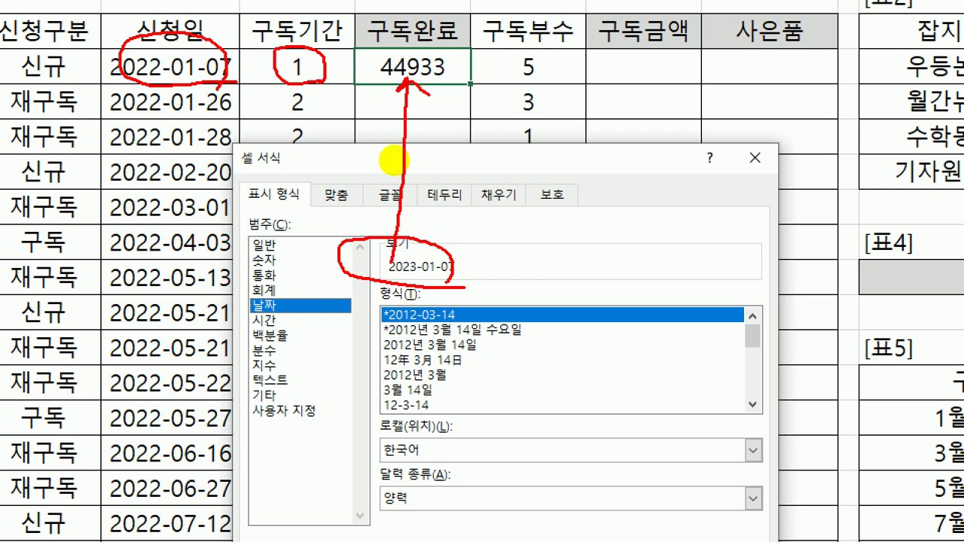
left_click_drag(257, 225, 284, 245)
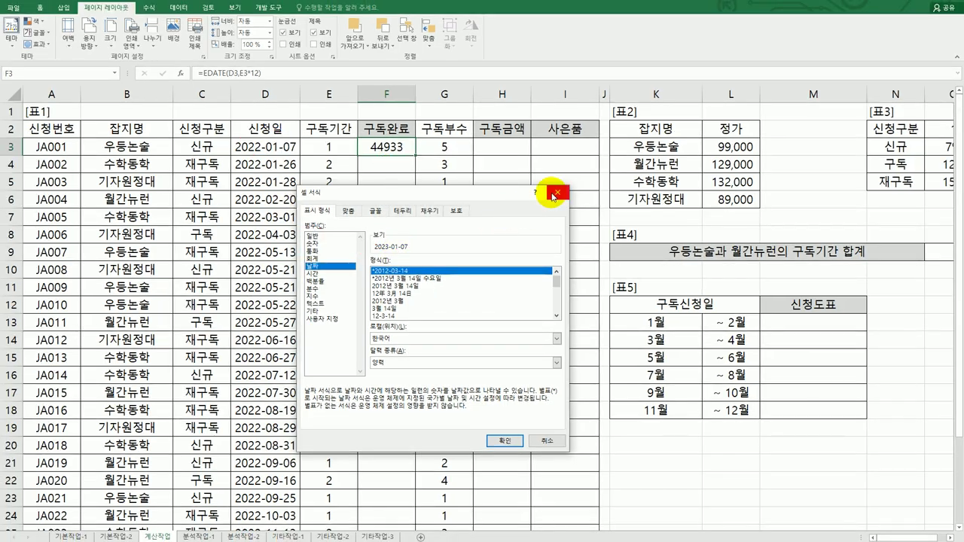
left_click(555, 195)
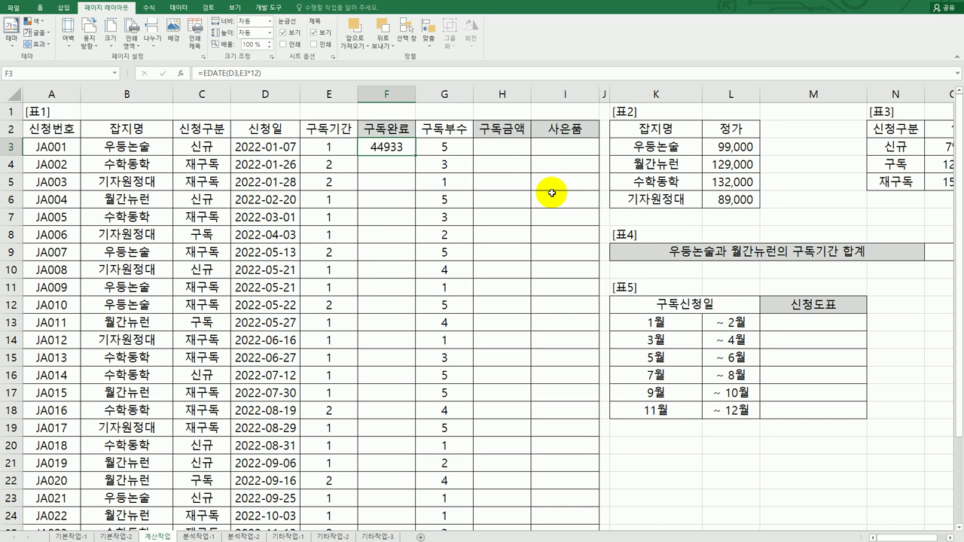
Revise F3's formula to =EDATE(D3,(E3*12)-1), now showing 44902
double_click(399, 149)
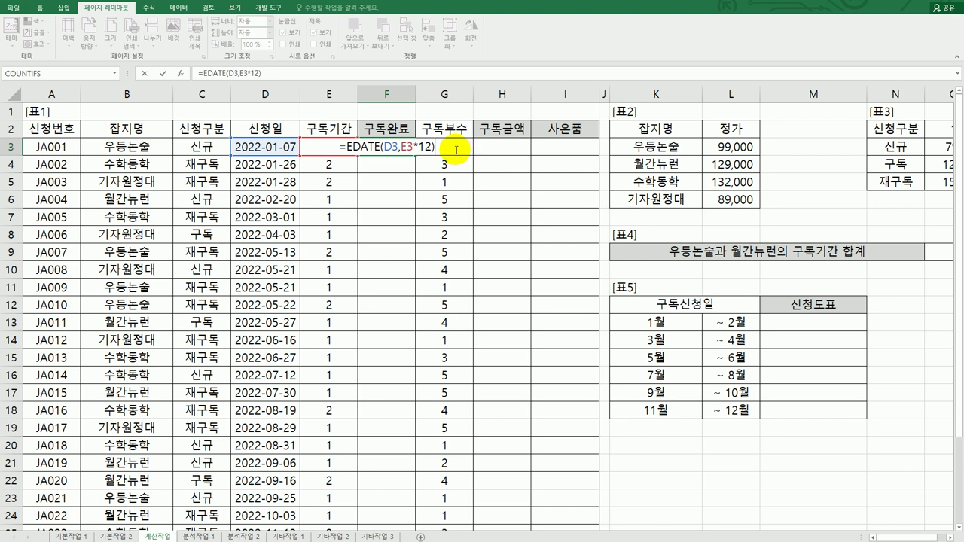
left_click(406, 148)
key("Left")
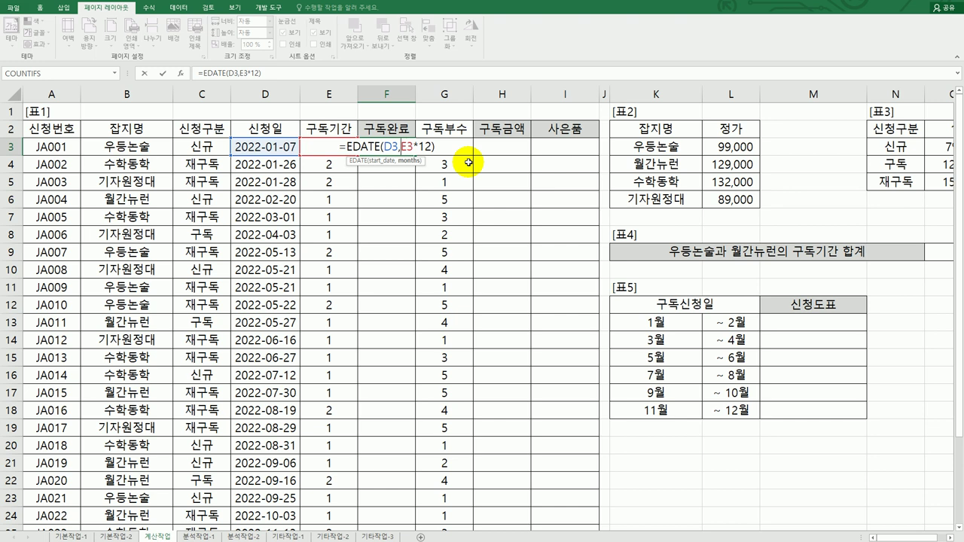
key("Right")
key("Right")
key("Right")
key("Right")
key("Right")
key("Right")
type("-1")
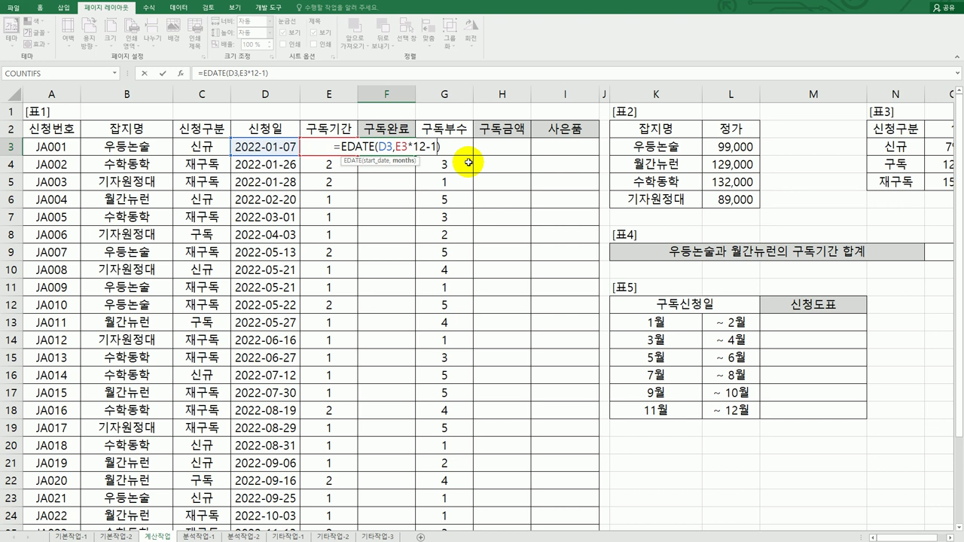
left_click(395, 147)
type("(")
key("Right")
key("Right")
key("Right")
key("Right")
key("Right")
type(")")
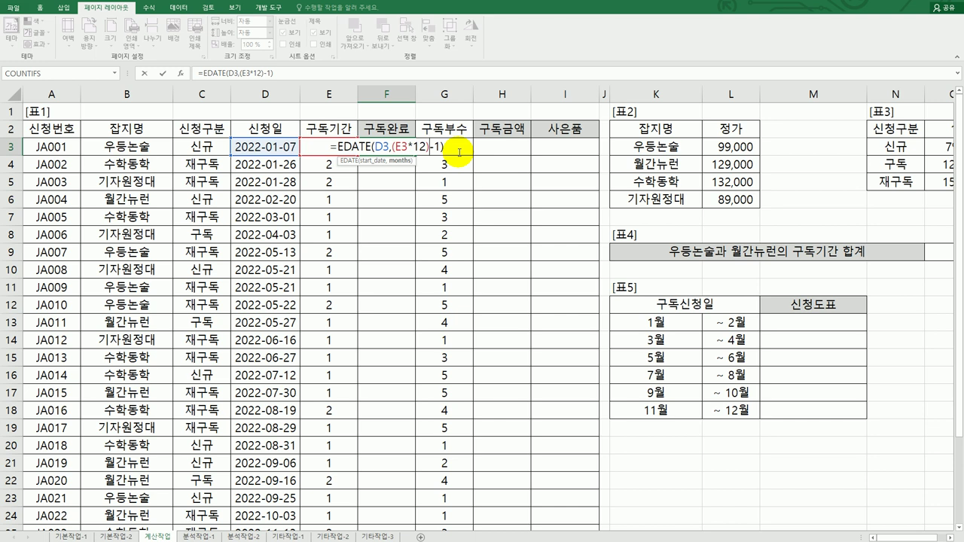
key("ctrl+Return")
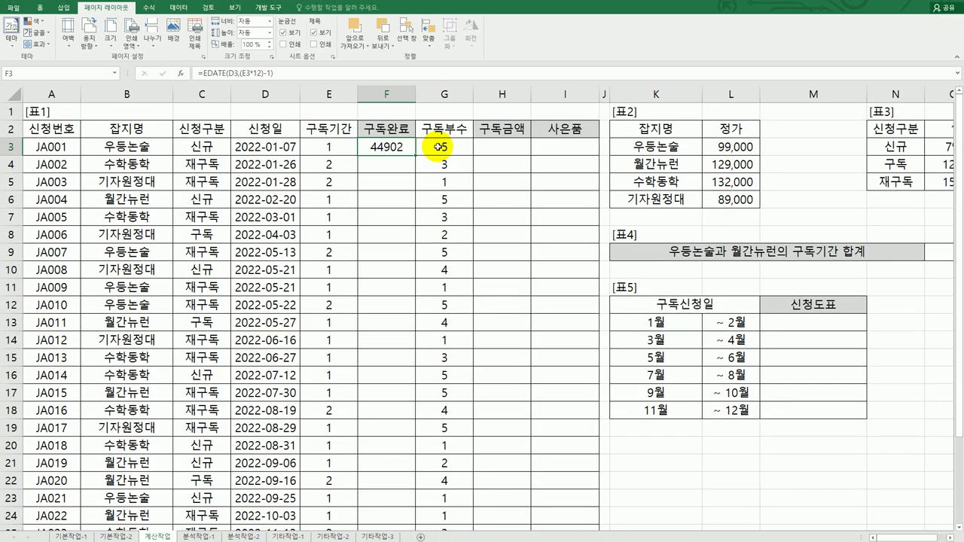
Preview F3's value as the date 2022-12-07 in Format Cells, then cancel without applying
key("ctrl+1")
left_click_drag(527, 80, 503, 158)
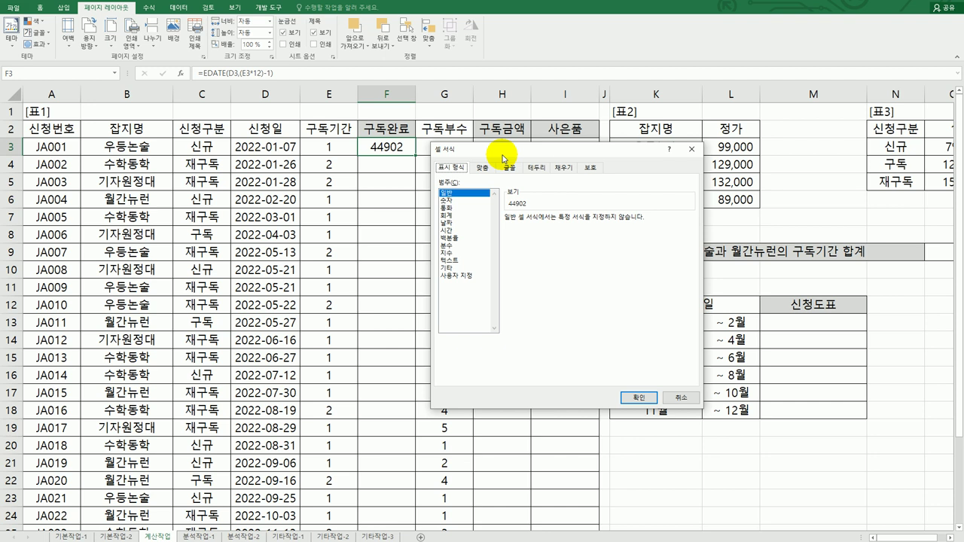
left_click(457, 223)
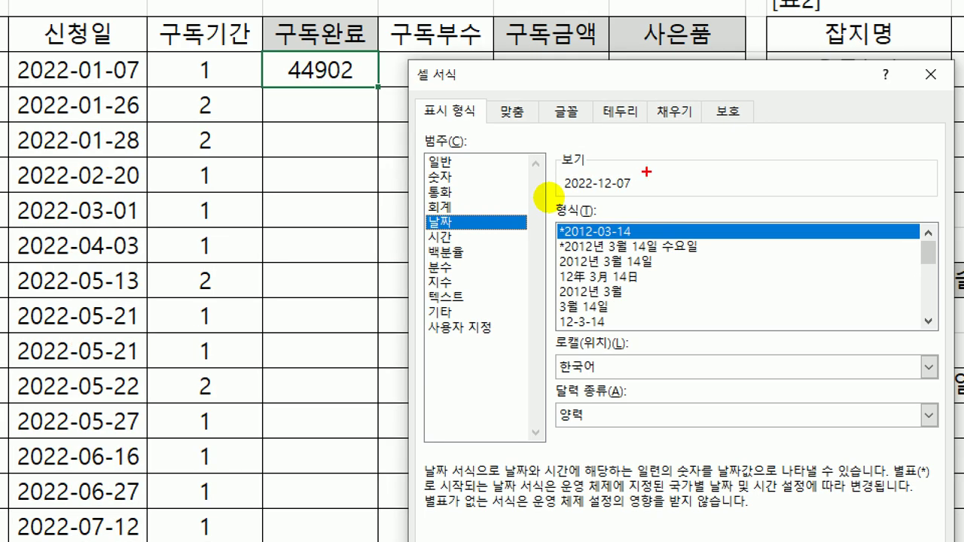
mouse_move(646, 189)
left_mouse_down()
mouse_move(531, 197)
mouse_move(544, 167)
mouse_move(652, 190)
left_mouse_up()
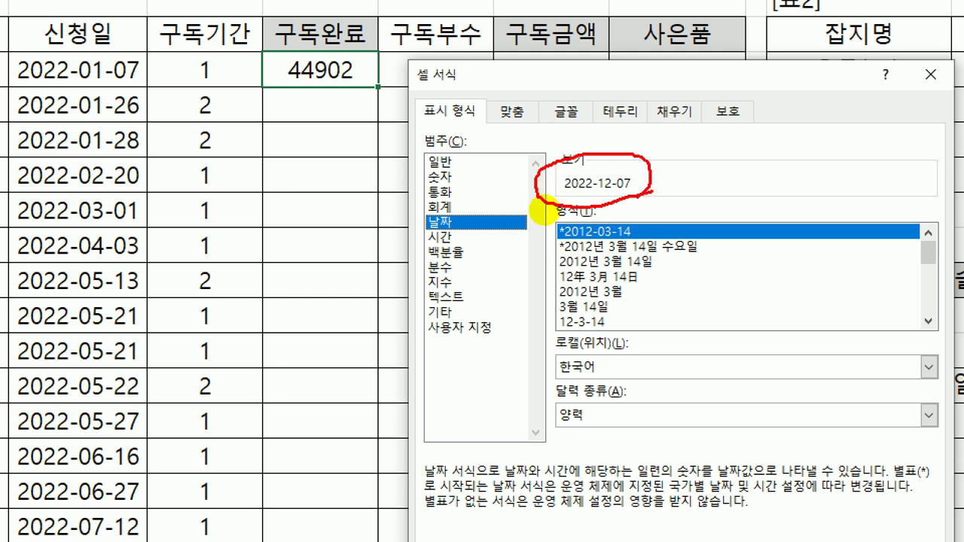
left_click_drag(536, 181, 321, 94)
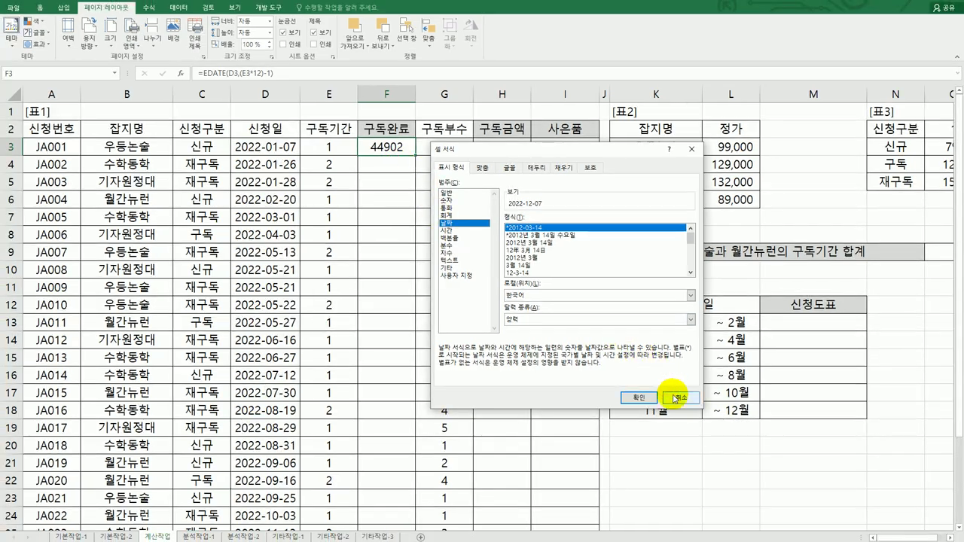
left_click(674, 396)
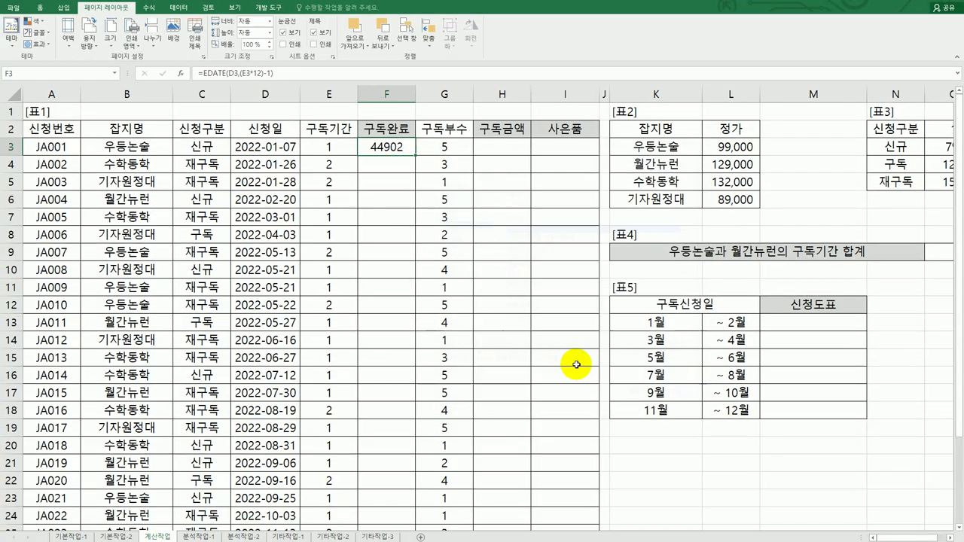
Wrap F3's EDATE in TEXT with "YY년 MM월호" to show 22년 12월호, and autofit column F
double_click(376, 147)
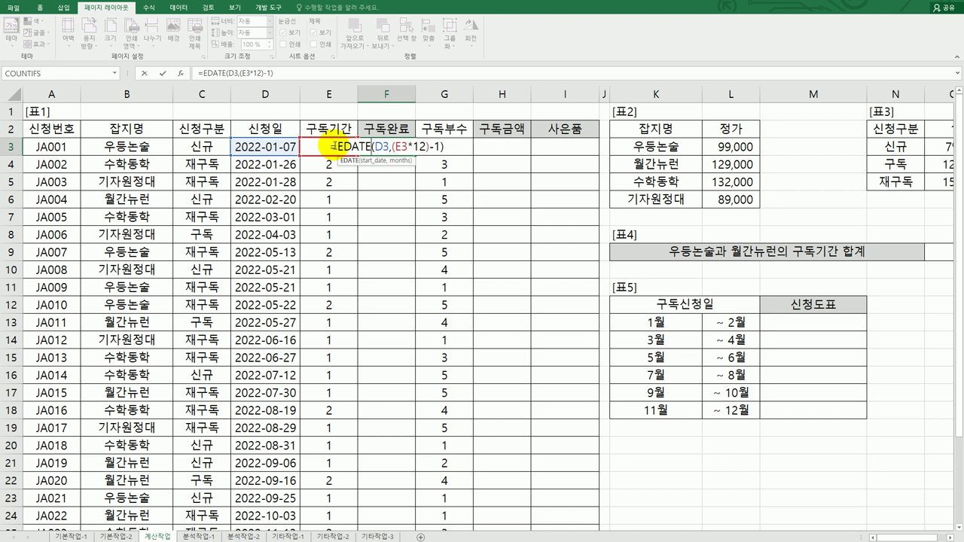
type("te")
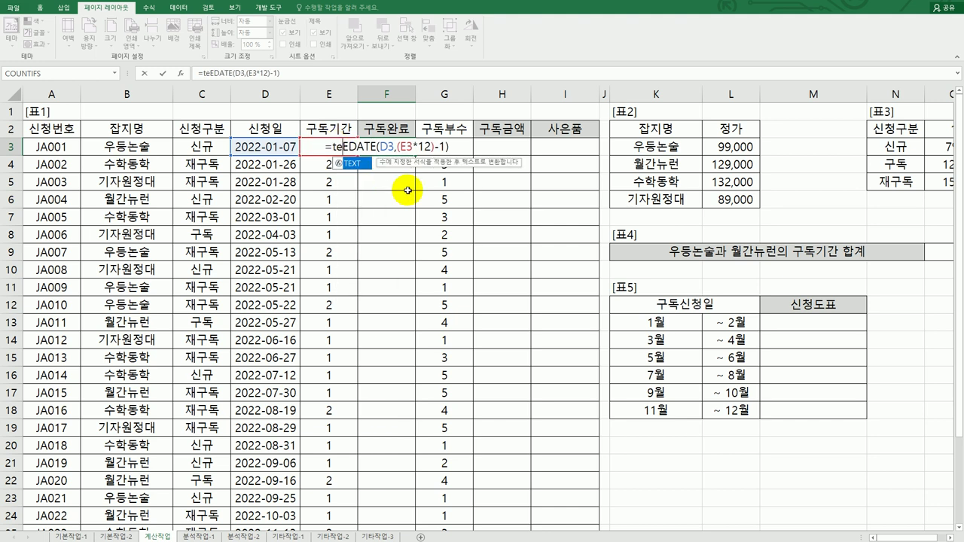
key("Tab")
key("End")
type(".")
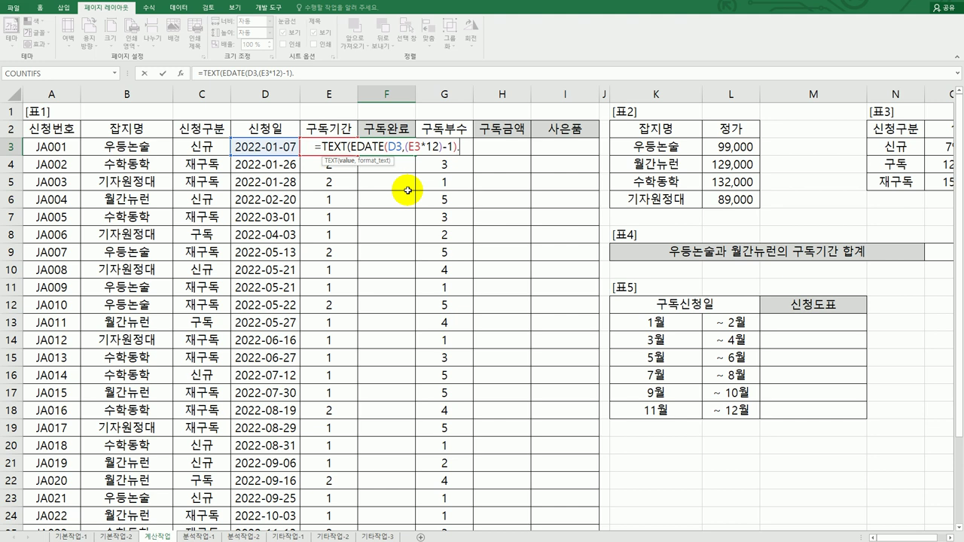
key("BackSpace")
type(",\"")
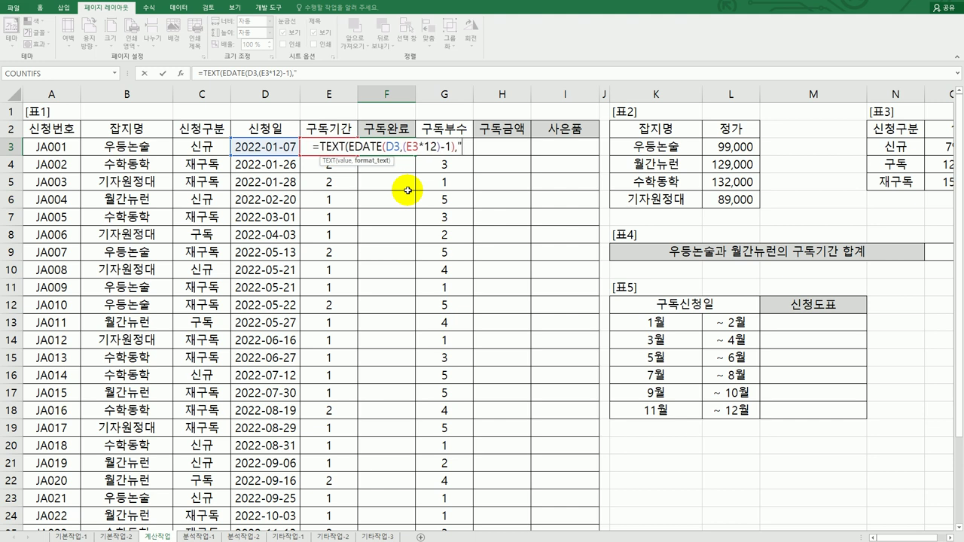
type("ㅛㅛ")
key("BackSpace")
key("BackSpace")
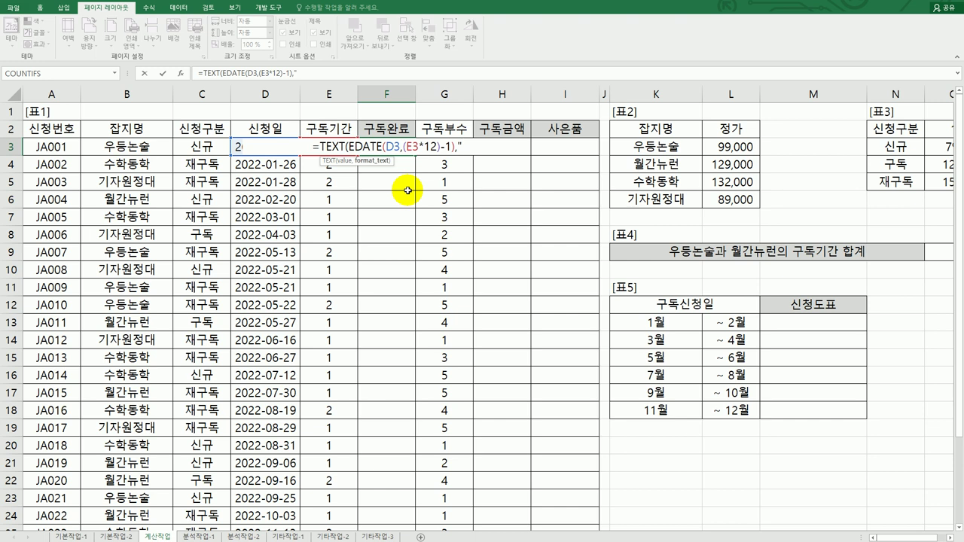
type("YY년 MM월호")
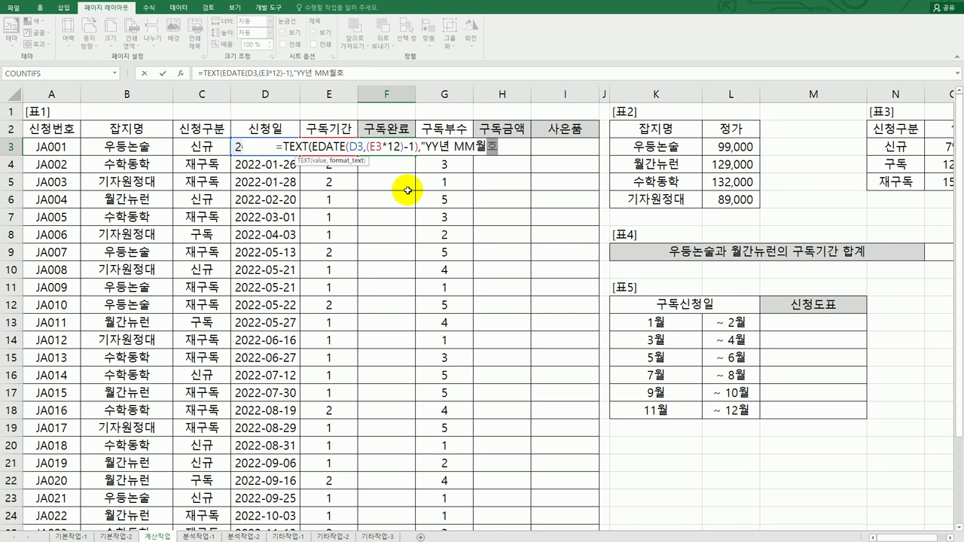
type("\")")
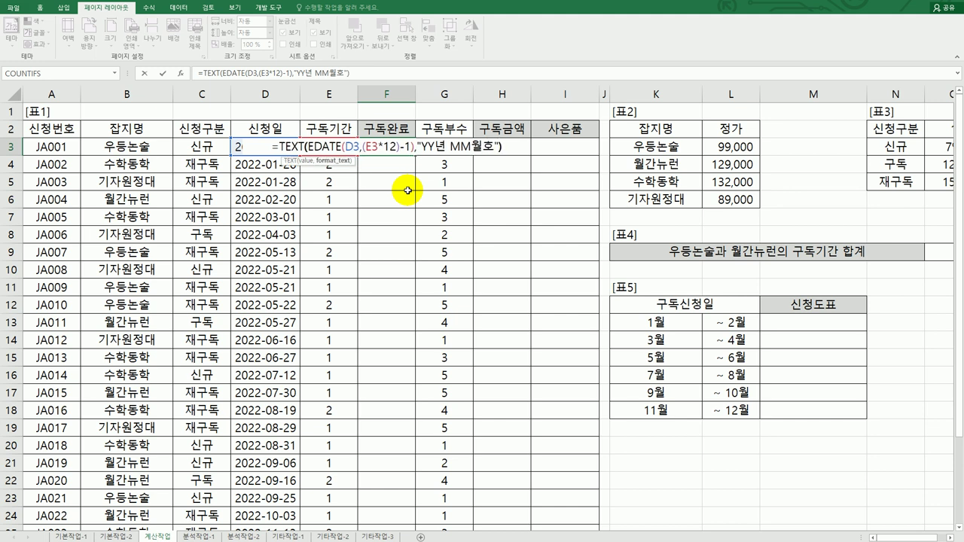
key("Return")
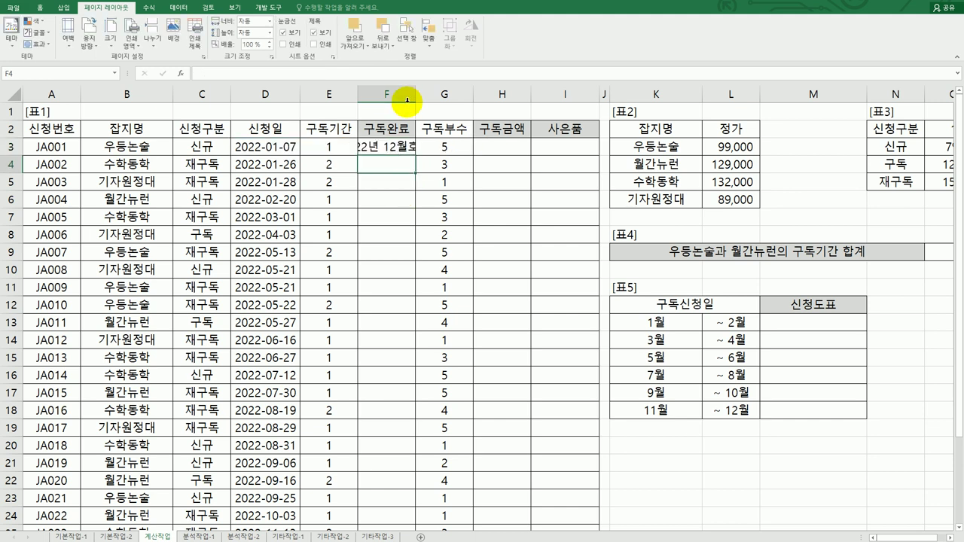
double_click(415, 93)
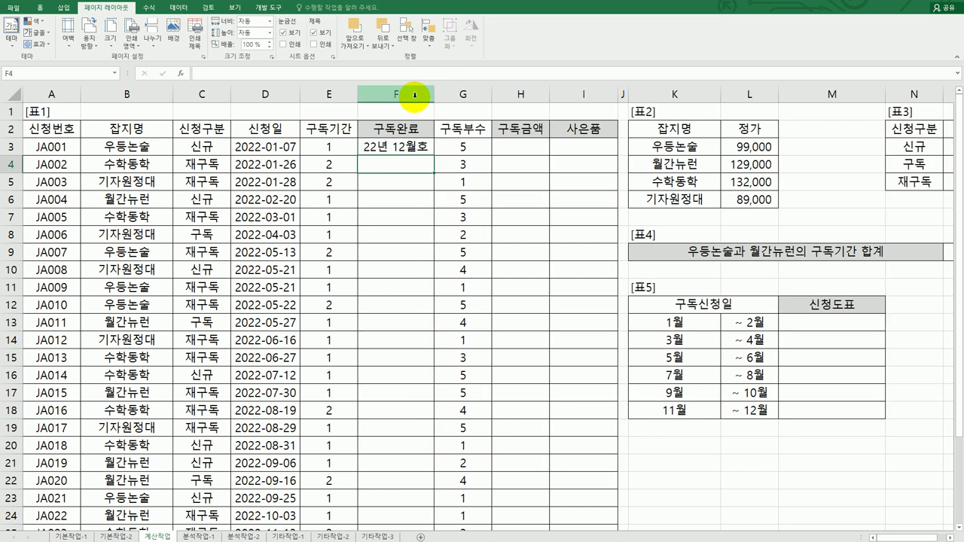
left_click(414, 149)
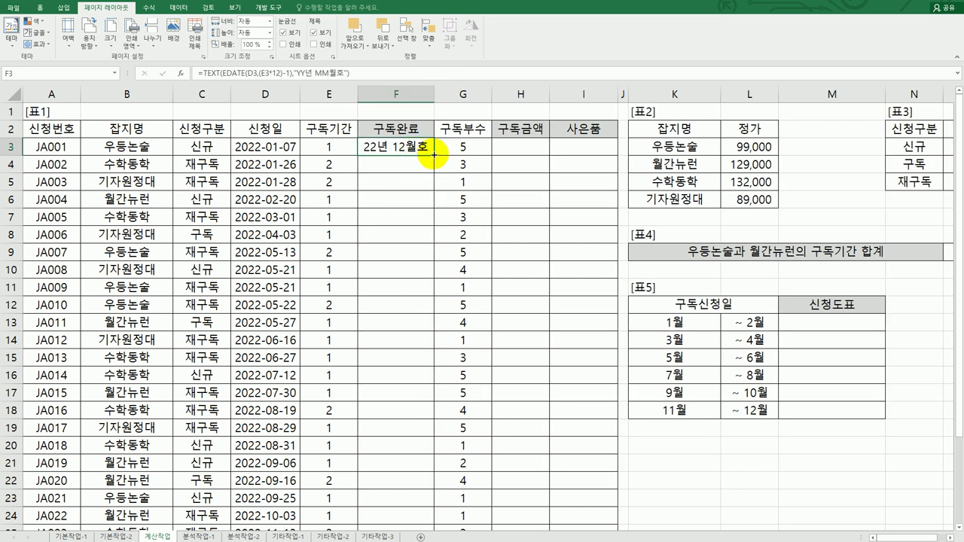
Copy F3's TEXT(EDATE) formula down column F, showing issues like 23년 12월호 and 24년 04월호
double_click(433, 154)
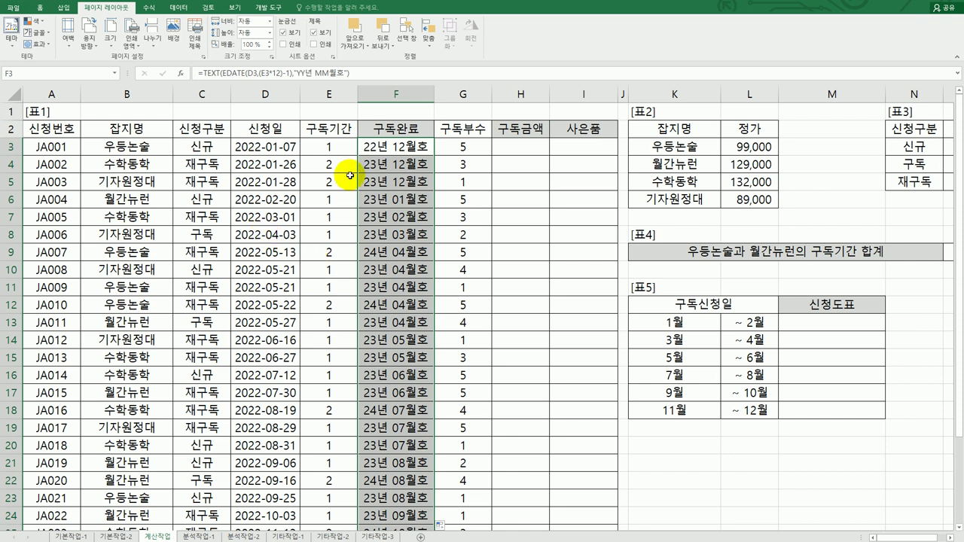
left_click(220, 143)
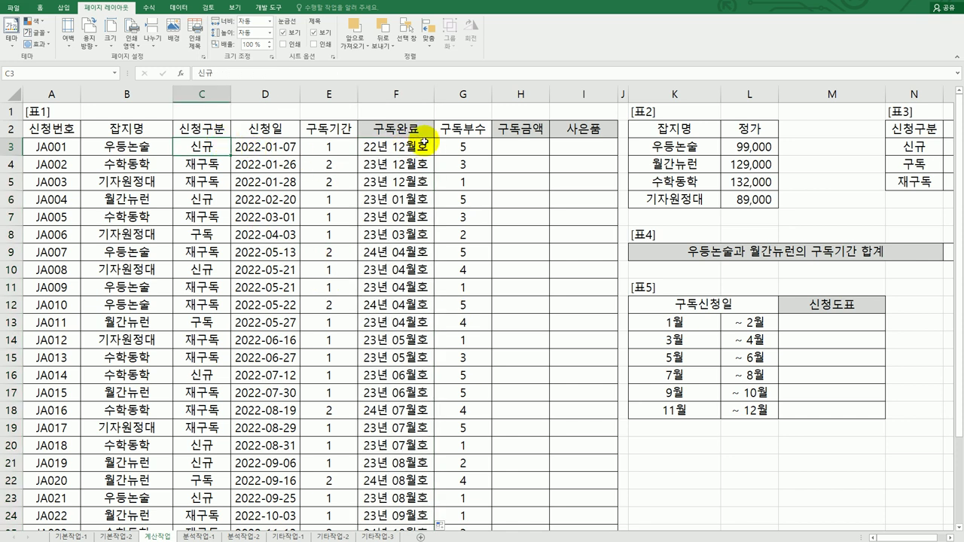
left_click(341, 148)
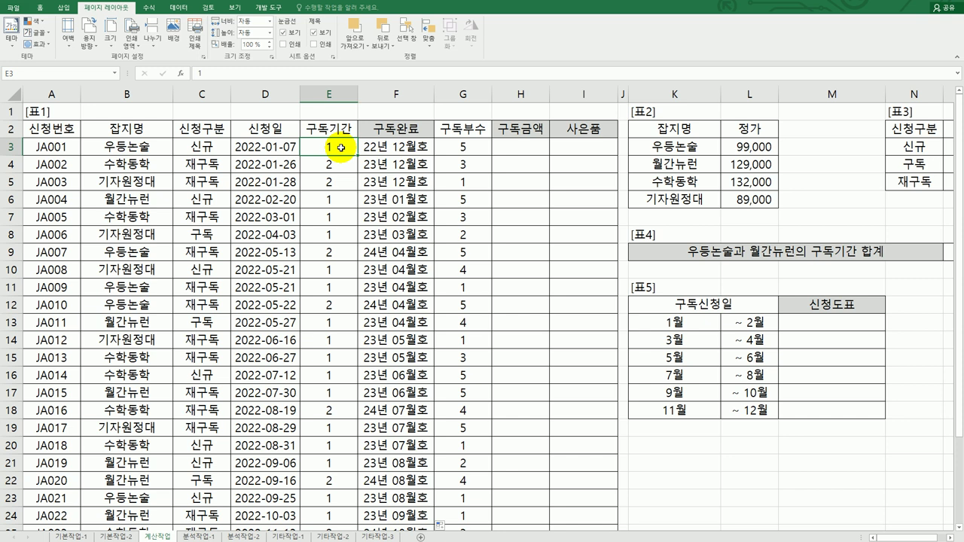
left_click(657, 166)
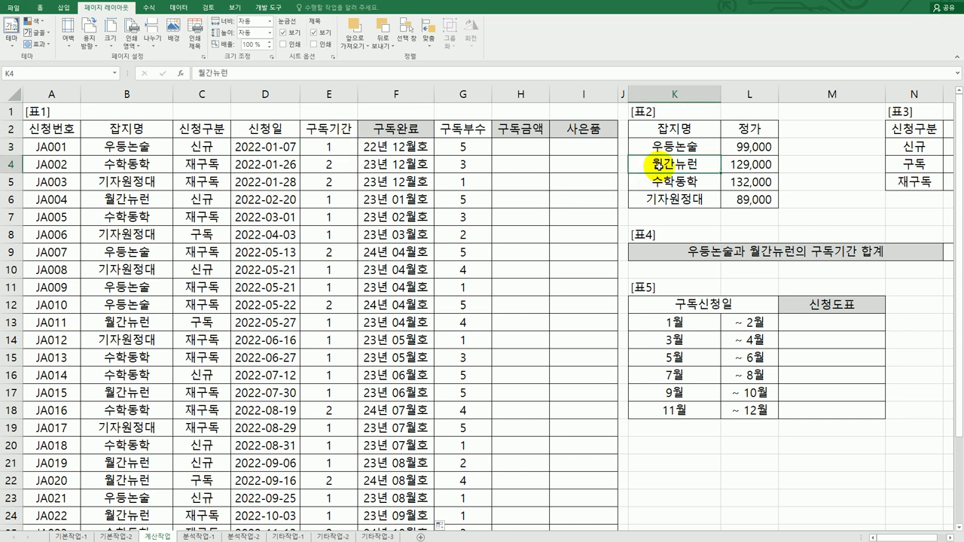
left_click(543, 150)
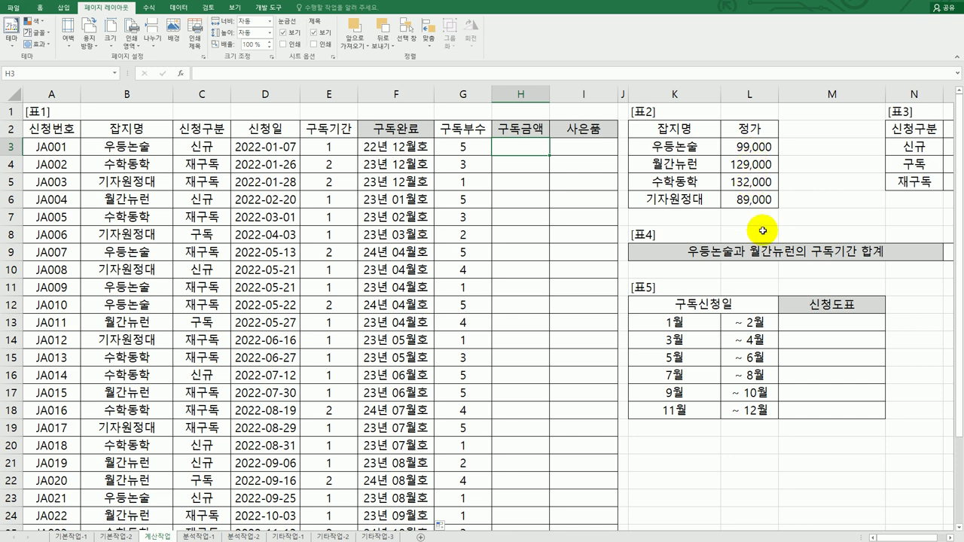
left_click_drag(889, 538, 892, 540)
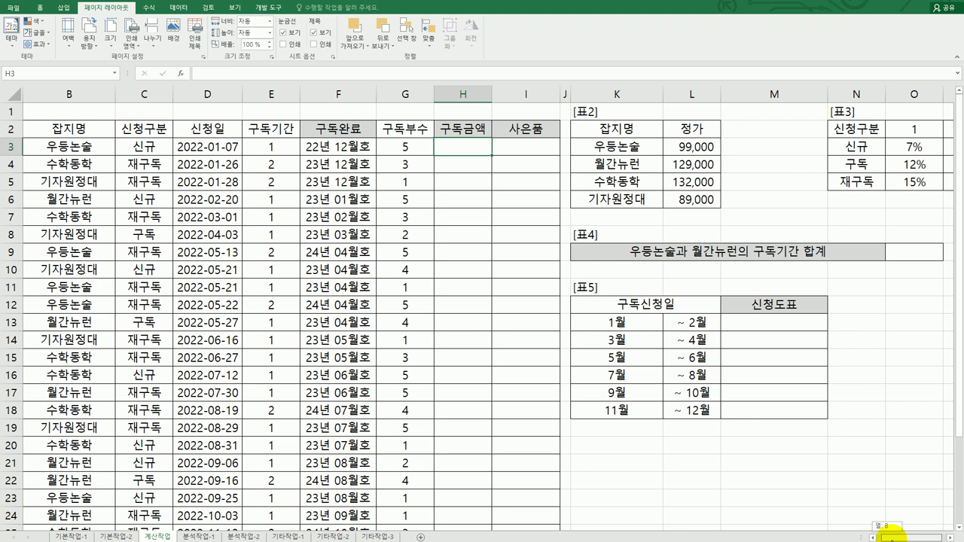
left_click_drag(893, 539, 891, 536)
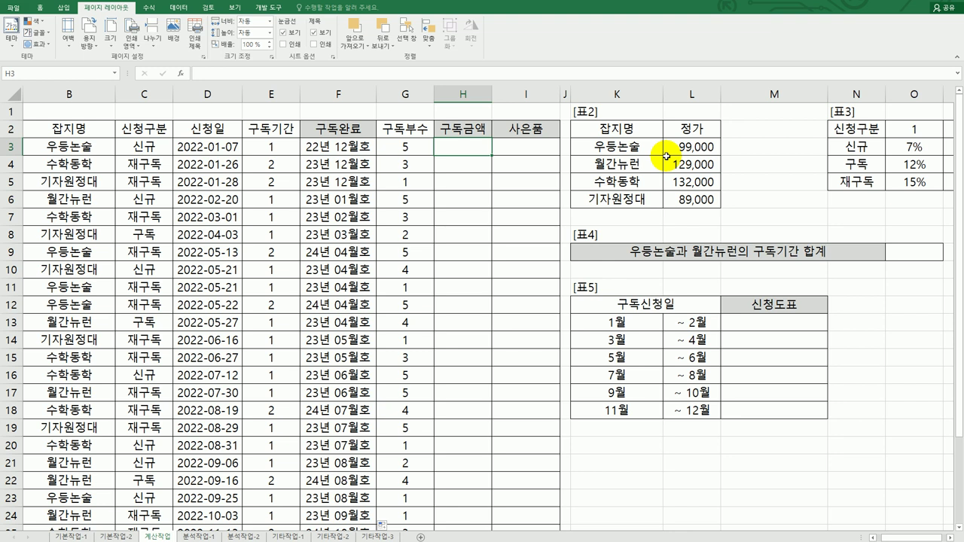
Enter =VLOOKUP(B3,$K$3:$L$6,2,FALSE) in H3, showing 99,000, and fill it down column H
type("=VLOOKUP(")
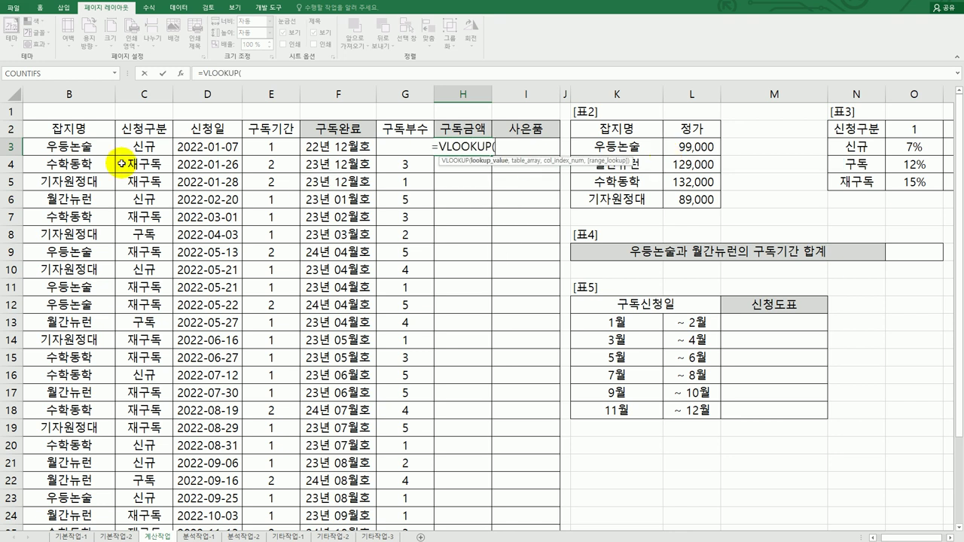
left_click(87, 146)
type(",")
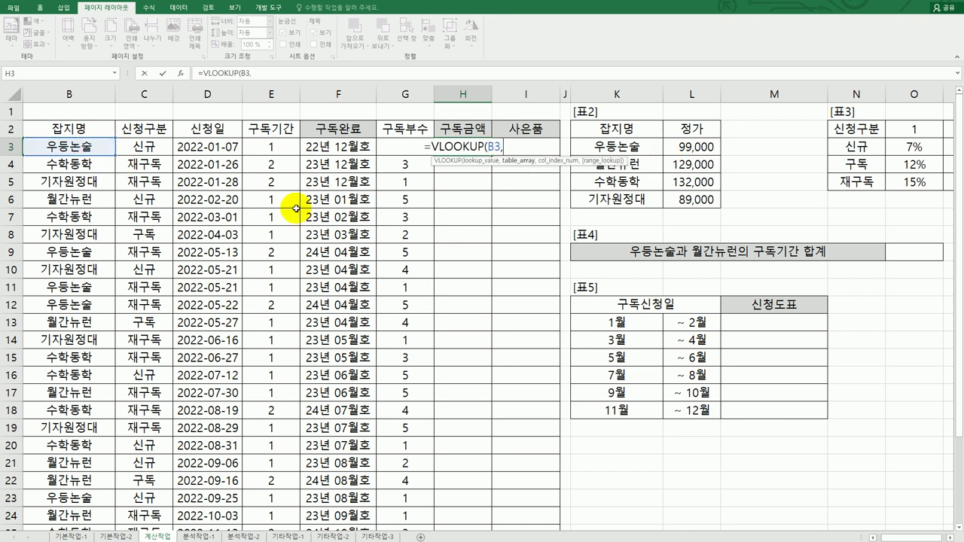
left_click_drag(637, 144, 678, 199)
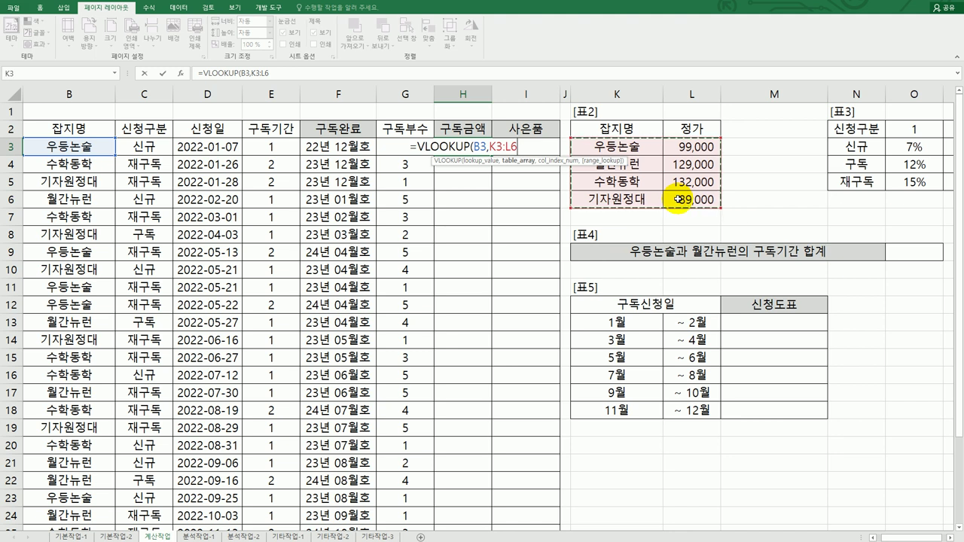
key("F4")
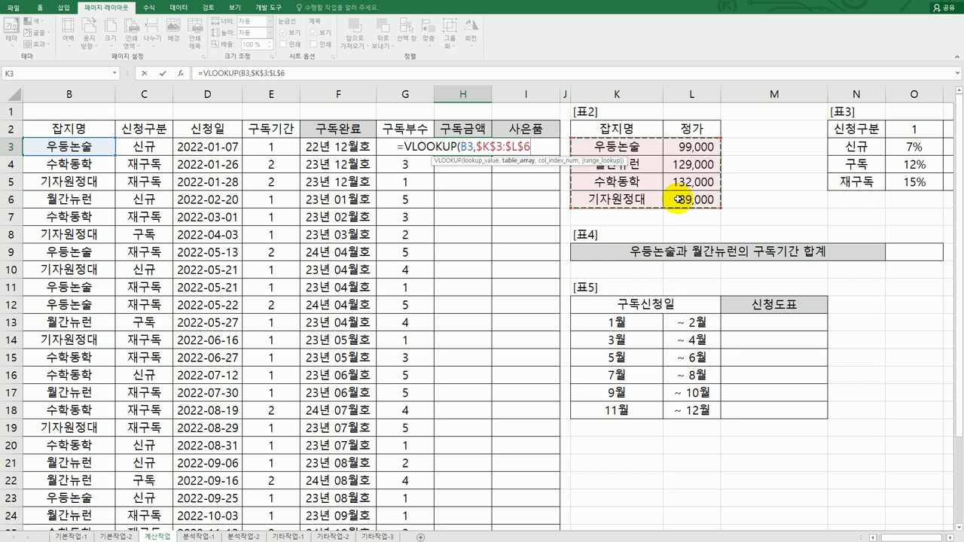
type(",")
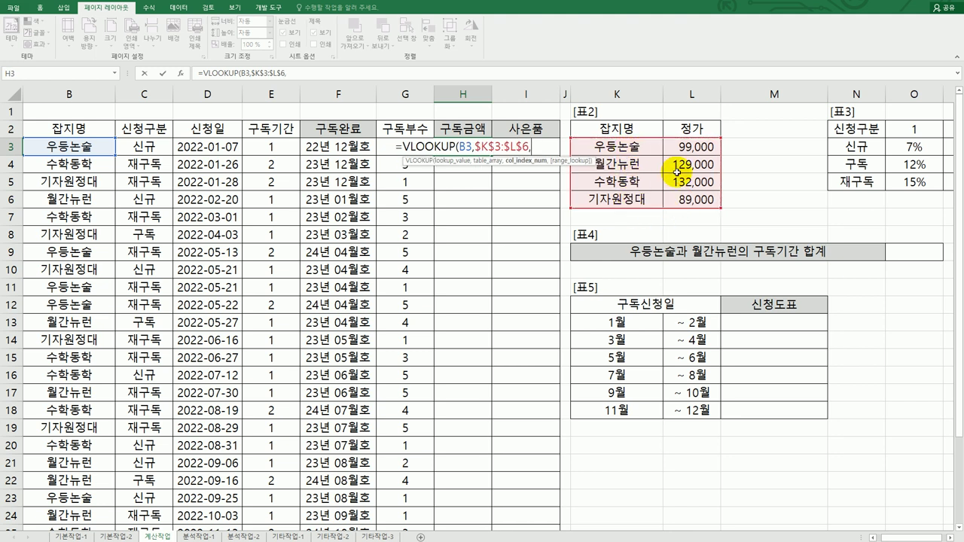
type("2")
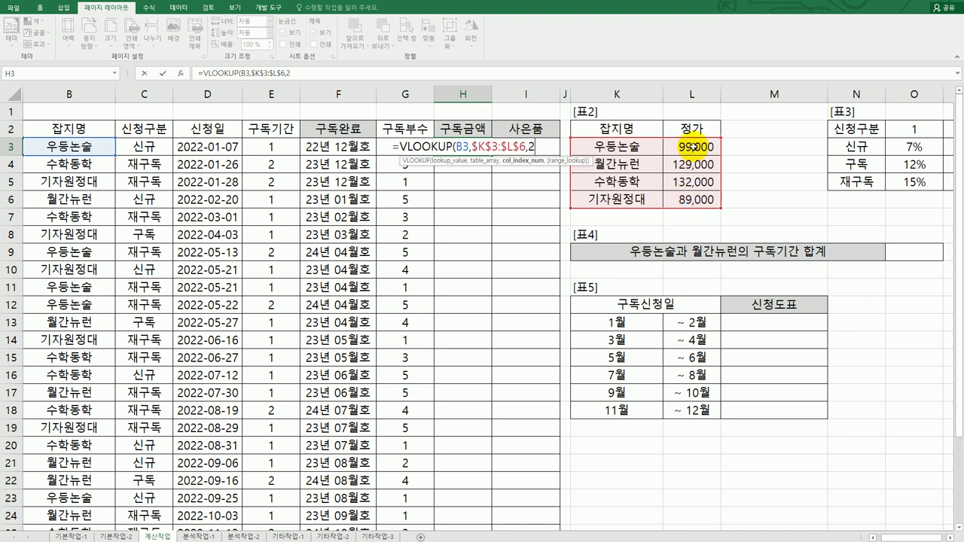
type(",")
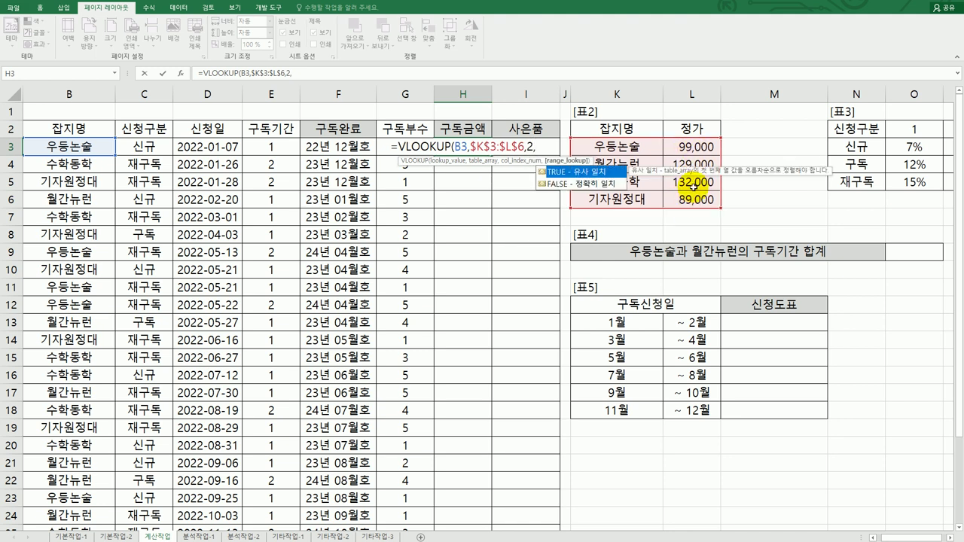
left_click(607, 185)
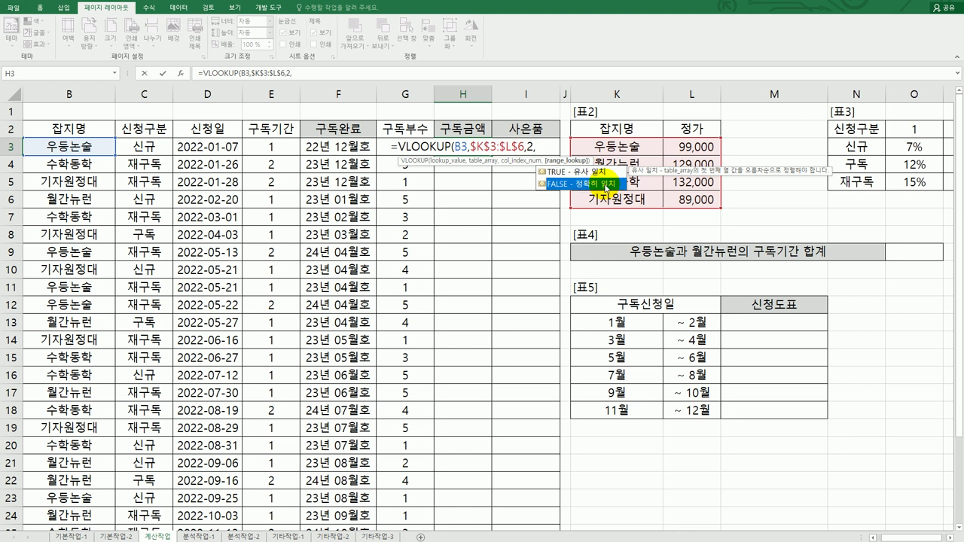
double_click(607, 185)
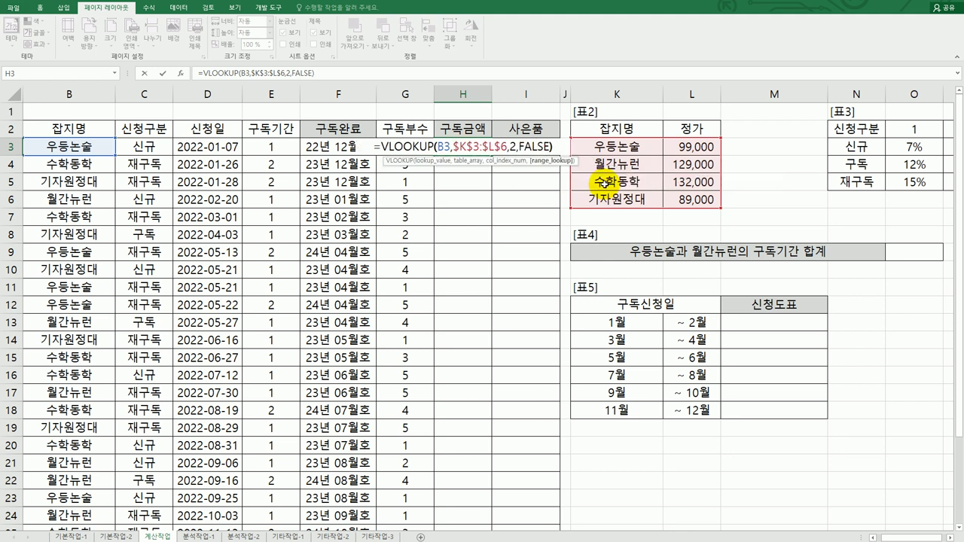
key("Return")
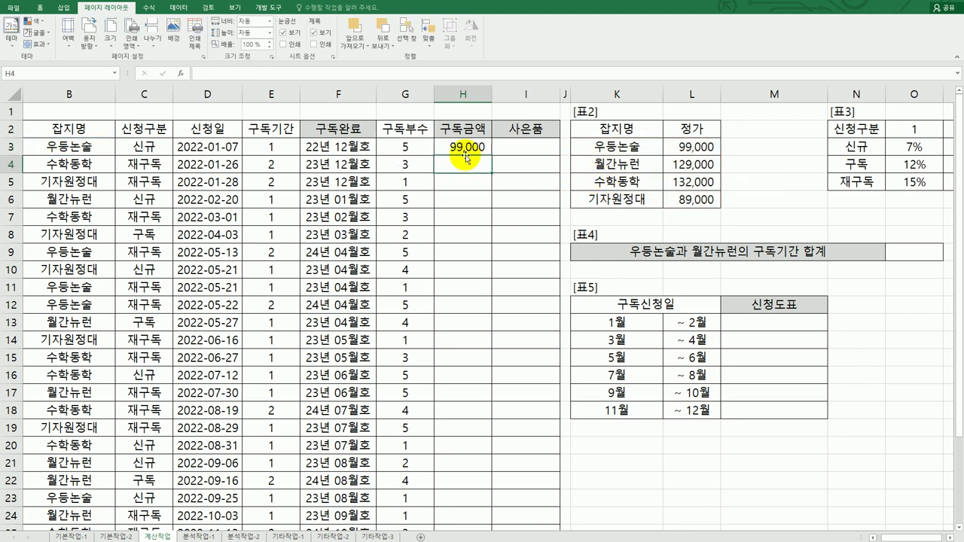
left_click(463, 148)
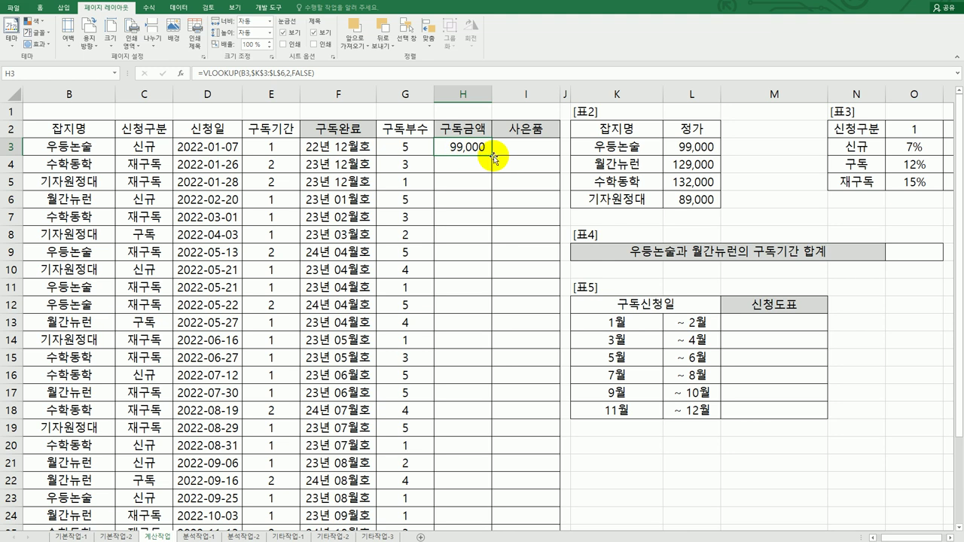
double_click(493, 155)
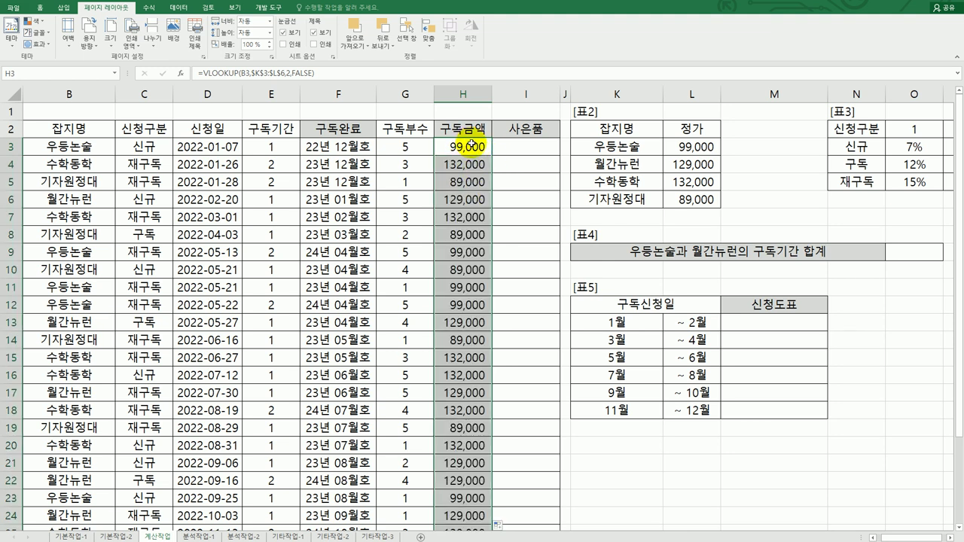
Extend H3's VLOOKUP formula to multiply by period E3 and copies G3
left_click(471, 147)
double_click(459, 147)
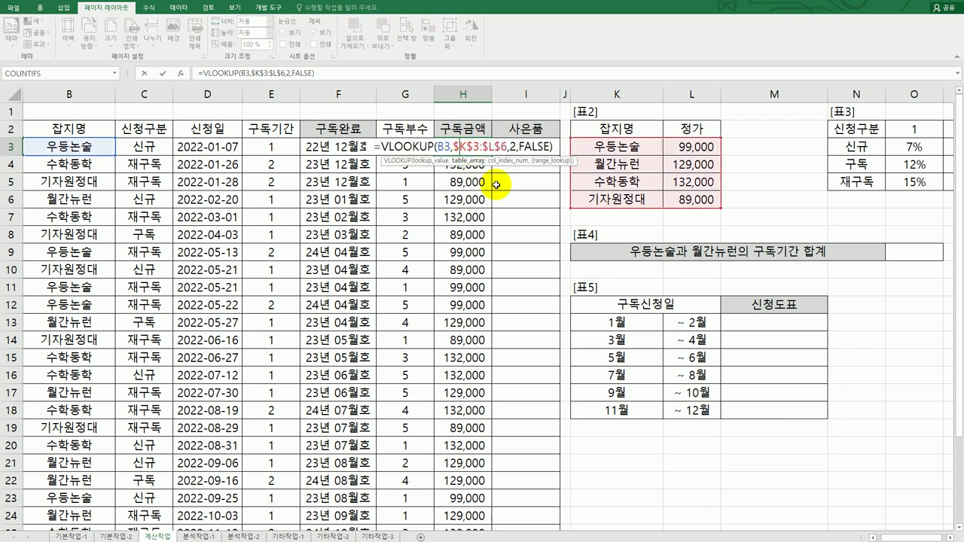
left_click(554, 145)
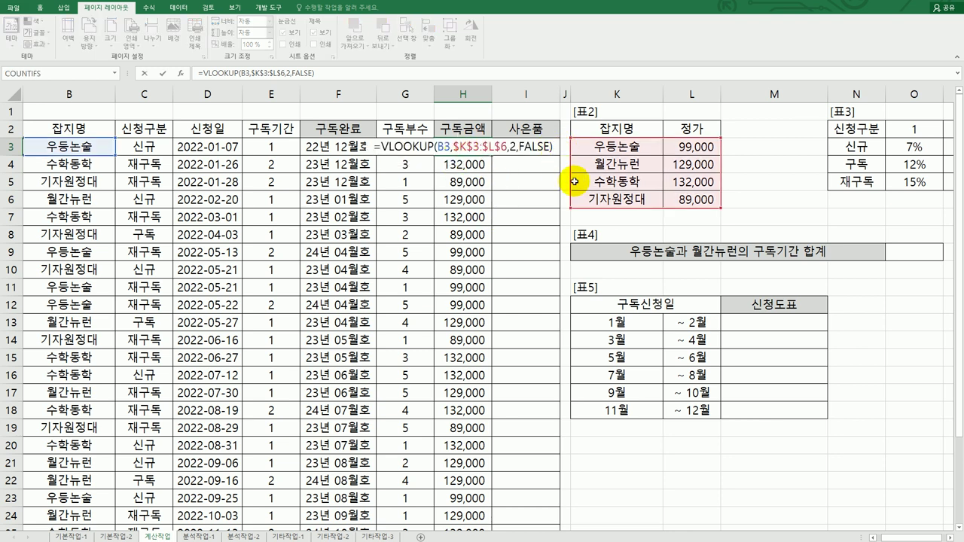
type("*")
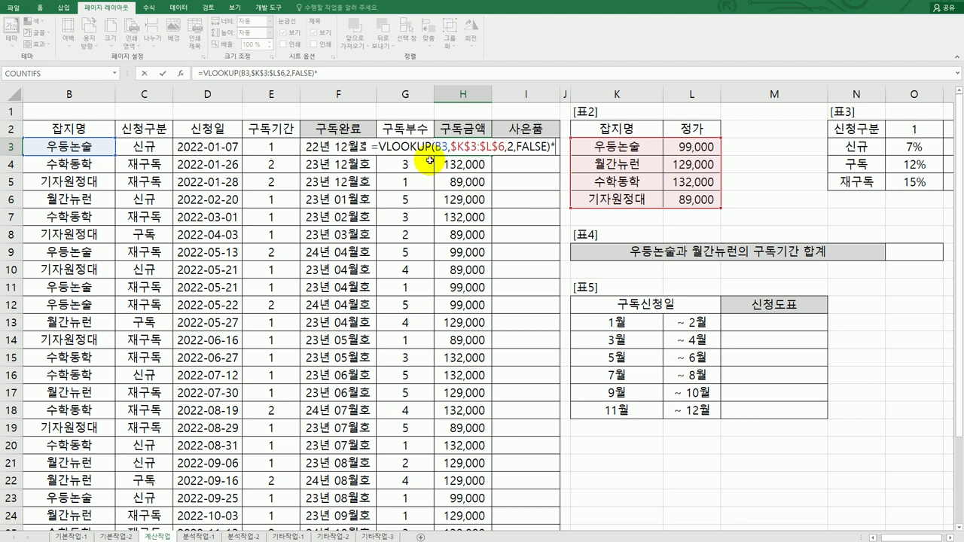
left_click(284, 145)
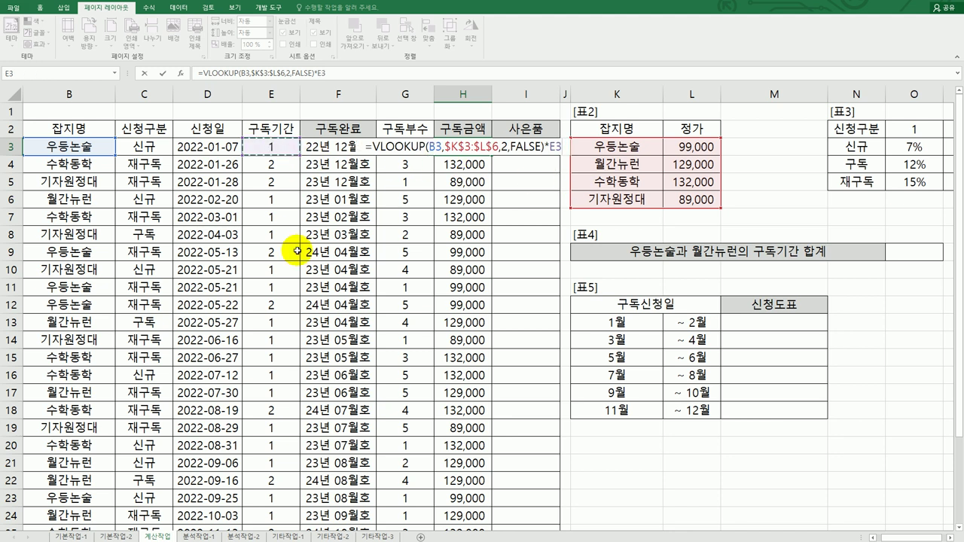
type("*")
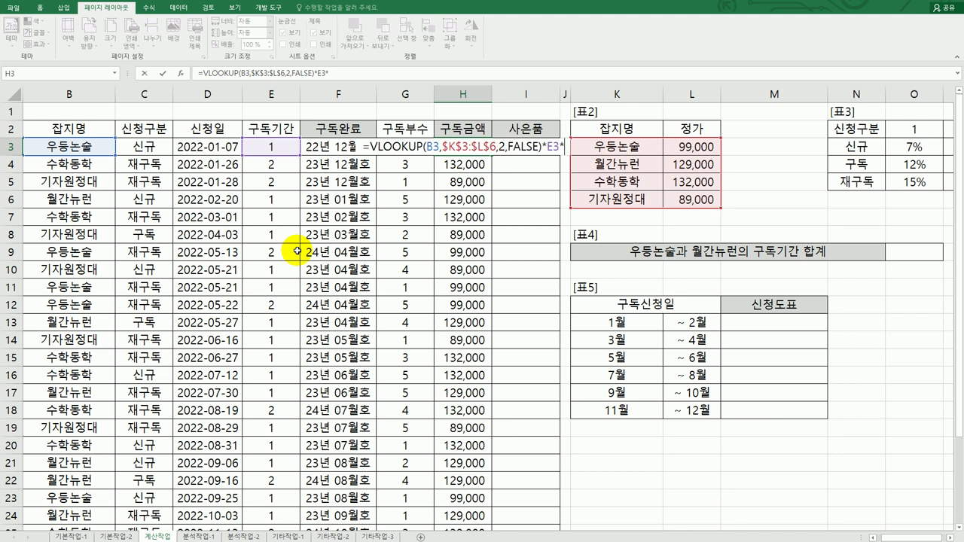
left_click(416, 140)
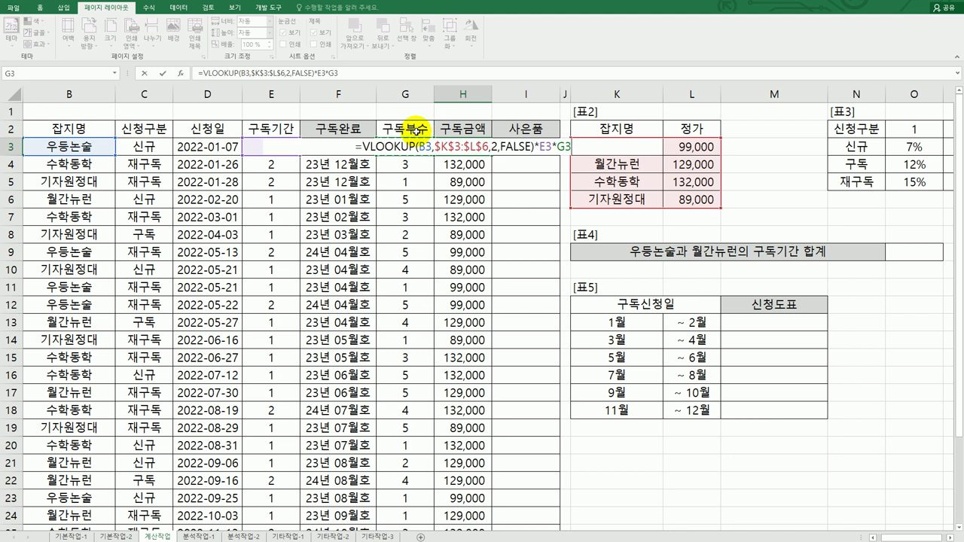
Add a discount factor *(1-INDEX($O$3:$P$5, followed by a MATCH( to H3's formula
type("*(1-")
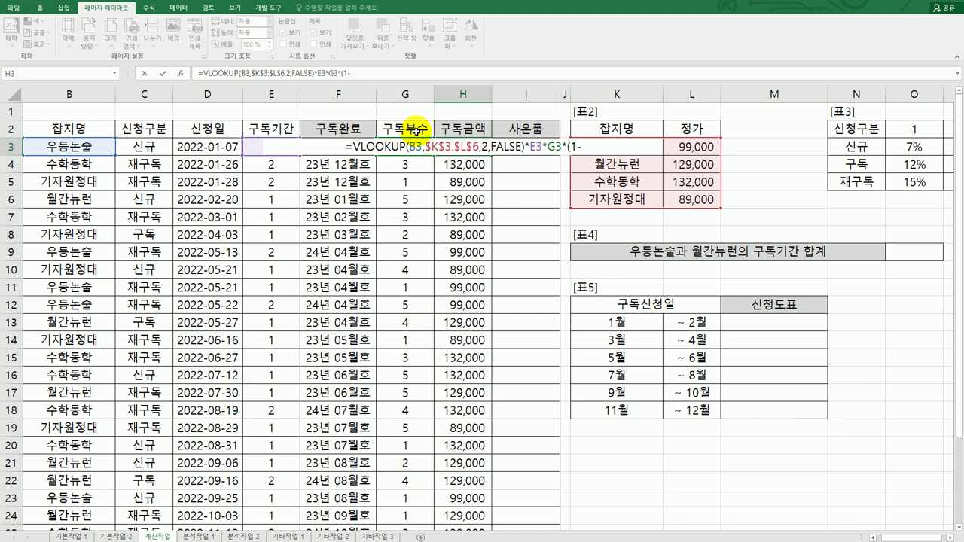
type("INDEX(")
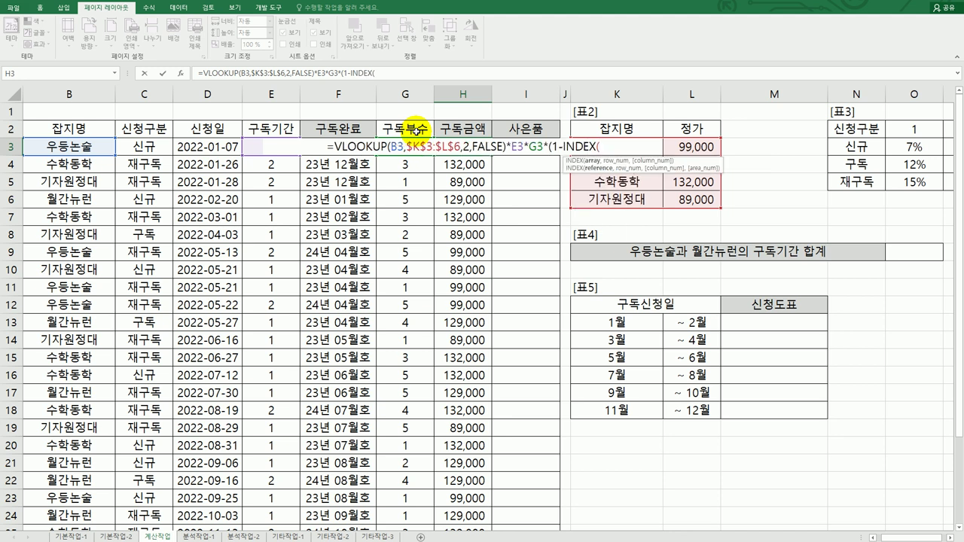
left_click(889, 537)
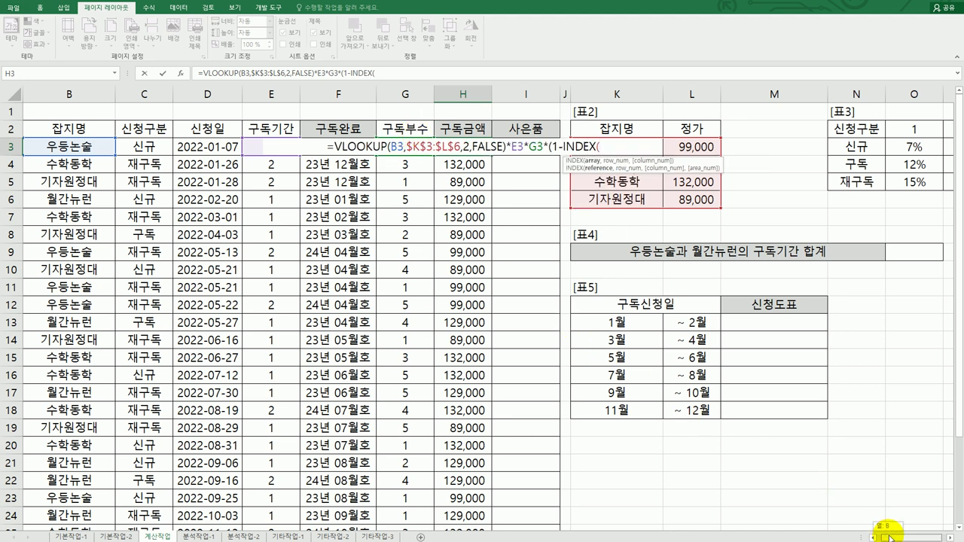
left_click_drag(889, 538, 895, 537)
left_click_drag(821, 147, 866, 183)
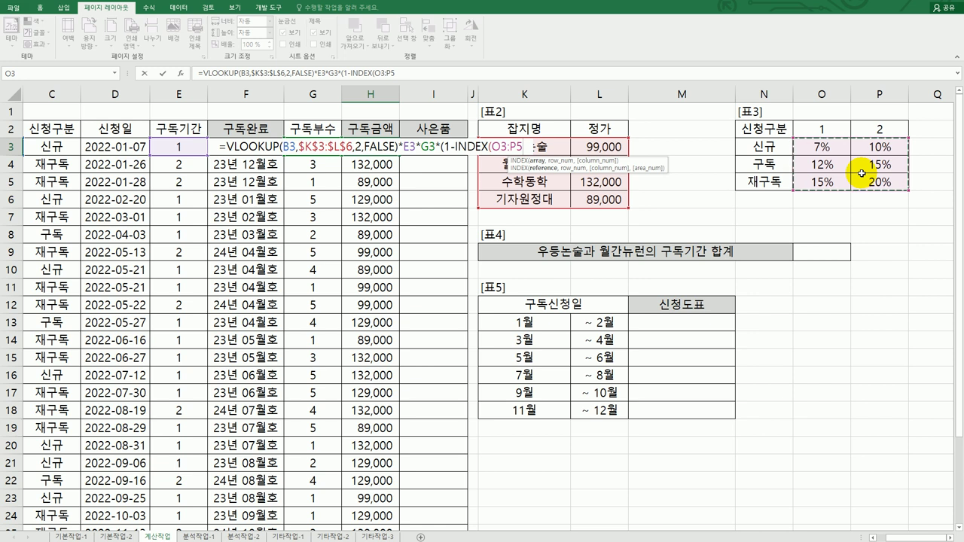
key("F4")
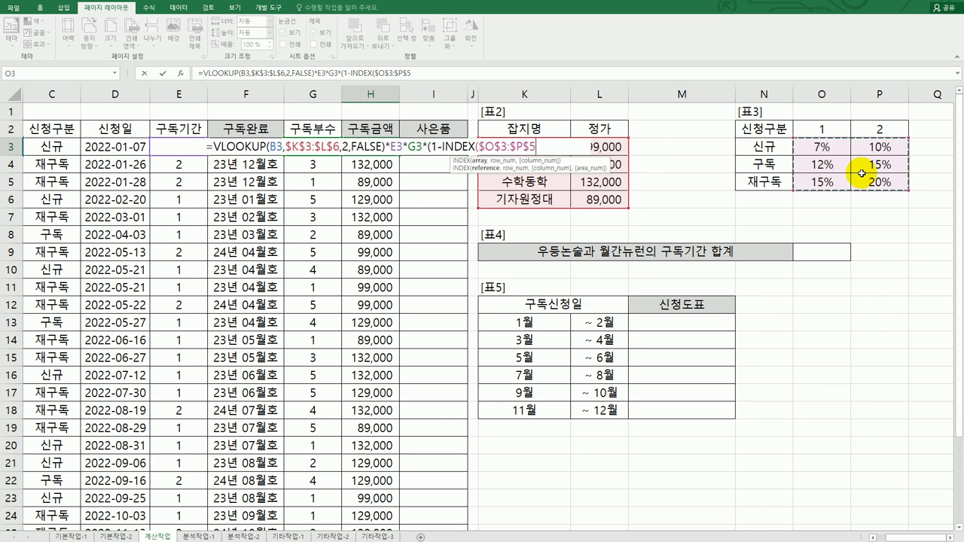
type(",")
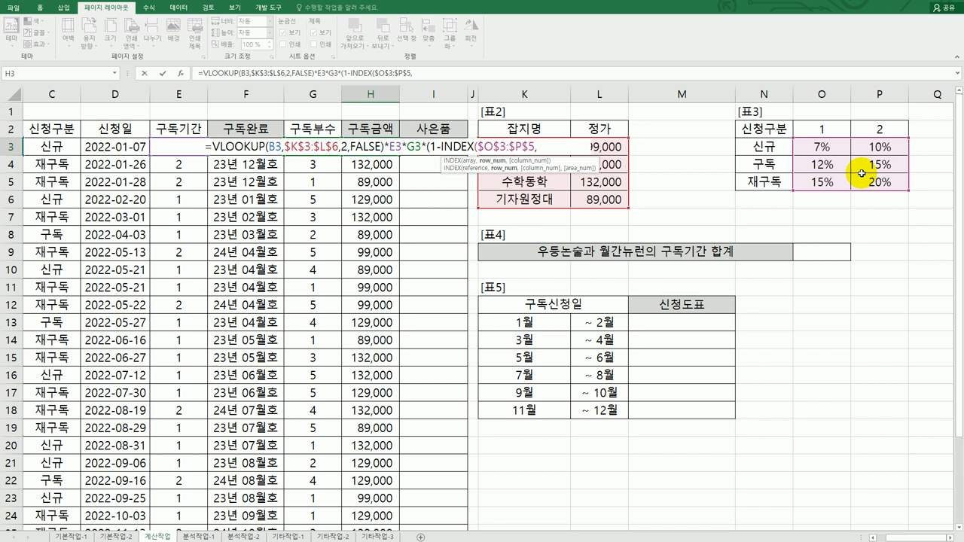
type("MATCH(")
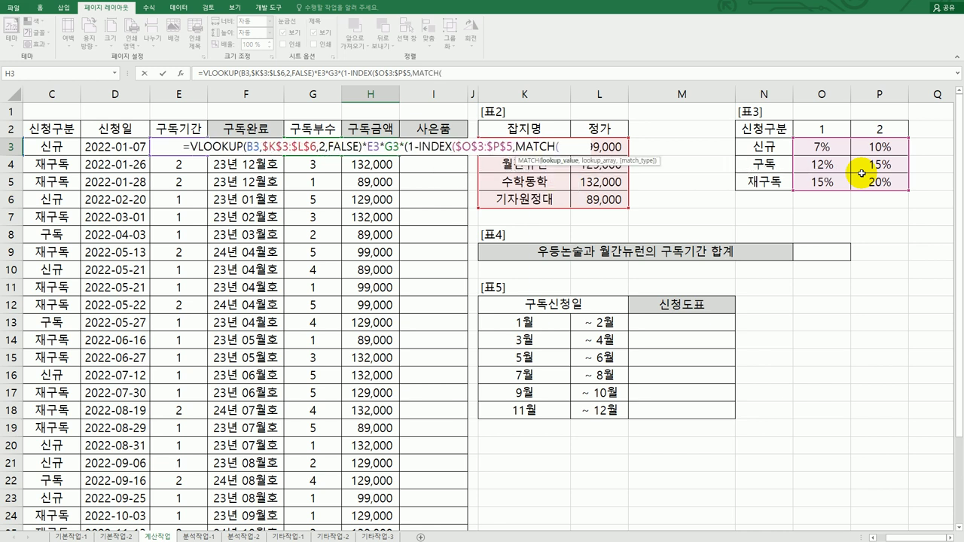
Complete the discount with MATCH(C3,$N$3:$N$5,0) and column E3, giving 460,350 in H3
left_click(73, 155)
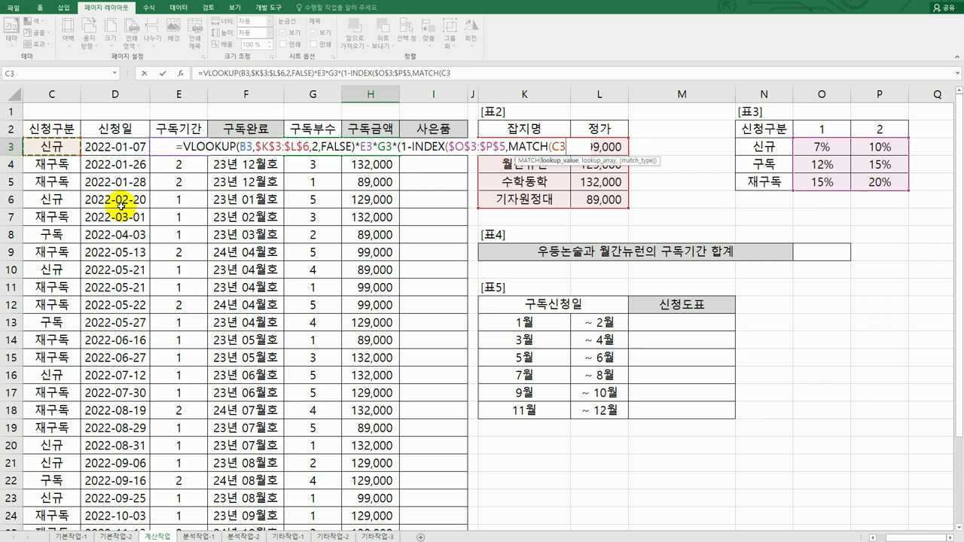
type(",")
left_click_drag(764, 147, 770, 190)
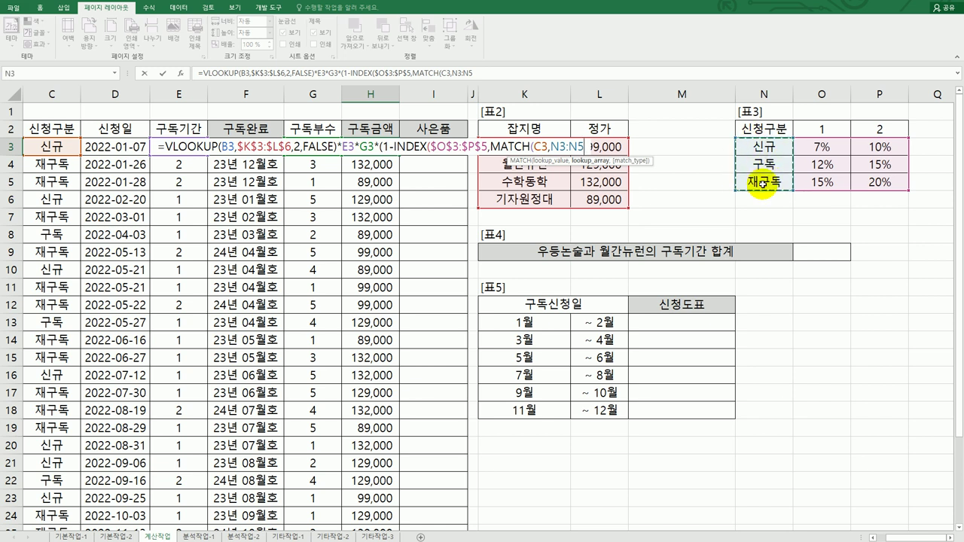
key("F4")
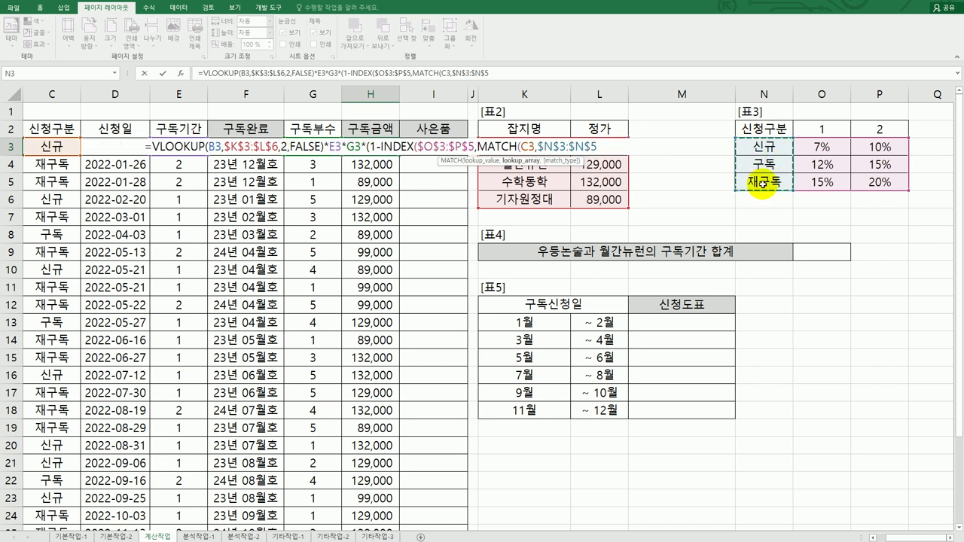
type(",")
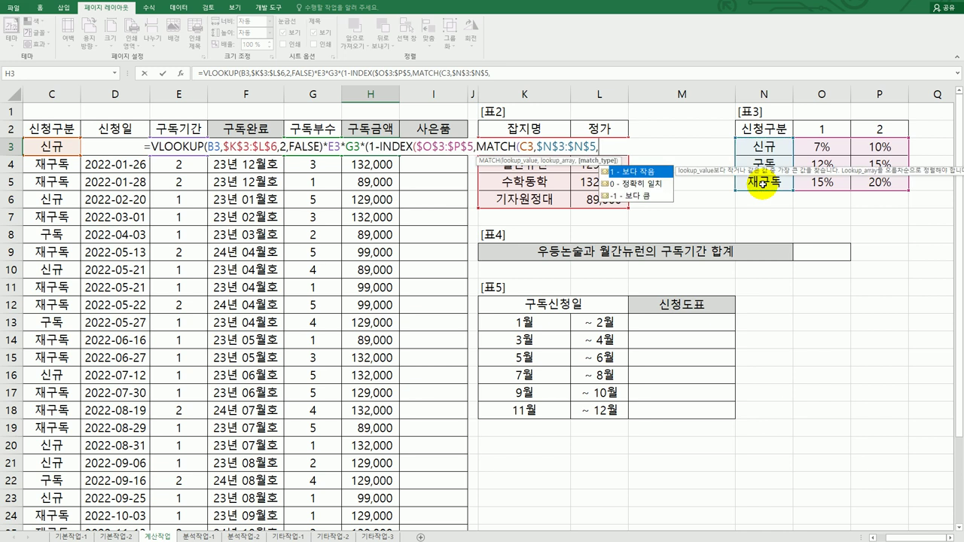
type("0")
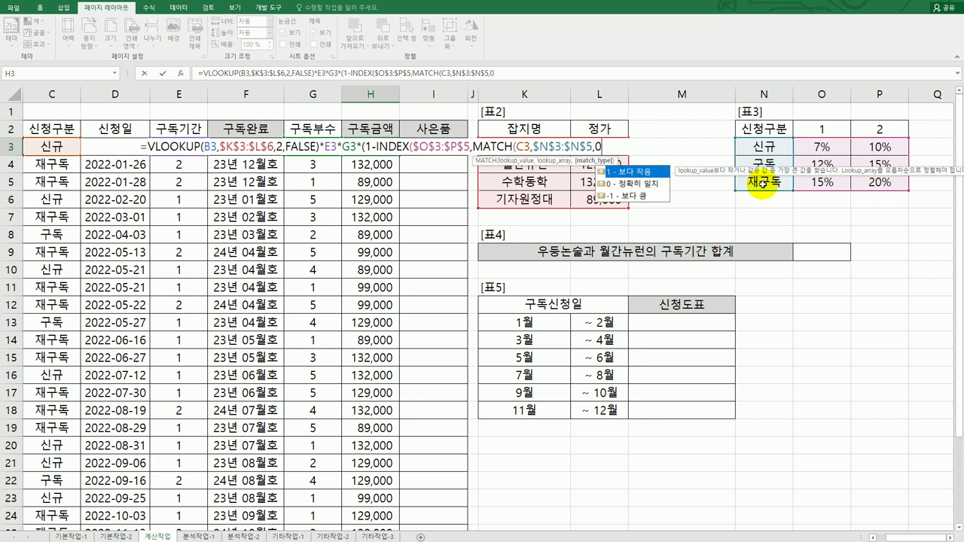
type(")")
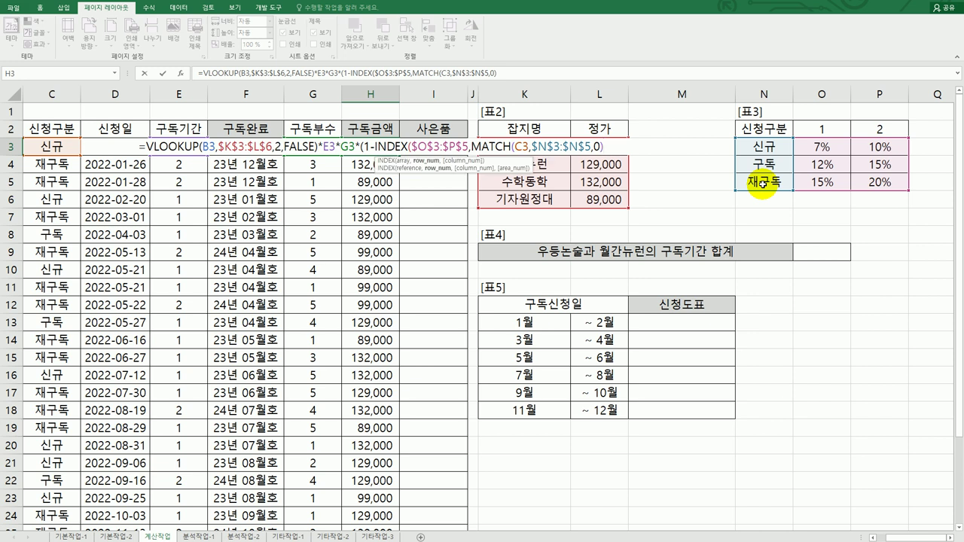
type(",")
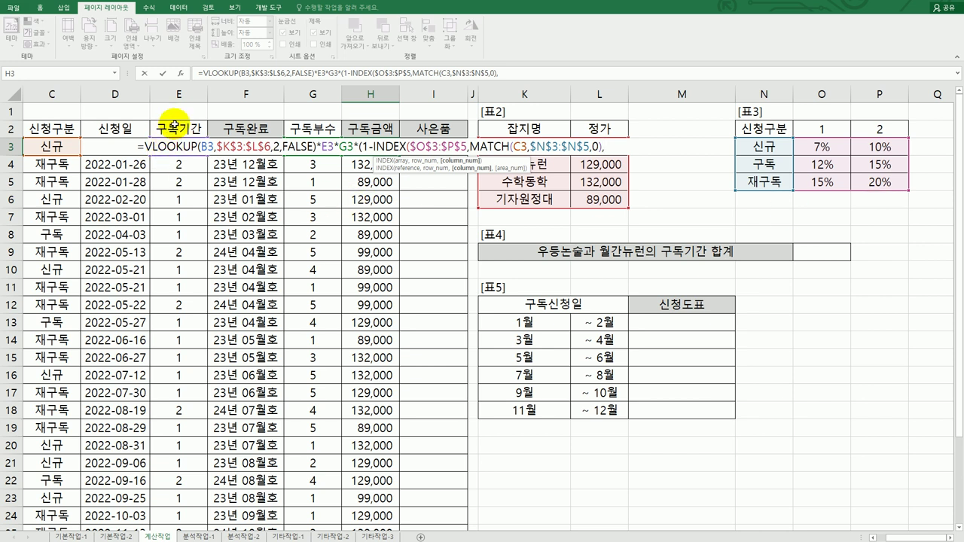
left_click(174, 125)
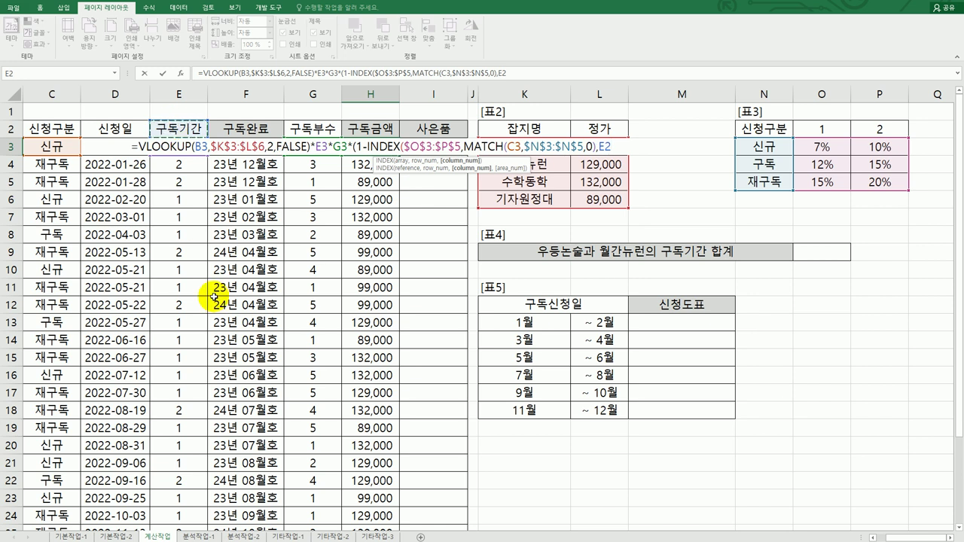
key("Down")
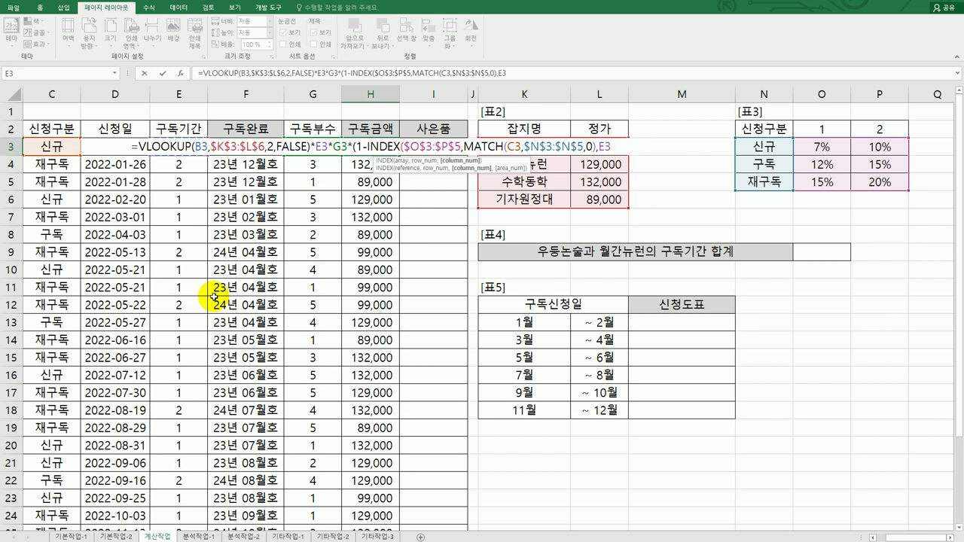
type(")")
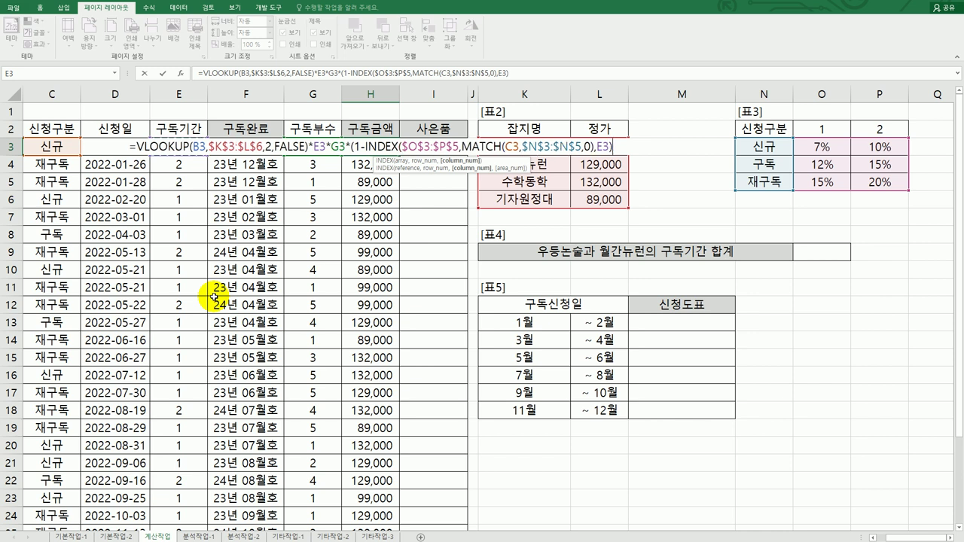
type(")")
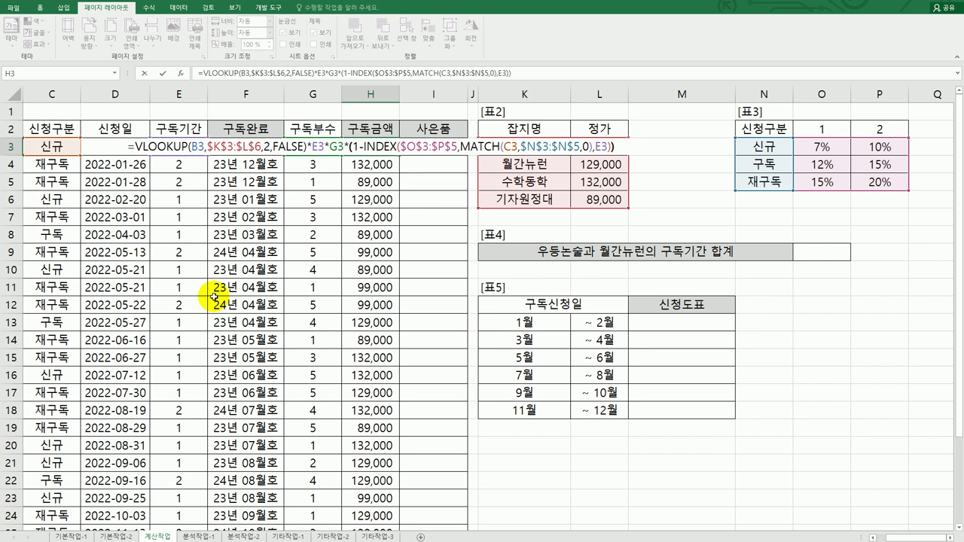
key("Return")
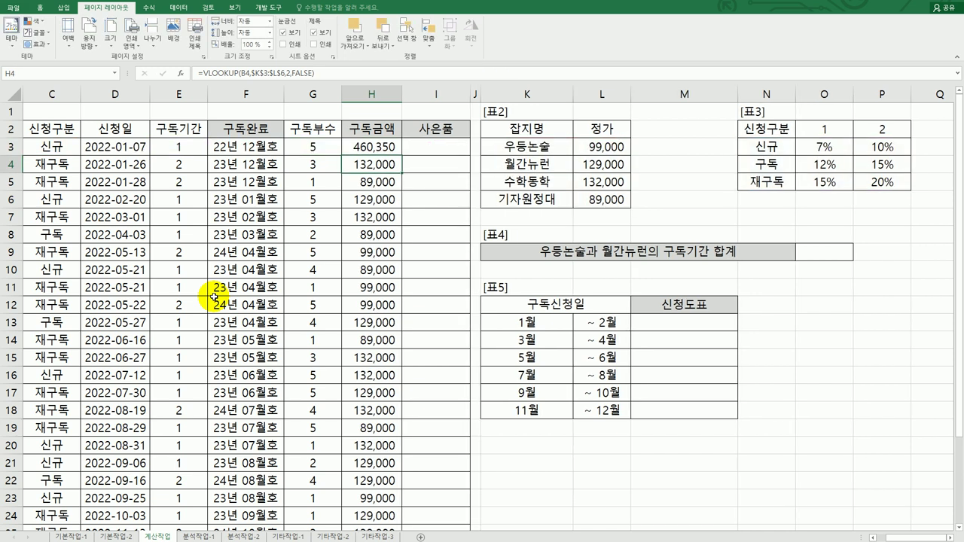
key("Up")
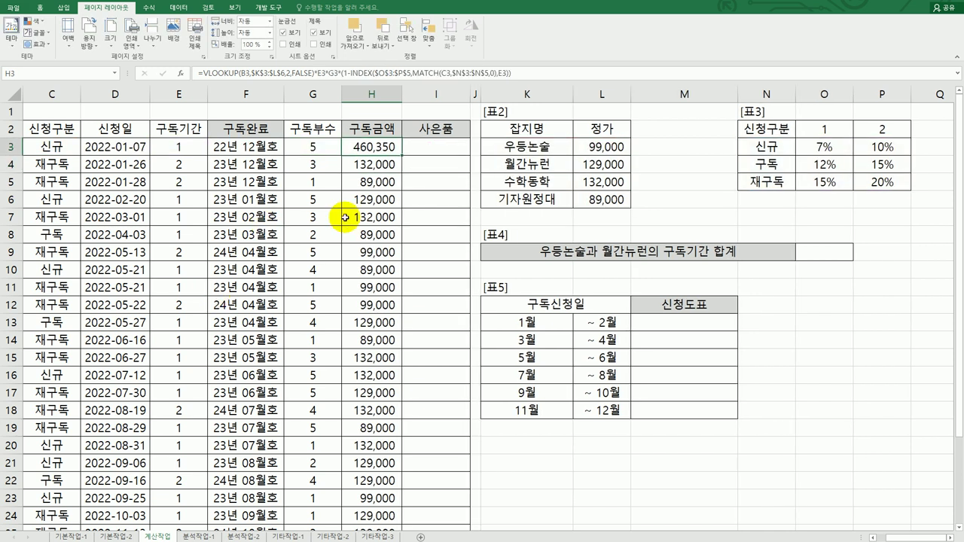
Fill H3's discount formula down column H, showing totals like 633,600 and 84,150
double_click(402, 155)
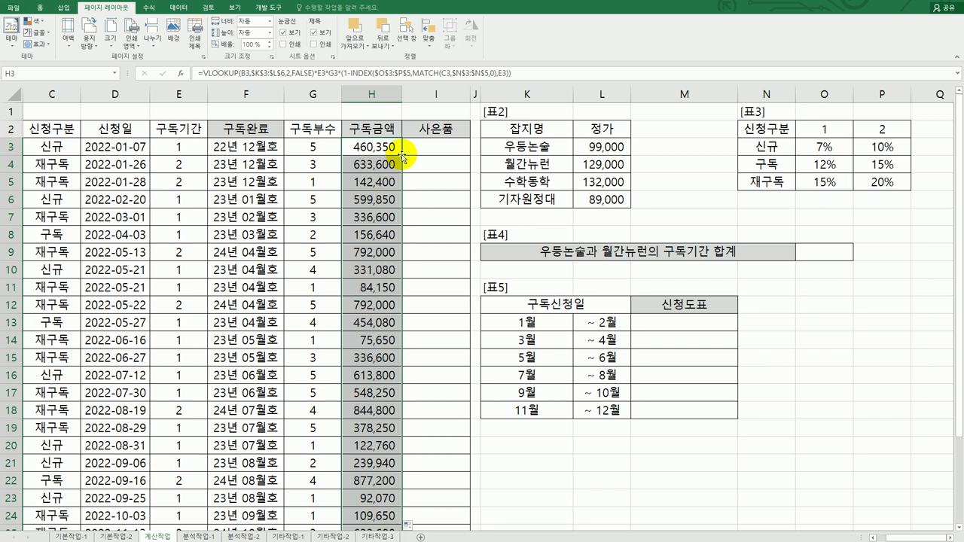
left_click(424, 150)
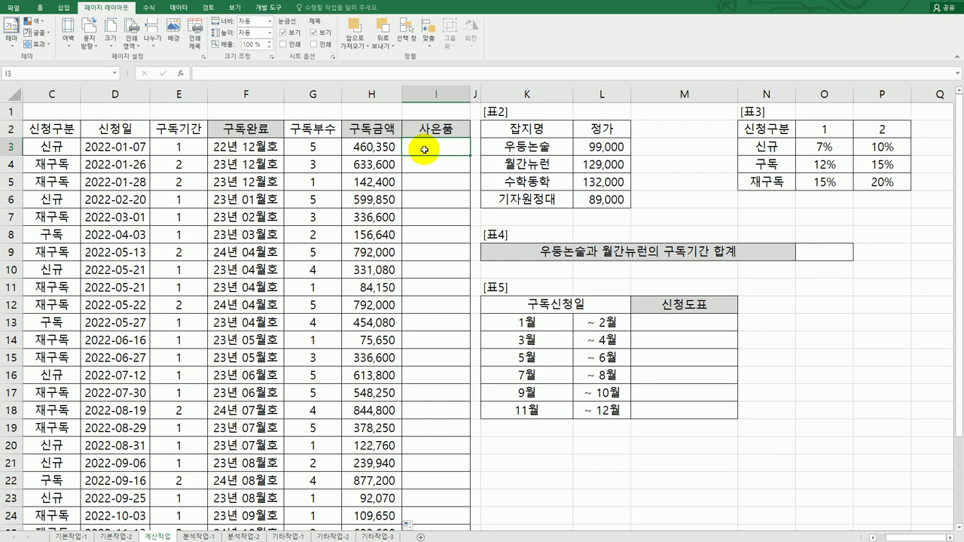
Open the Visual Basic editor from the Developer tab and insert a new empty Module1
left_click(269, 7)
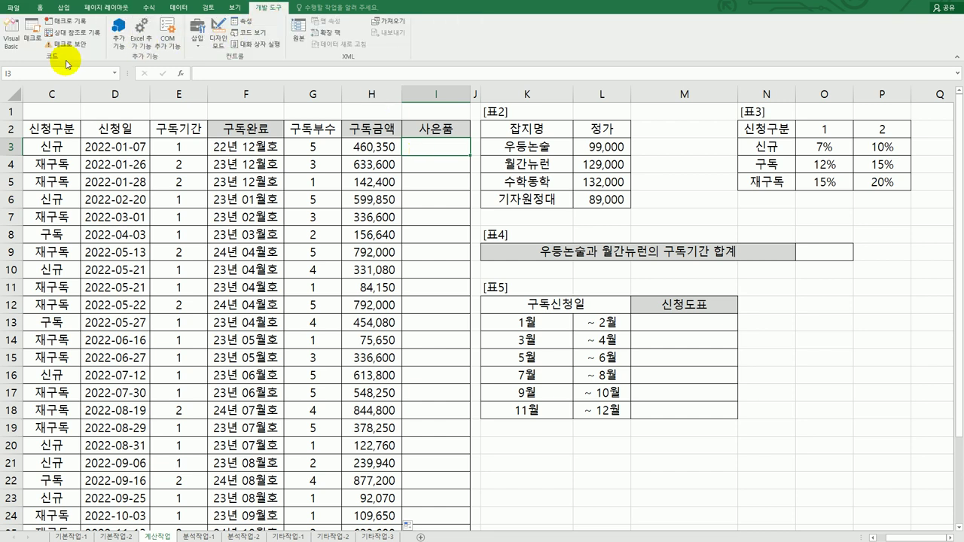
left_click(12, 38)
left_click_drag(381, 170, 387, 44)
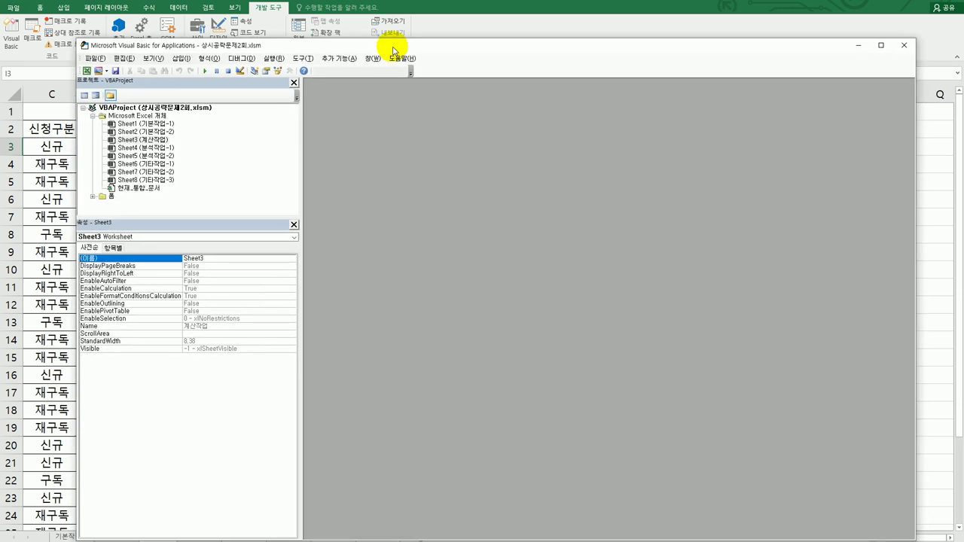
left_click(180, 58)
left_click(145, 92)
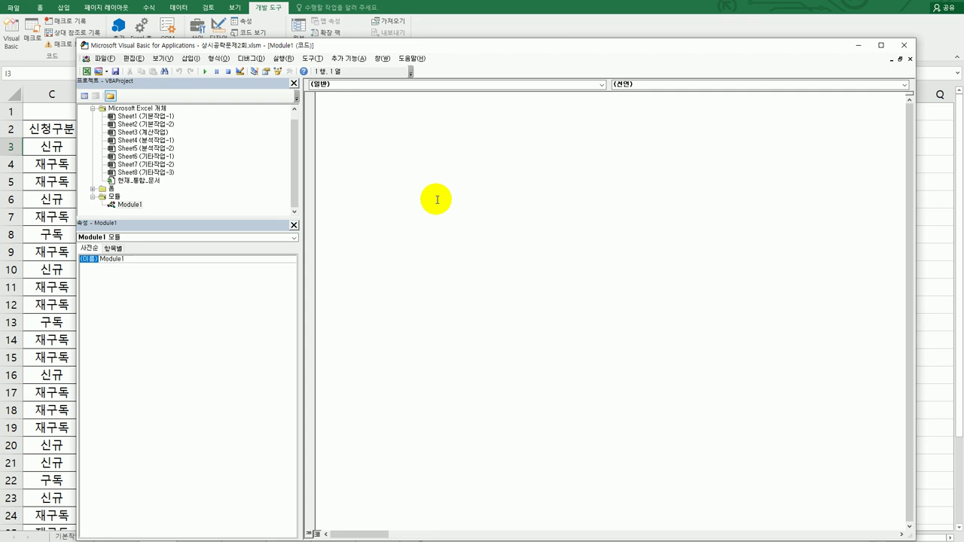
Declare Public Function fn사은품(구독기간, 신청구분) in Module1
type("PUBLIC FUNC")
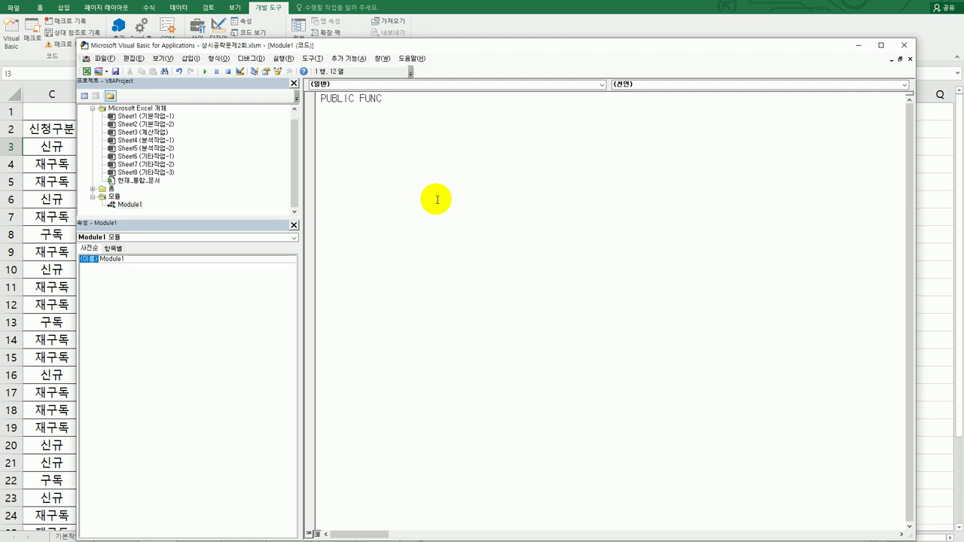
type("TION fn사은품(구독ㄱ")
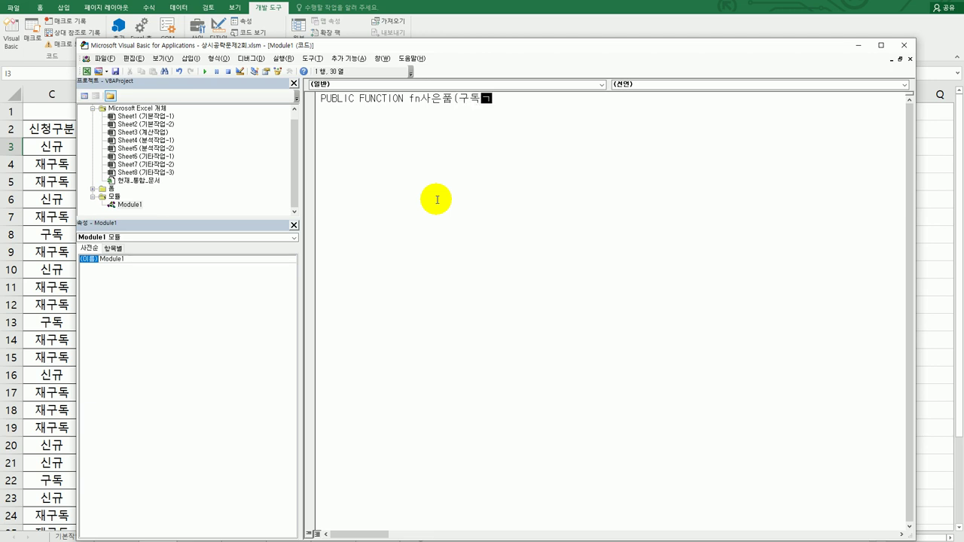
type("기간, 신청구분)")
key("Return")
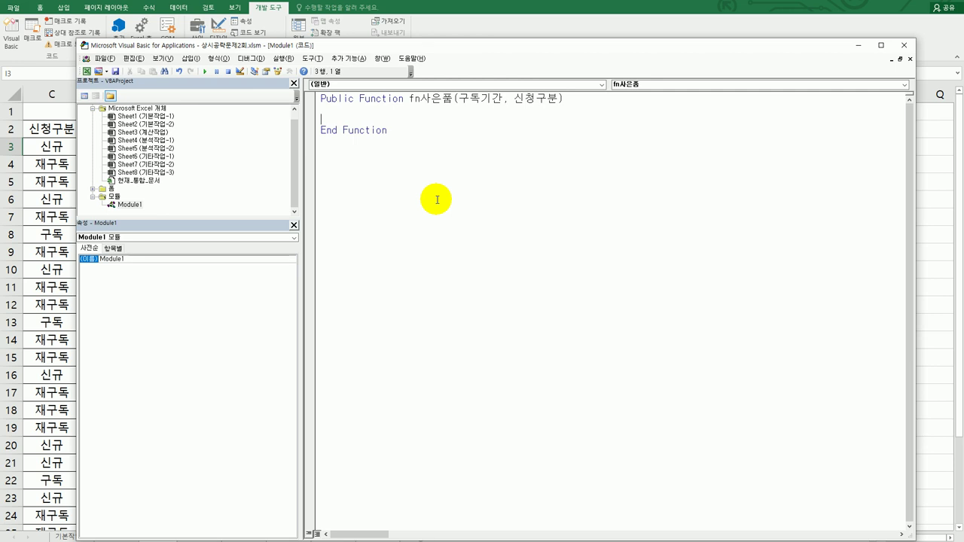
Start an If block testing 구독기간 = 1 and 신청구분 = "신규"
key("Tab")
type("if 구독기")
type("간 = 1")
type(" and ")
type("tl")
key("BackSpace")
key("BackSpace")
type("신청구")
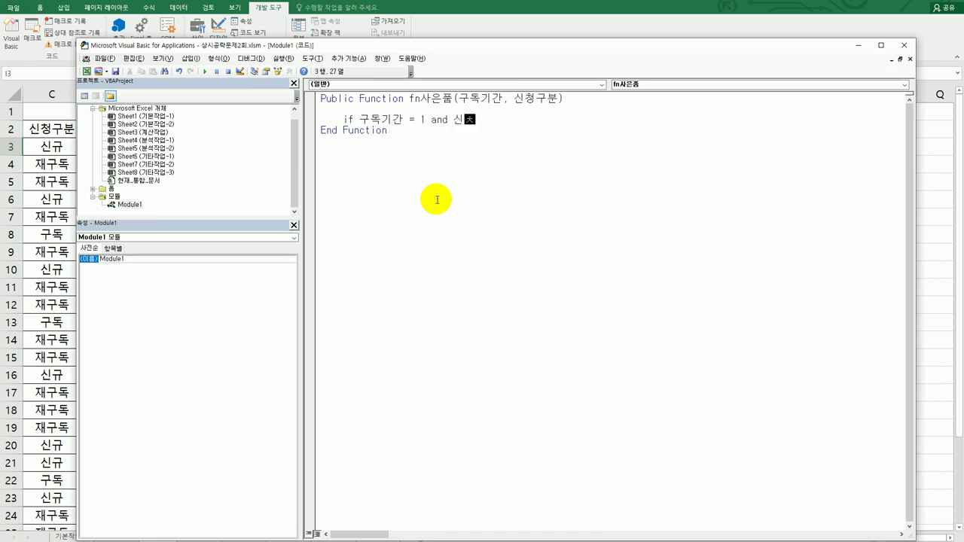
type("분 = \"")
type("tl")
key("BackSpace")
key("BackSpace")
type("신")
key("BackSpace")
type("신규\" th")
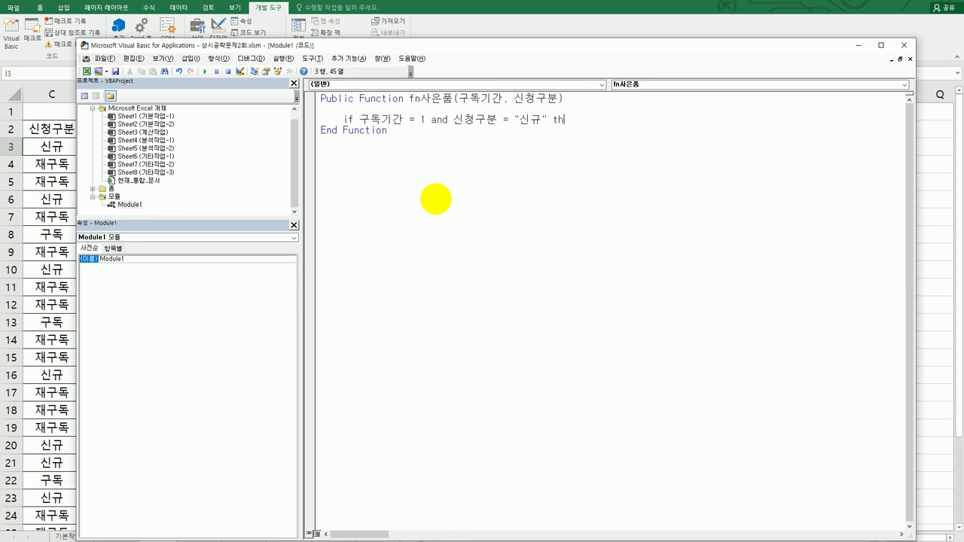
type("en")
key("Return")
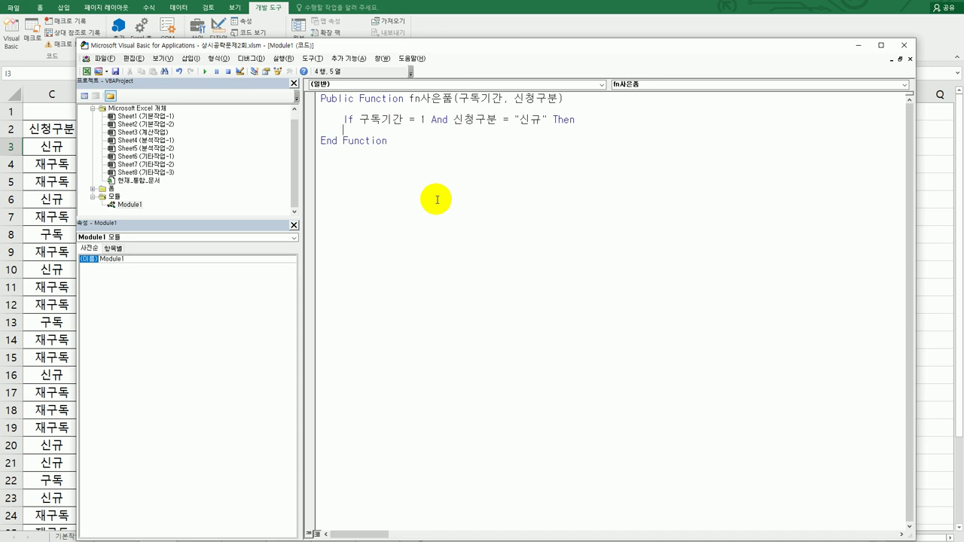
Return "" in the If branch and "문화상품권" in Else, end the If, and close the editor
type("fn사은품 ")
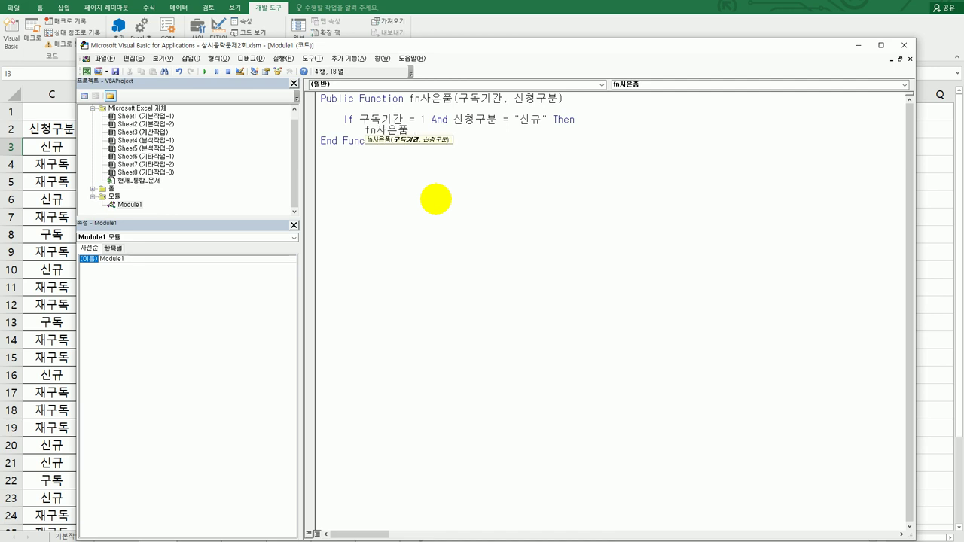
type("= \"\"")
key("Return")
type("else")
key("Return")
key("Tab")
type("fn사은품 ")
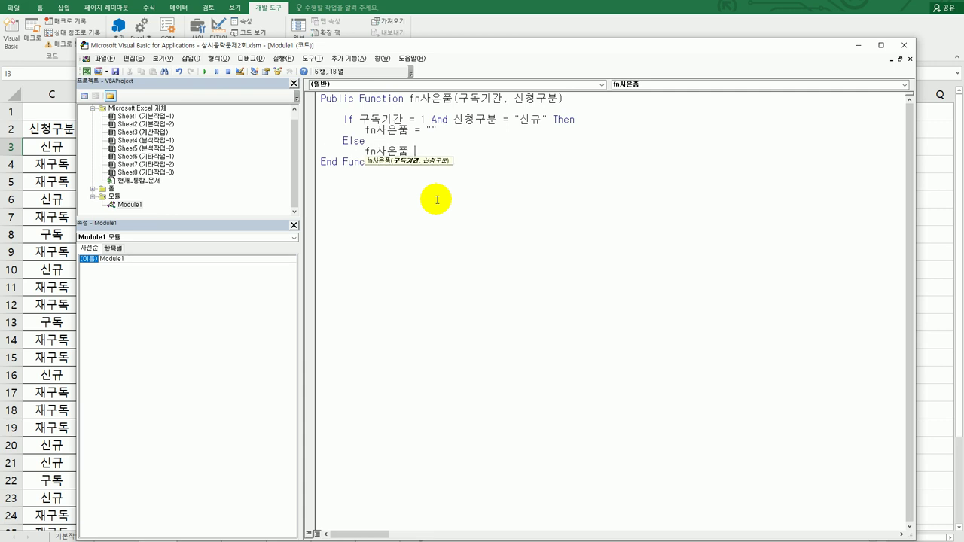
type("=")
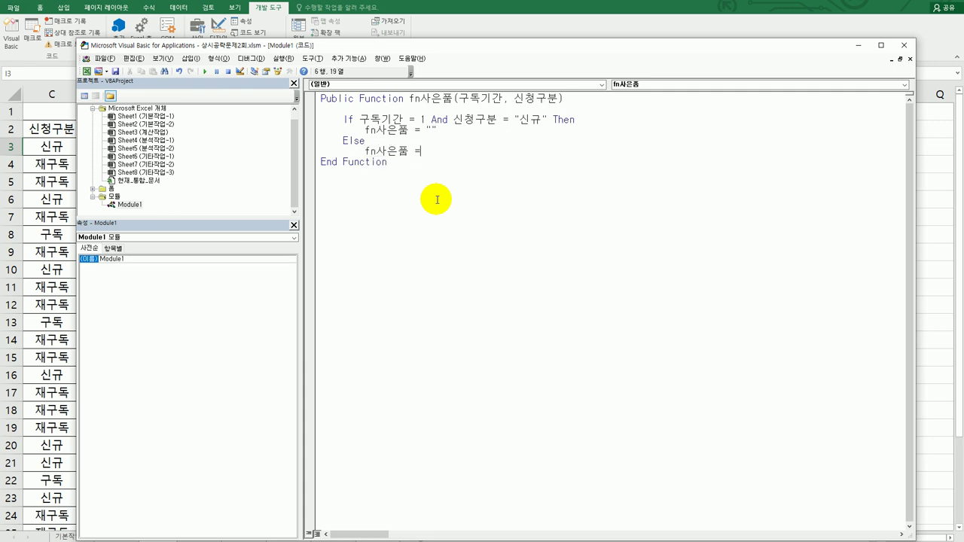
type("\"문하사")
key("BackSpace")
key("BackSpace")
key("BackSpace")
key("BackSpace")
type("ㅁ문화상품권\"")
key("Return")
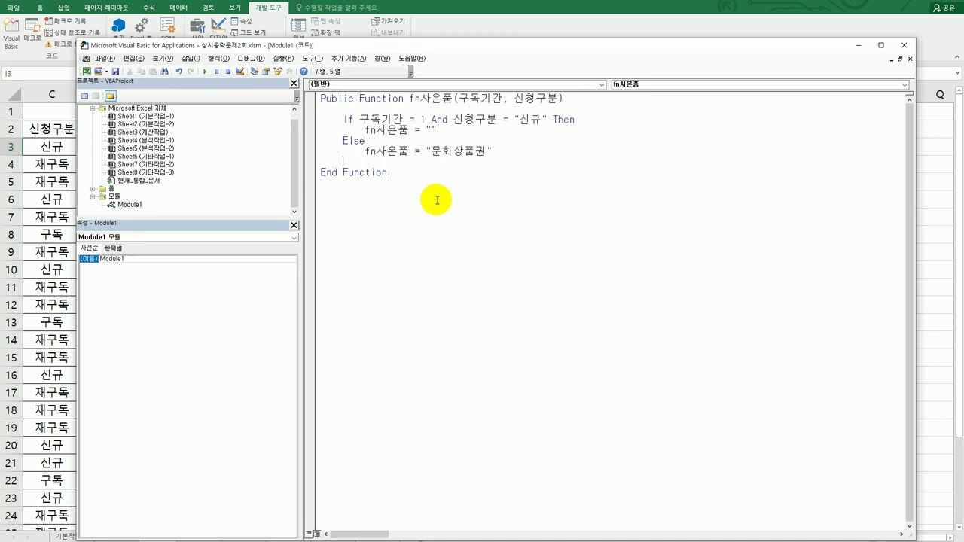
type("end if")
key("Return")
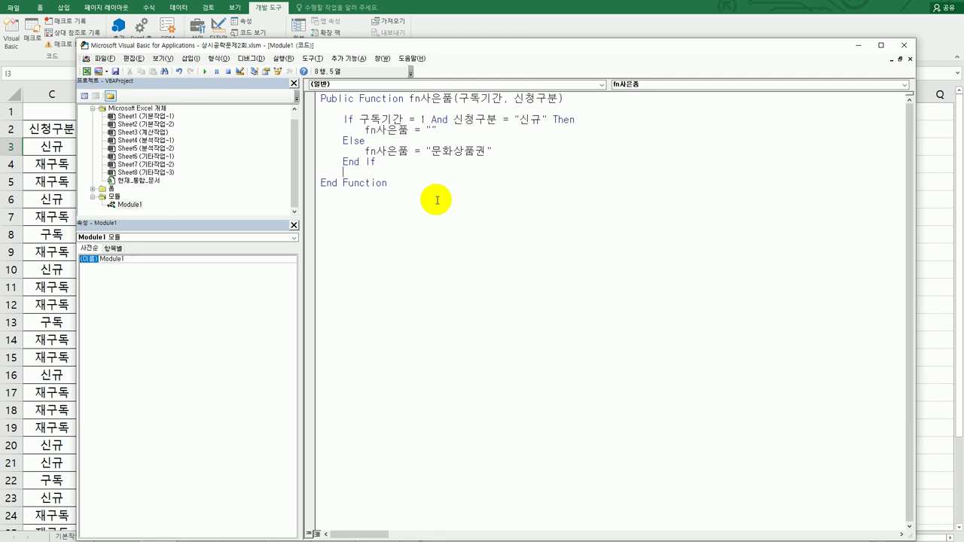
left_click(904, 45)
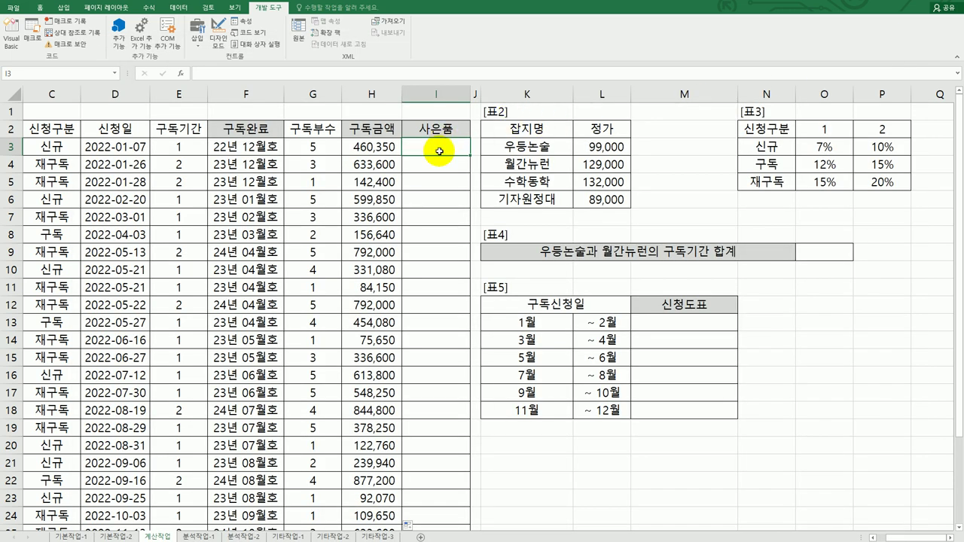
Insert the user-defined =fn사은품(E3,C3) in I3 and fill it down the 사은품 column
left_click(180, 73)
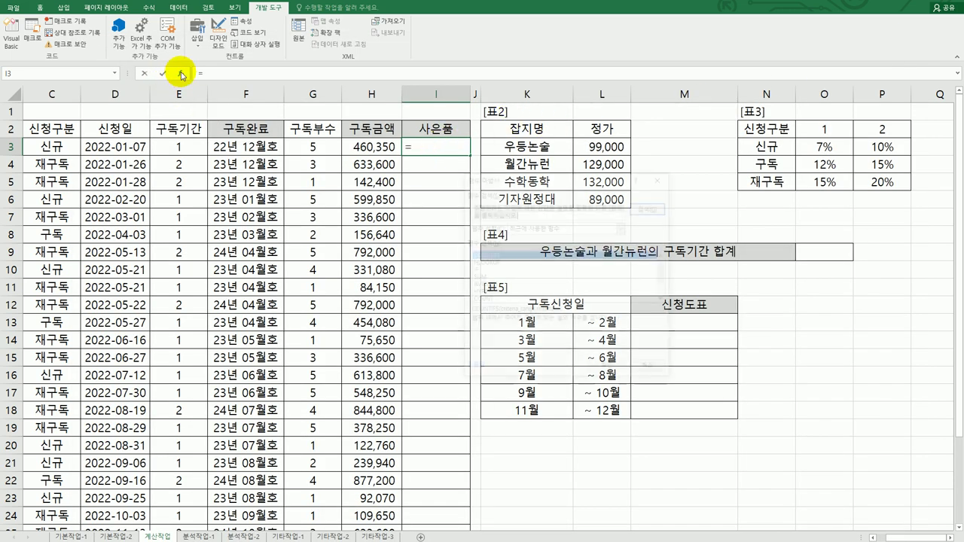
left_click(574, 227)
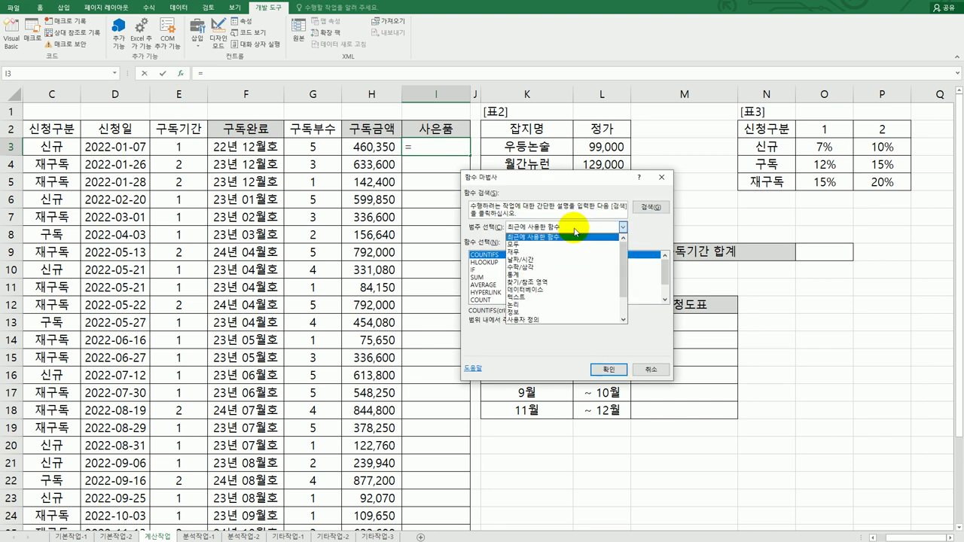
left_click(545, 319)
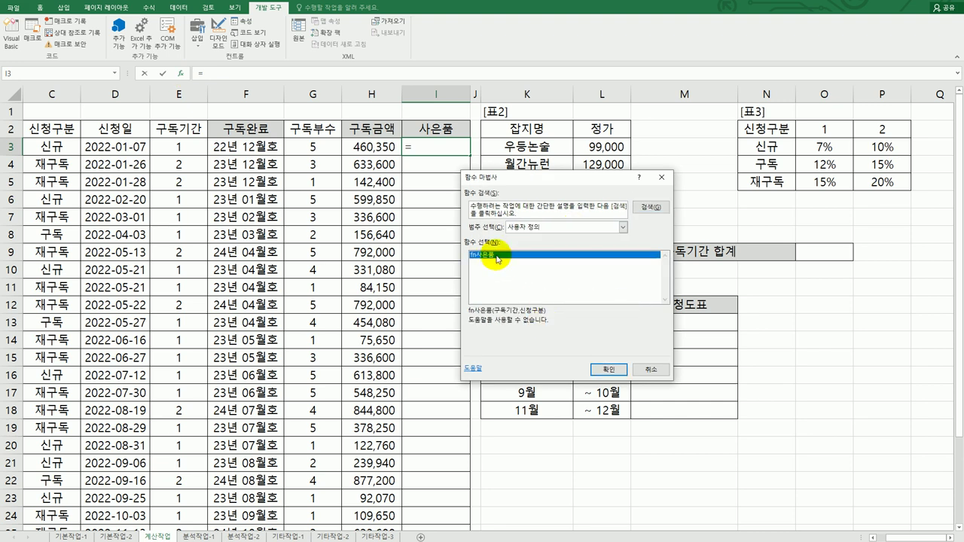
left_click(608, 369)
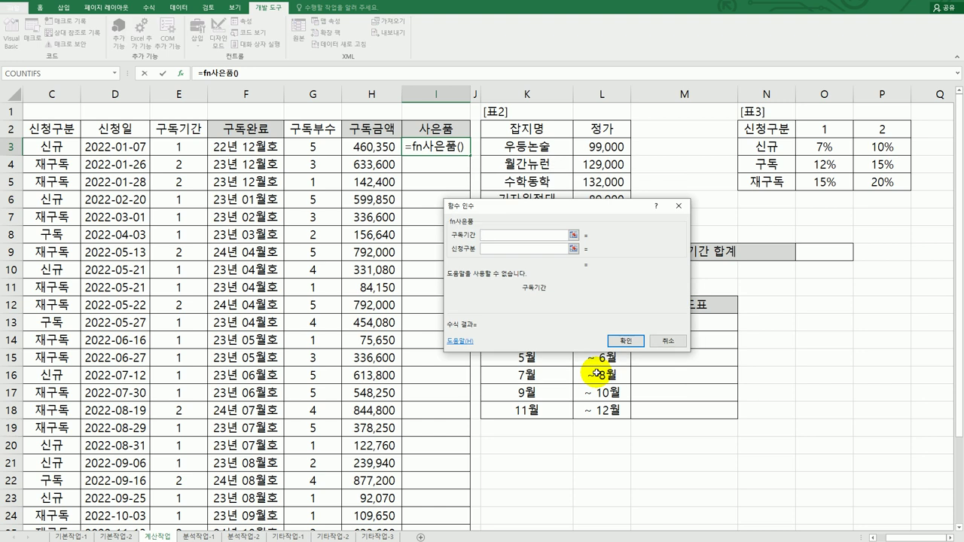
left_click(183, 147)
left_click(515, 251)
left_click(54, 146)
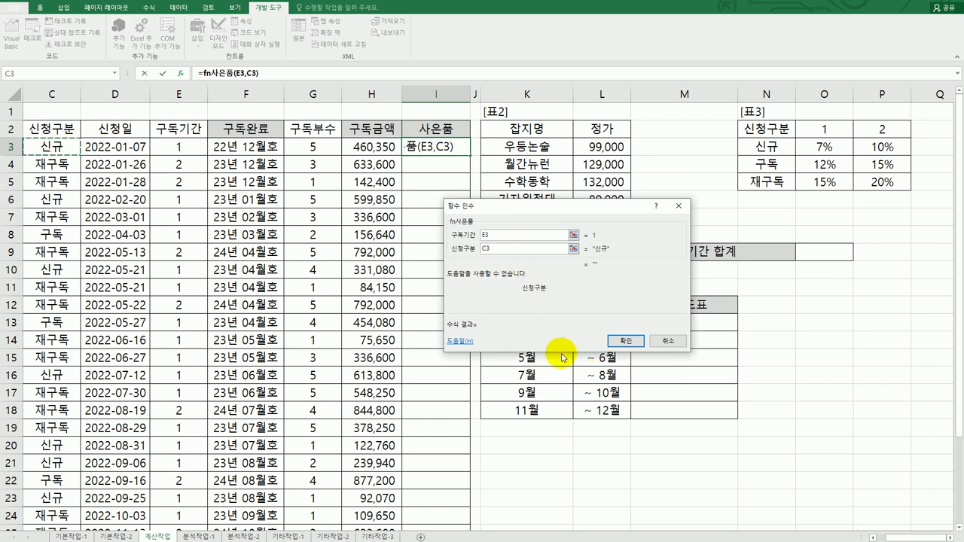
left_click(621, 343)
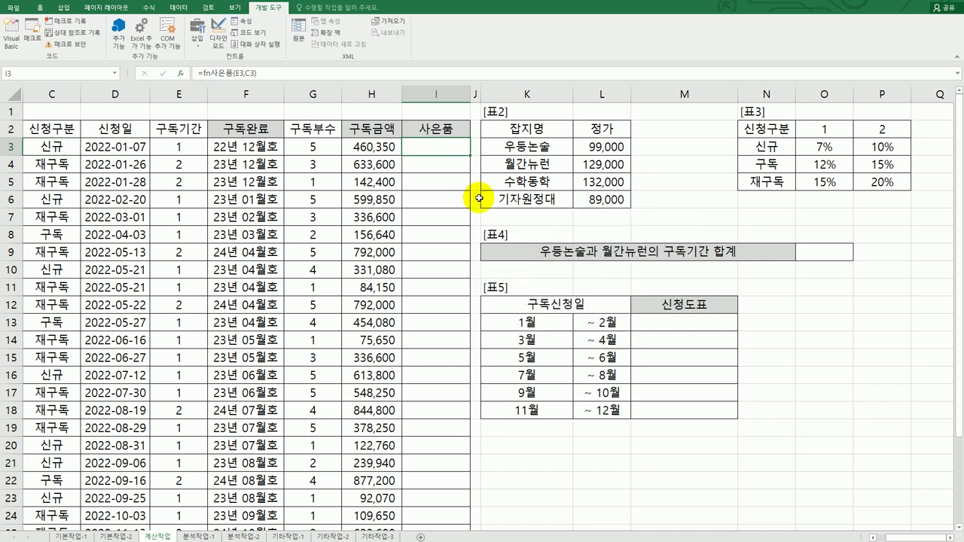
double_click(470, 156)
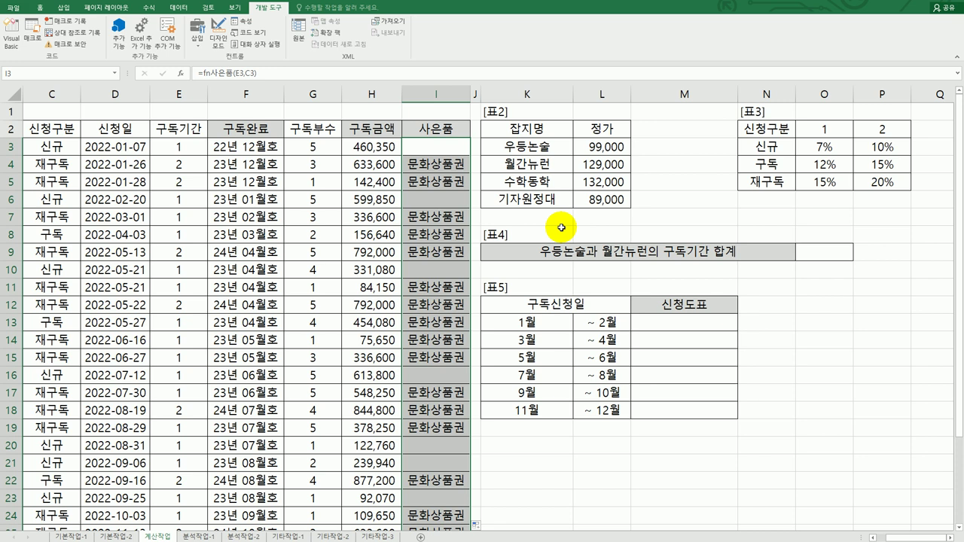
left_click(822, 254)
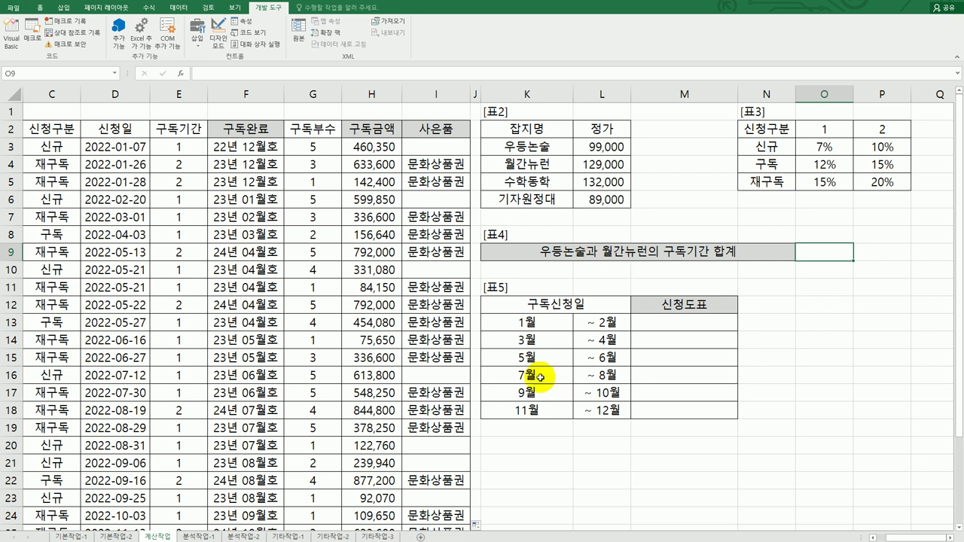
In O9, begin the formula =SUM(IF( using autocomplete for both functions
left_click(872, 537)
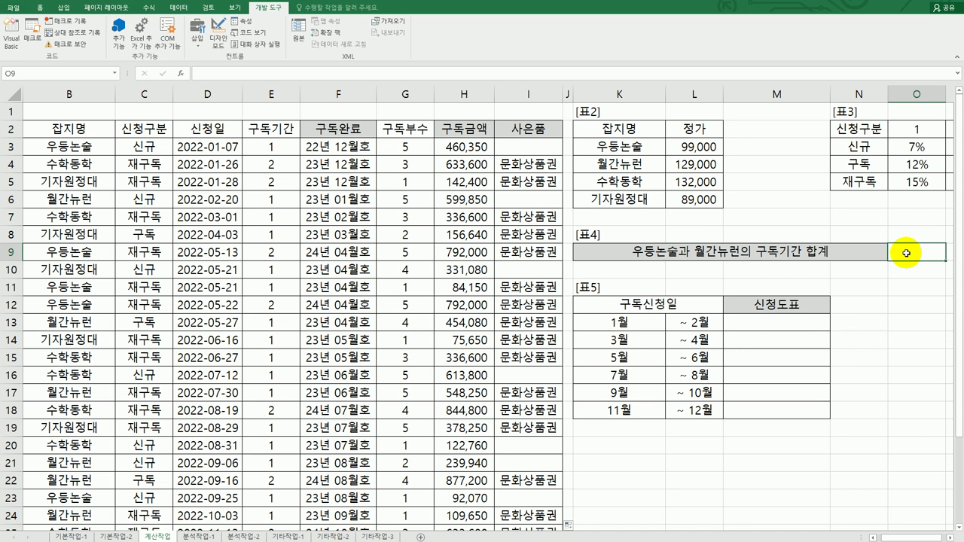
type("=sum")
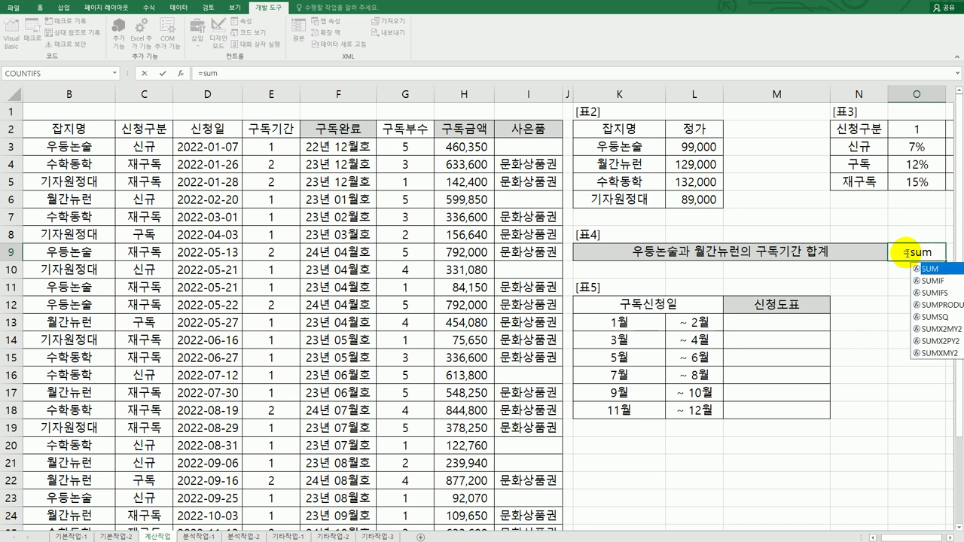
key("Tab")
type("if")
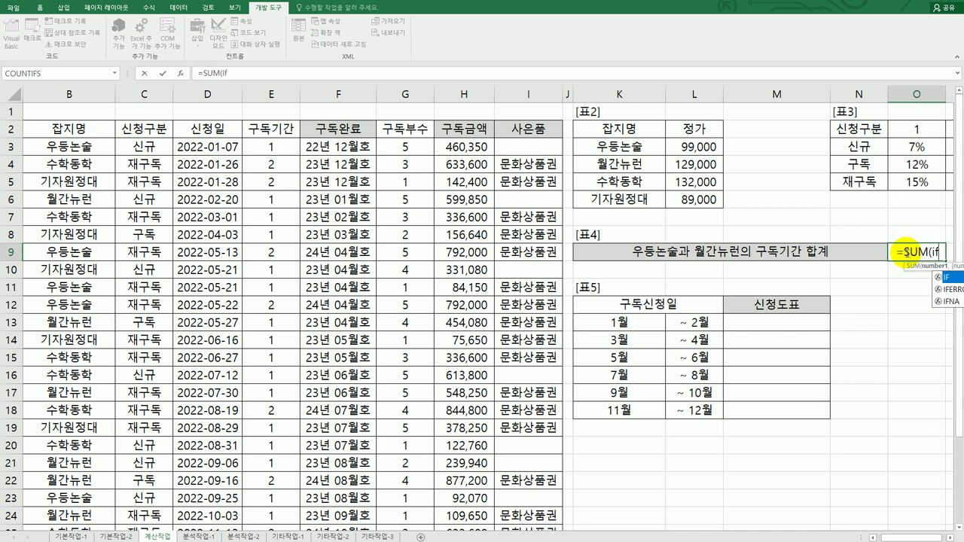
key("Tab")
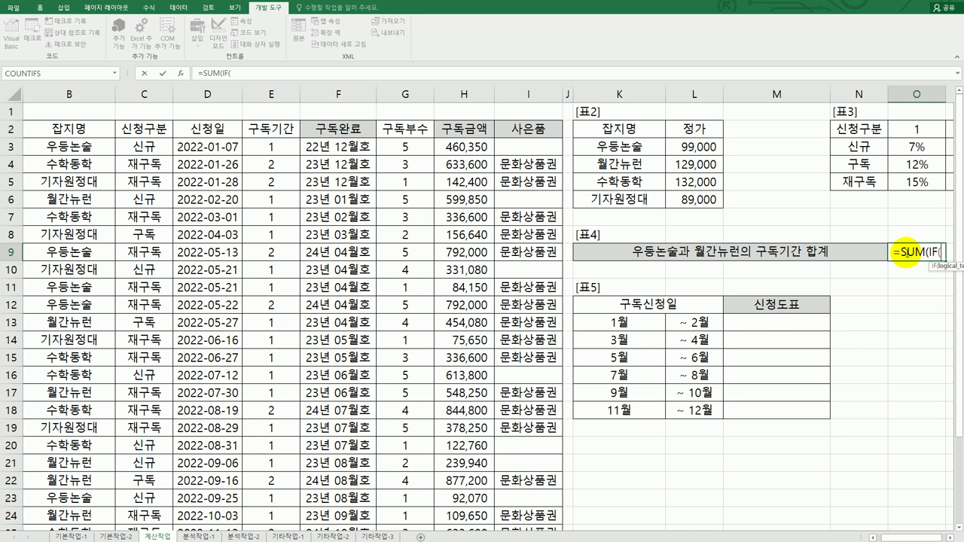
left_click(948, 538)
left_click(948, 537)
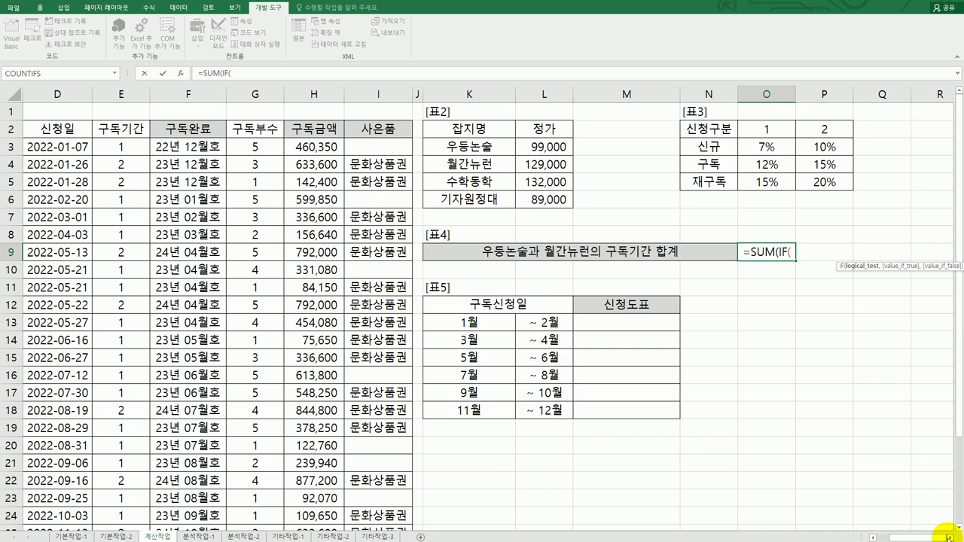
Add placeholder conditions (조건1)+(조건2) followed by a comma to the O9 formula
type("(whrjs")
key("BackSpace")
key("BackSpace")
key("BackSpace")
key("BackSpace")
key("BackSpace")
type("조건1)(")
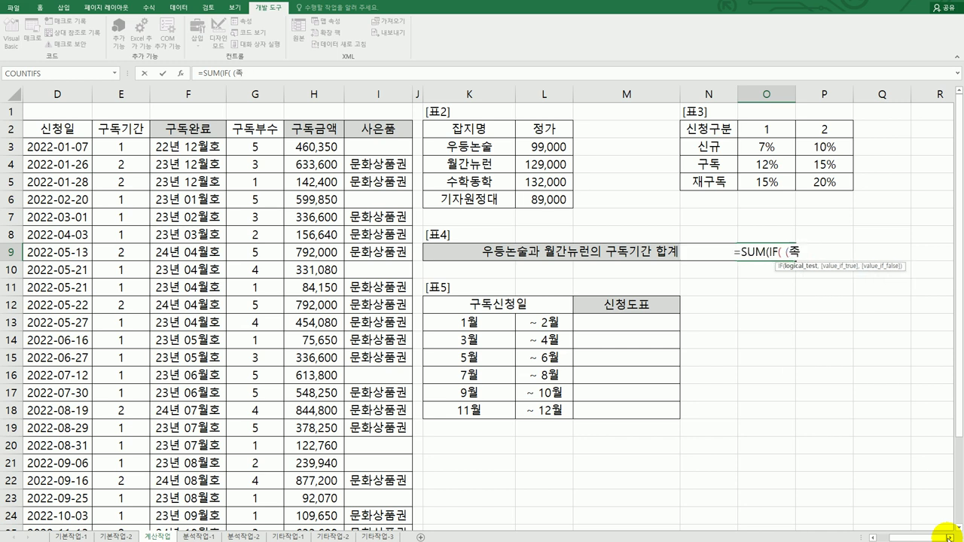
key("BackSpace")
type("(조건1")
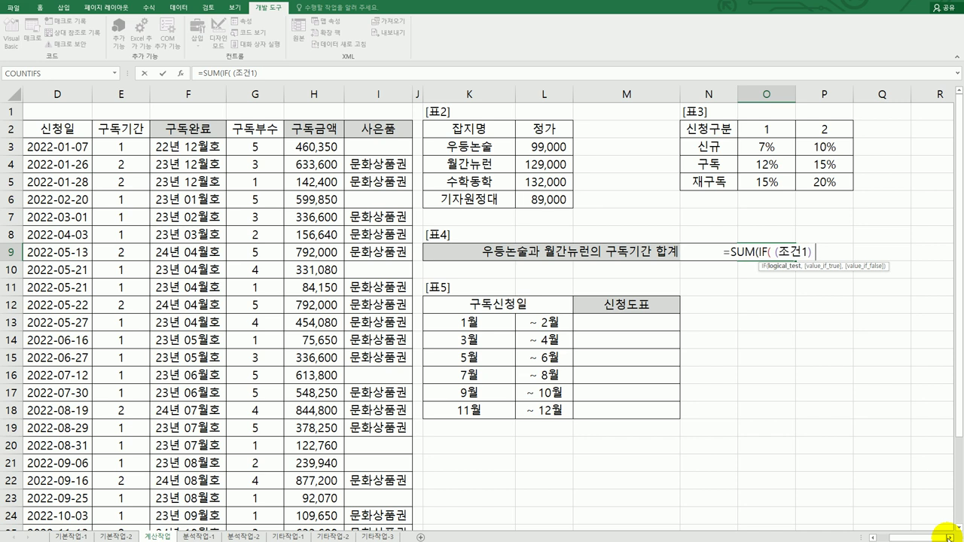
type("2)")
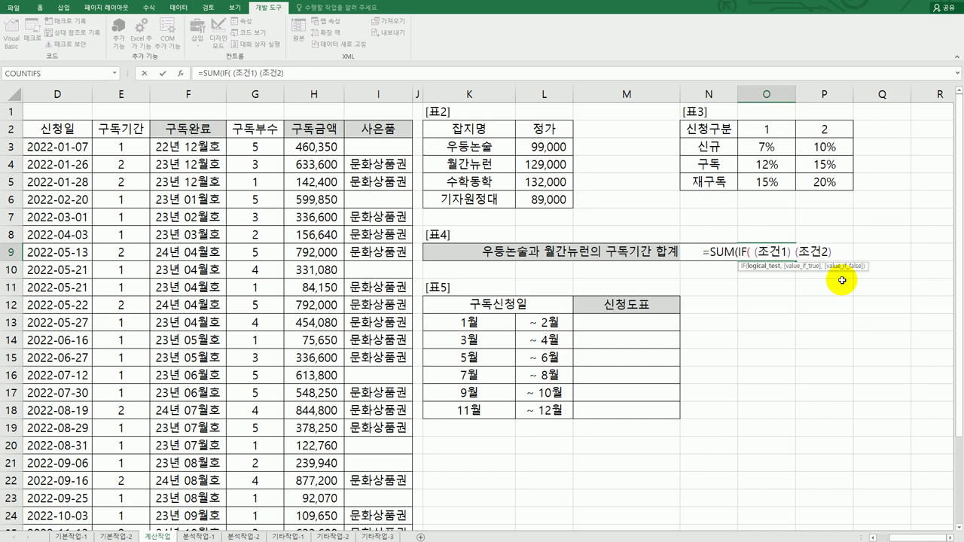
type("*")
key("Left")
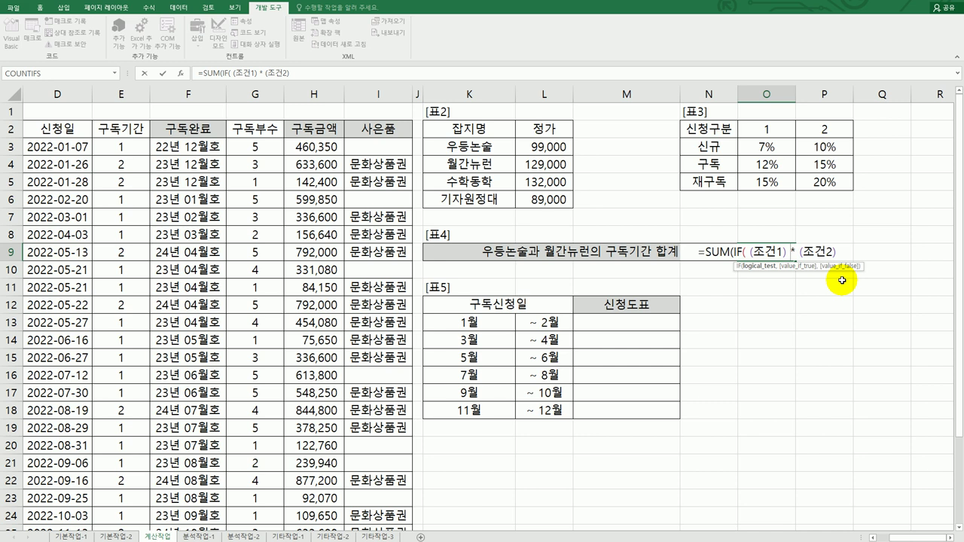
key("BackSpace")
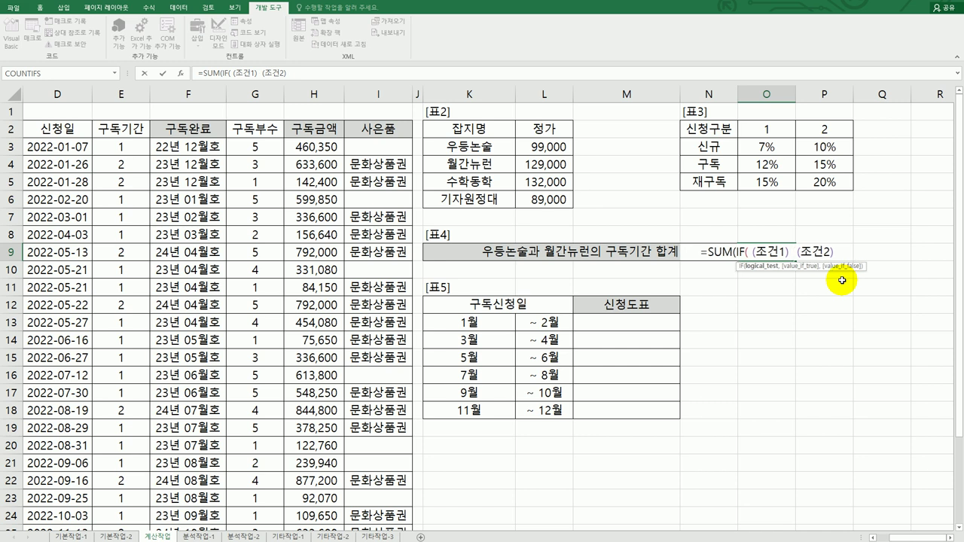
type("+")
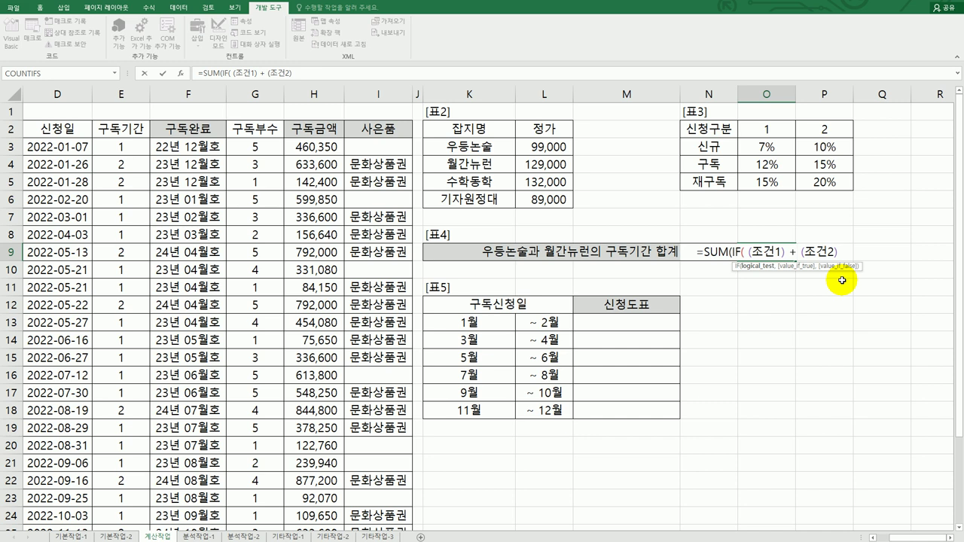
key("Right")
key("Right")
key("Right")
type(",")
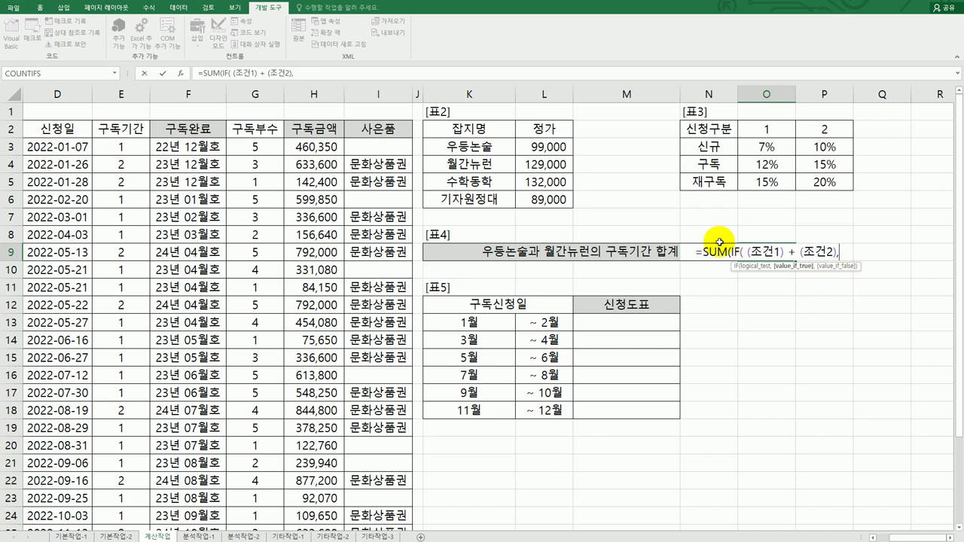
Add E3:E30 as the summed values and close the formula with ))&"년"
left_click_drag(126, 148, 113, 494)
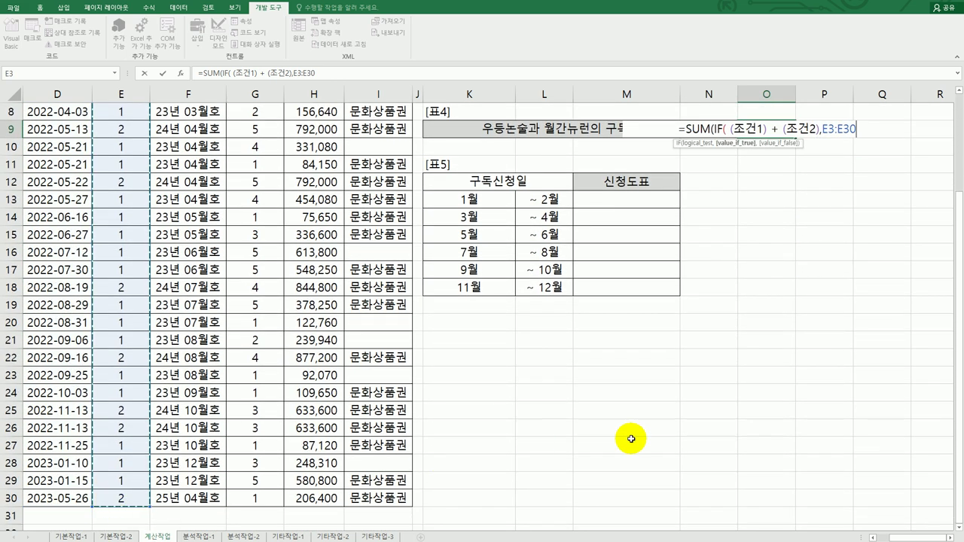
type(")")
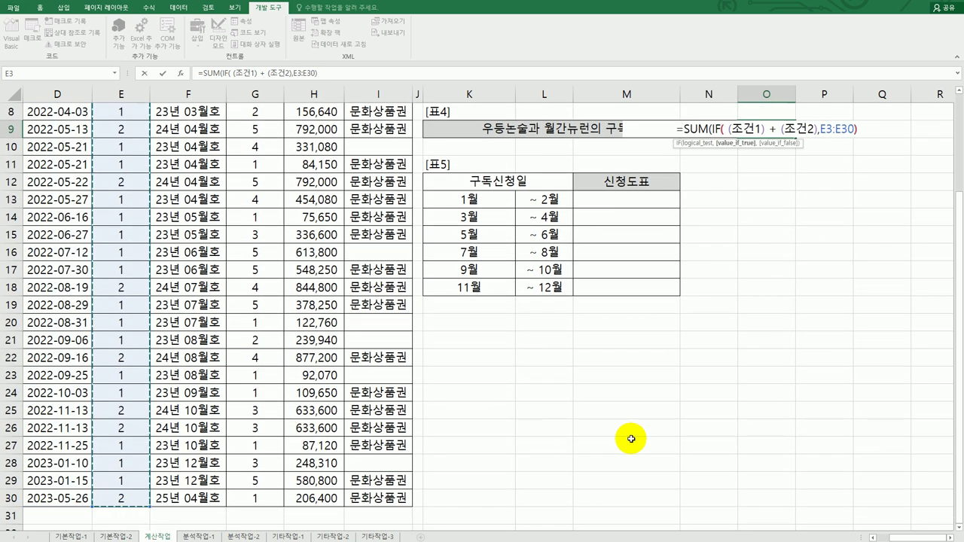
type(")")
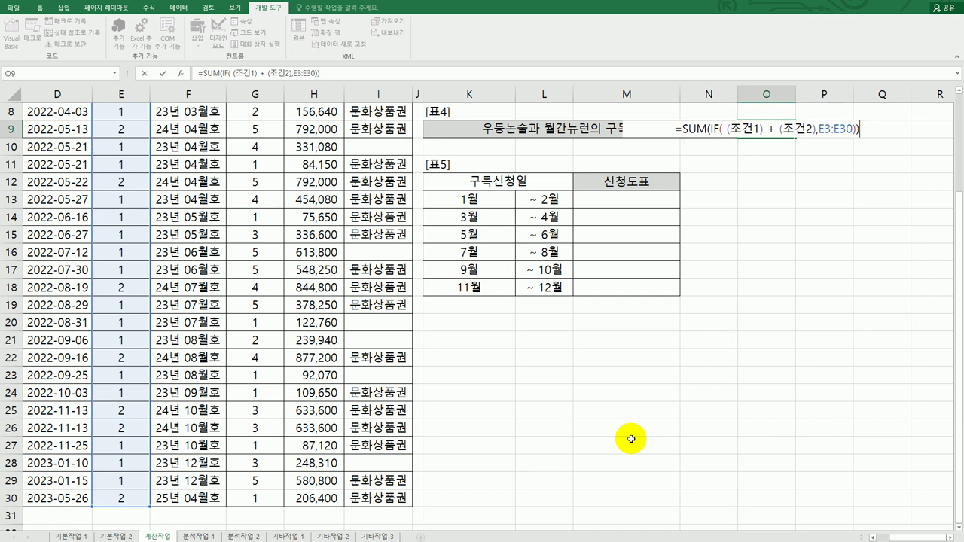
type("&")
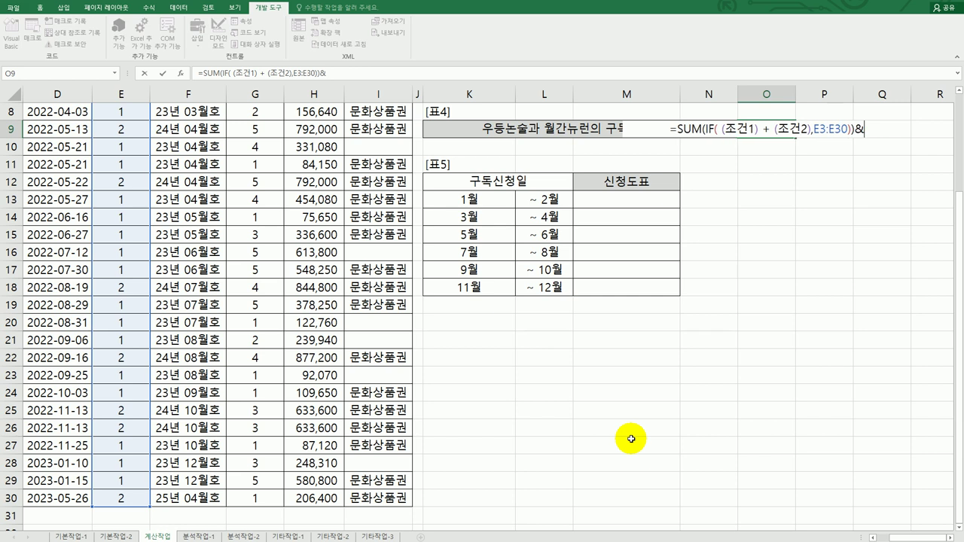
type("\"s")
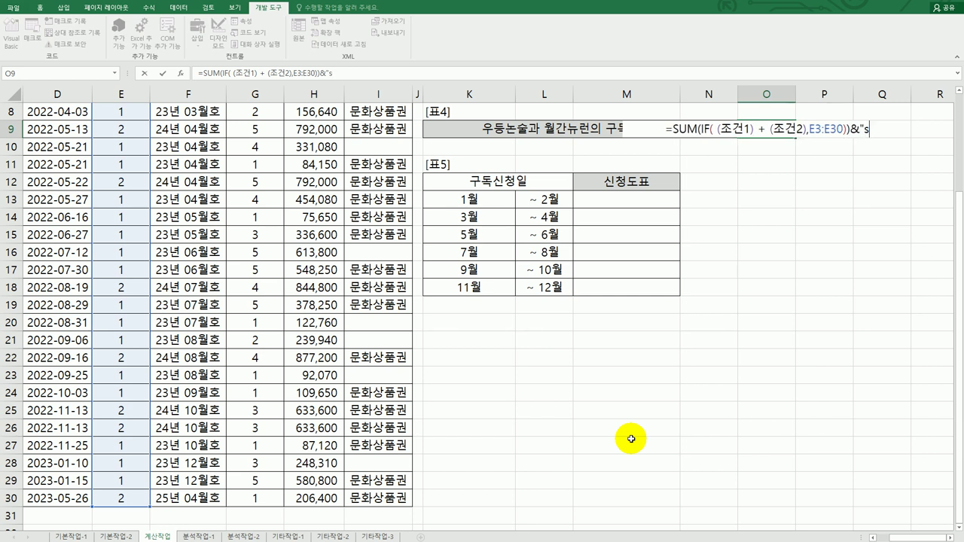
key("BackSpace")
type("년\"")
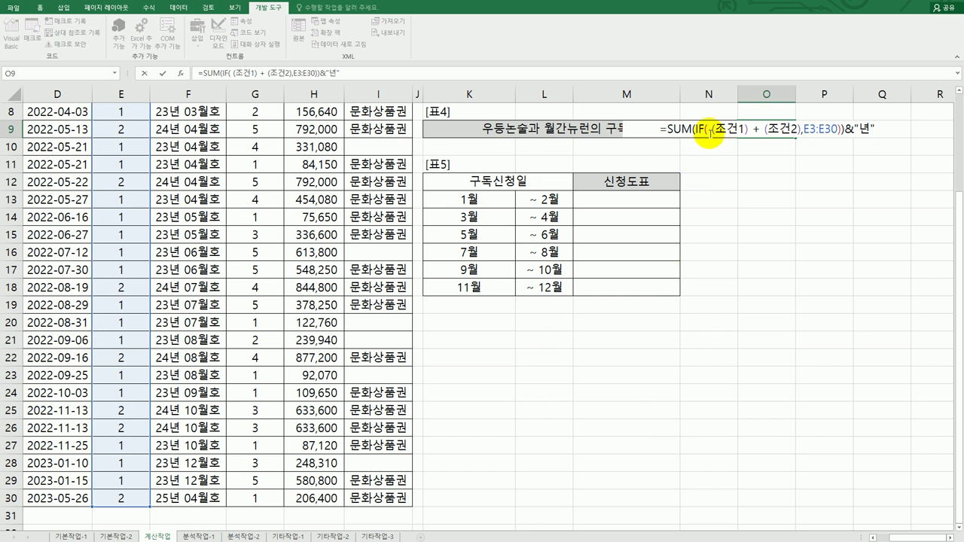
left_click_drag(717, 128, 746, 128)
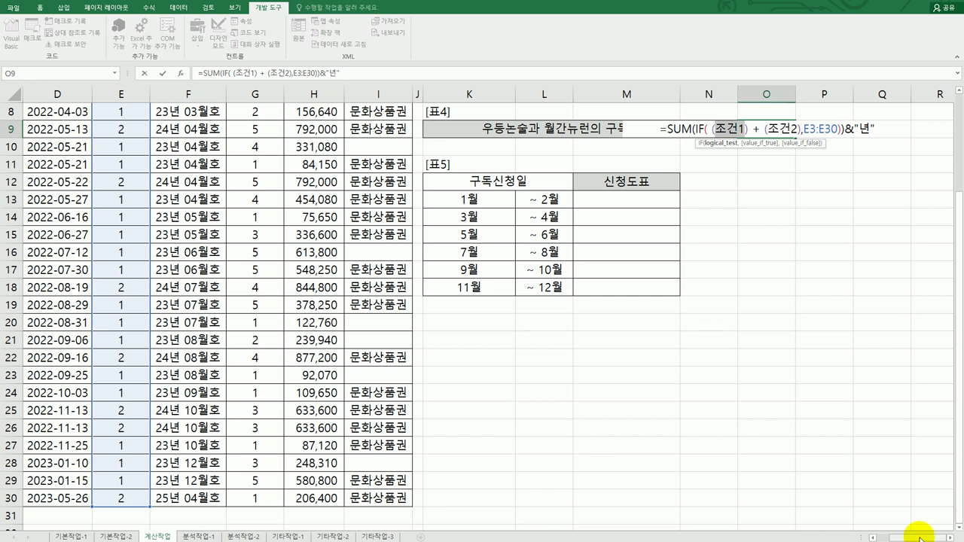
left_click_drag(915, 537, 896, 537)
scroll(339, 437, "up", 3)
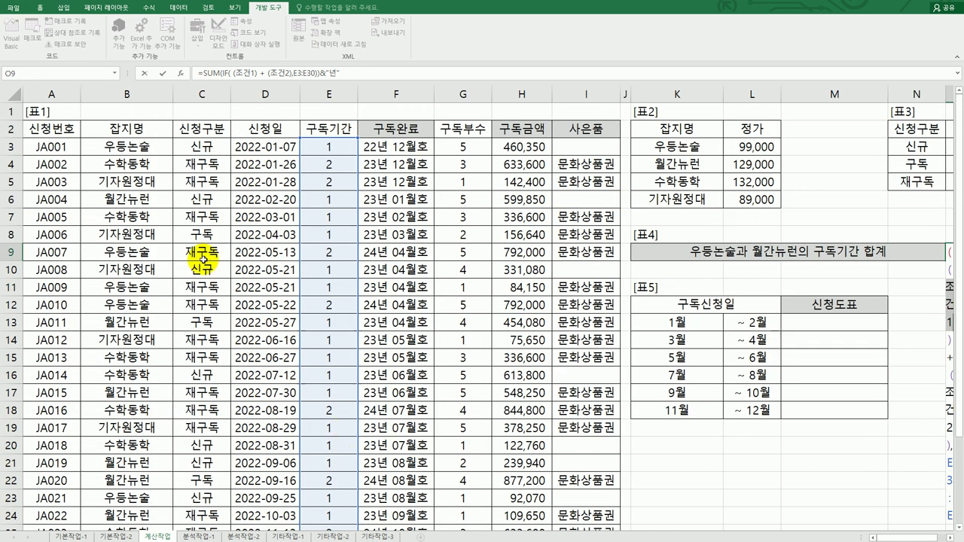
Replace the 조건1 placeholder with B3:B30="우등논술"
left_click_drag(139, 145, 142, 498)
left_click_drag(889, 537, 904, 538)
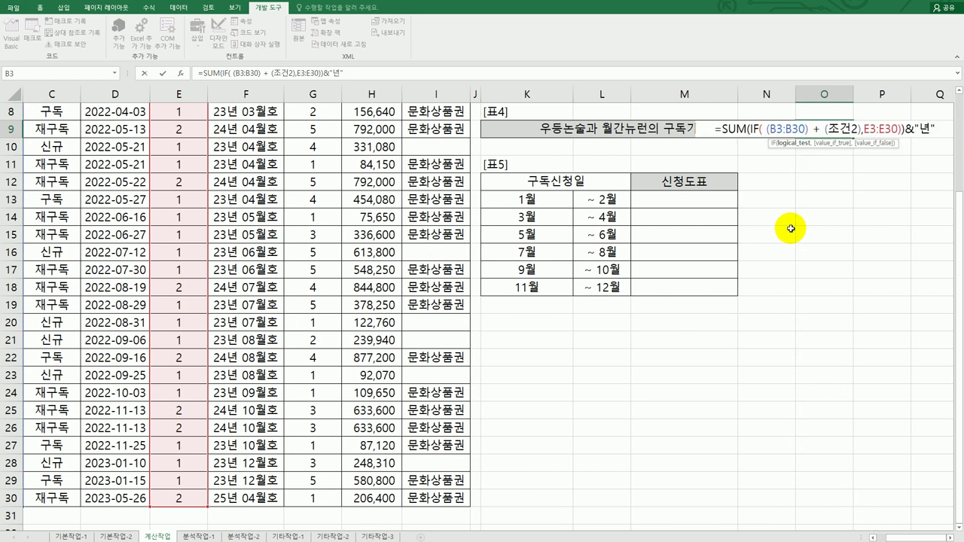
type("=")
type("\"dn")
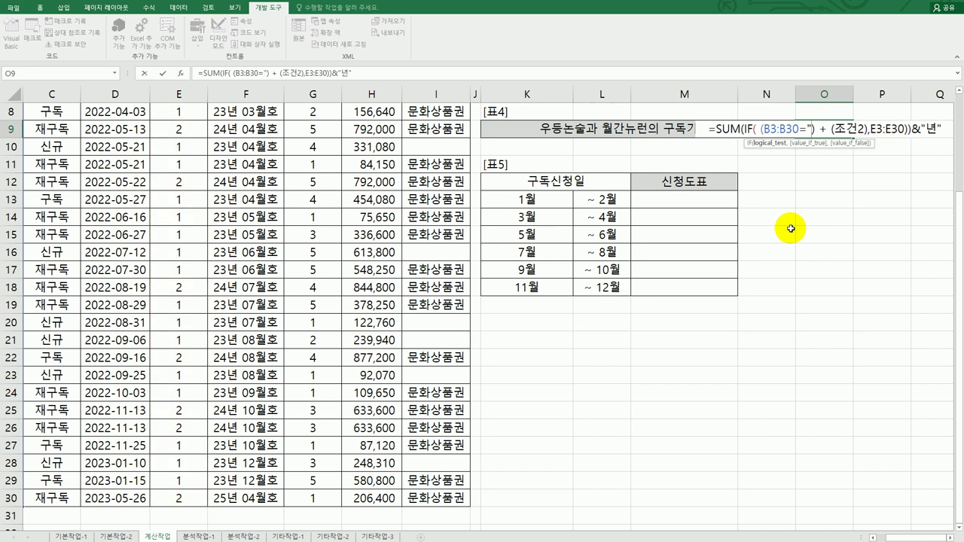
key("BackSpace")
key("BackSpace")
type("우등논")
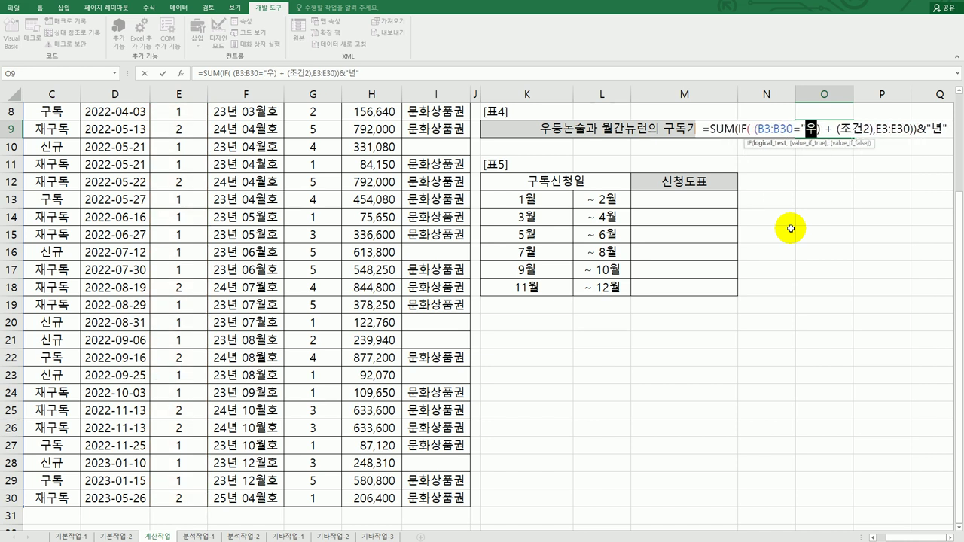
type("술\"")
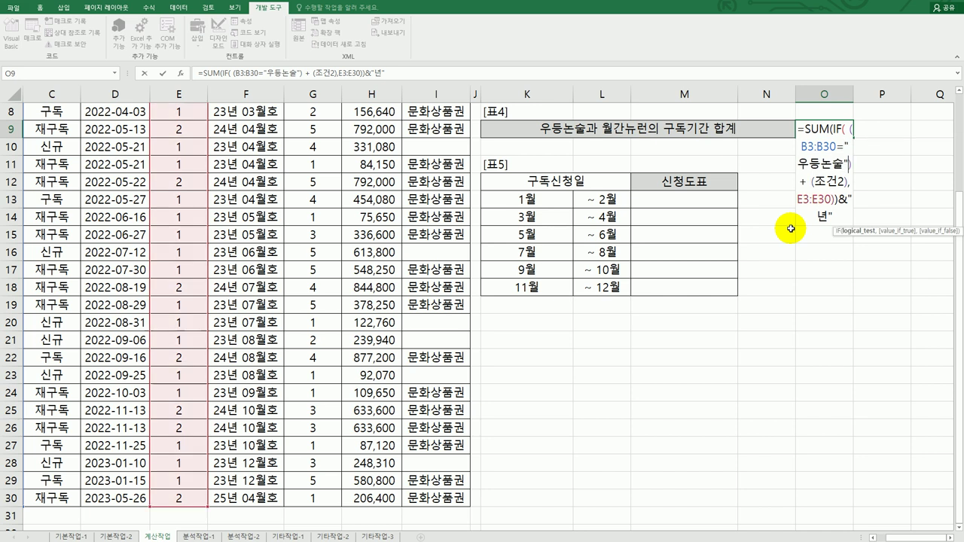
Replace 조건2 with B3:B30="월간뉴런" and enter O9 as an array formula showing 17년
left_click_drag(816, 182, 844, 183)
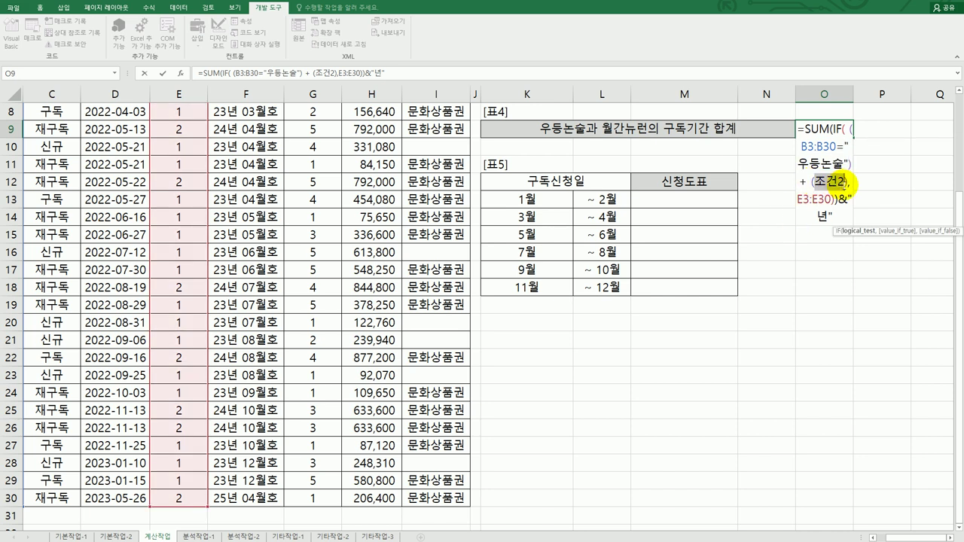
key("Delete")
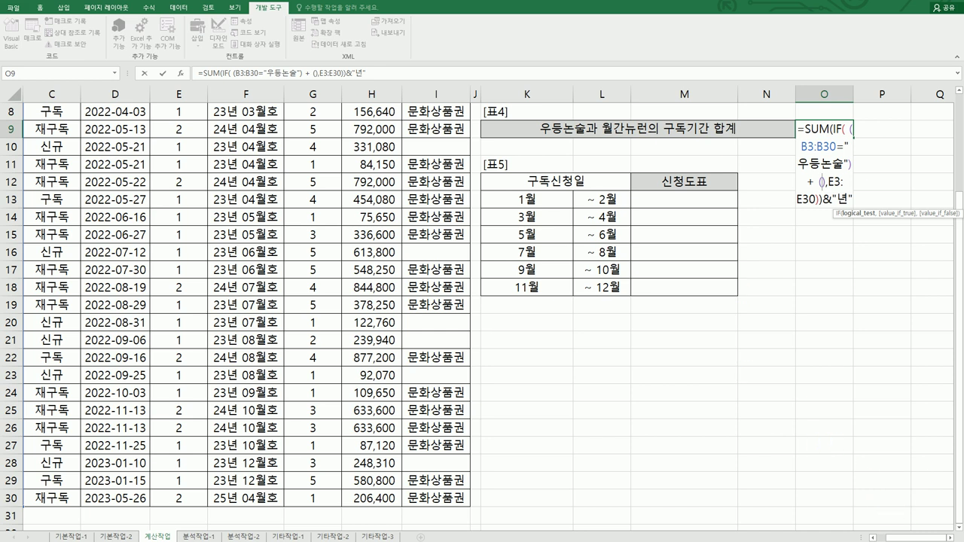
scroll(893, 530, "left", 2)
scroll(194, 280, "up", 3)
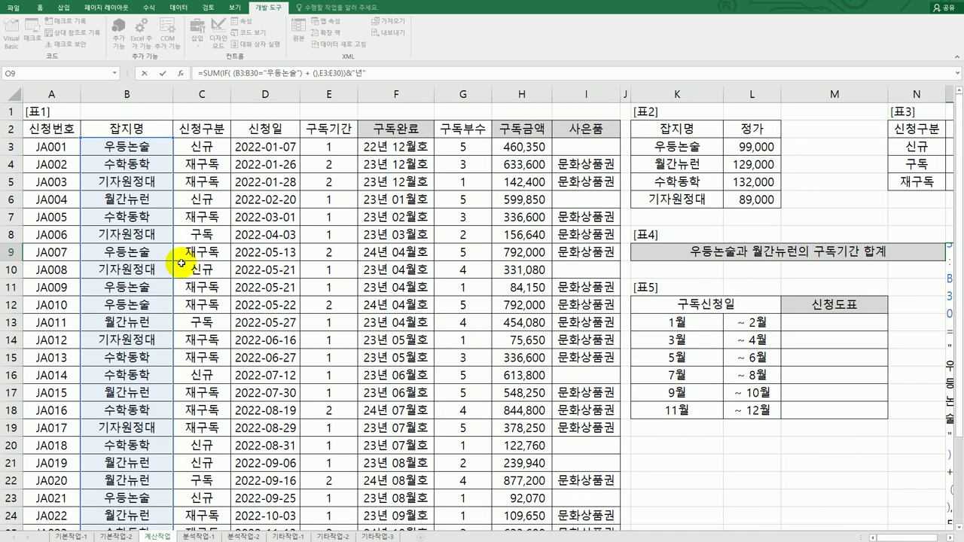
left_click_drag(120, 149, 130, 498)
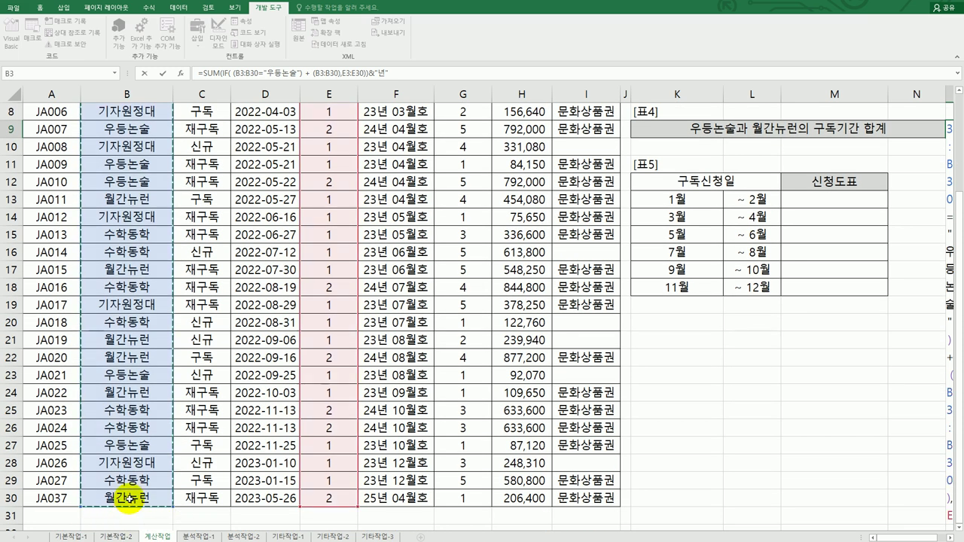
type("=")
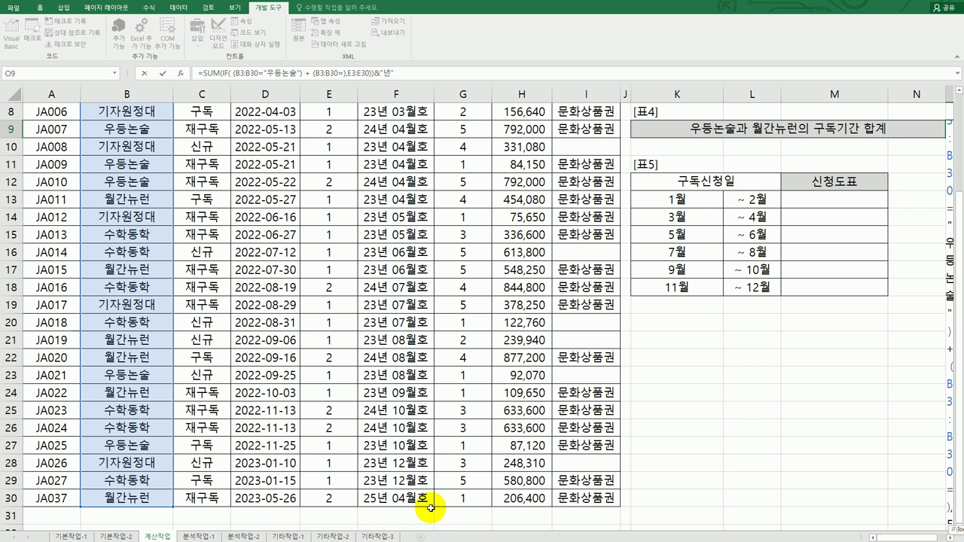
scroll(903, 512, "right", 2)
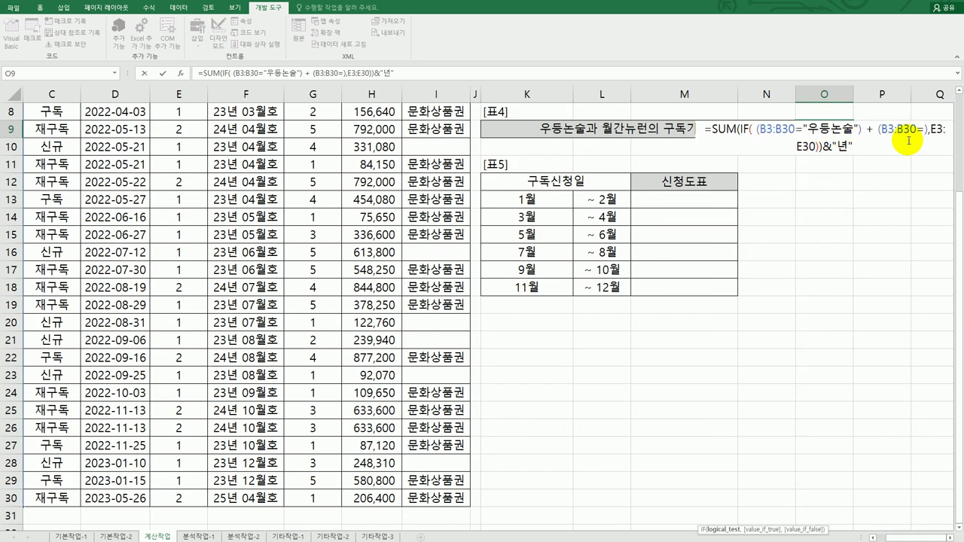
left_click(908, 140)
type("\"ㅇ")
type("월간뉴")
type("런")
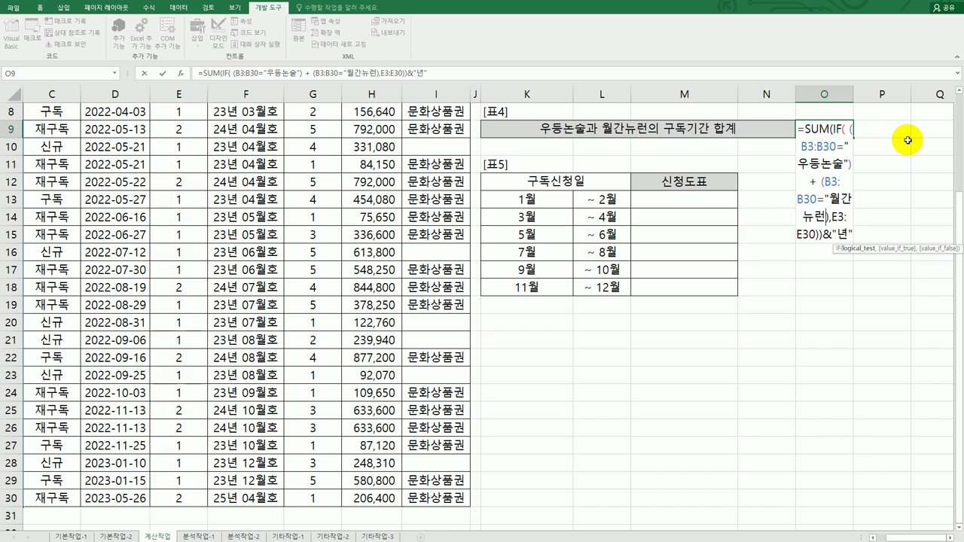
type("\"")
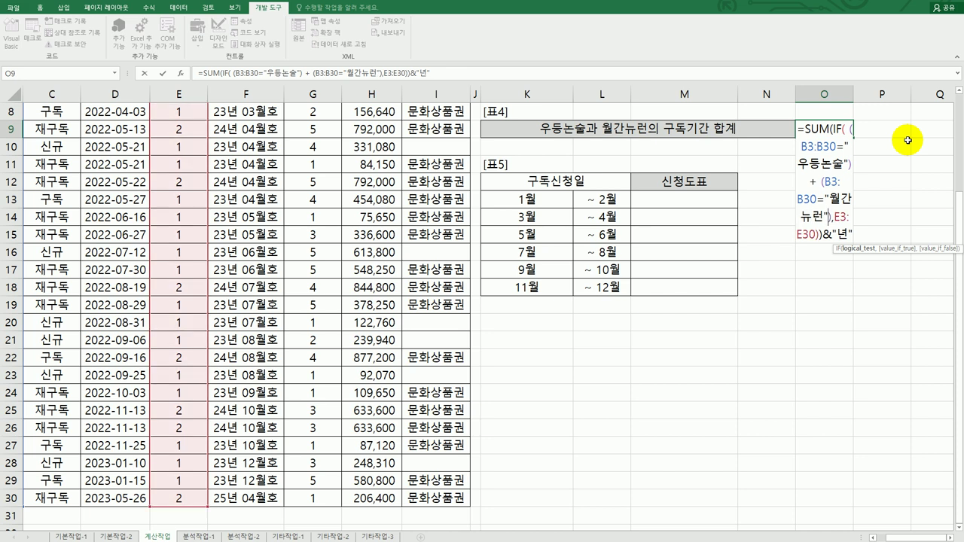
key("ctrl+shift+Return")
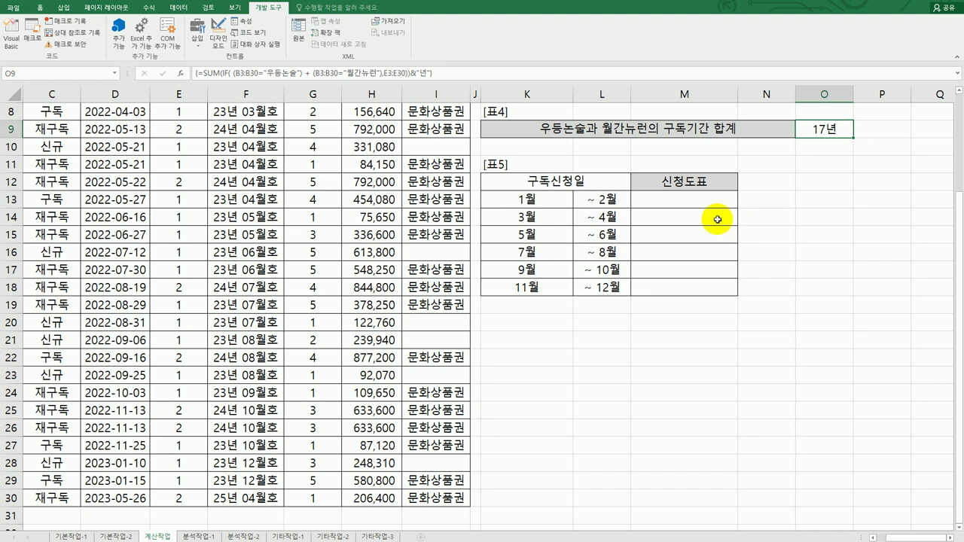
left_click(702, 197)
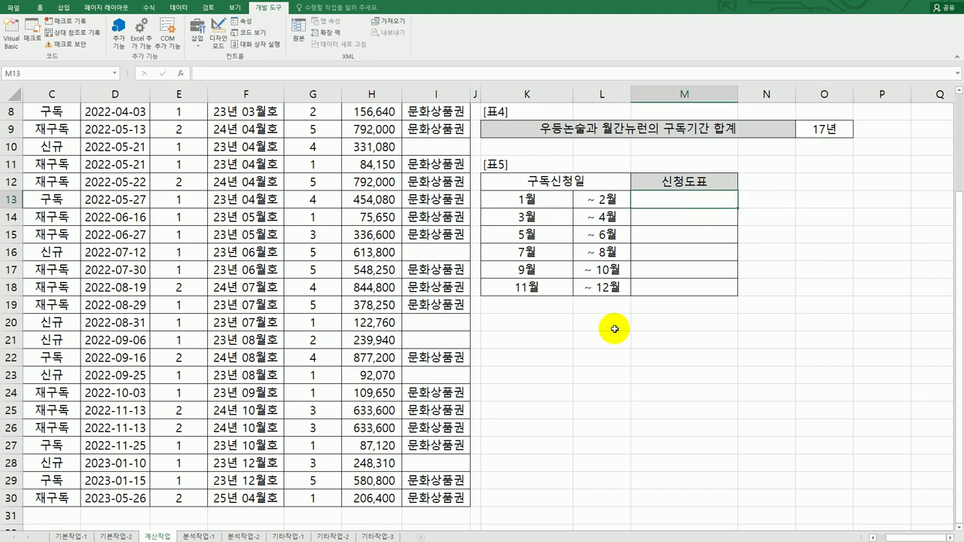
Select M13:M18 as the output range for the monthly application counts
left_click_drag(616, 199, 610, 287)
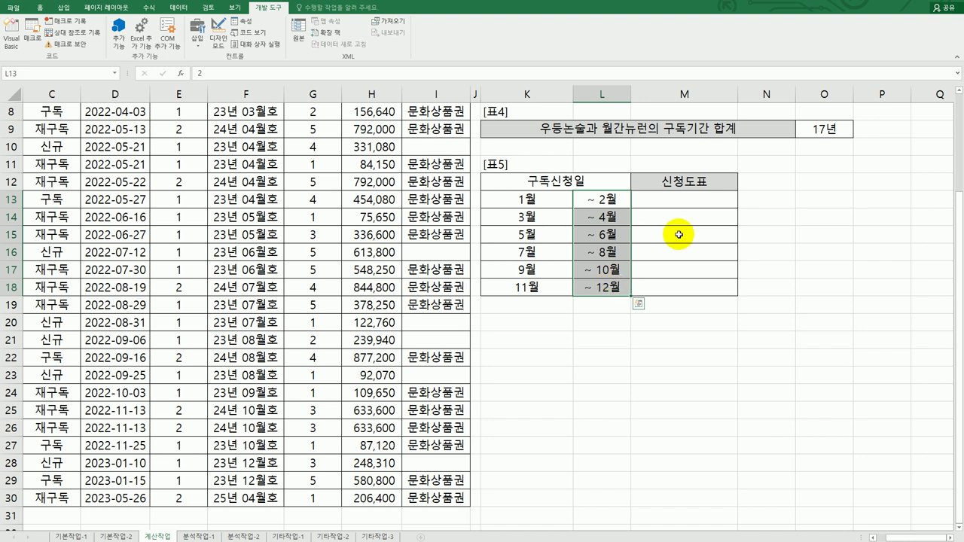
left_click(679, 204)
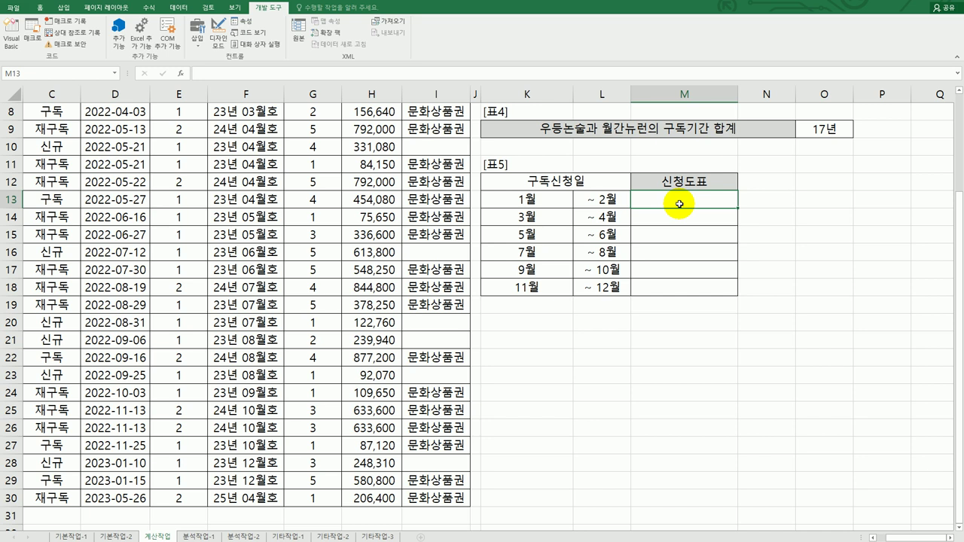
left_click_drag(679, 204, 674, 292)
Enter {=FREQUENCY(D3:D30,L13:L18)} as an array formula across M13:M18
type("=")
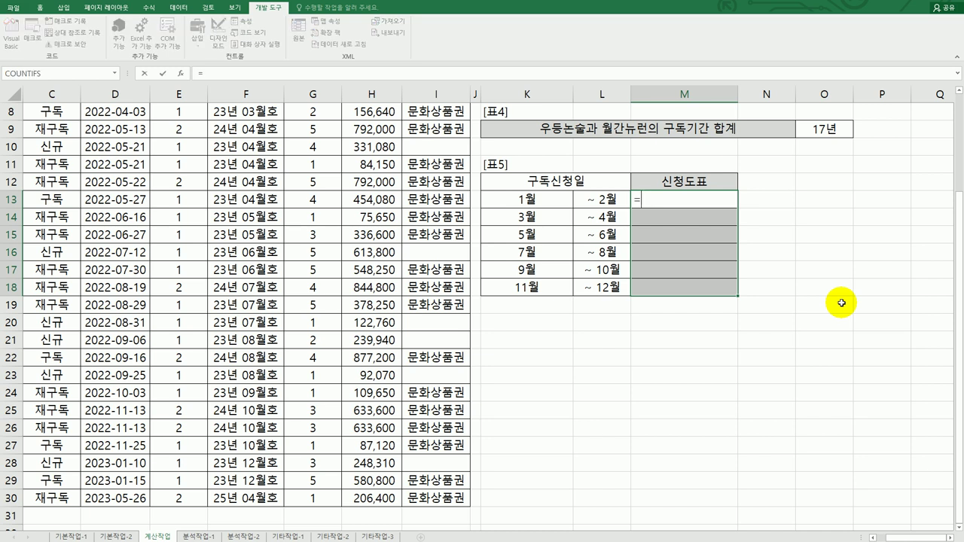
type("fr")
key("Tab")
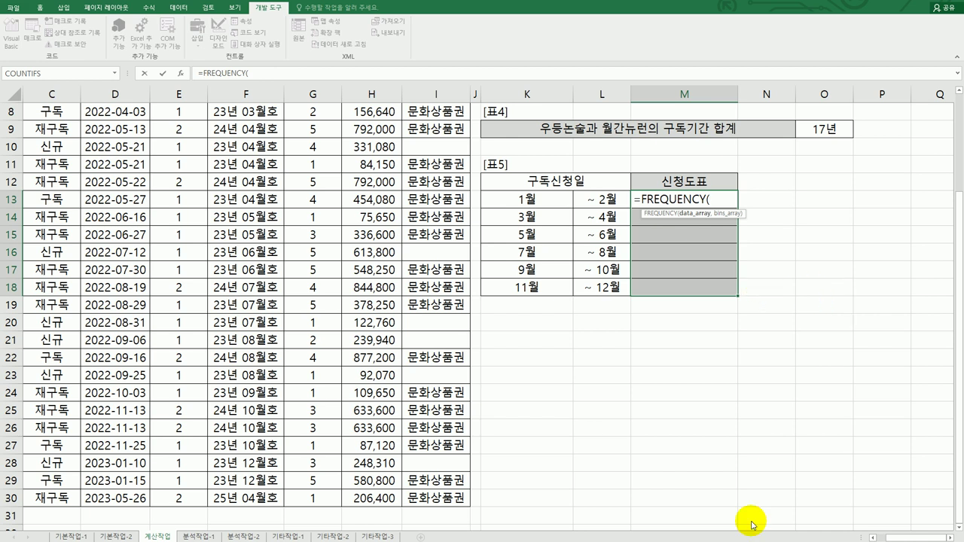
scroll(899, 529, "left", 2)
scroll(360, 431, "up", 3)
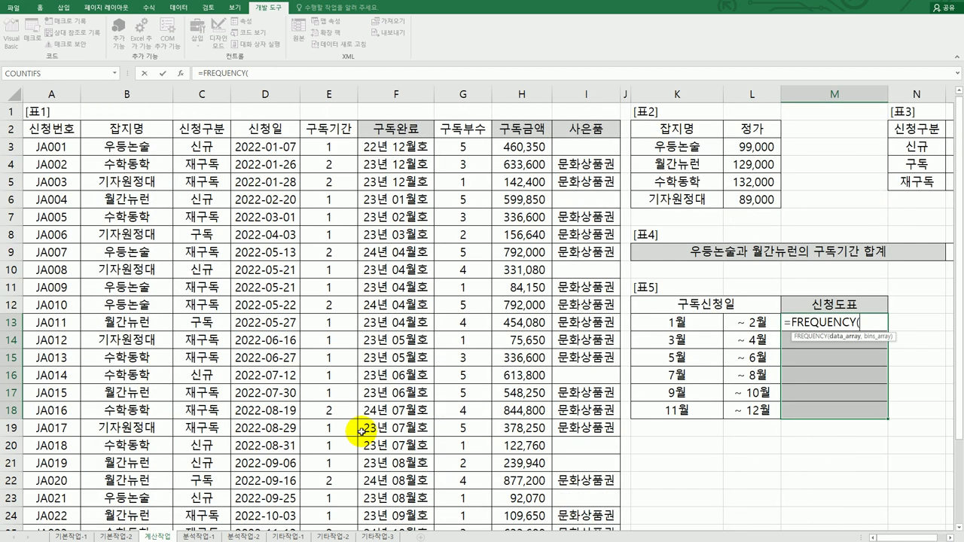
left_click_drag(279, 149, 254, 517)
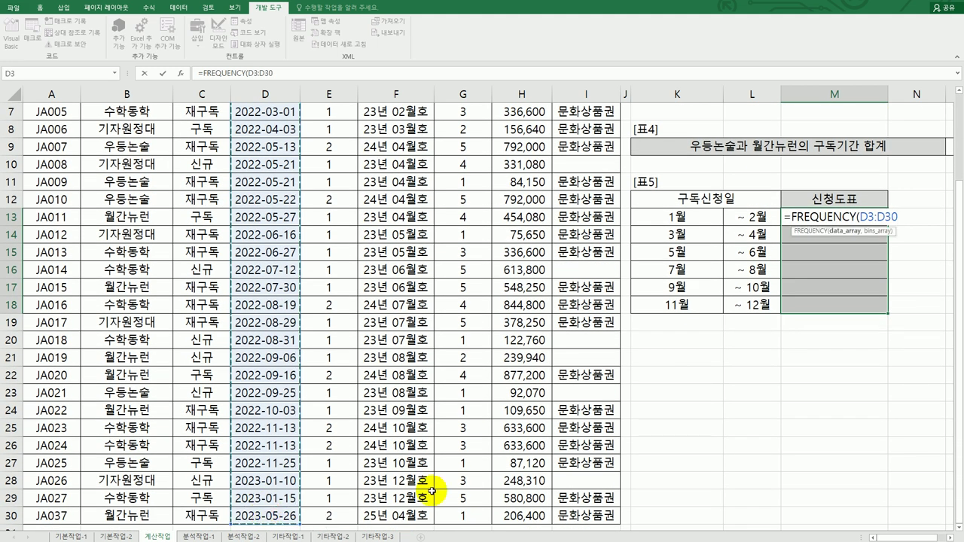
scroll(436, 486, "down", 2)
scroll(437, 486, "up", 4)
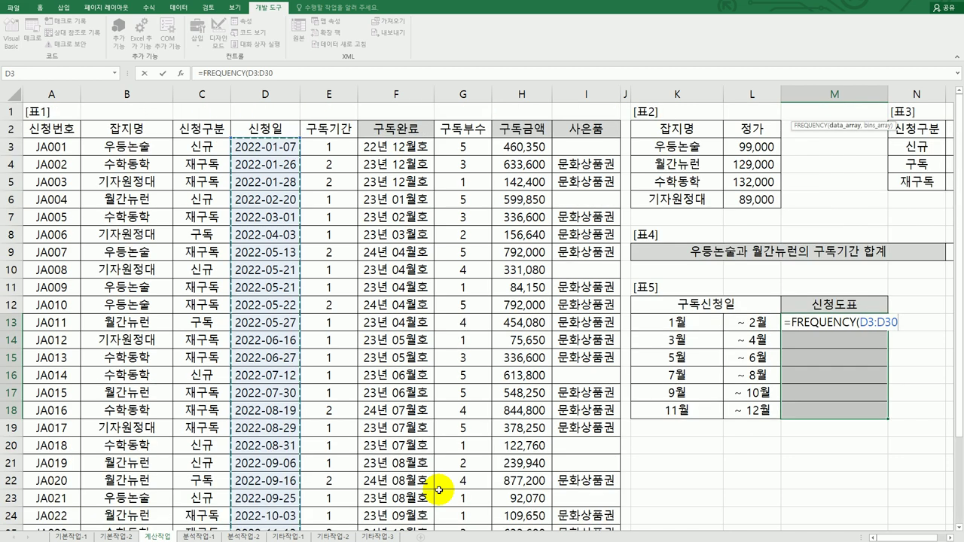
type(",")
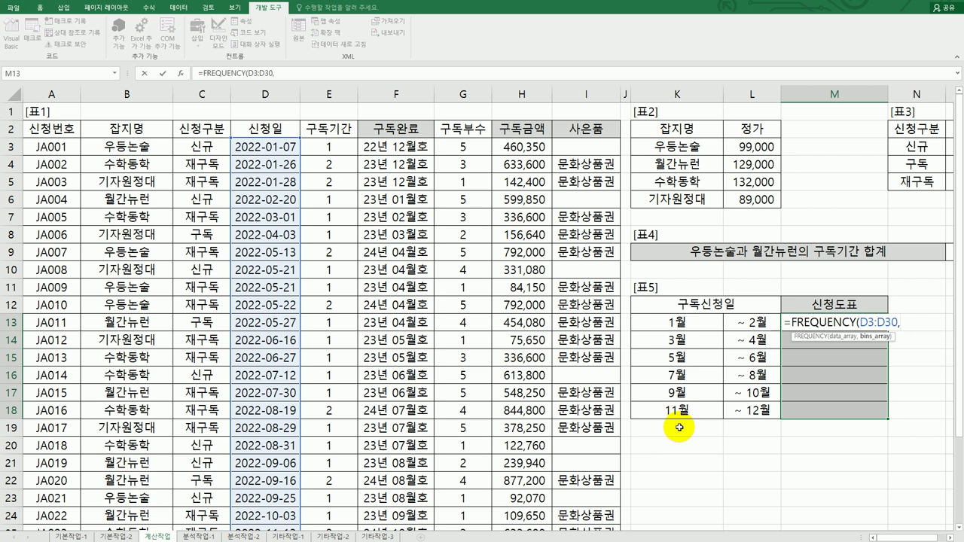
left_click_drag(750, 319, 742, 410)
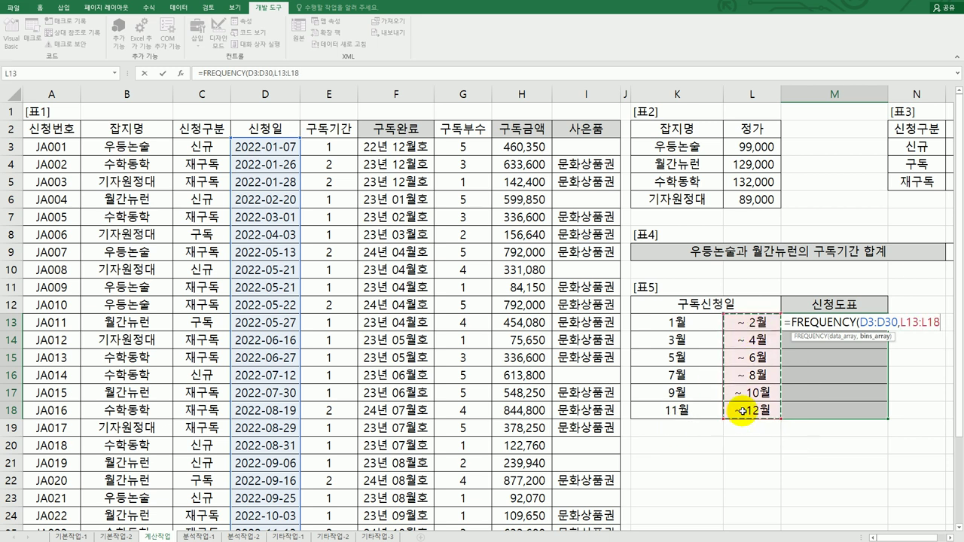
type(")")
key("ctrl+shift+Return")
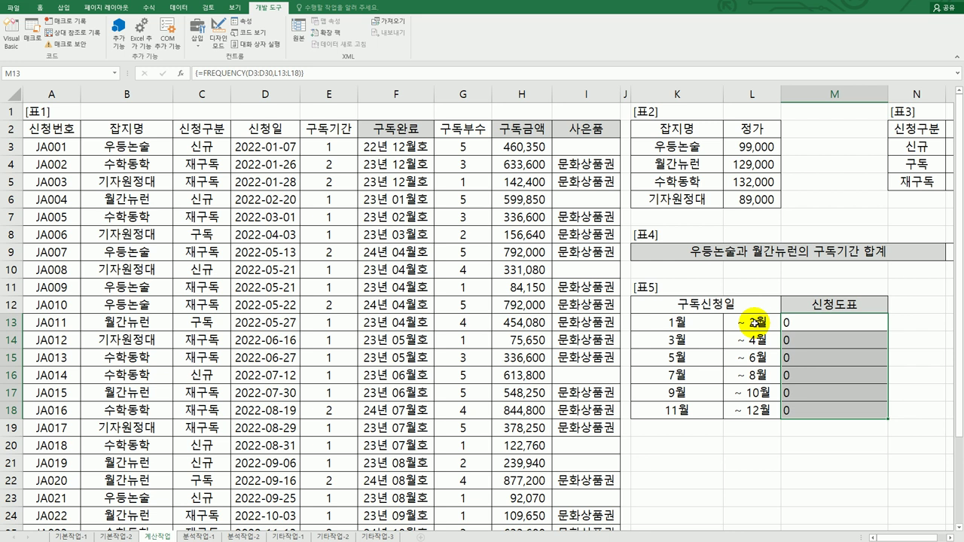
left_click(755, 322)
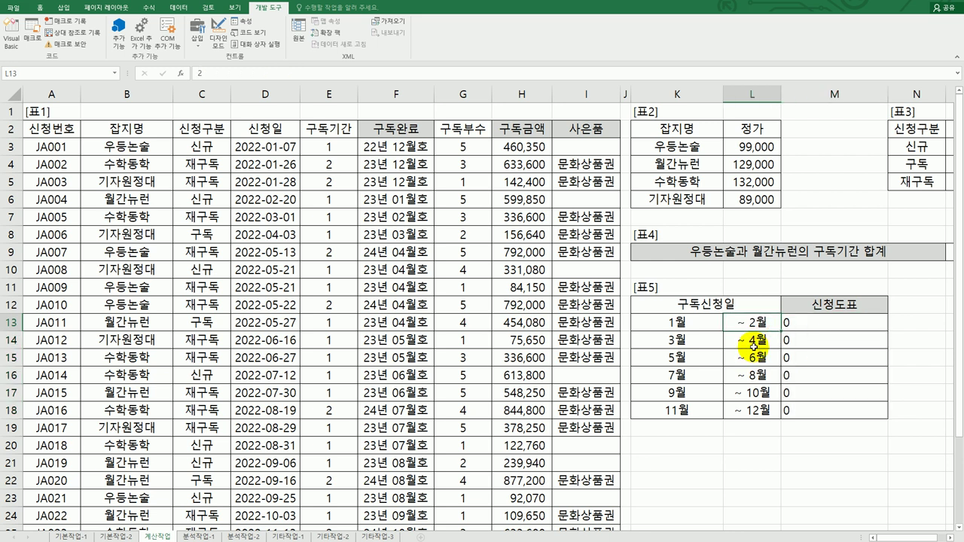
left_click(754, 343)
left_click(754, 358)
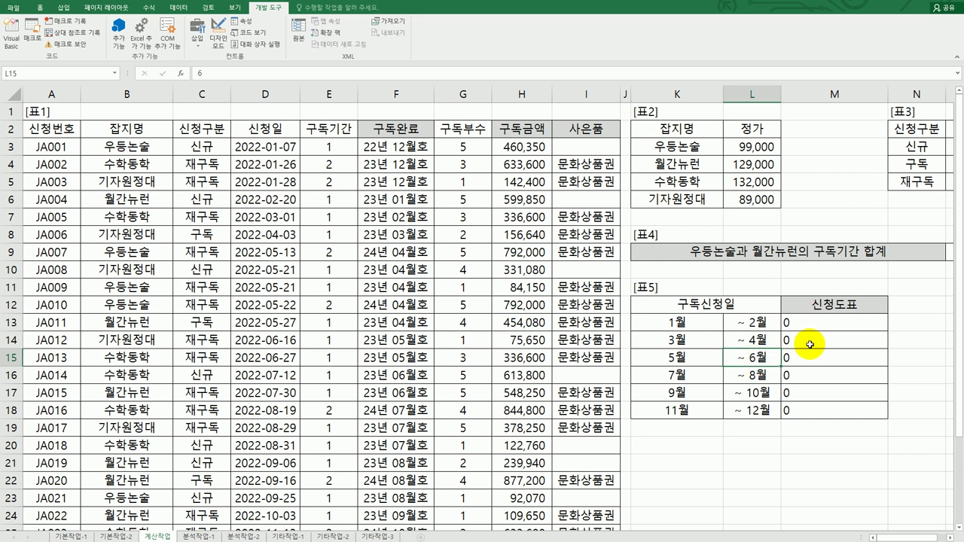
left_click(833, 326)
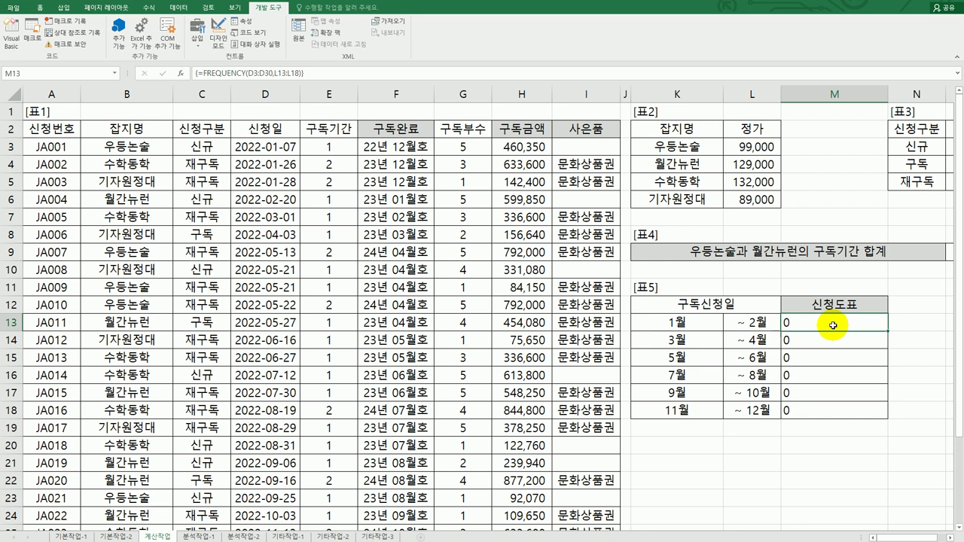
left_click(753, 323)
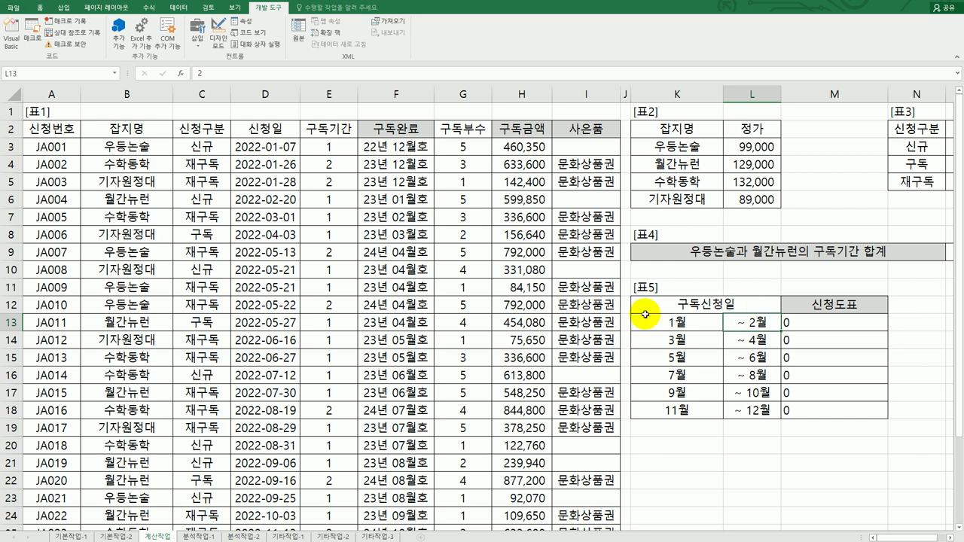
left_click(284, 150)
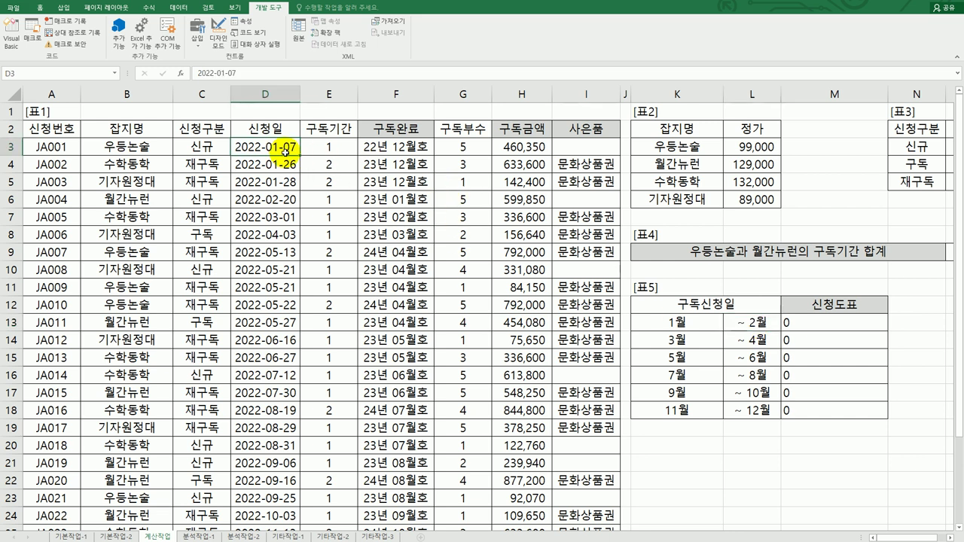
left_click(757, 320)
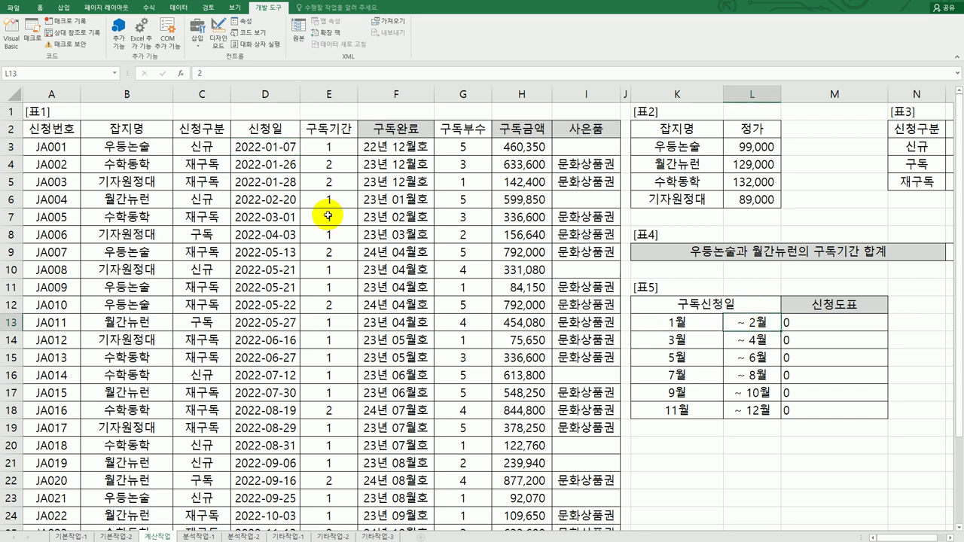
left_click(264, 149)
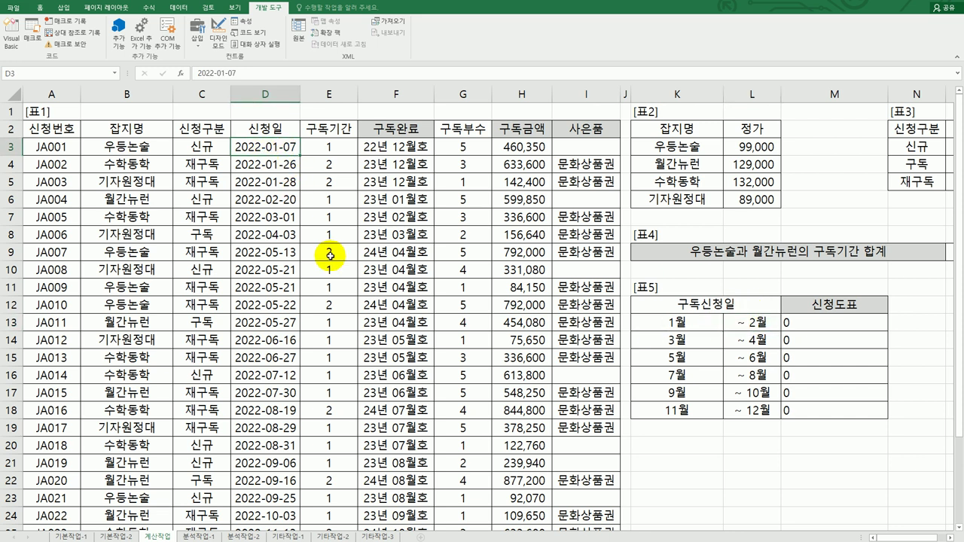
left_click(740, 329)
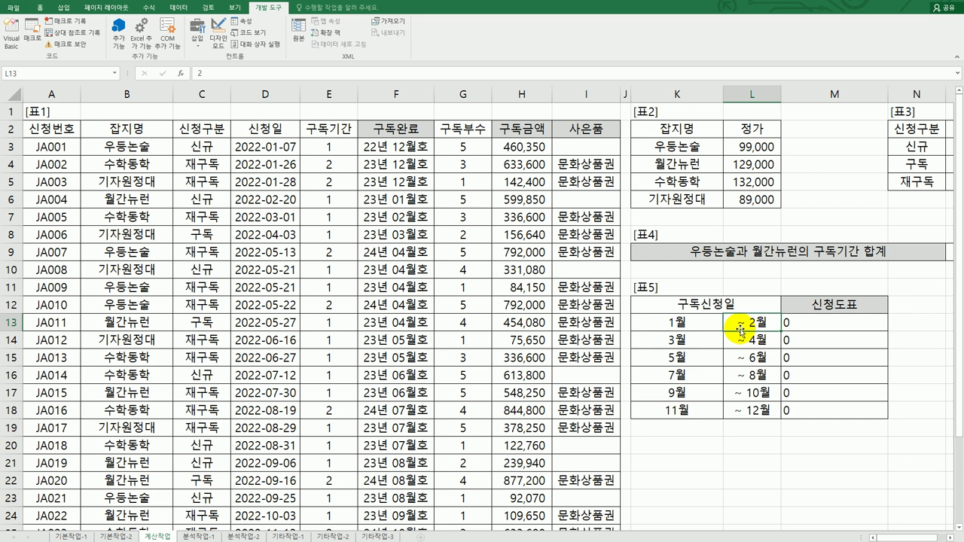
left_click(805, 326)
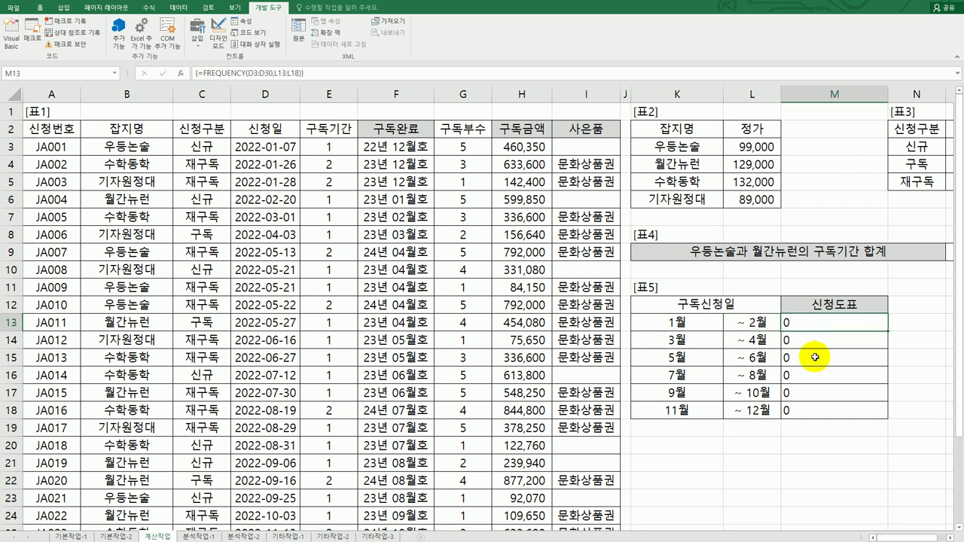
left_click_drag(810, 319, 807, 410)
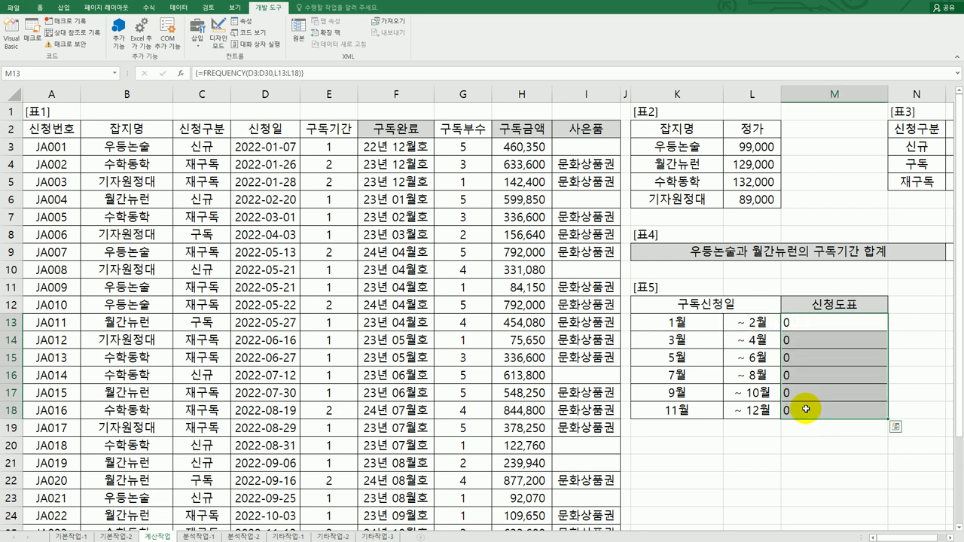
Wrap the dates in MONTH so M13:M18 hold {=FREQUENCY(MONTH(D3:D30),L13:L18)}
double_click(806, 322)
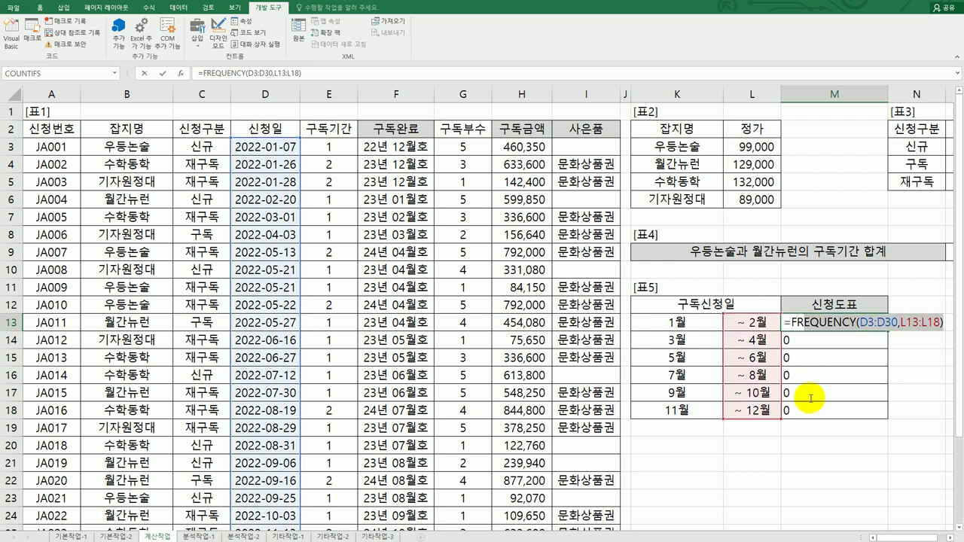
key("Escape")
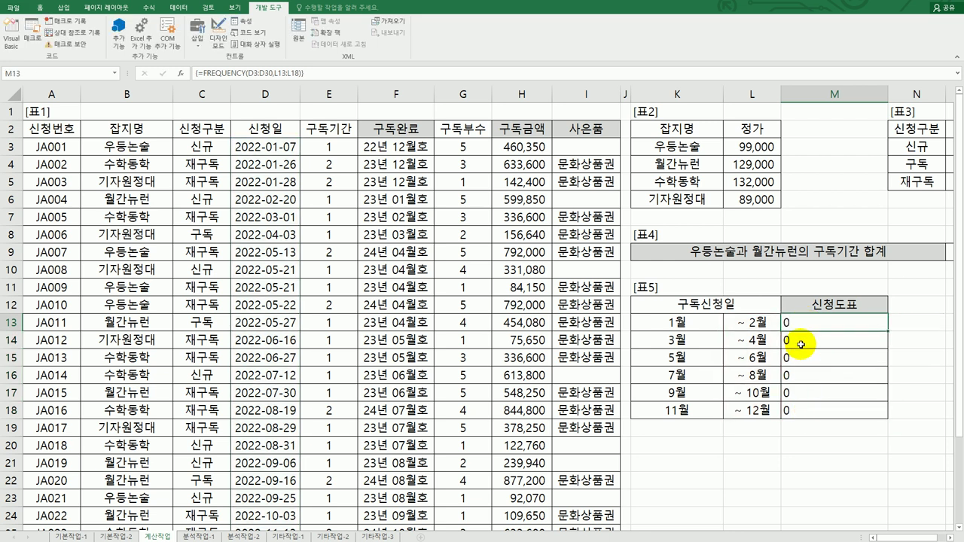
left_click_drag(800, 322, 800, 412)
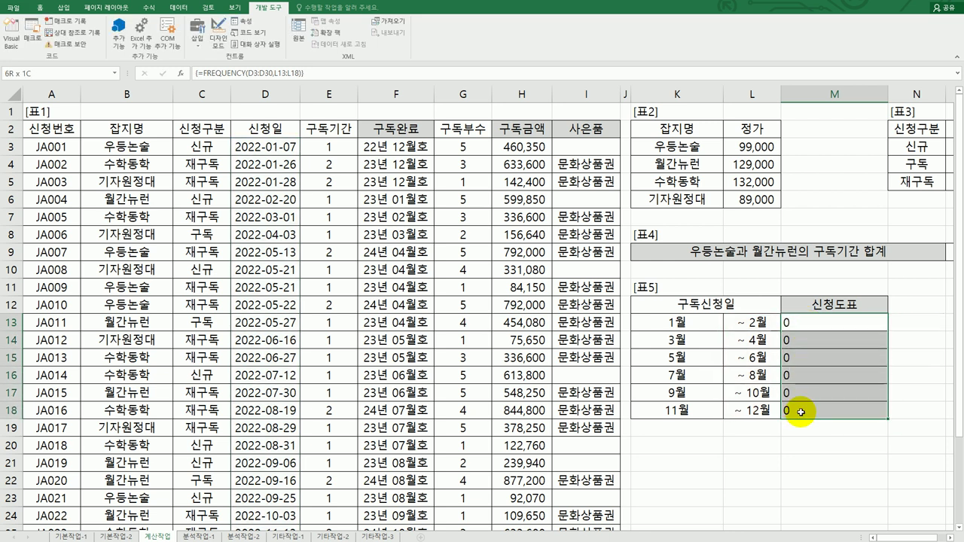
left_click(271, 73)
left_click(854, 322)
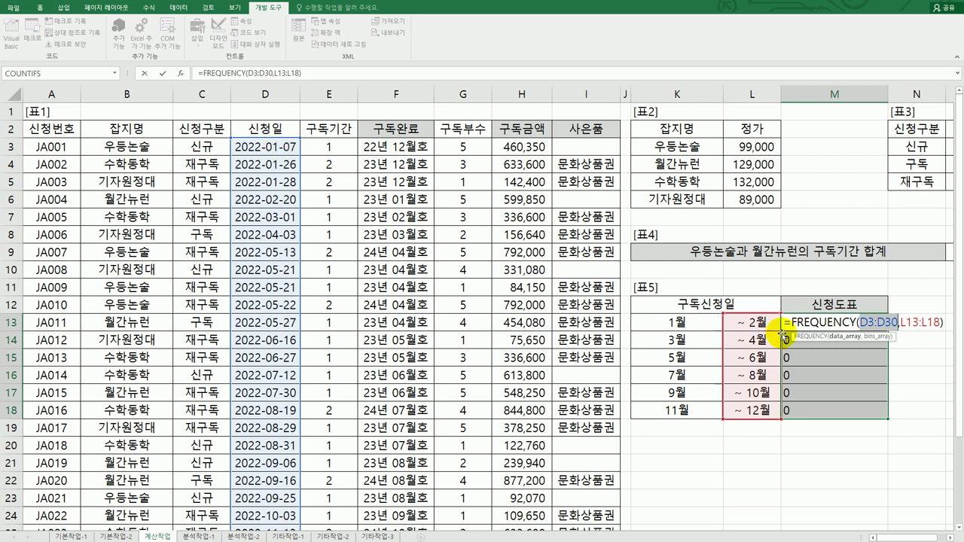
left_click(862, 322)
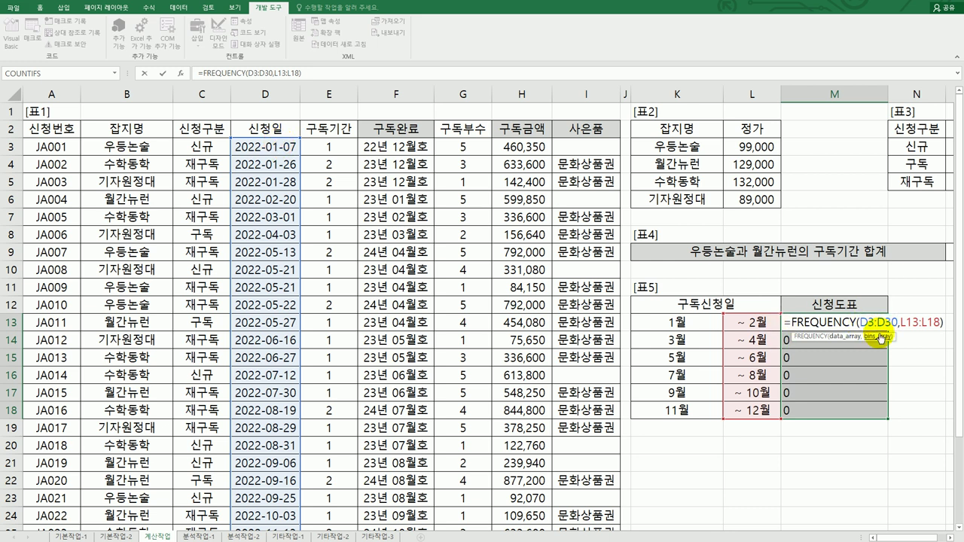
type("month")
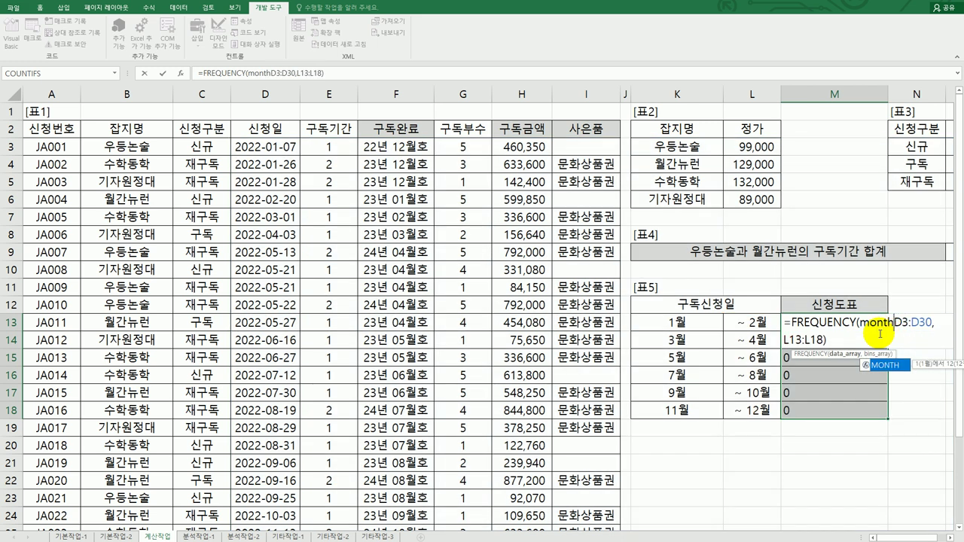
type("(")
key("Right")
key("Right")
key("Right")
key("Right")
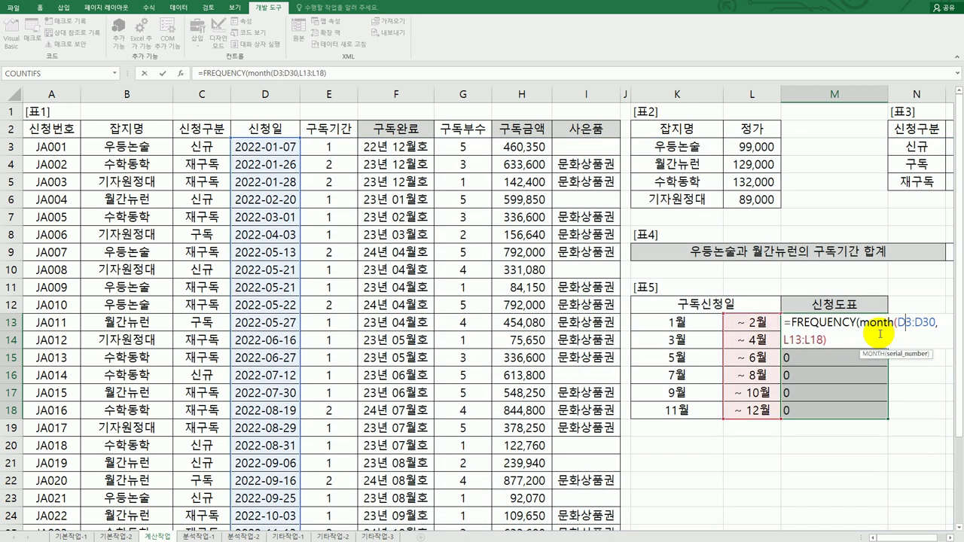
key("Right")
key("Right")
type(")")
key("Right")
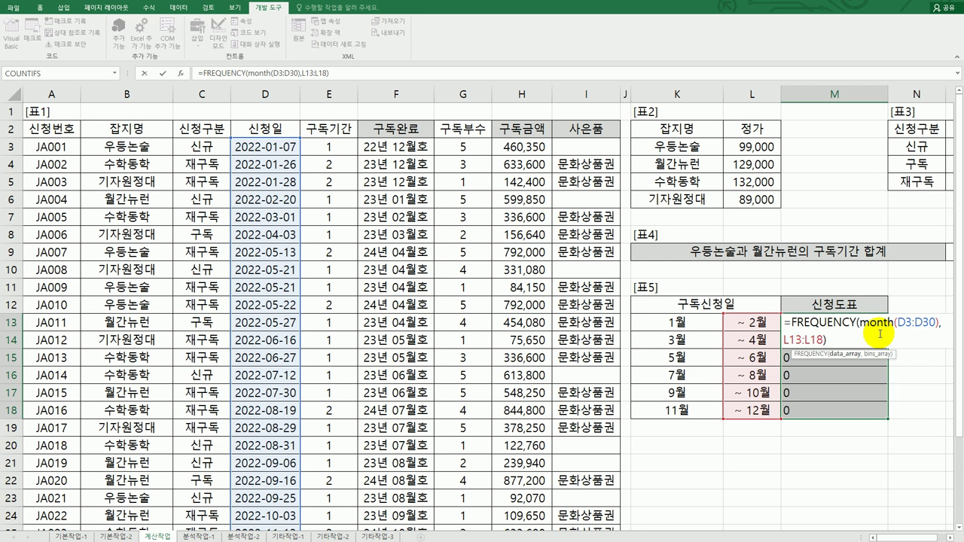
key("ctrl+shift+Return")
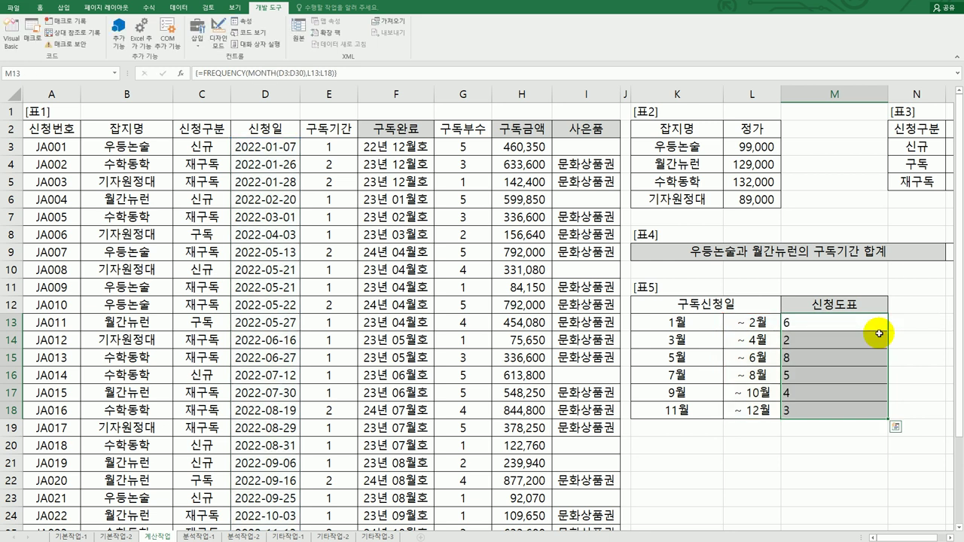
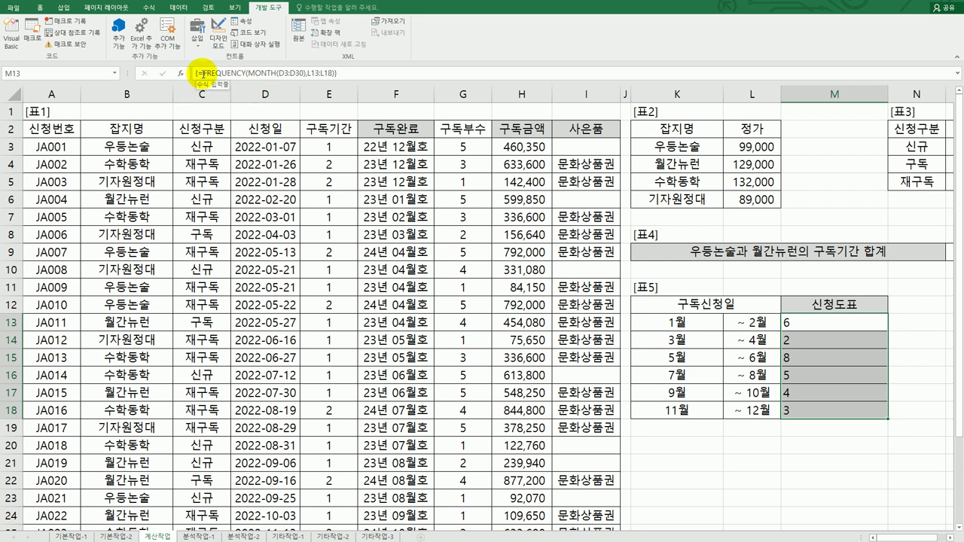
Begin rewriting M13's formula as =REPT( with an opening quote
left_click(203, 73)
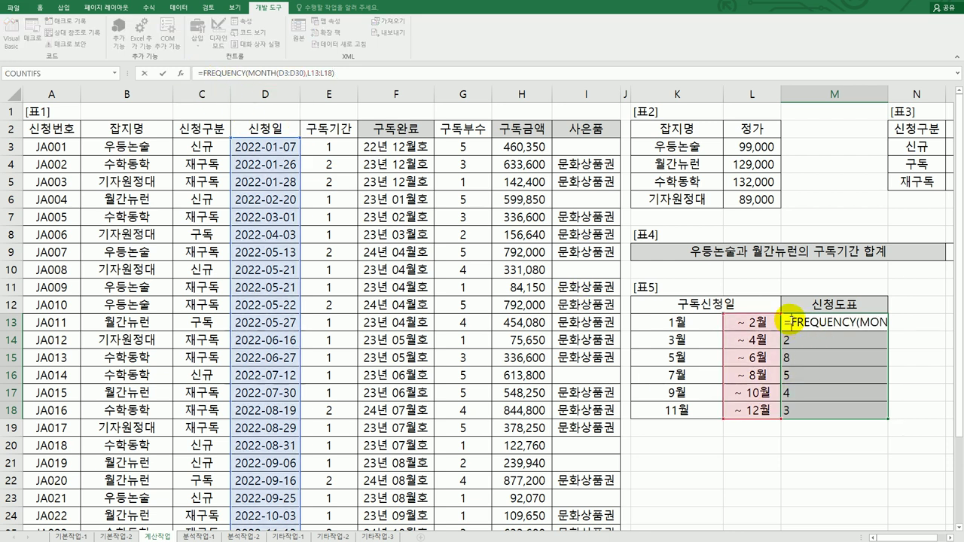
left_click(789, 322)
type("rept")
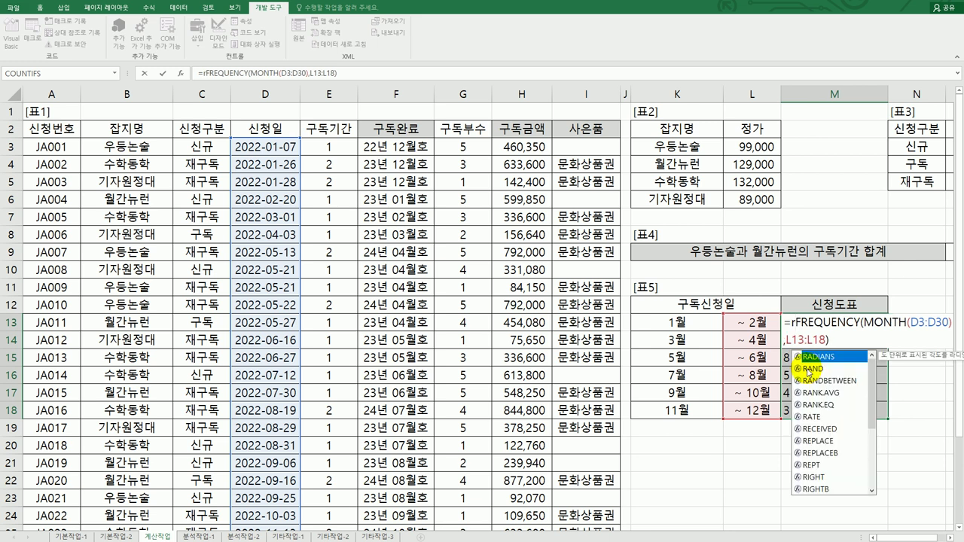
key("Tab")
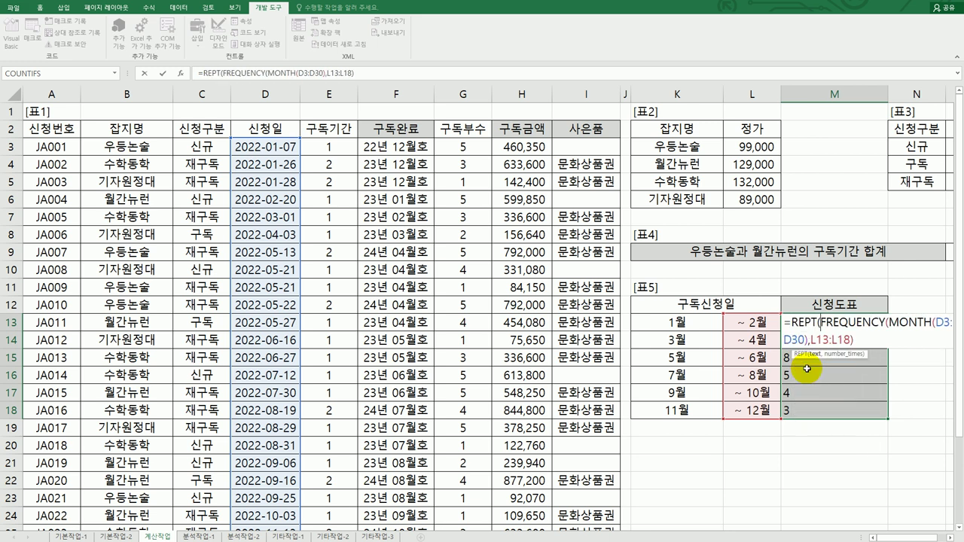
type("\"a")
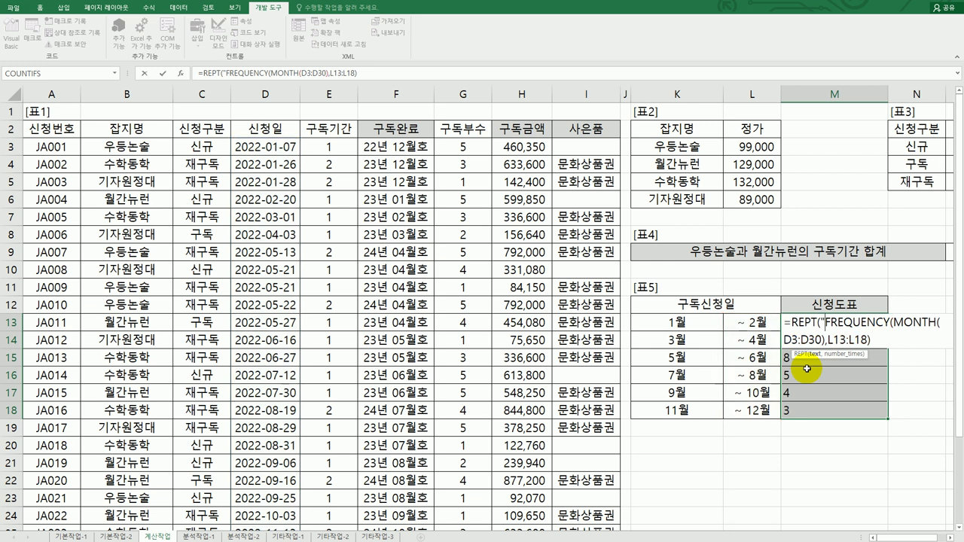
key("BackSpace")
Browse the ㅁ+Hanja symbol table looking for the ◈ character
type("ㅁ")
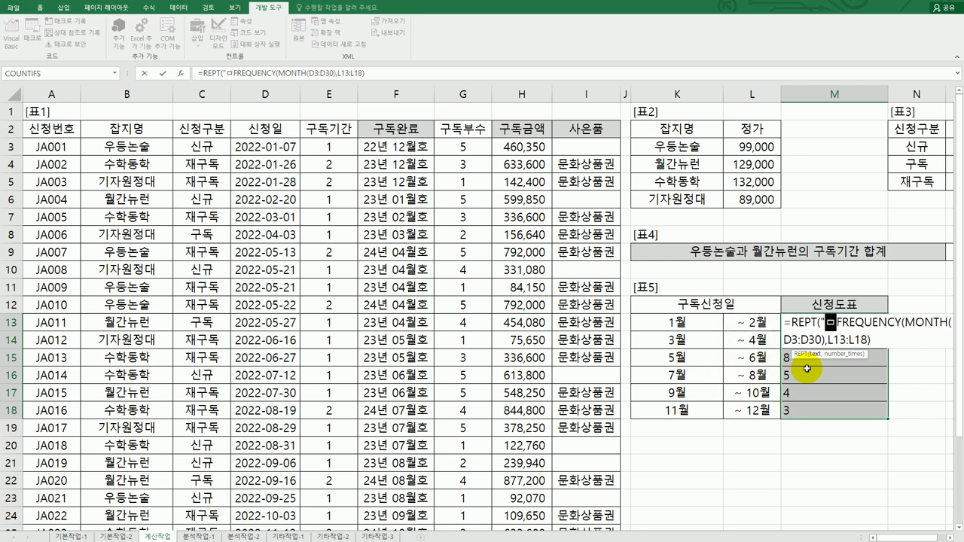
key("Hangul_Hanja")
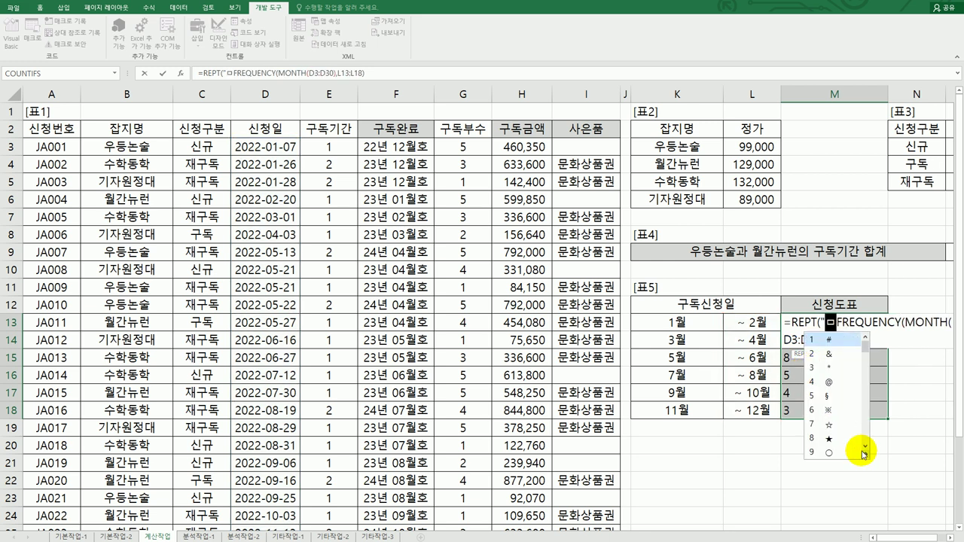
left_click(865, 455)
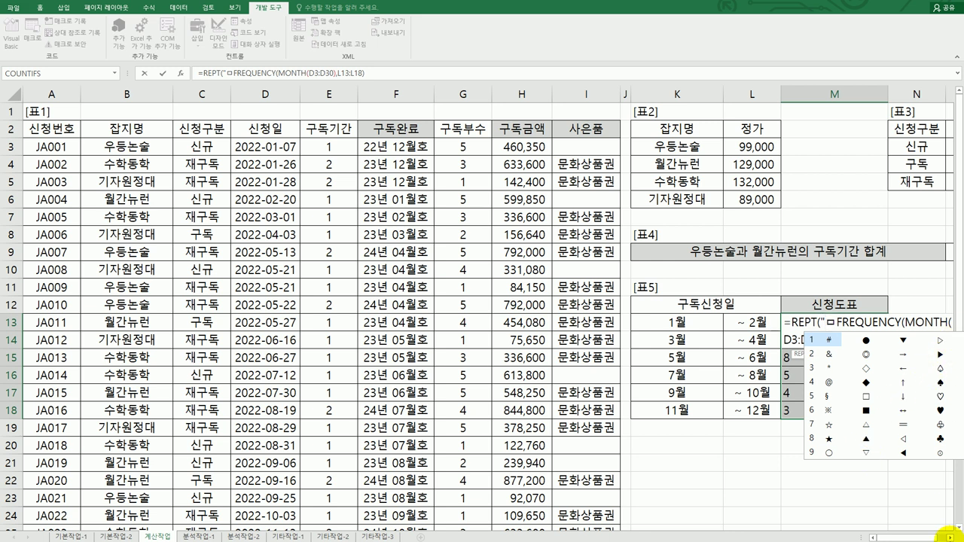
left_click(949, 537)
left_click(949, 537)
left_click(949, 537)
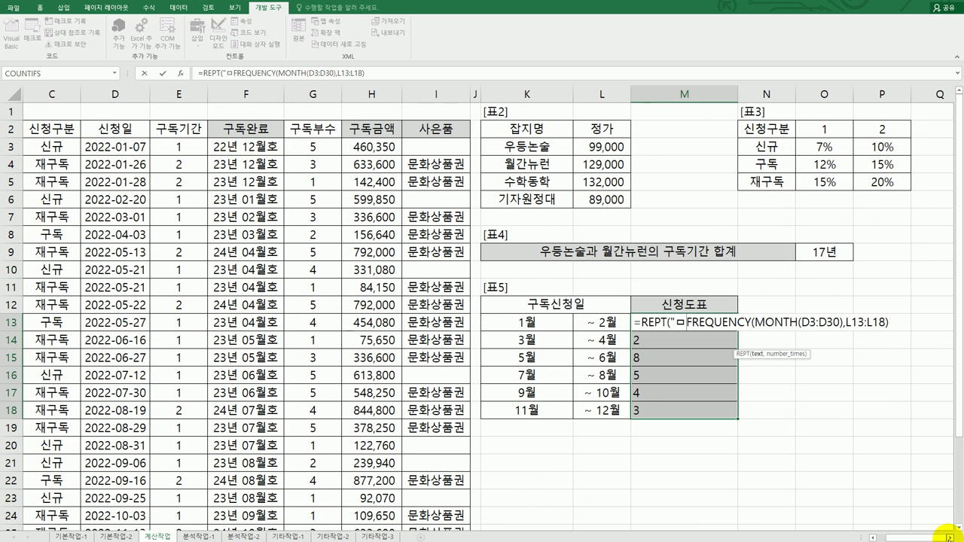
left_click(949, 537)
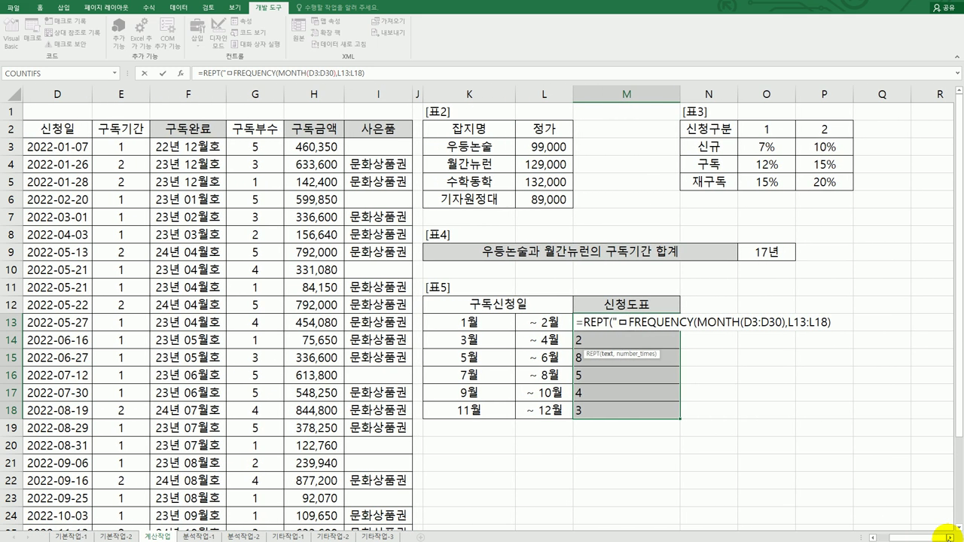
Insert ◈ and complete =REPT("◈",FREQUENCY(MONTH(D3:D30),L13:L18)) as an array formula
key("BackSpace")
type("ㅁ")
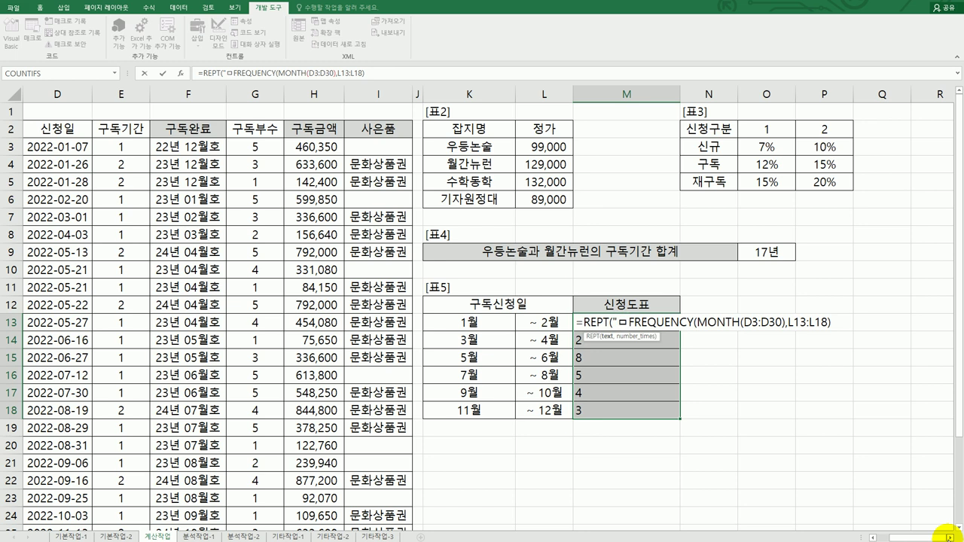
key("Hangul_Hanja")
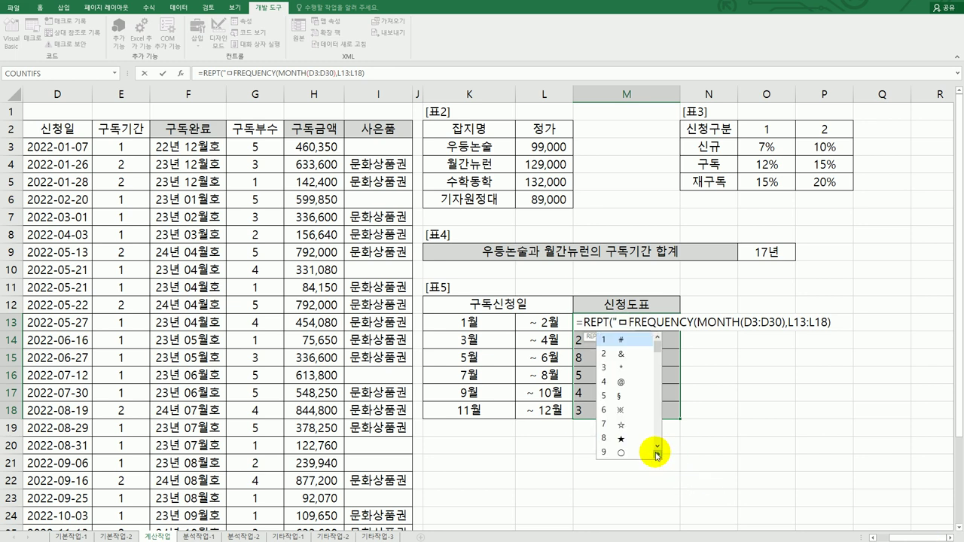
left_click(657, 454)
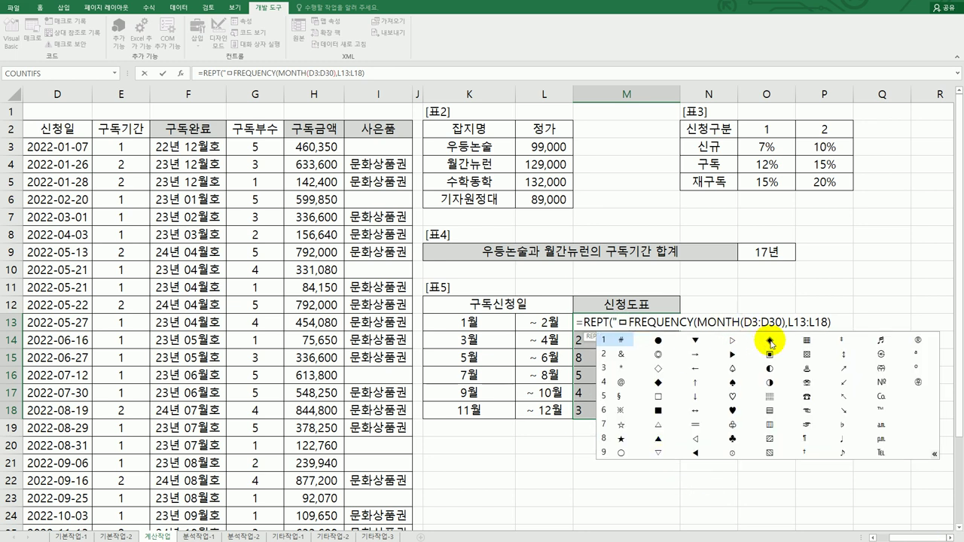
left_click(769, 340)
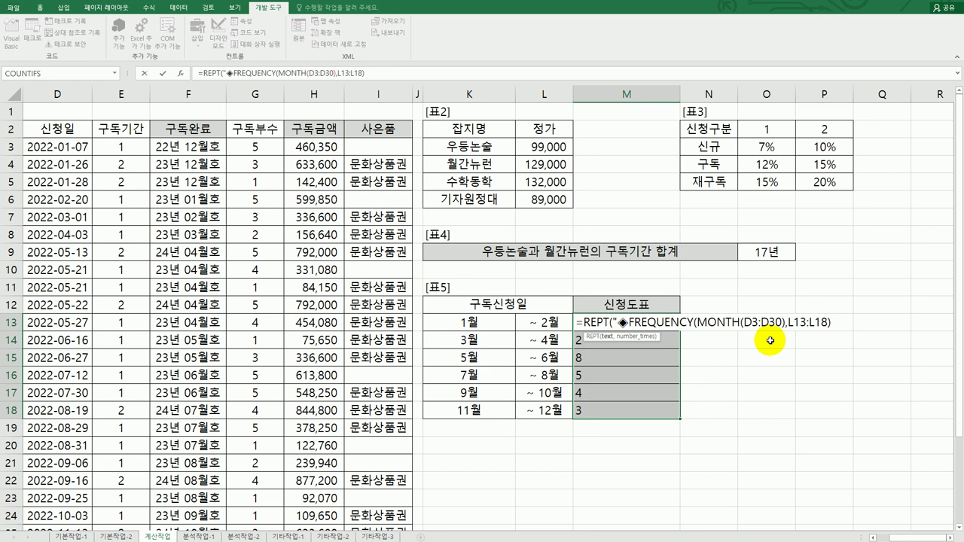
type("\"")
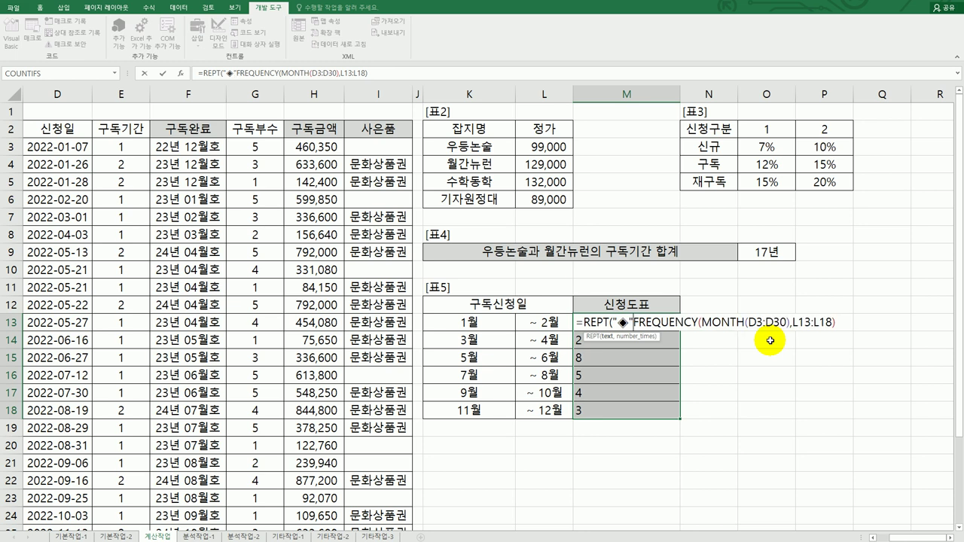
type(",")
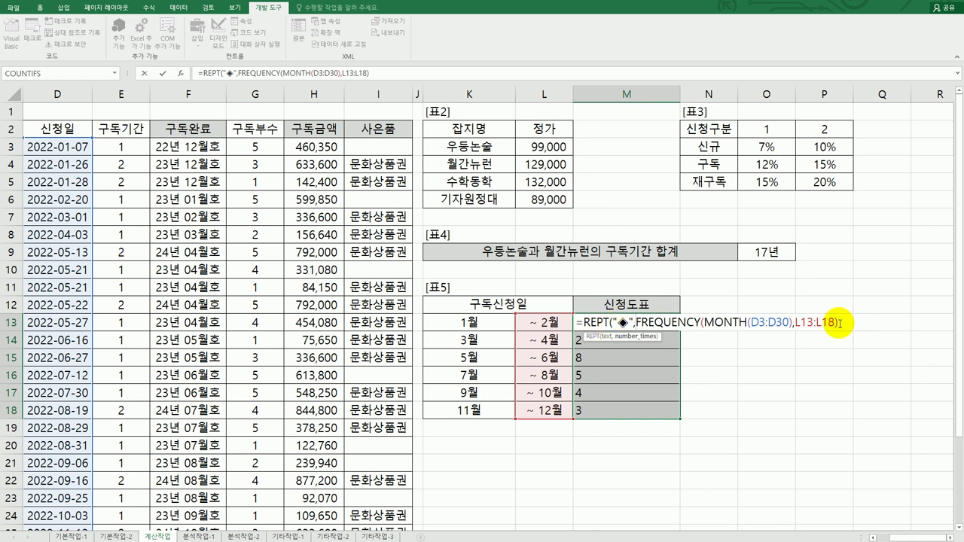
type(")")
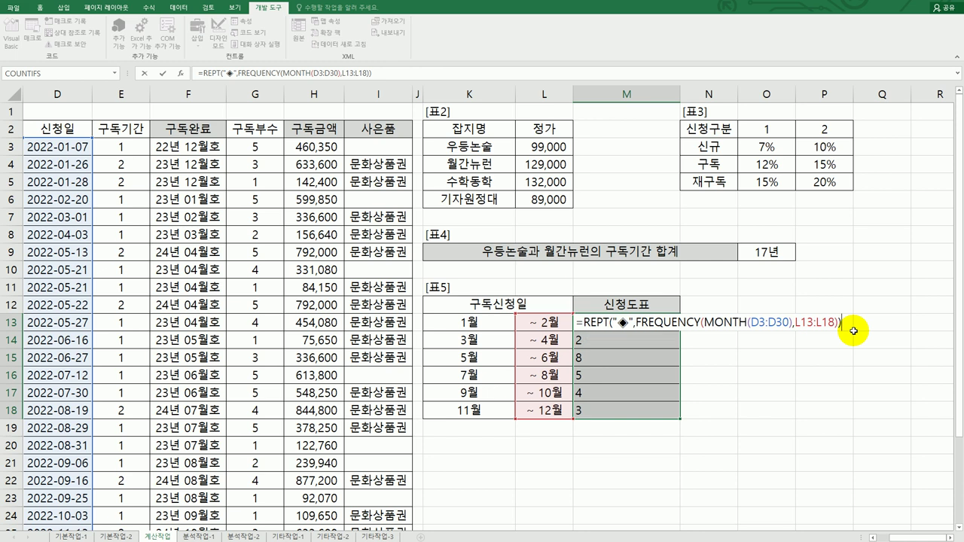
key("ctrl+shift+Return")
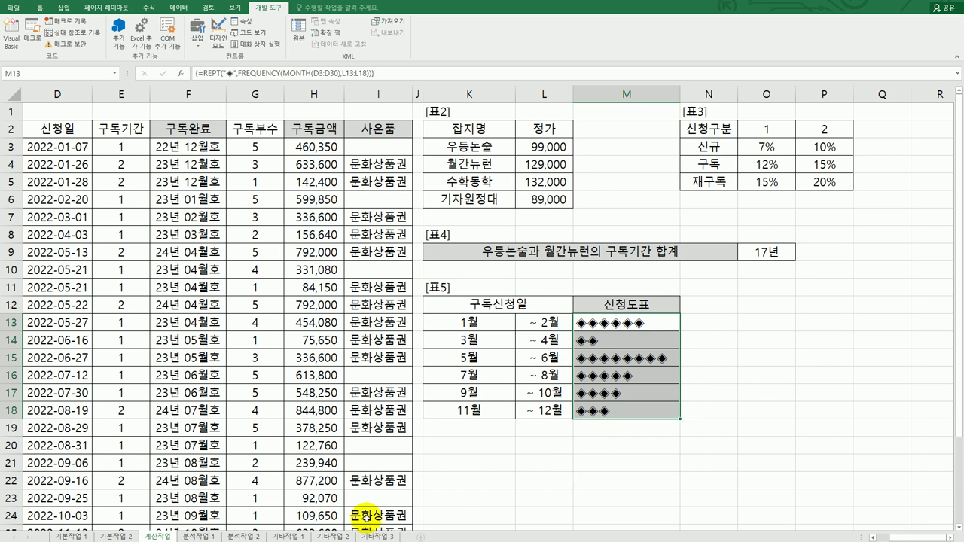
On the 분석작업-1 sheet, start a From Text import of the 항공현황 file
left_click(215, 536)
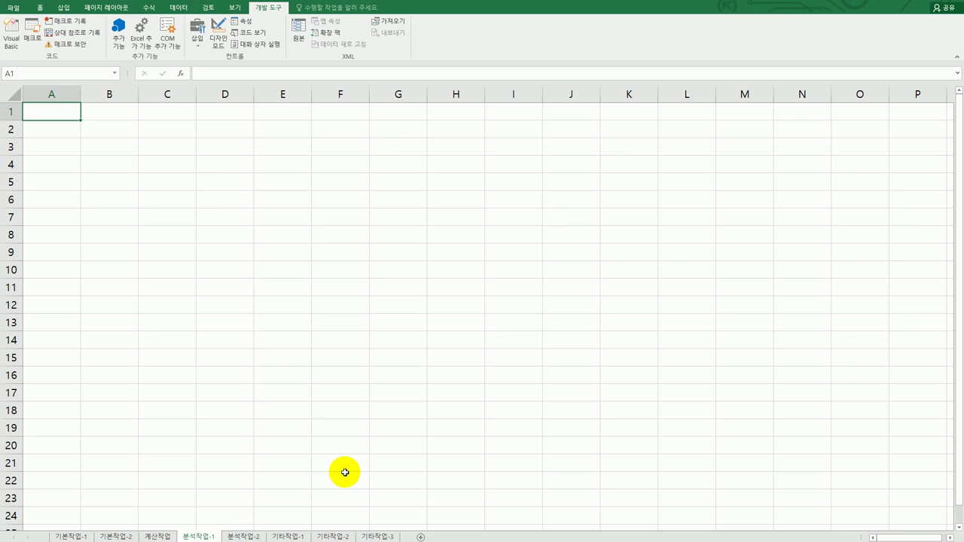
left_click(179, 9)
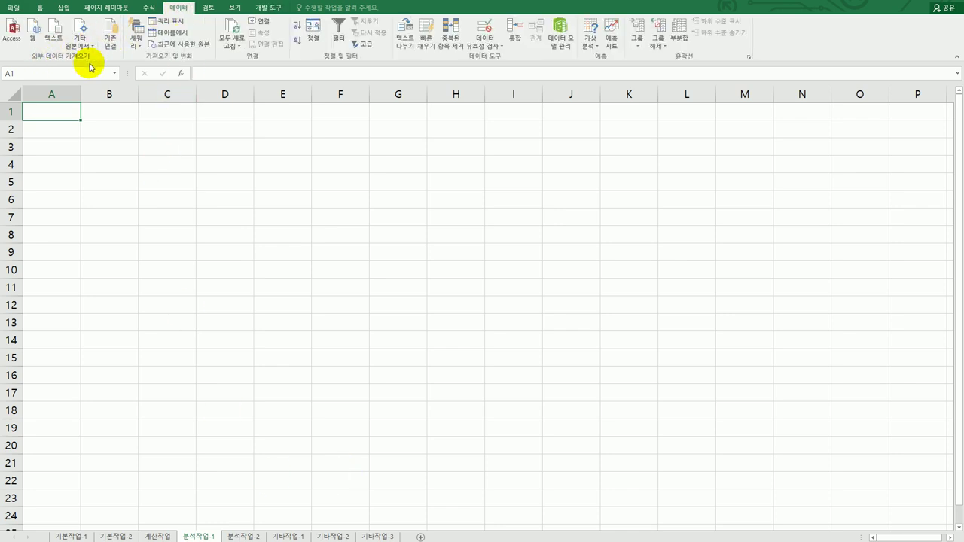
left_click(55, 40)
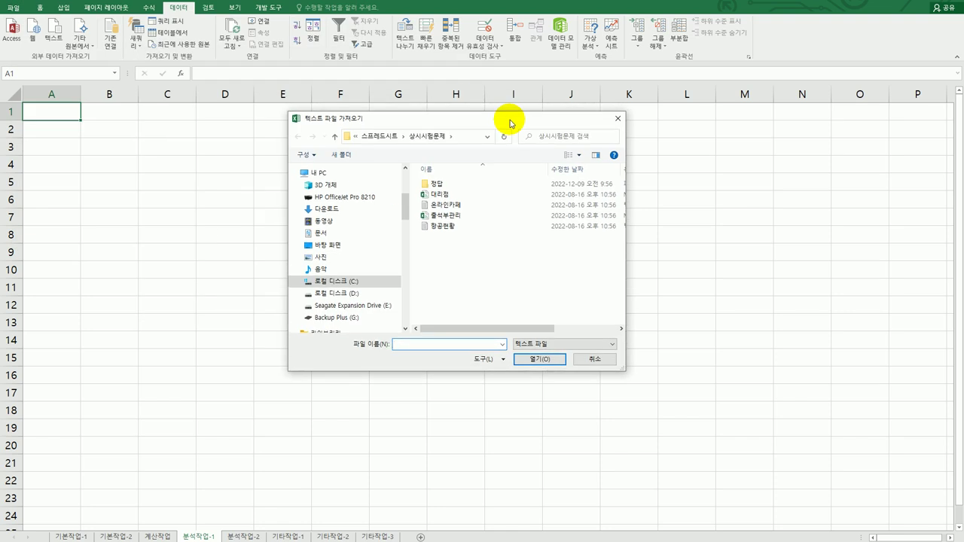
left_click(444, 229)
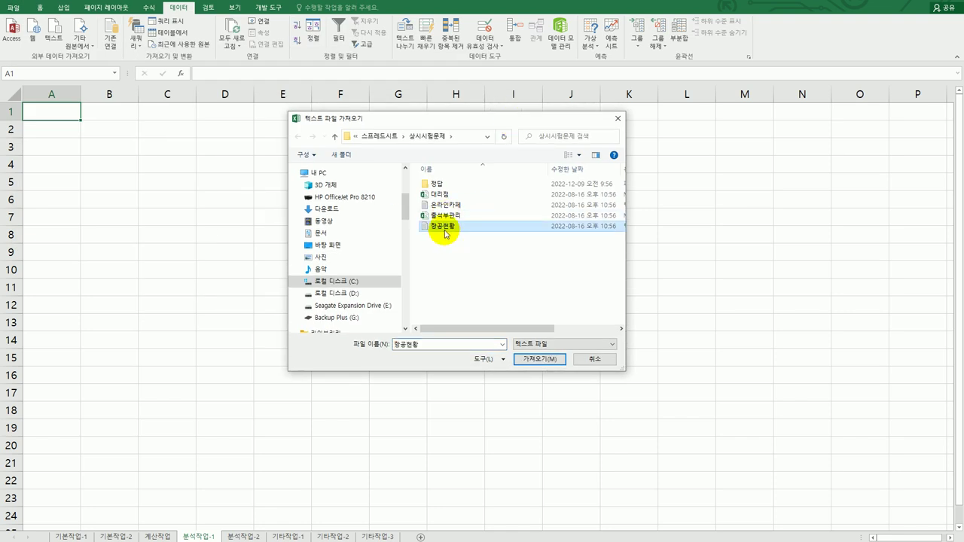
left_click(546, 362)
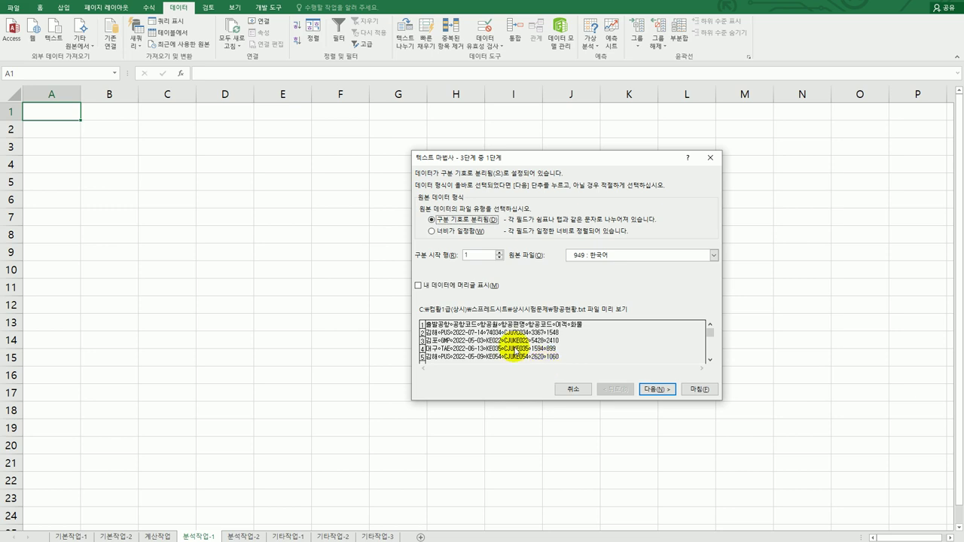
Run the Text Import Wizard with 'My data has headers' checked and default settings
left_click(460, 286)
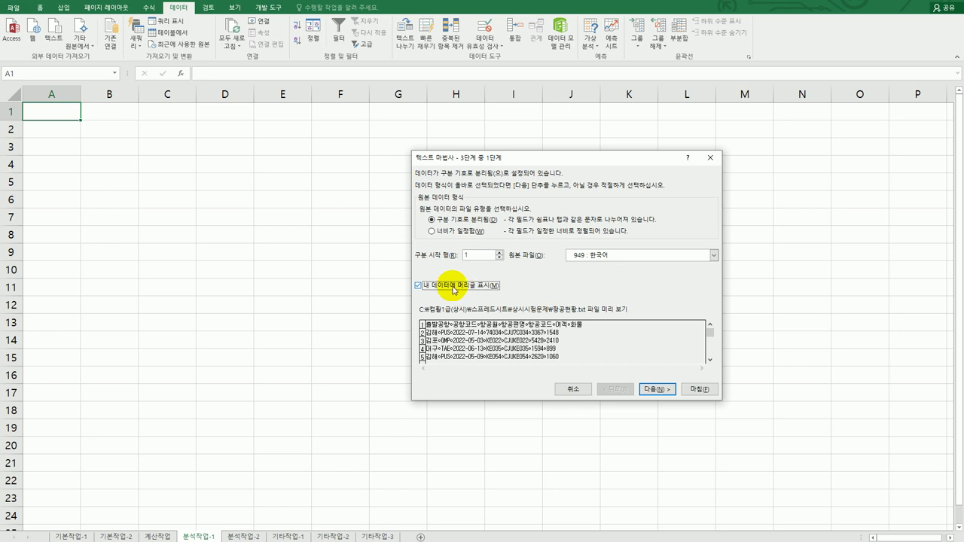
left_click(652, 390)
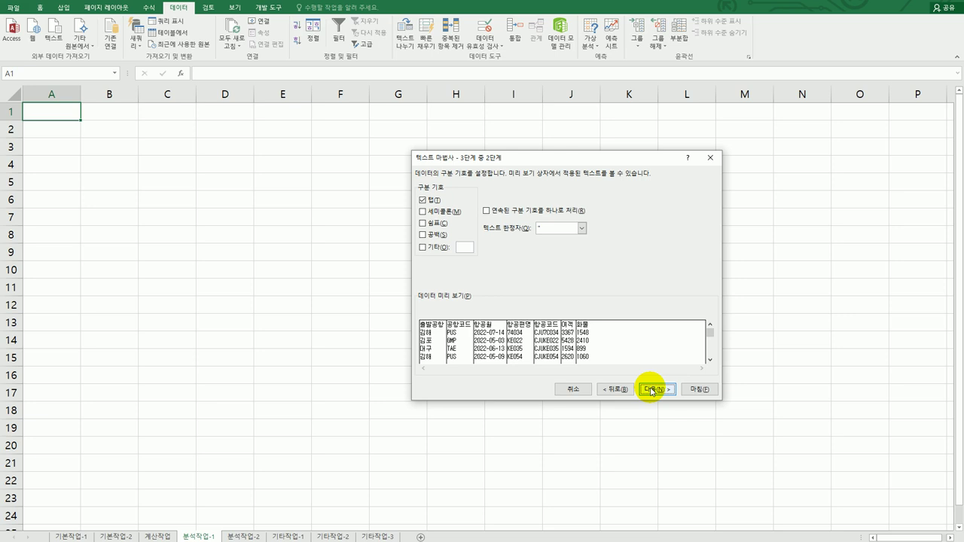
left_click(656, 391)
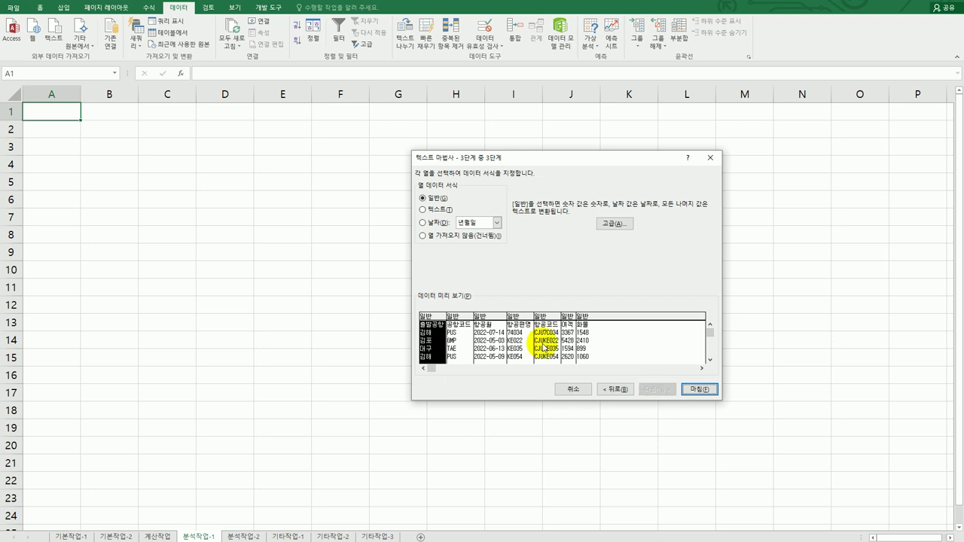
left_click(713, 392)
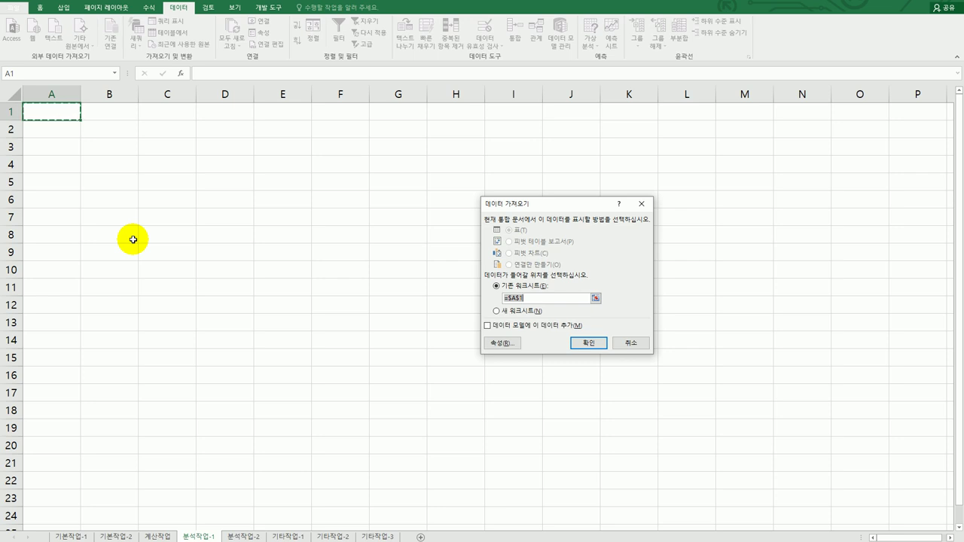
Import the data as a PivotTable Report added to the Data Model
left_click(495, 327)
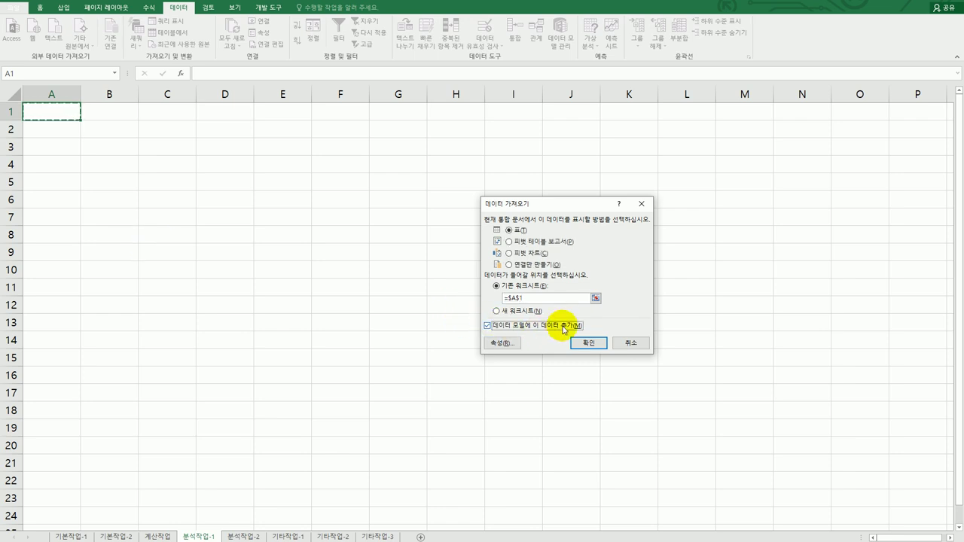
left_click(549, 242)
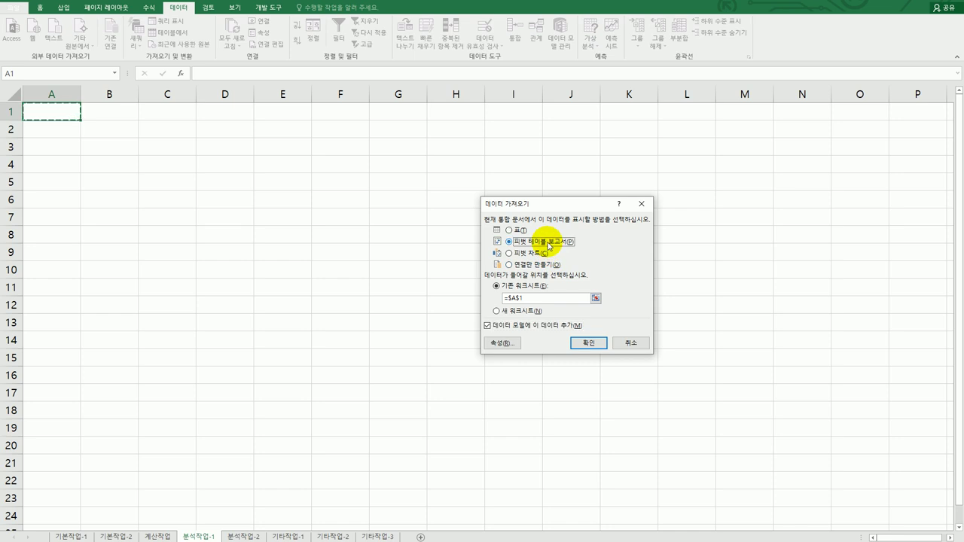
left_click(582, 341)
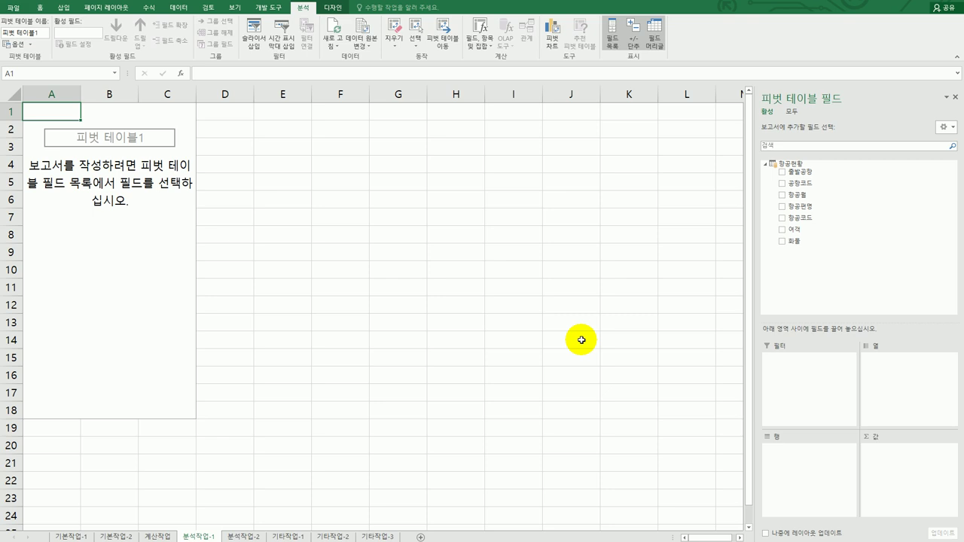
Place 출발공항 in the pivot, 항공월 in Rows, and 여객 and 화물 in Values
left_click_drag(795, 172, 887, 380)
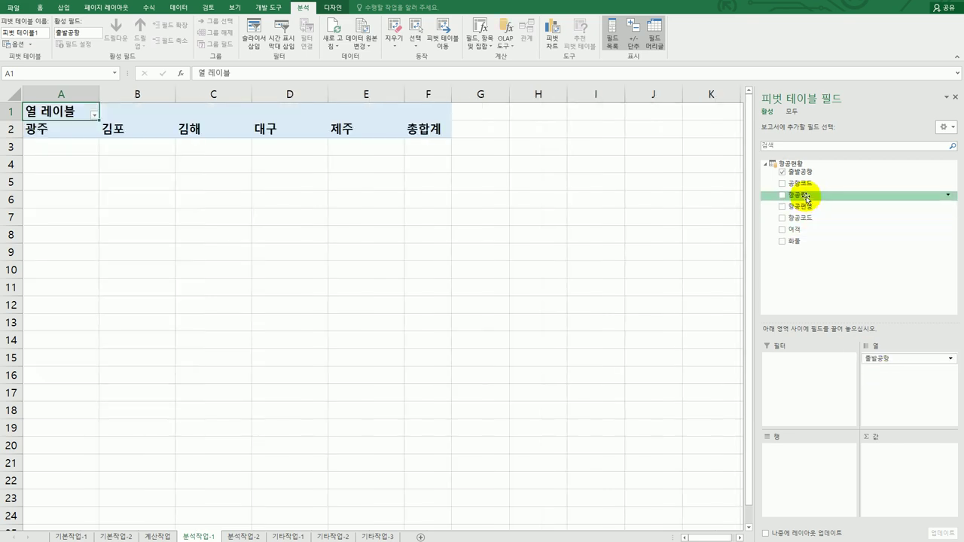
left_click_drag(805, 198, 788, 458)
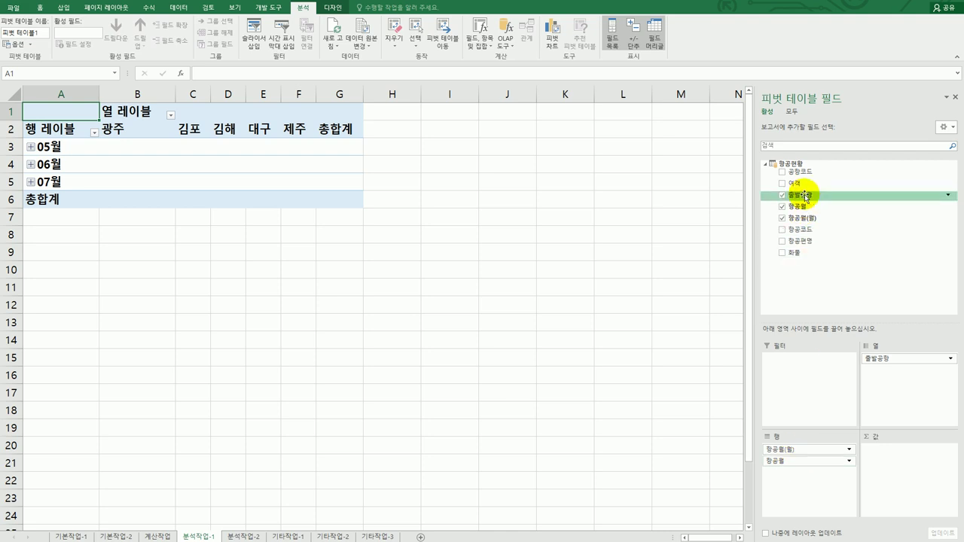
left_click_drag(805, 185, 873, 465)
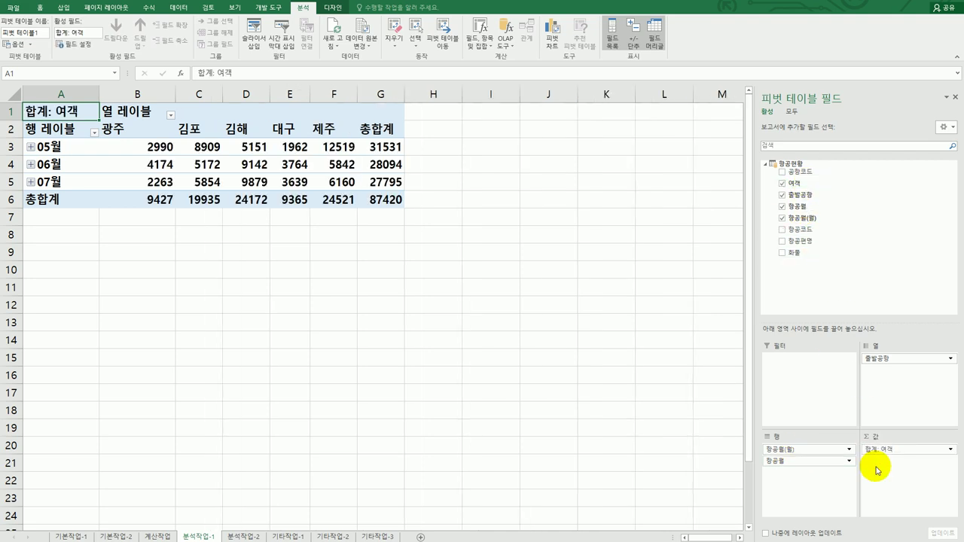
left_click_drag(806, 254, 876, 476)
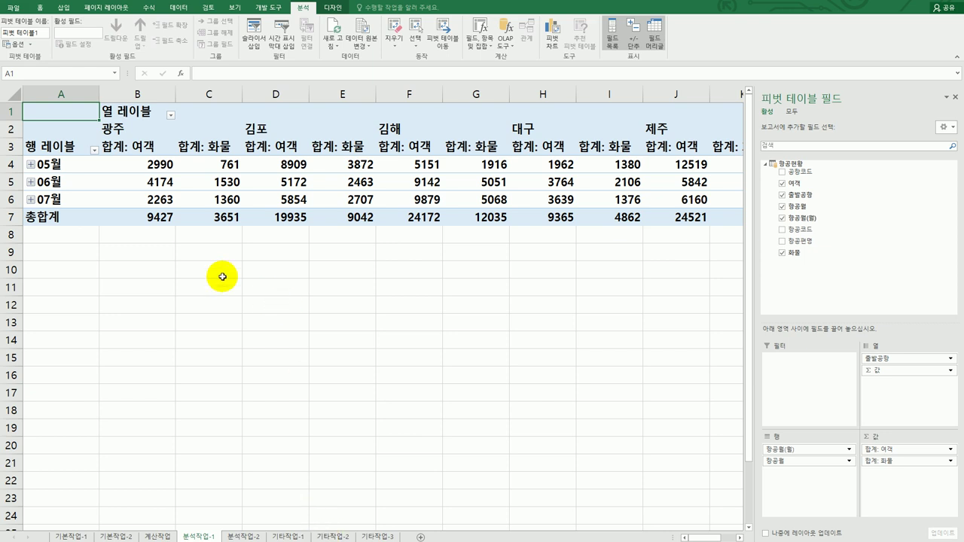
mouse_move(179, 205)
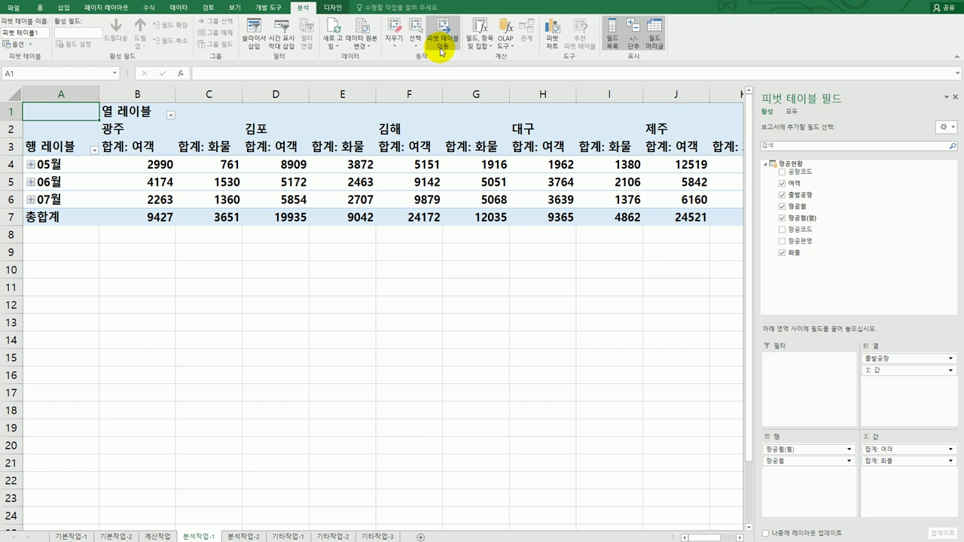
Move the pivot table to 분석작업-1!$B$4
left_click(441, 43)
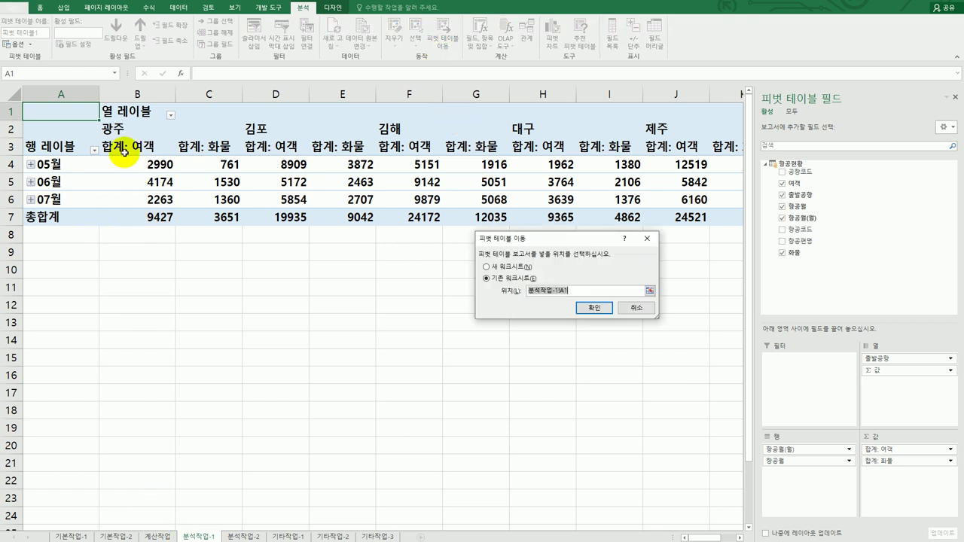
left_click(125, 162)
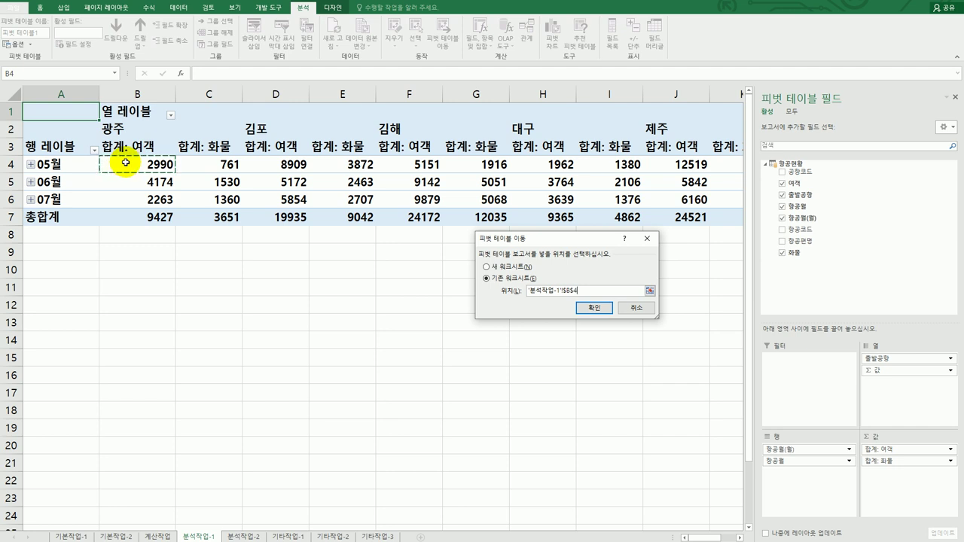
left_click(583, 307)
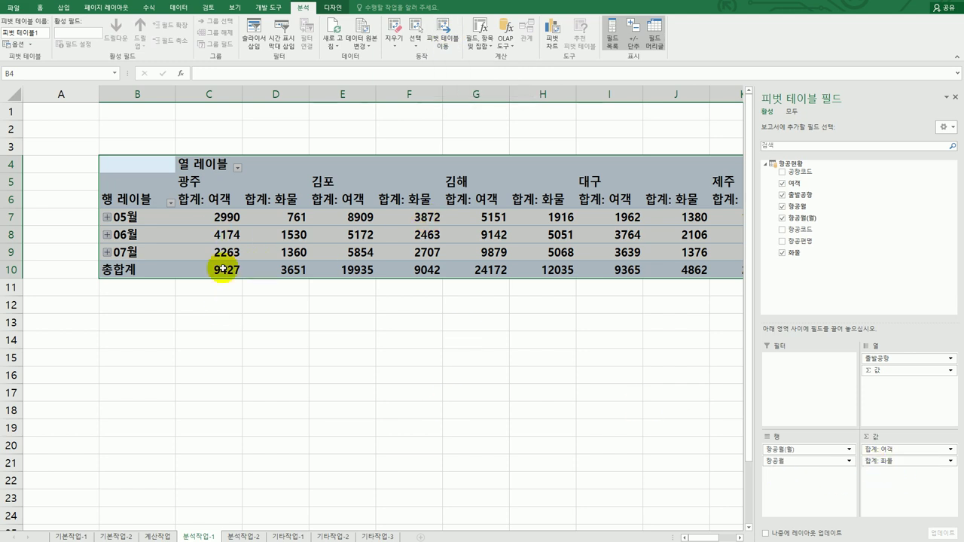
Change the 합계: 여객 and 합계: 화물 value fields to summarize by Average
left_click(203, 200)
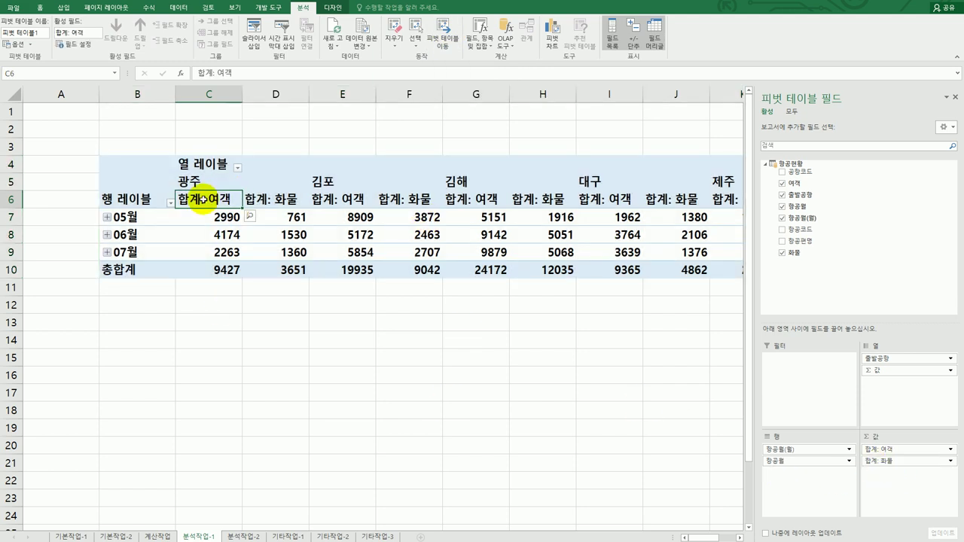
right_click(203, 199)
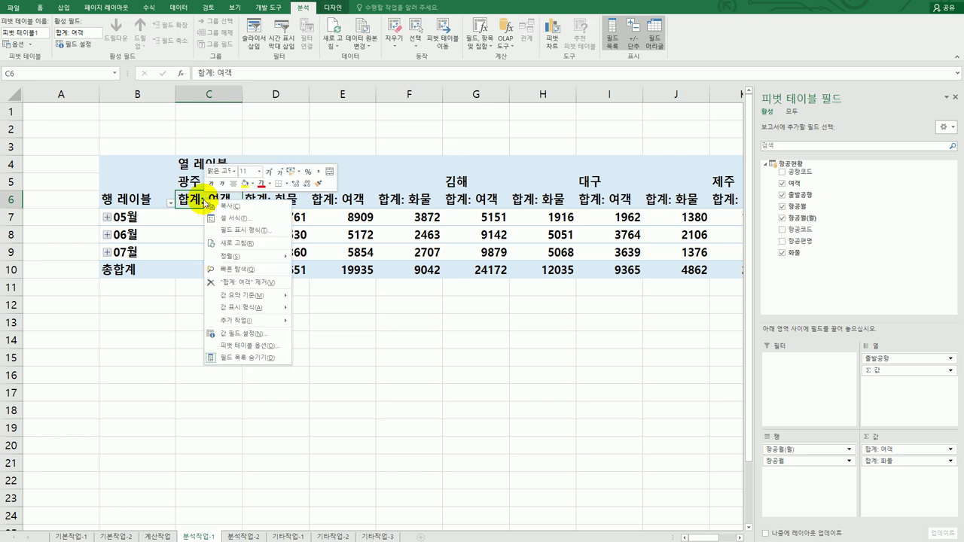
mouse_move(275, 300)
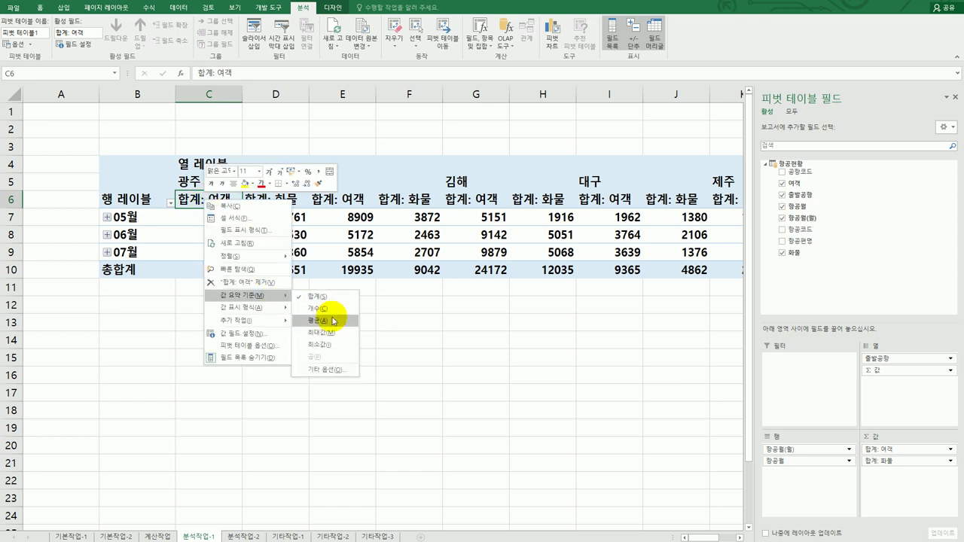
left_click(319, 320)
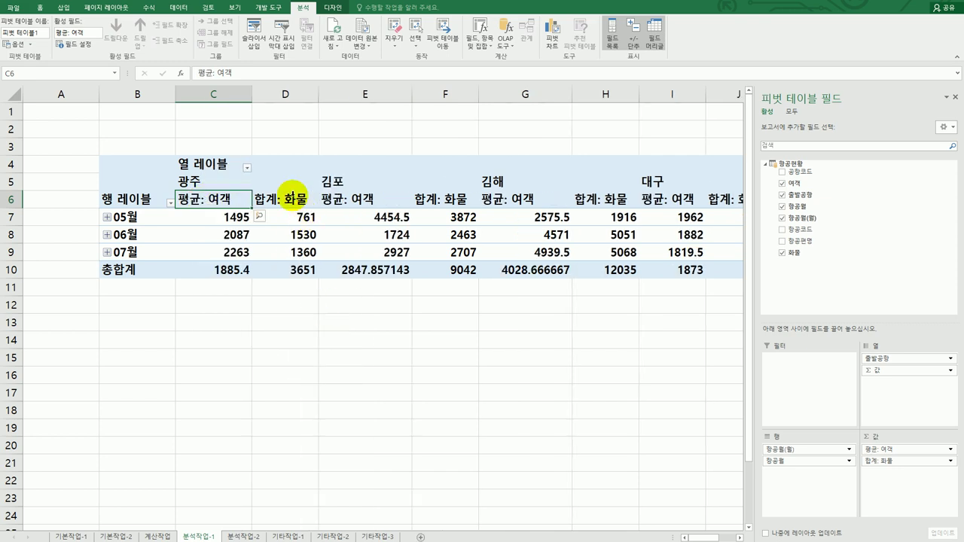
left_click(289, 200)
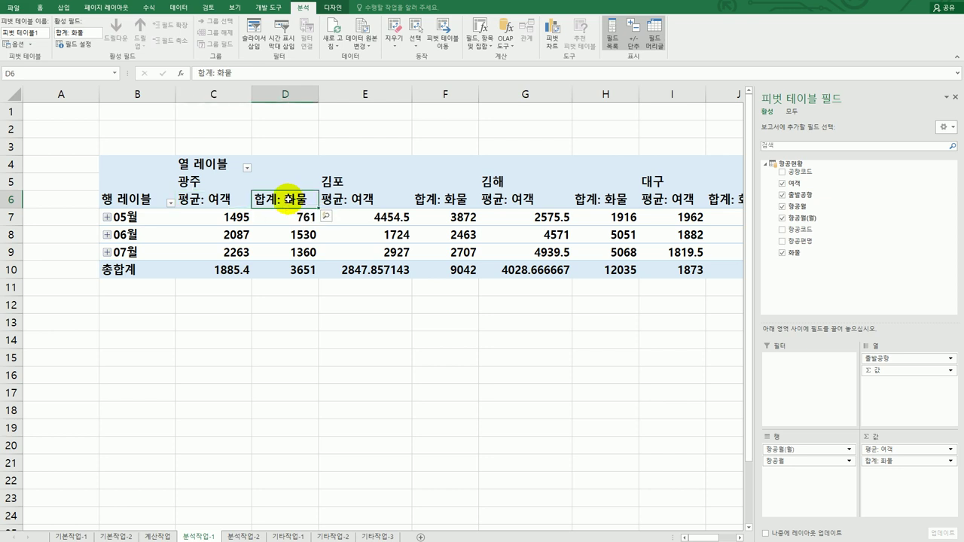
right_click(289, 201)
mouse_move(334, 295)
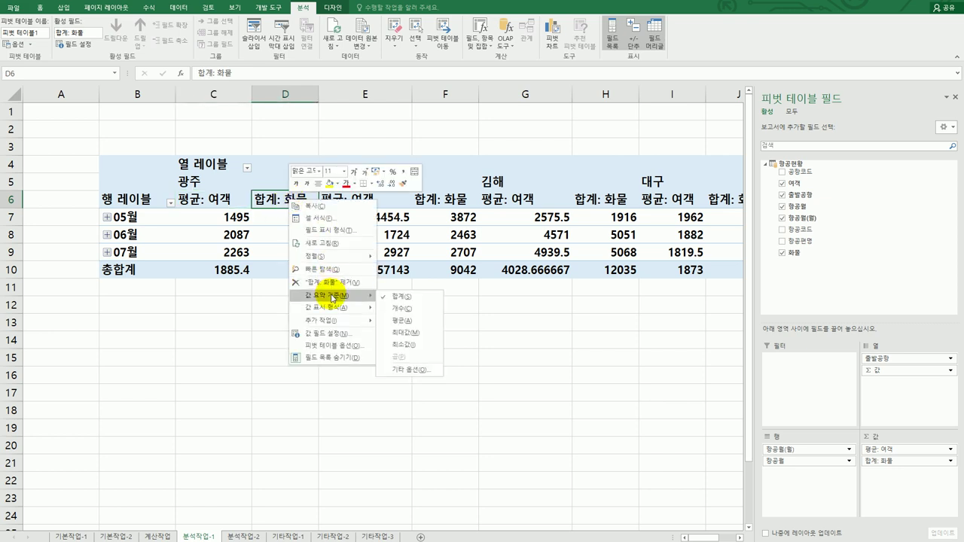
left_click(426, 319)
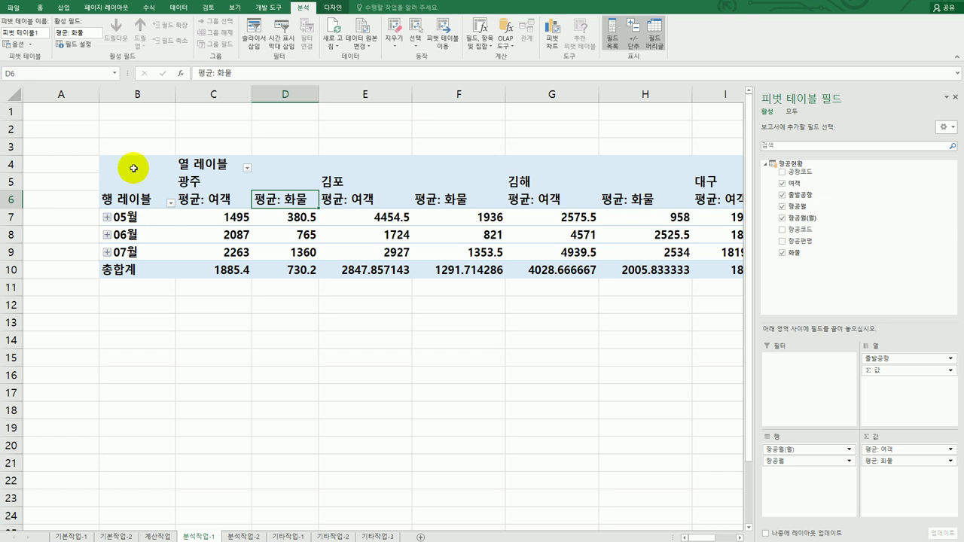
Apply the Outline Form report layout and move Σ 값 from Columns to Rows
left_click(329, 9)
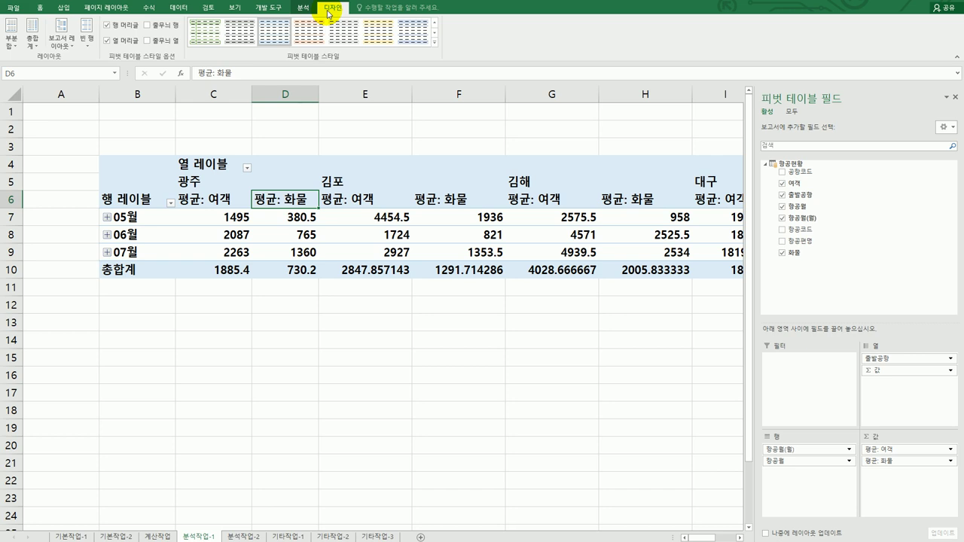
left_click(62, 38)
left_click(81, 83)
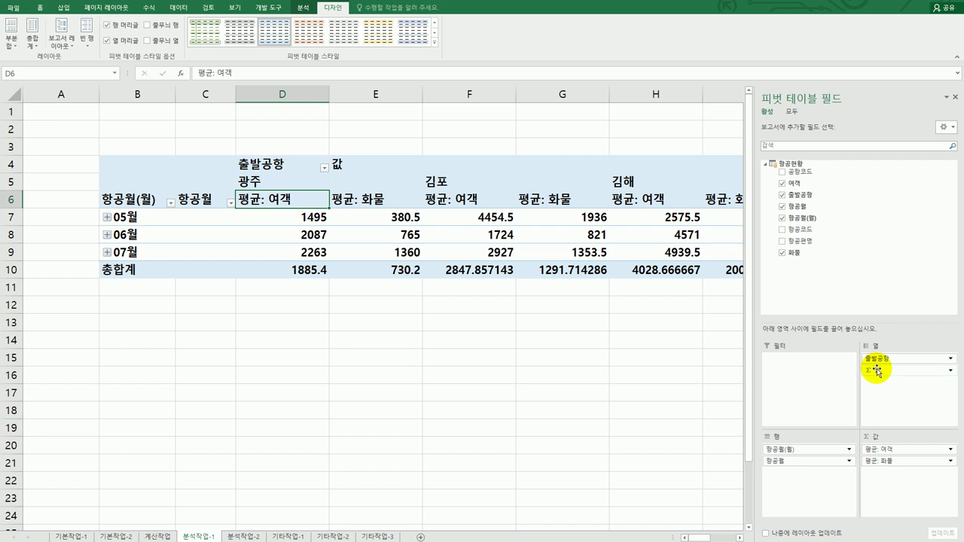
left_click_drag(878, 374, 800, 493)
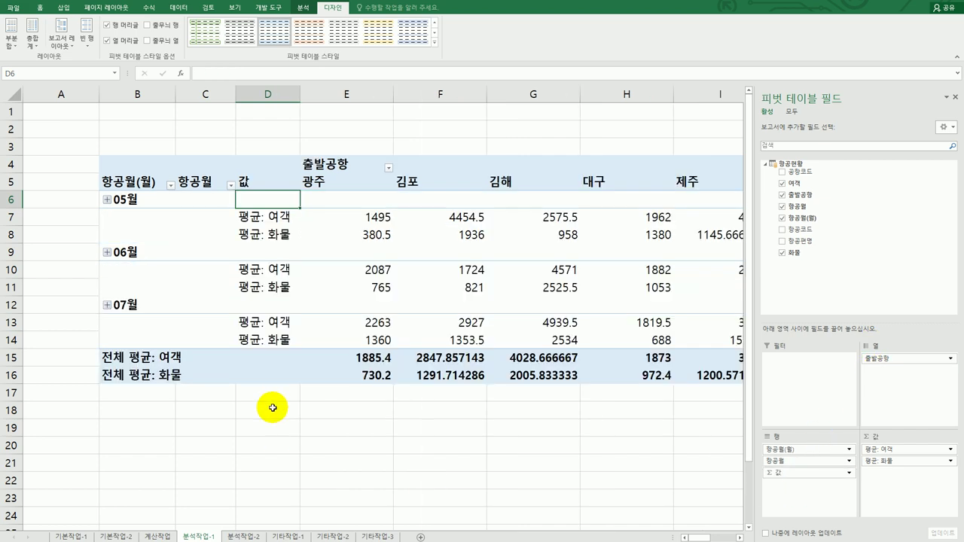
mouse_move(444, 363)
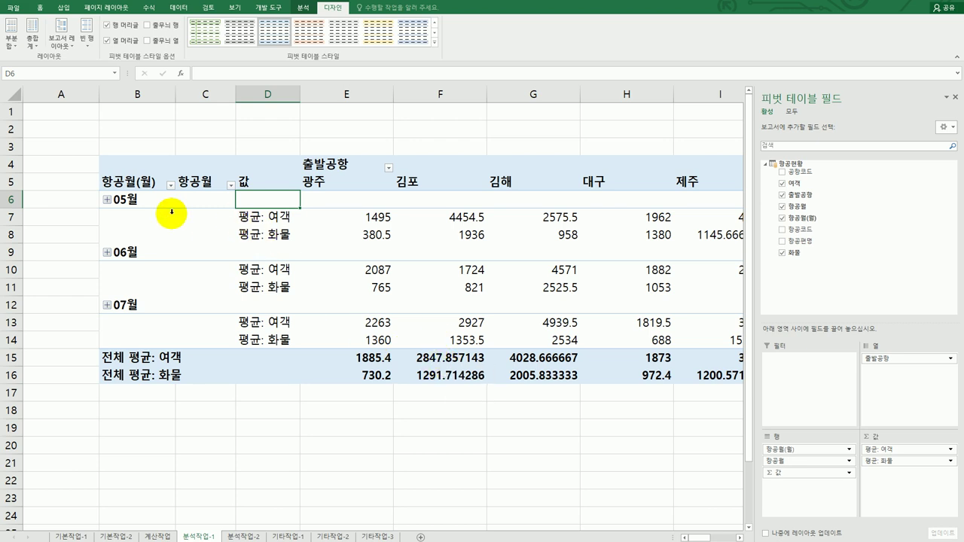
Regroup the 05월–07월 date labels by 월 only
left_click(131, 199)
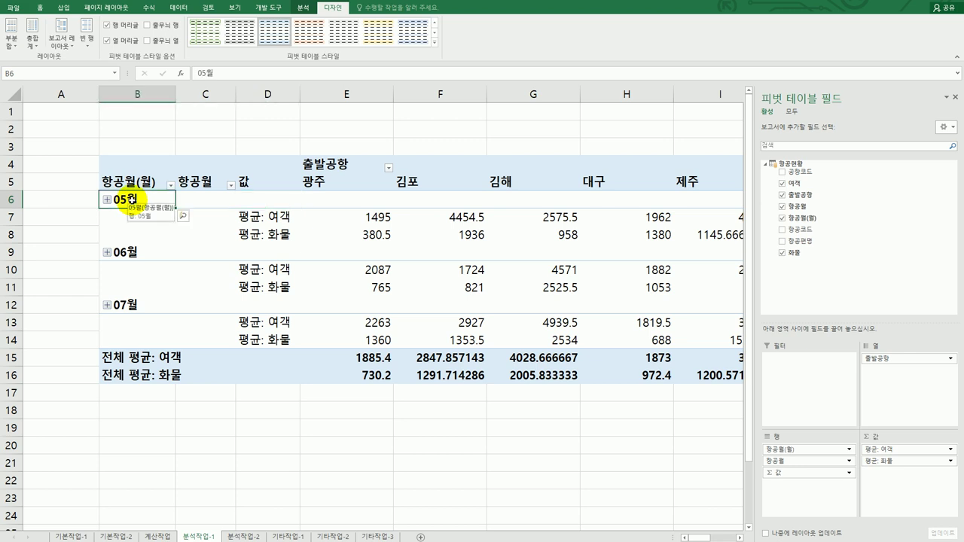
right_click(133, 200)
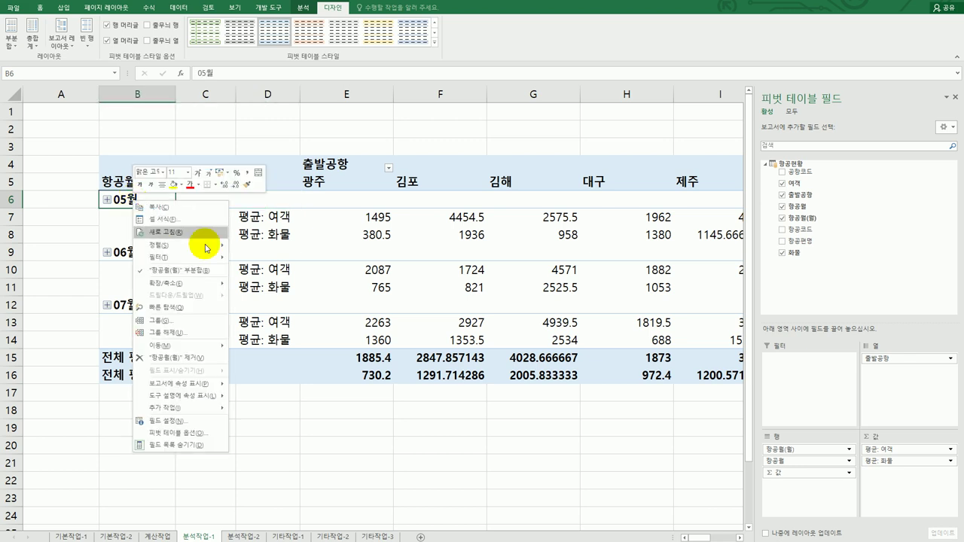
left_click(181, 323)
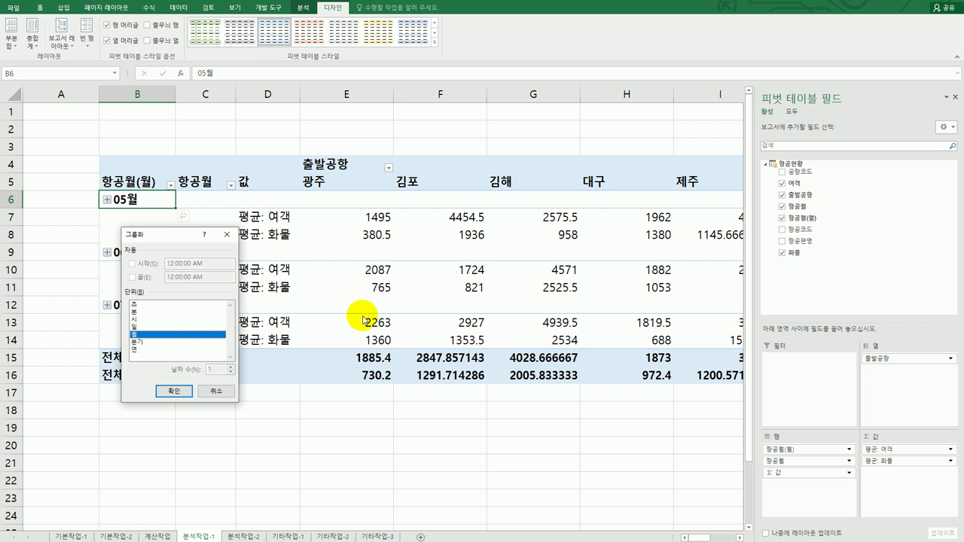
left_click(168, 337)
left_click(167, 336)
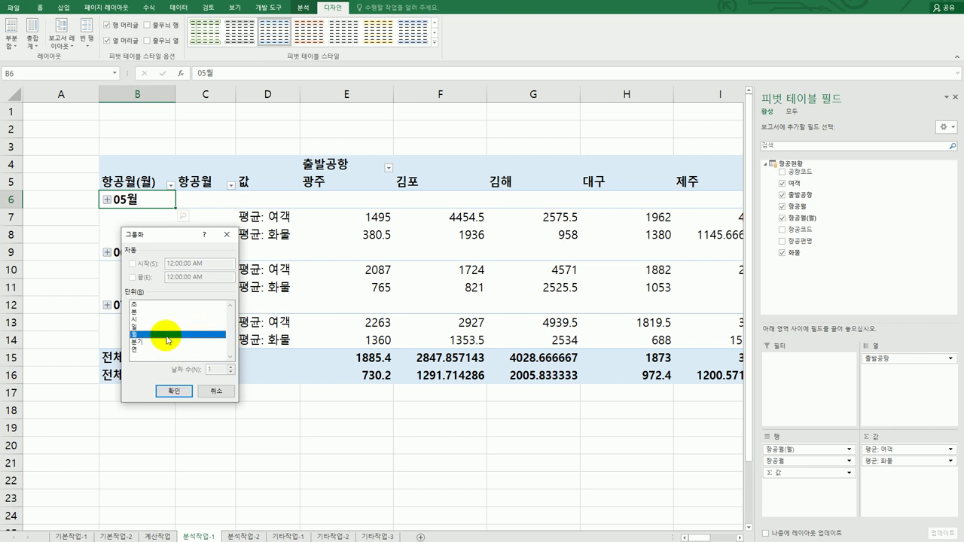
left_click(174, 390)
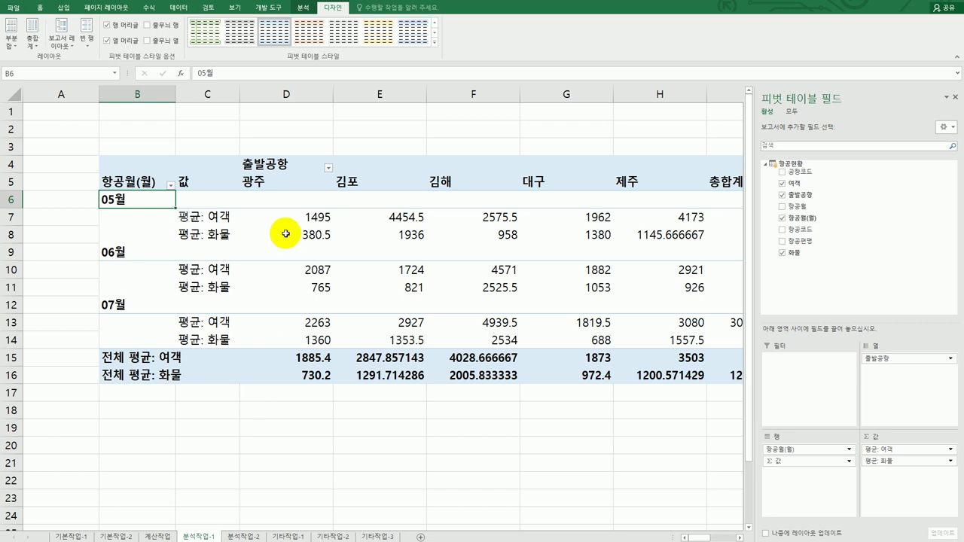
Format 평균: 여객 as Number with 1 decimal place and a 1000 separator
left_click(210, 218)
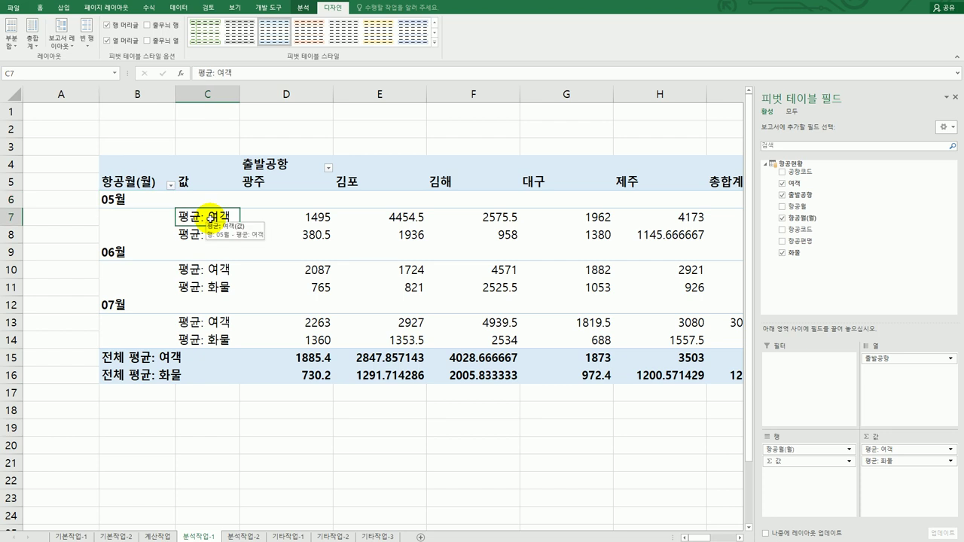
double_click(211, 219)
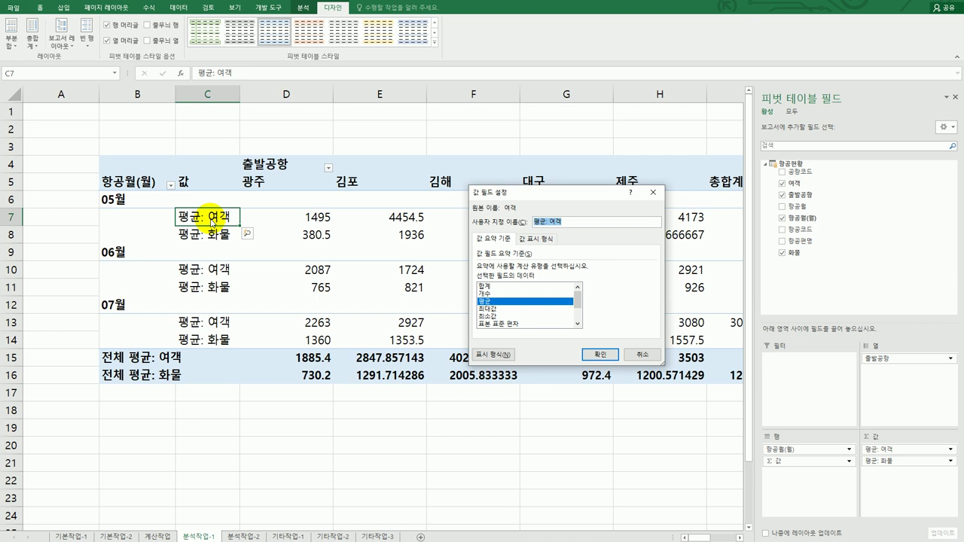
left_click(497, 354)
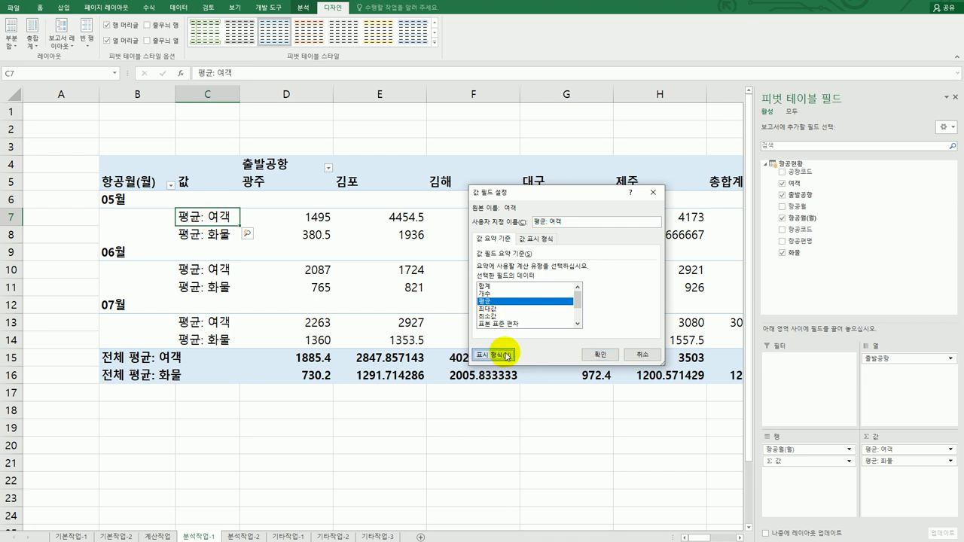
left_click(453, 200)
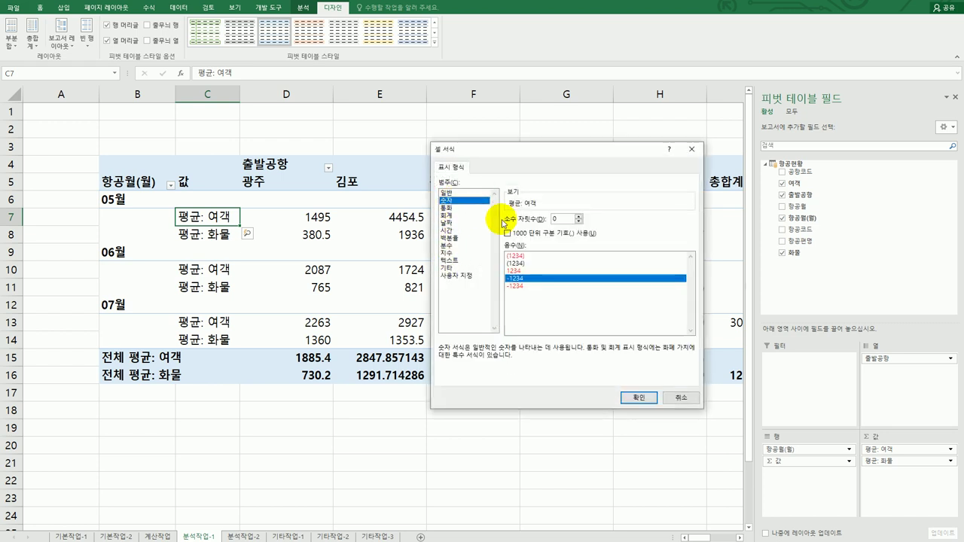
left_click(522, 235)
left_click(579, 216)
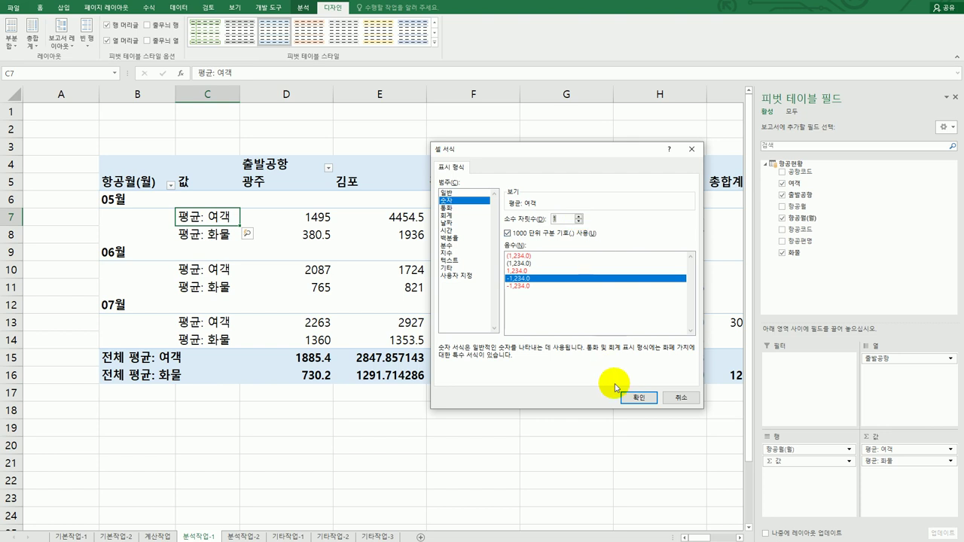
left_click(639, 397)
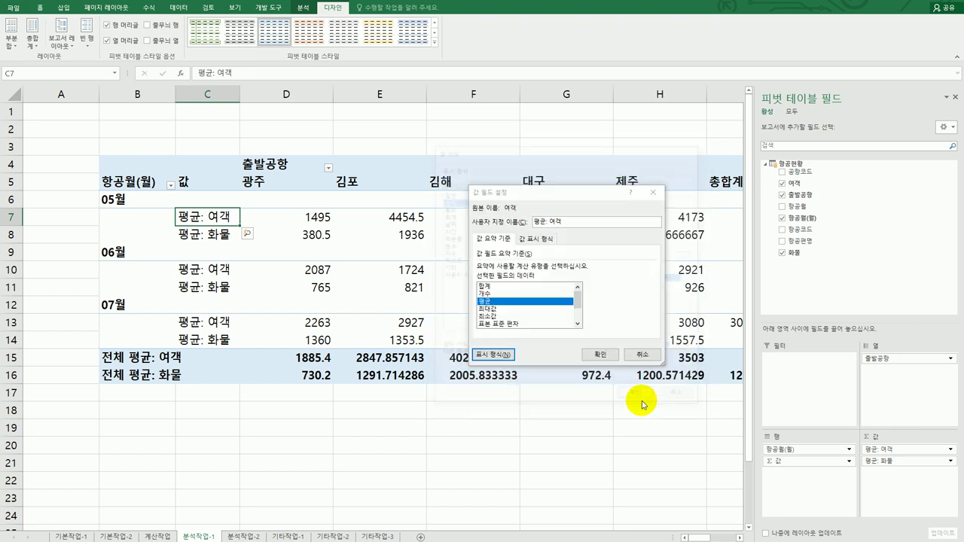
left_click(600, 354)
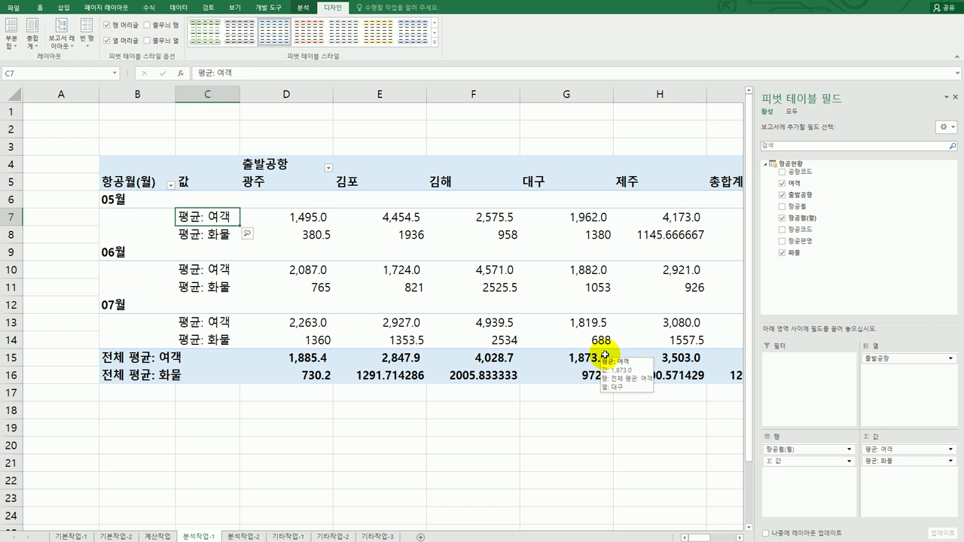
Set 평균: 화물's value field number format to 숫자, 1 decimal, 1000 단위 구분 기호
left_click(199, 234)
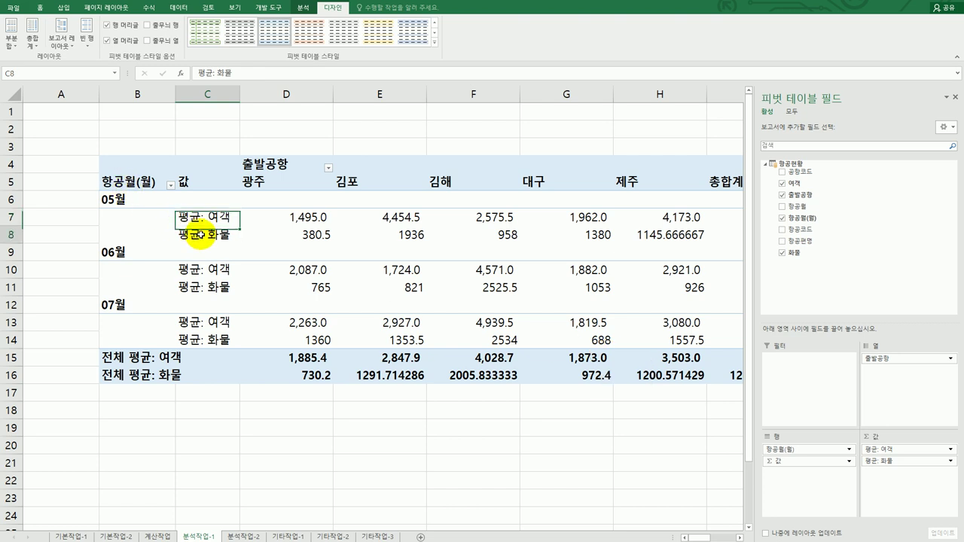
right_click(199, 234)
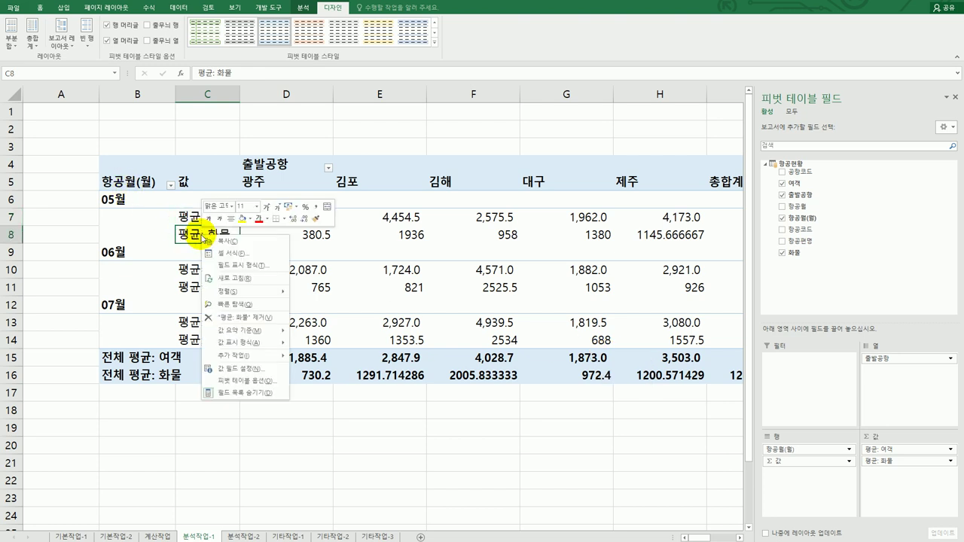
left_click(279, 370)
left_click_drag(281, 286, 460, 128)
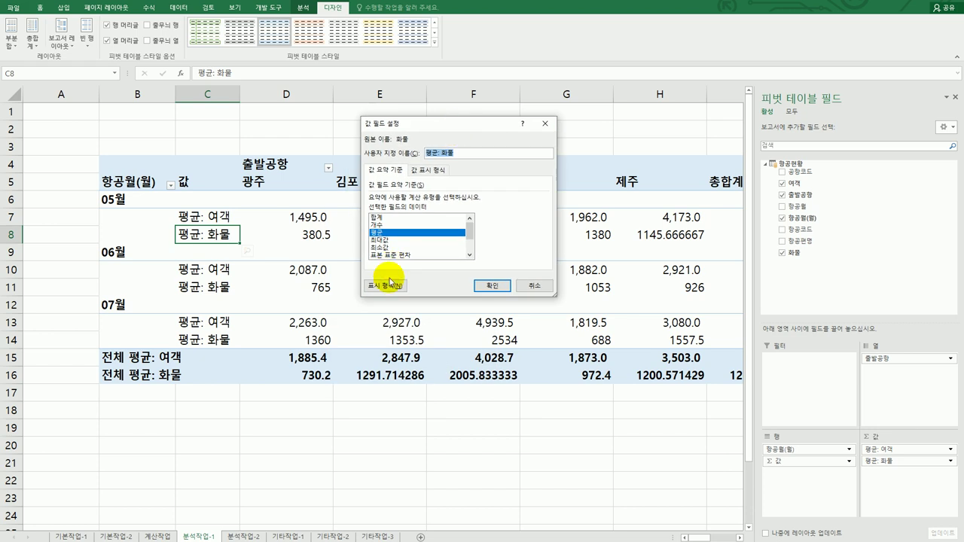
left_click(387, 287)
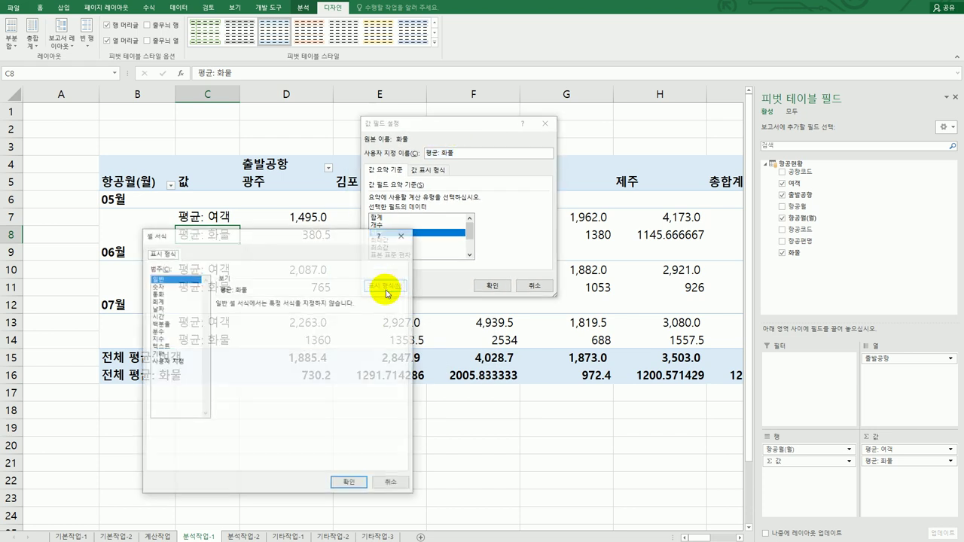
left_click(181, 293)
left_click(157, 285)
left_click(247, 319)
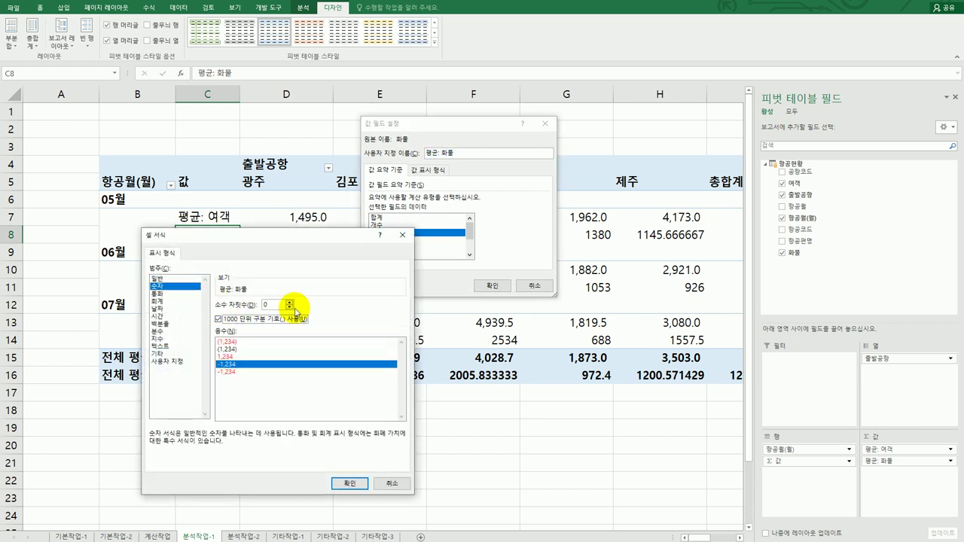
left_click(290, 301)
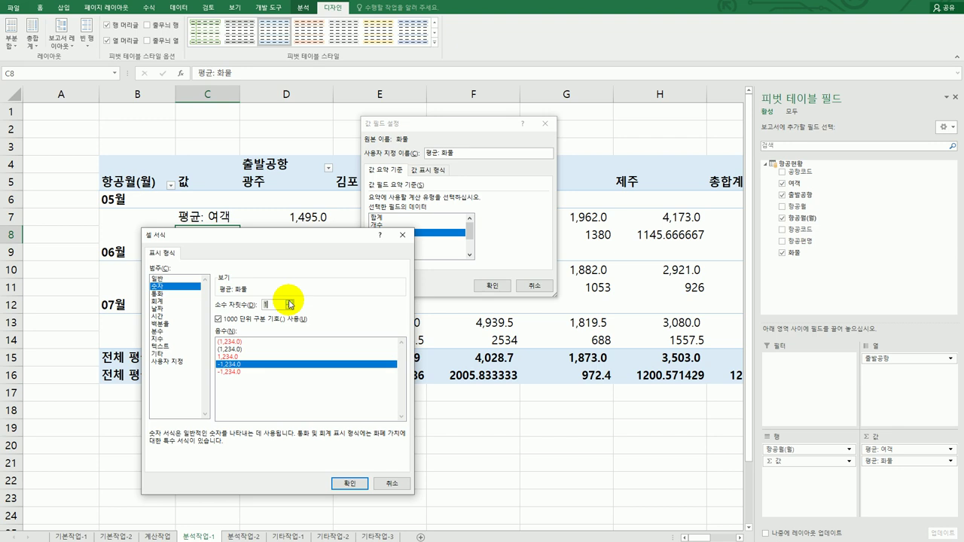
left_click(346, 484)
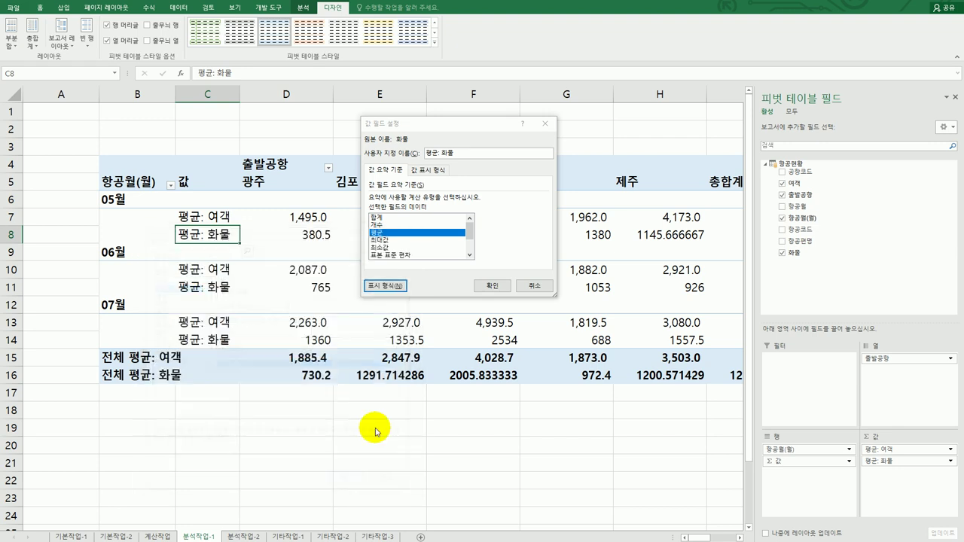
left_click(490, 285)
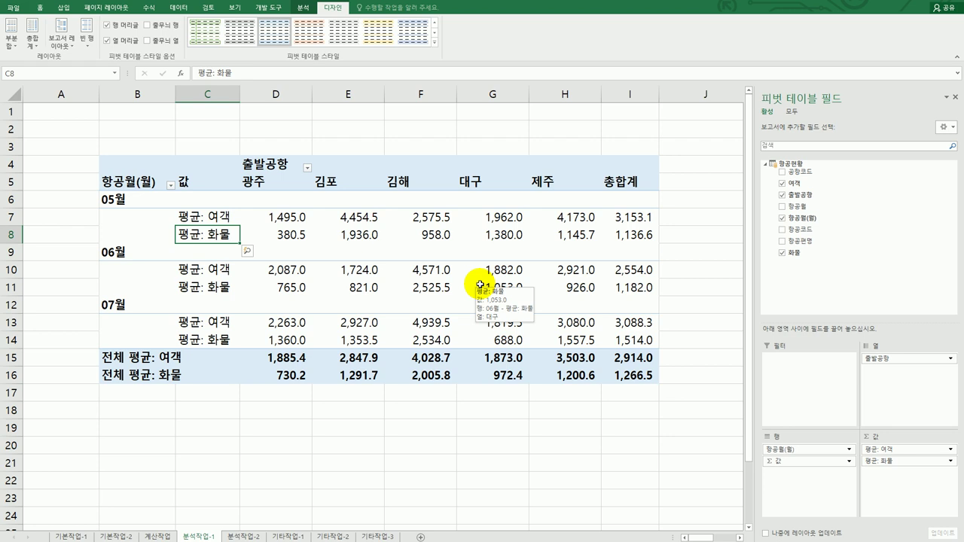
Set grand totals to columns only and apply a green Medium pivot style to the averages table
left_click(33, 46)
left_click(51, 127)
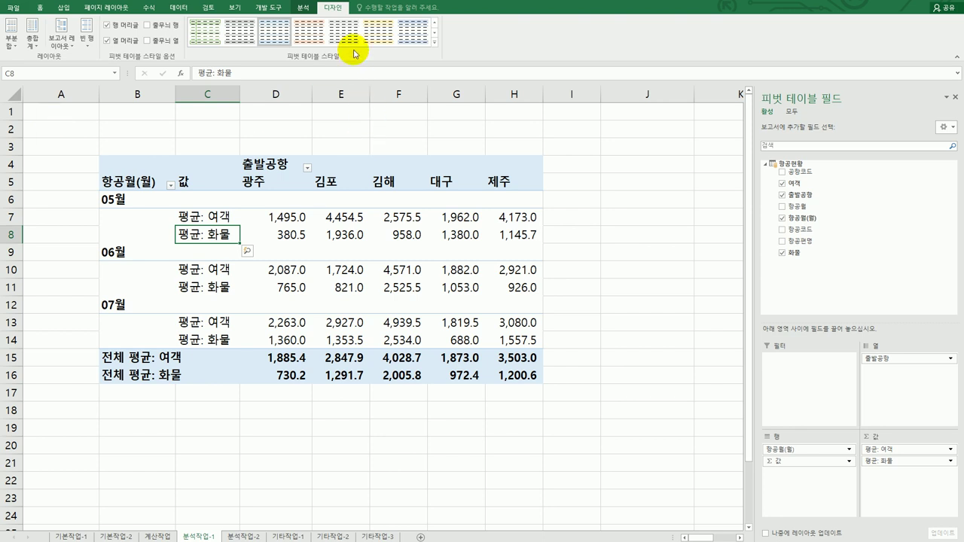
left_click(433, 41)
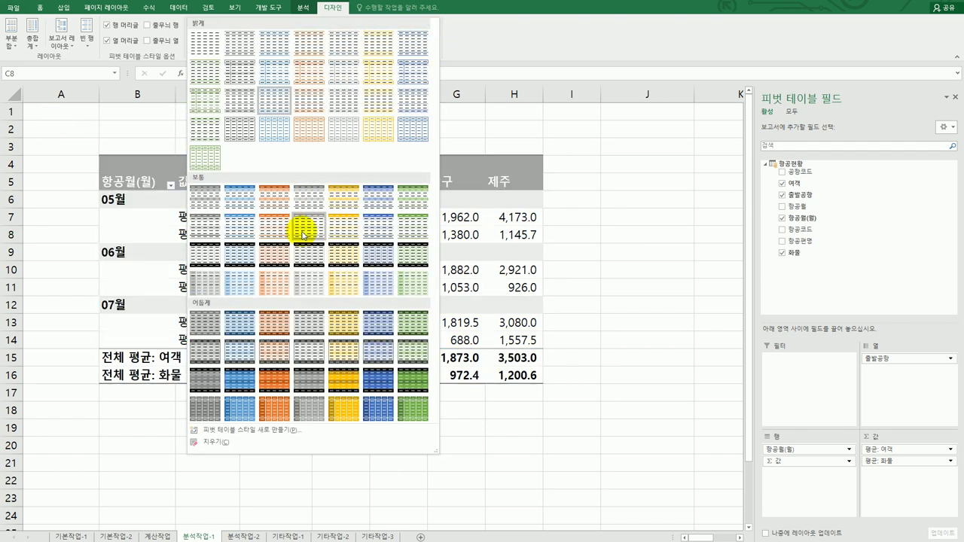
left_click(407, 231)
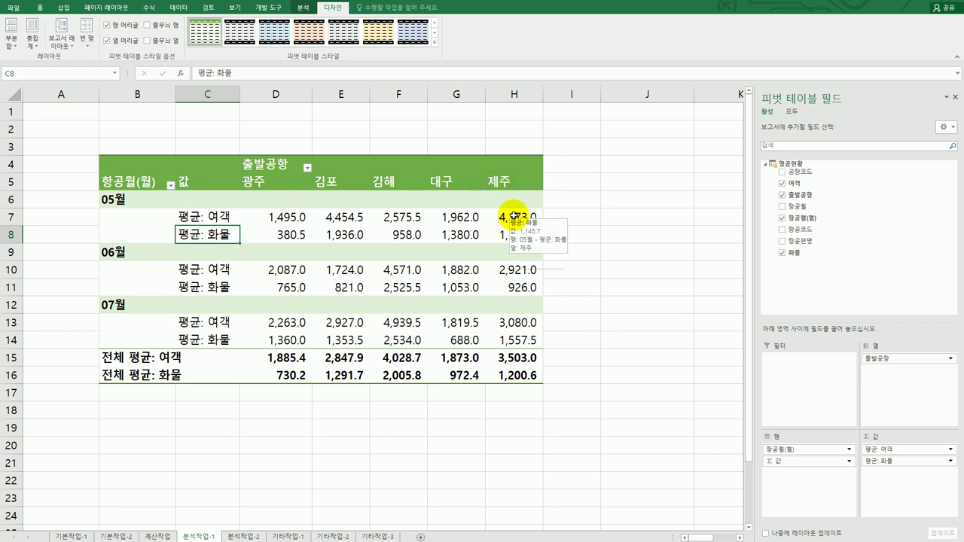
left_click(513, 216)
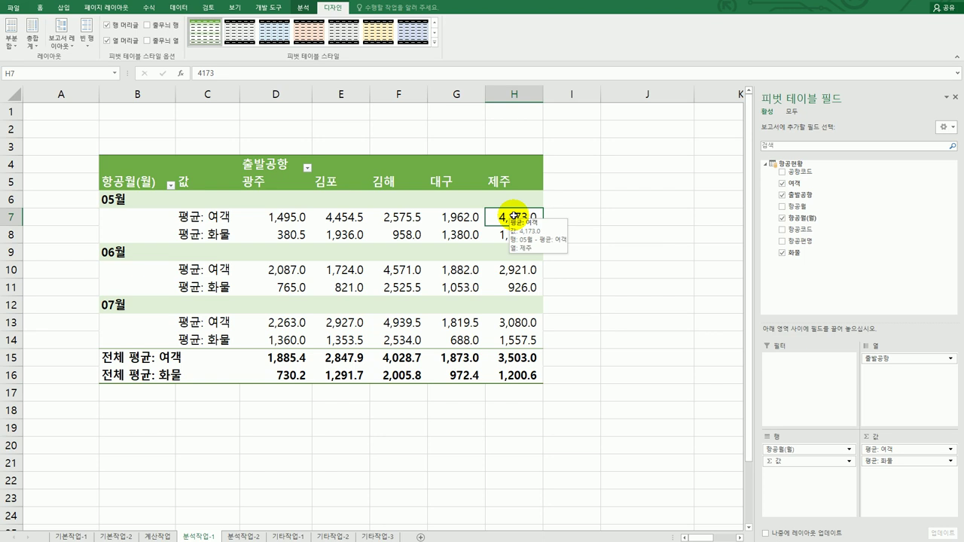
Drill into H7 to list its 05월 제주 records on a new sheet named 5월제주공항, then return to 분석작업-1
double_click(513, 216)
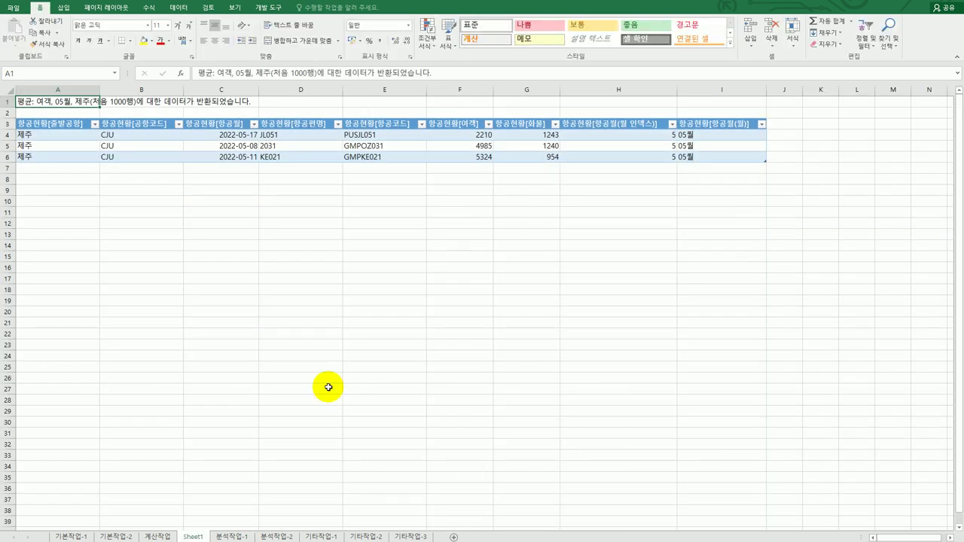
double_click(192, 537)
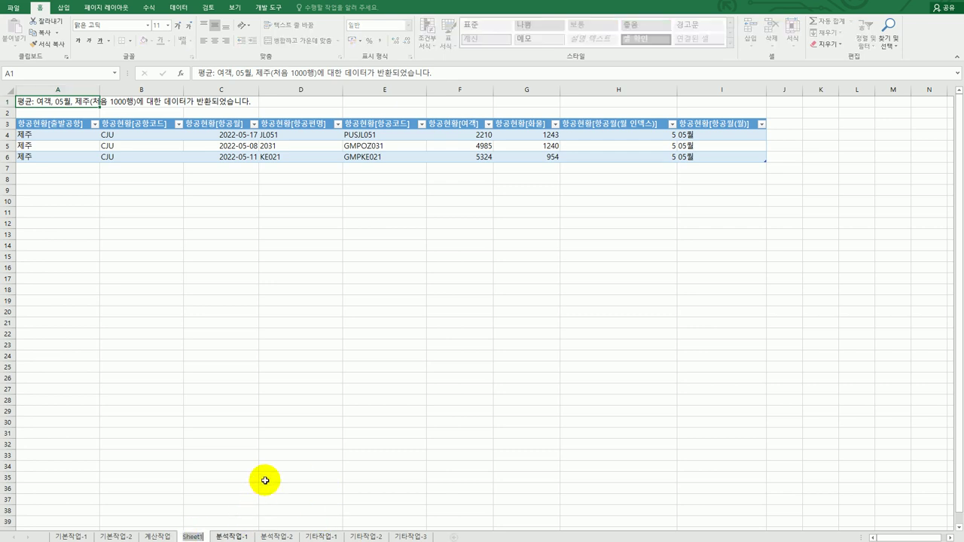
type("5")
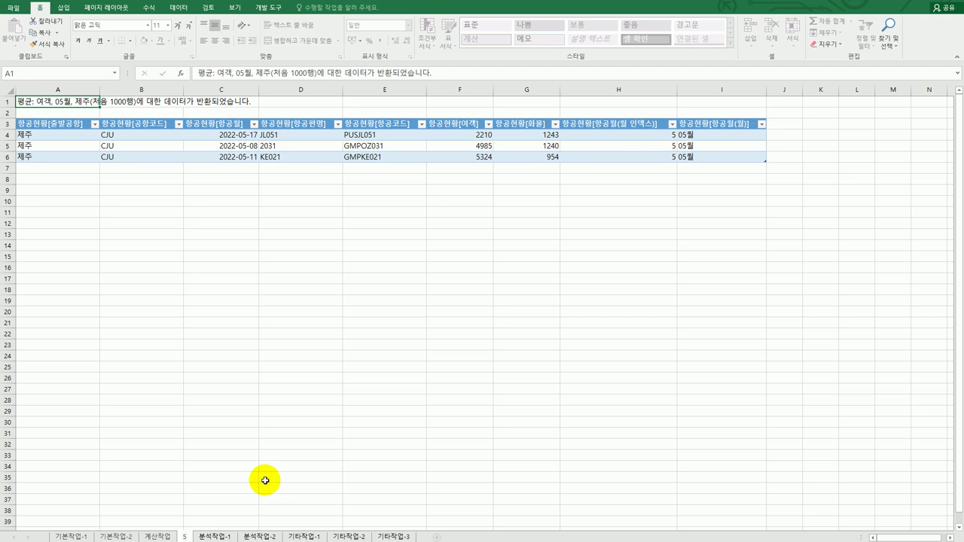
type("월제주공항")
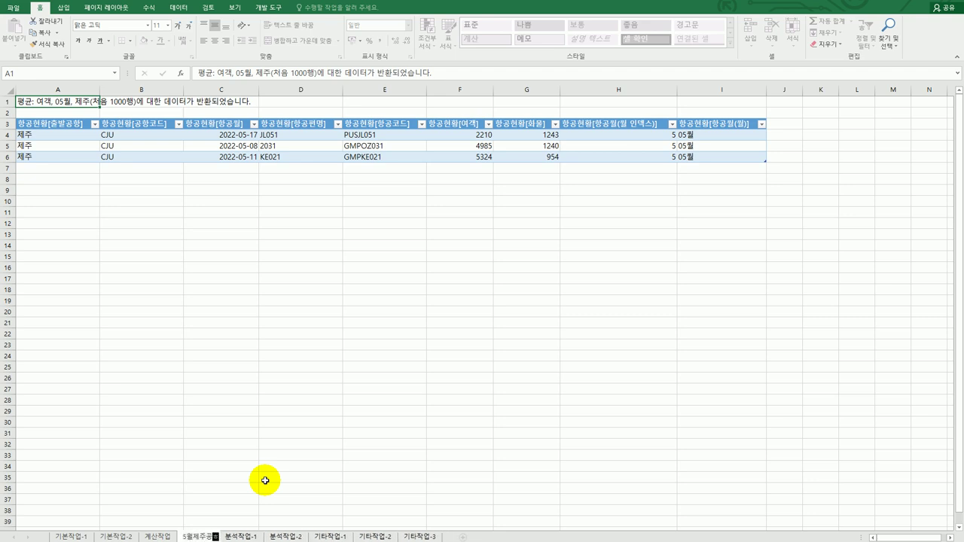
key("Return")
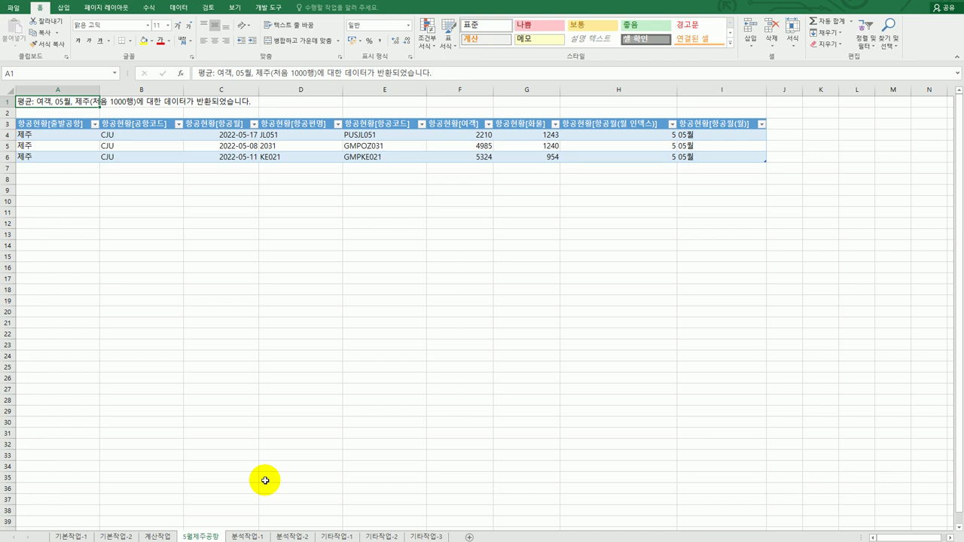
left_click(249, 536)
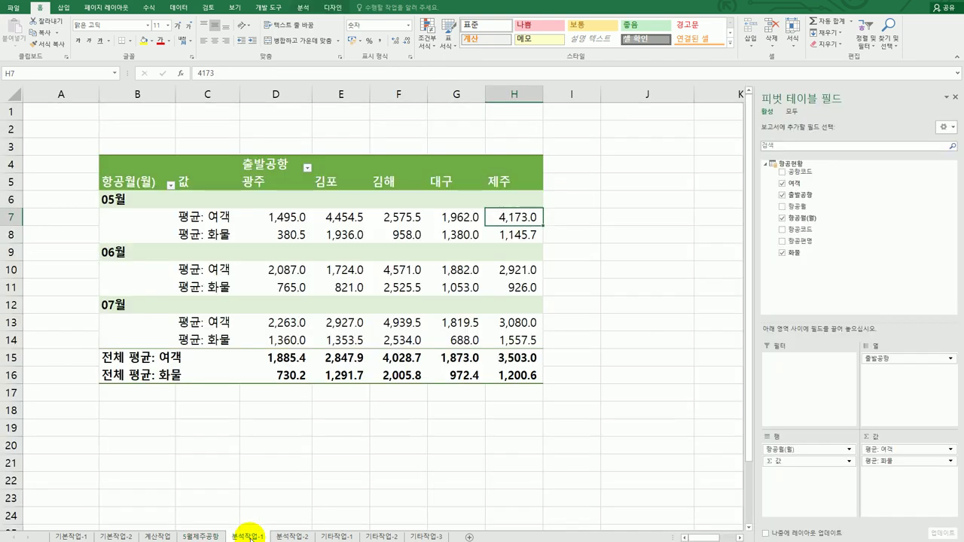
left_click(199, 536)
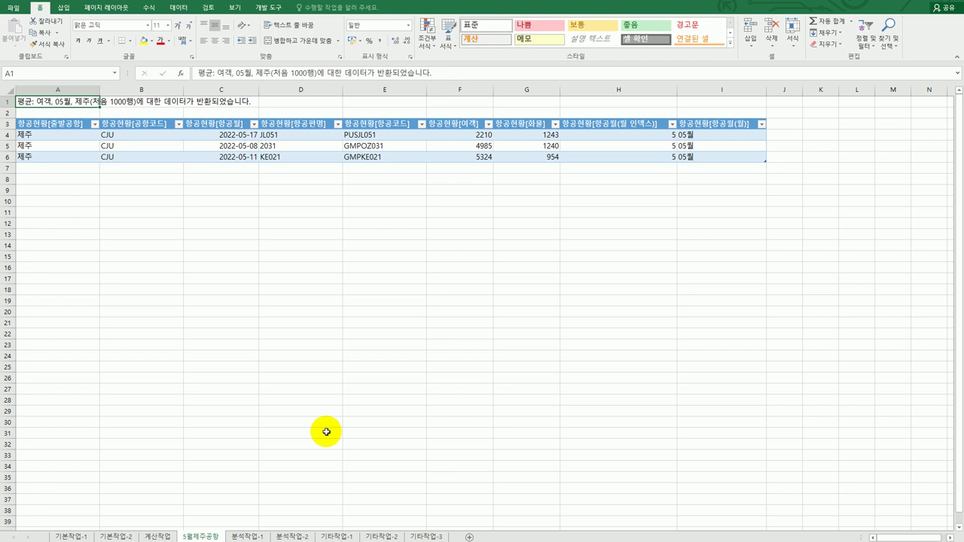
left_click(247, 537)
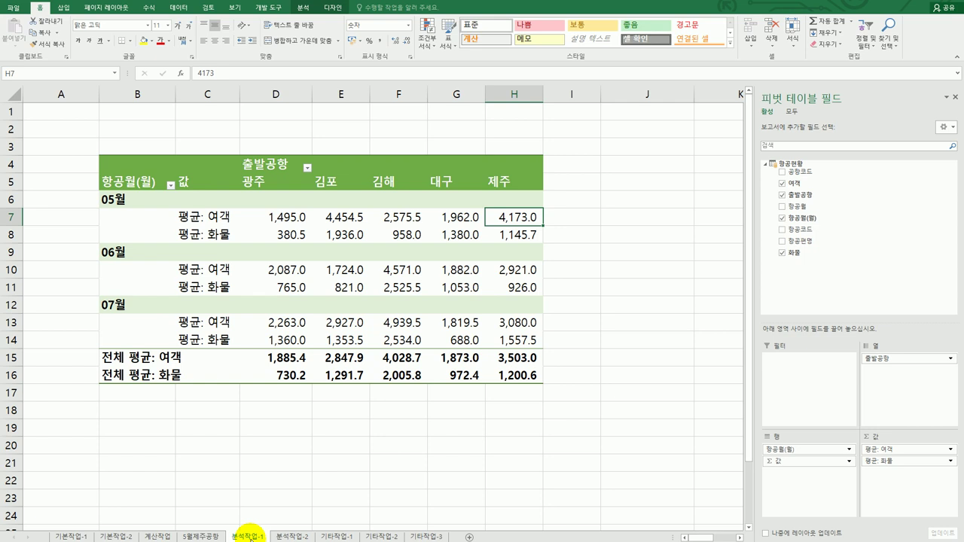
On the 분석작업-2 sheet, select the combined text in A2:A24
left_click(279, 536)
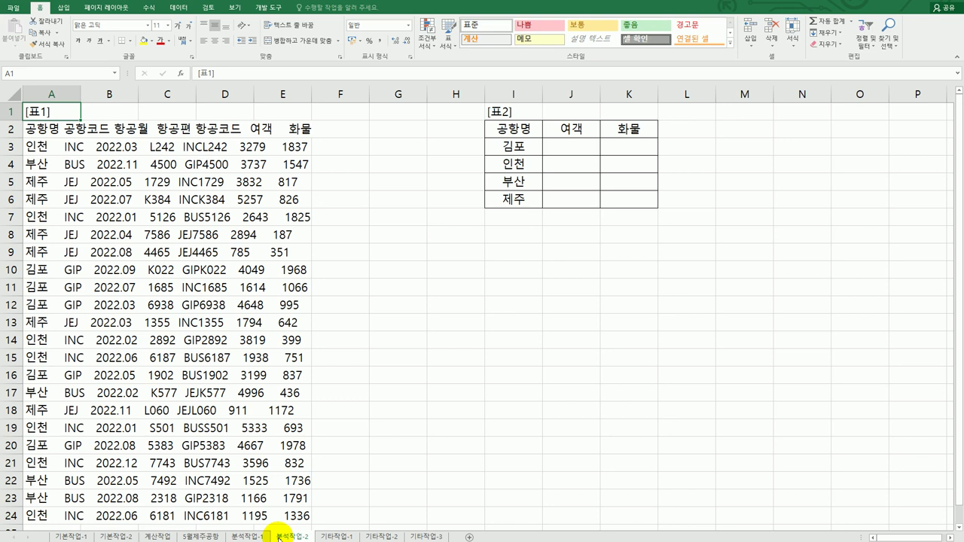
left_click(47, 130)
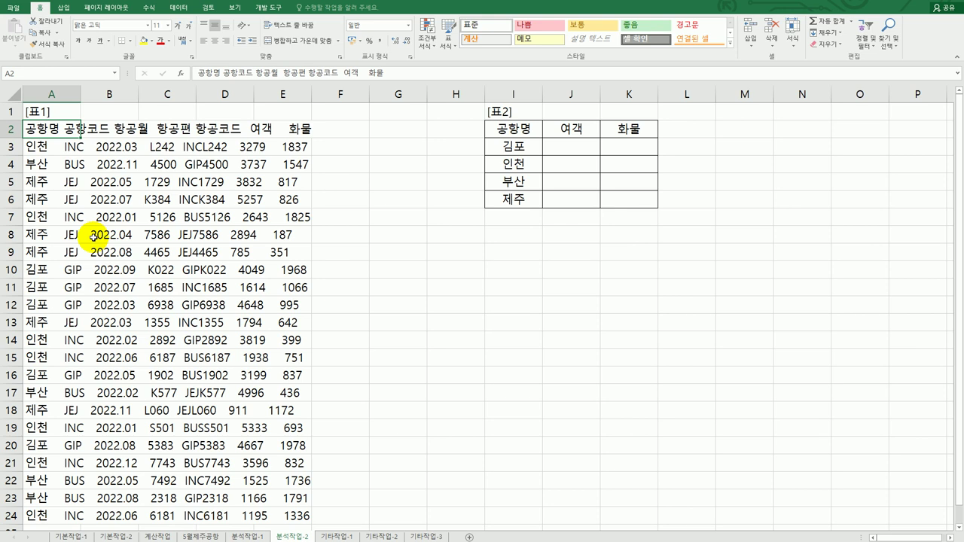
left_click_drag(39, 129, 48, 458)
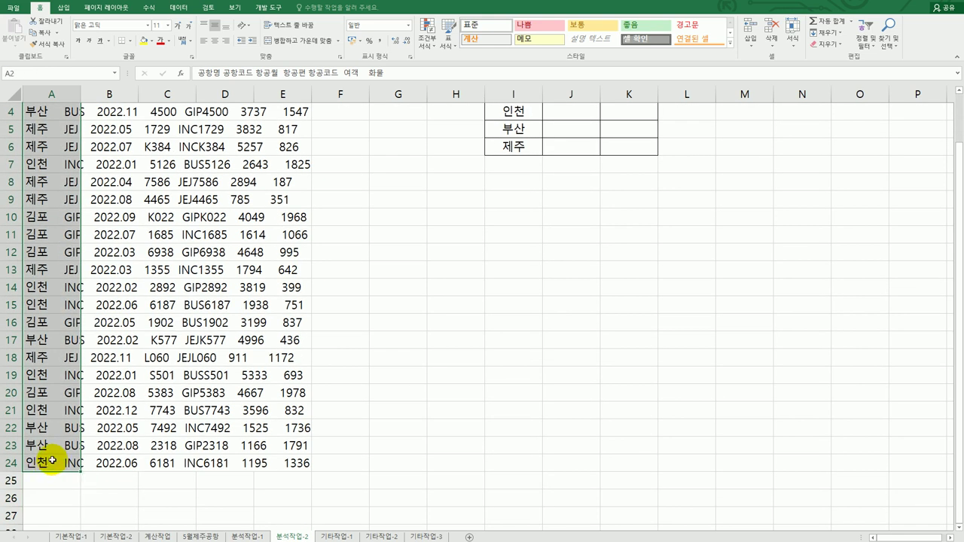
scroll(51, 460, "up", 1)
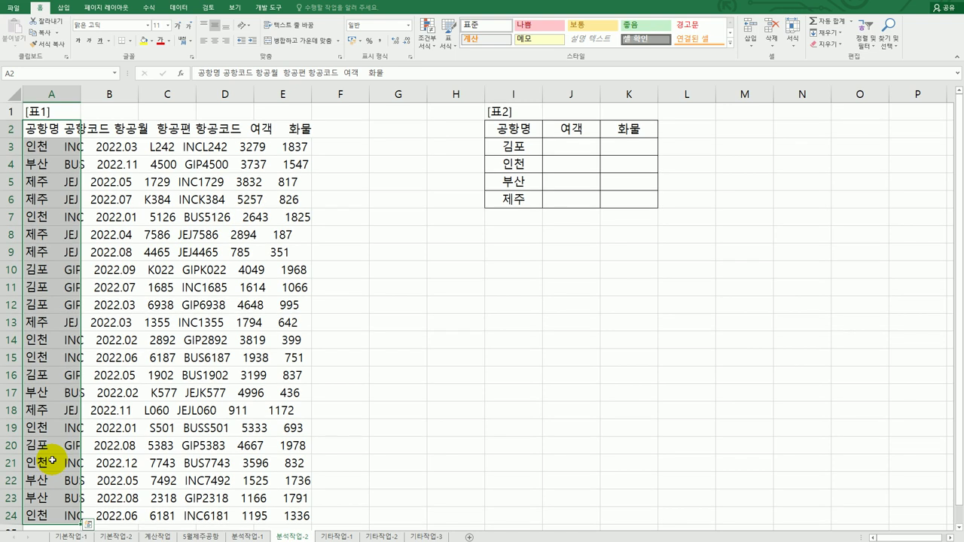
Split the selection into columns as delimited text, using space instead of tab as the delimiter
left_click(179, 9)
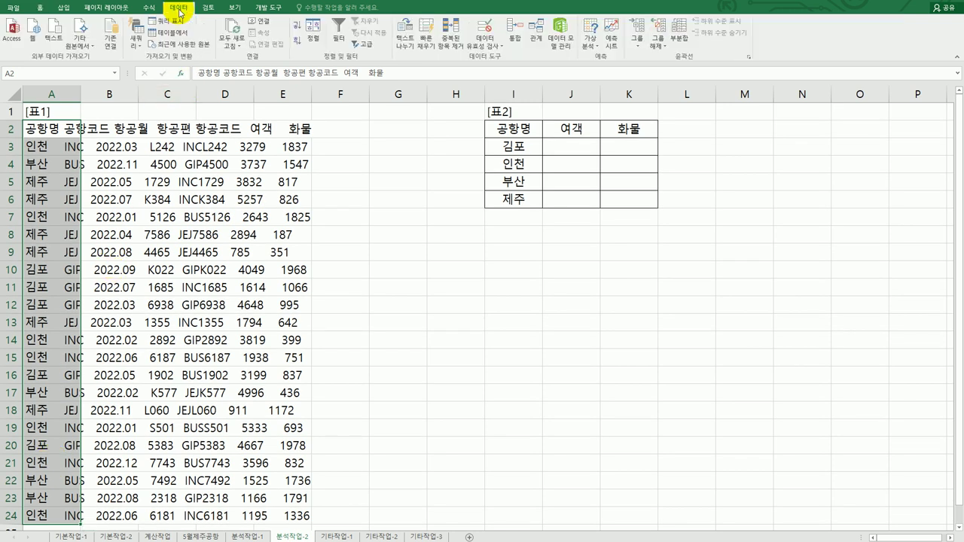
left_click(404, 44)
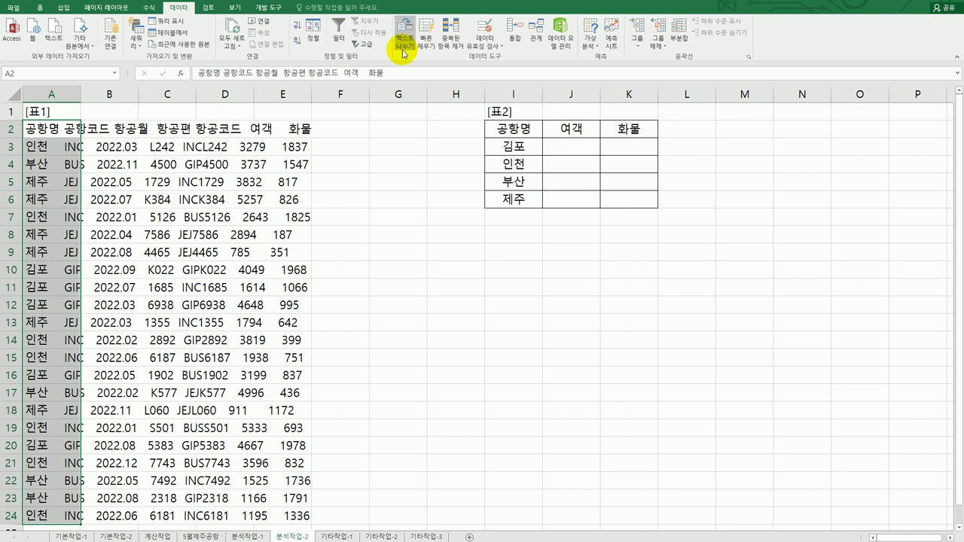
left_click(487, 233)
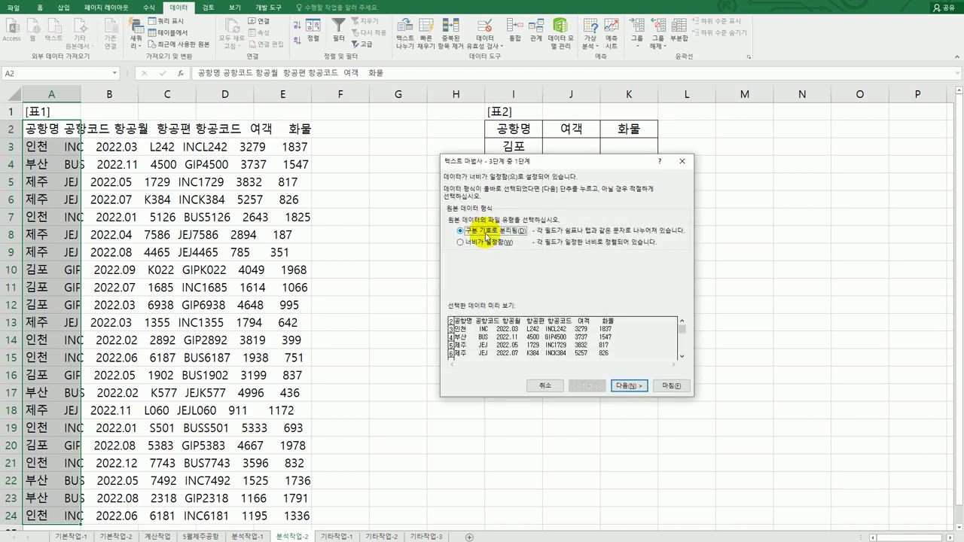
left_click(631, 387)
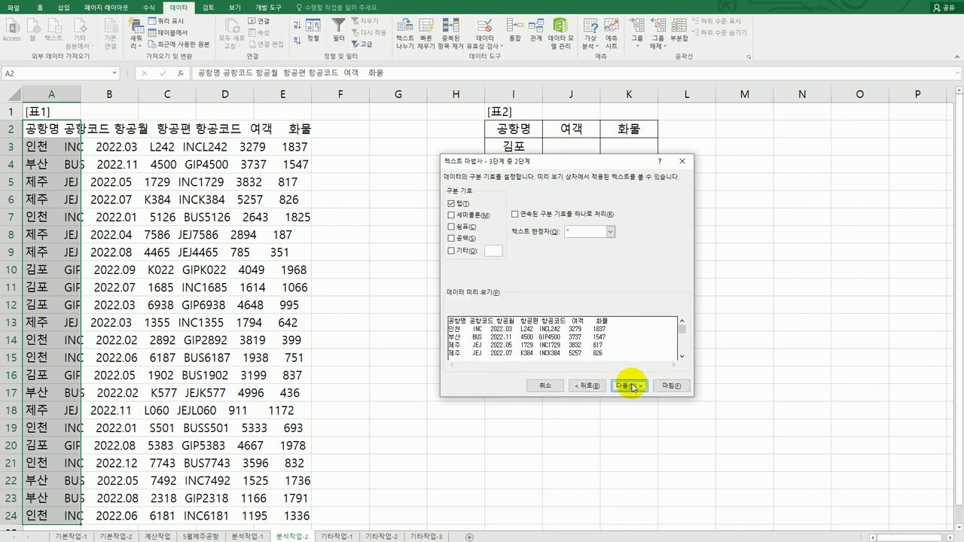
left_click(451, 203)
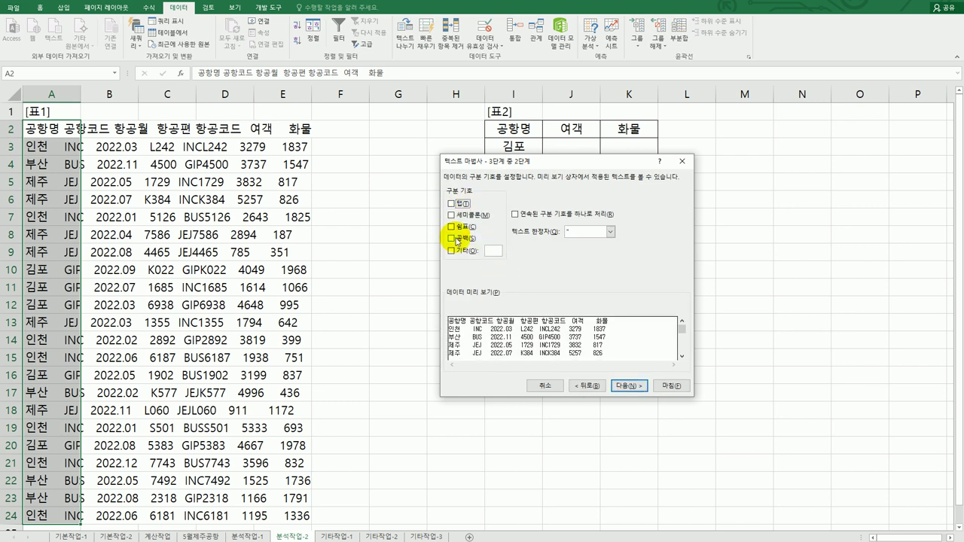
left_click(456, 240)
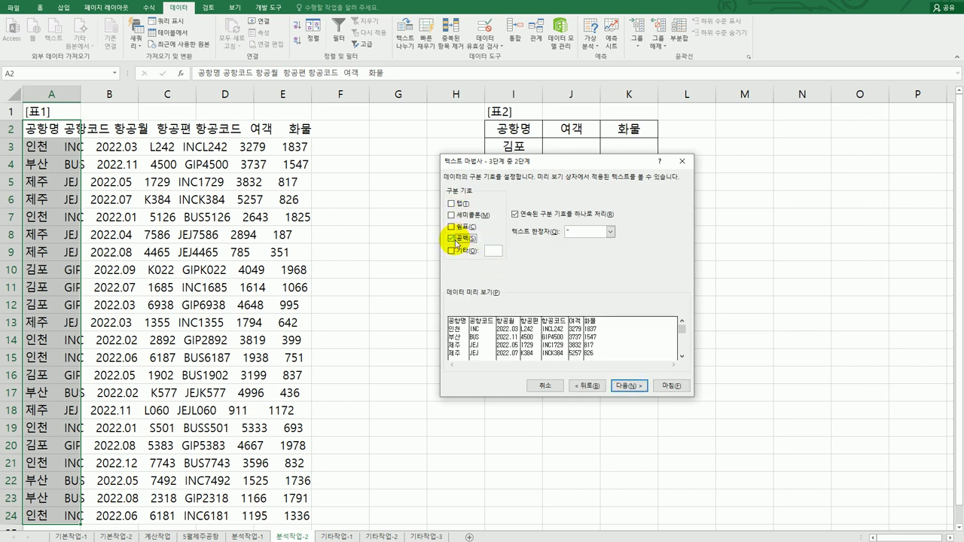
left_click(633, 386)
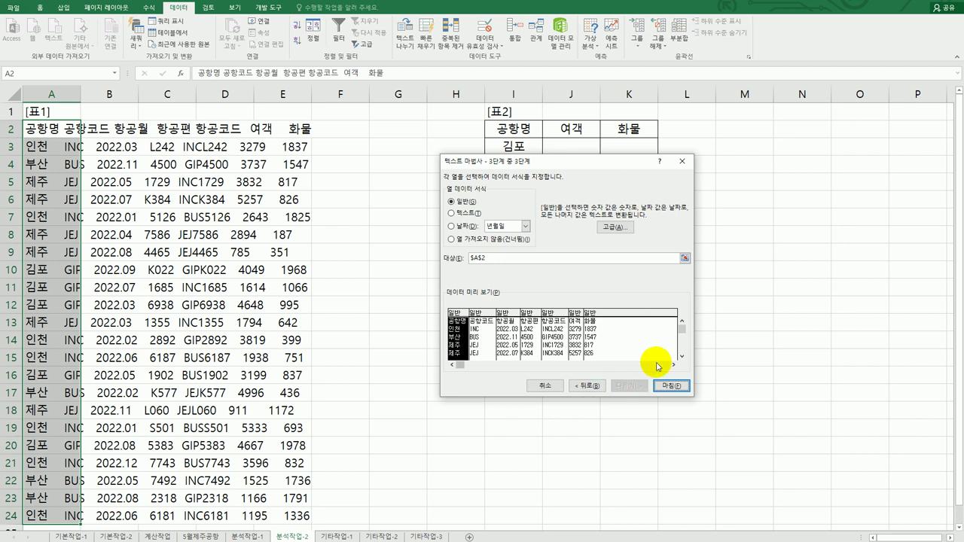
left_click(661, 386)
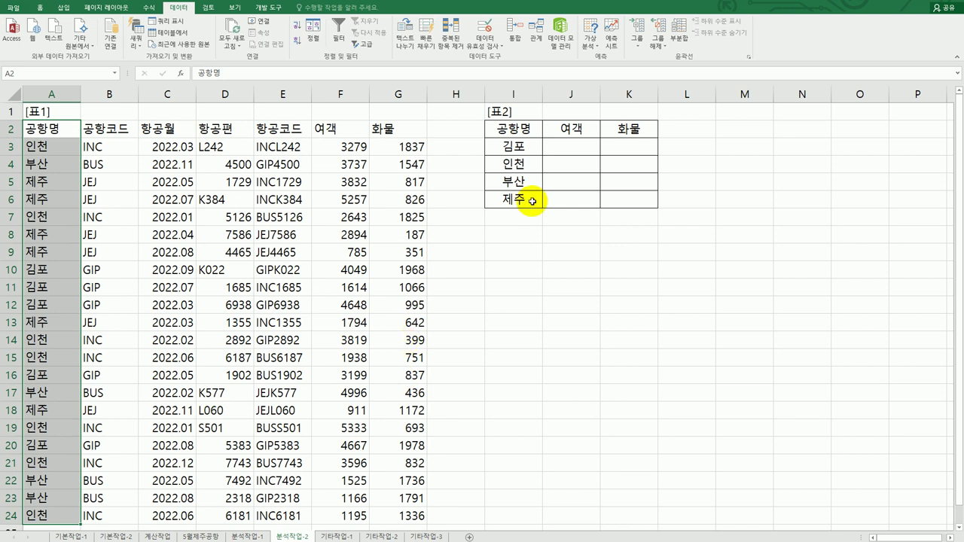
Select 표2's I2:K6 and set up a 평균 consolidation referencing 표1's A2:G24
left_click(527, 130)
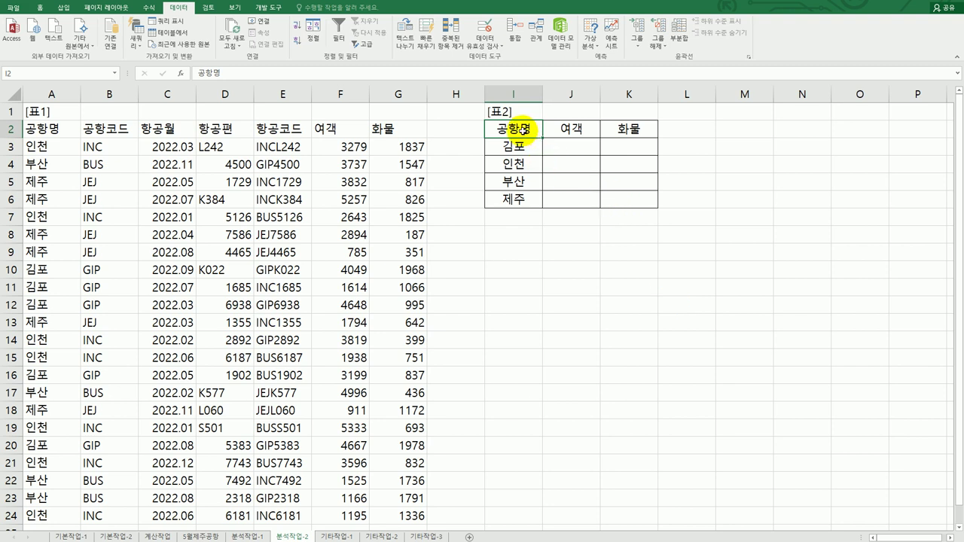
left_click_drag(521, 129, 638, 195)
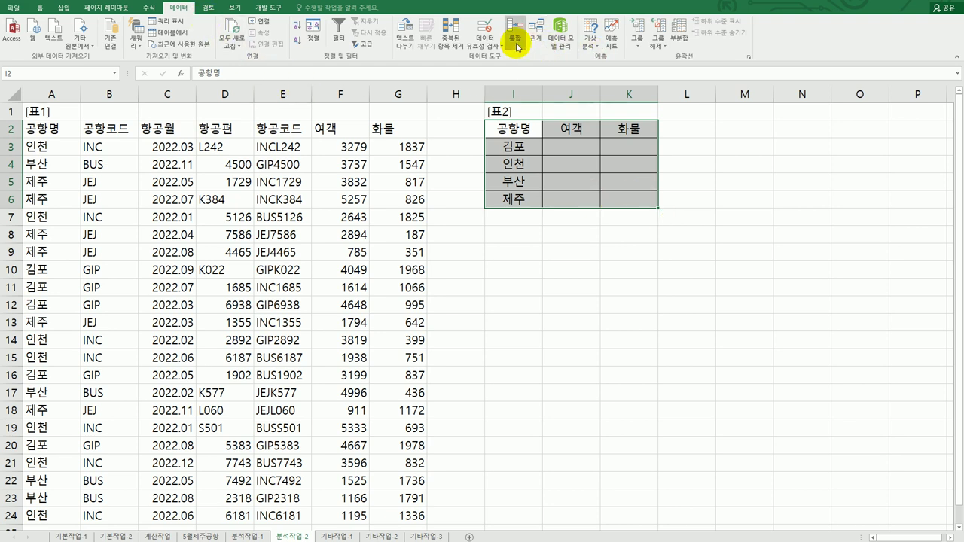
left_click(529, 224)
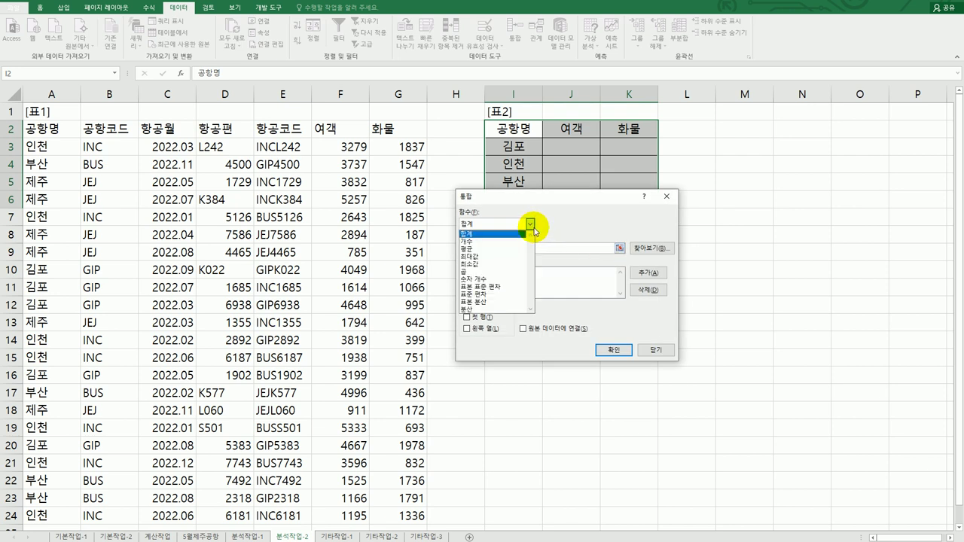
left_click(517, 251)
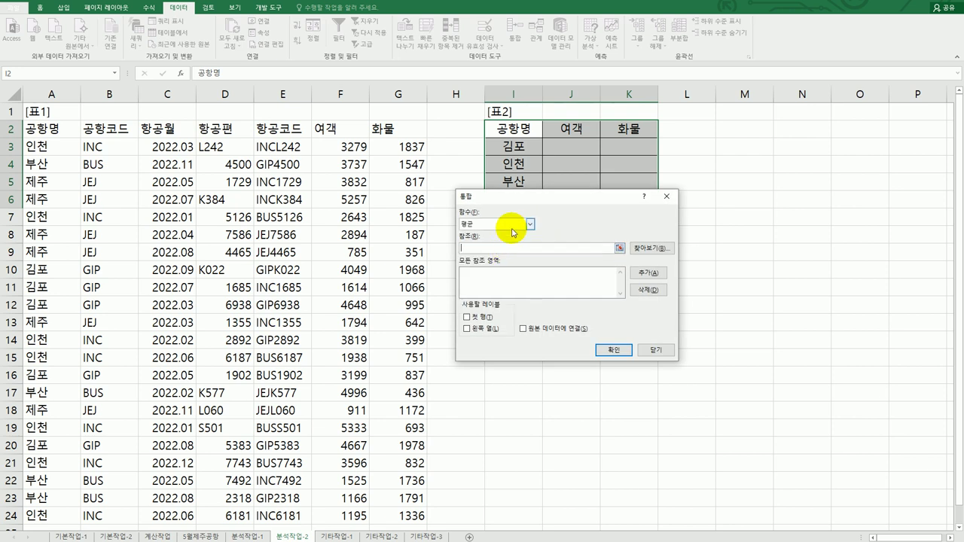
left_click_drag(525, 200, 656, 246)
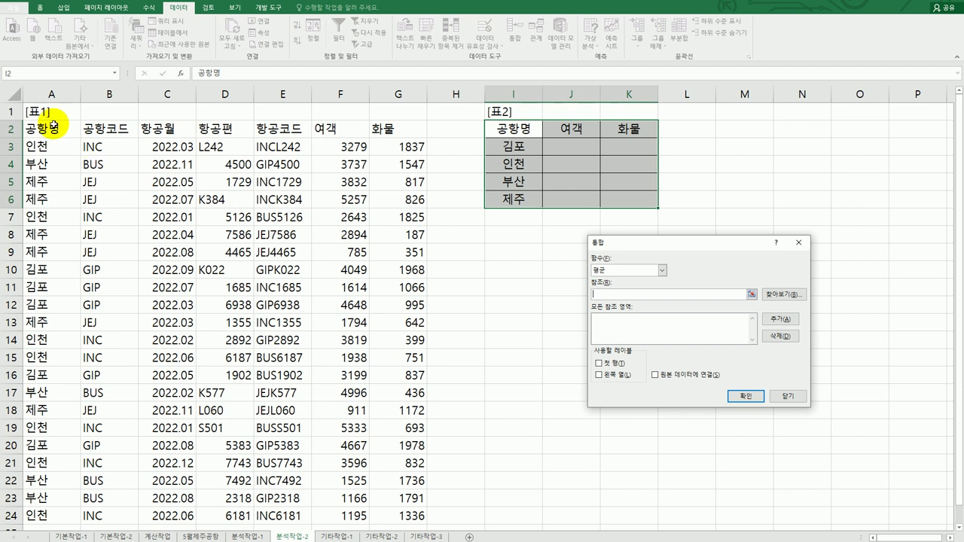
left_click_drag(58, 133, 400, 507)
Add the A2:G24 reference, use the first row and left column as labels, and consolidate
scroll(399, 507, "down", 1)
scroll(399, 507, "up", 2)
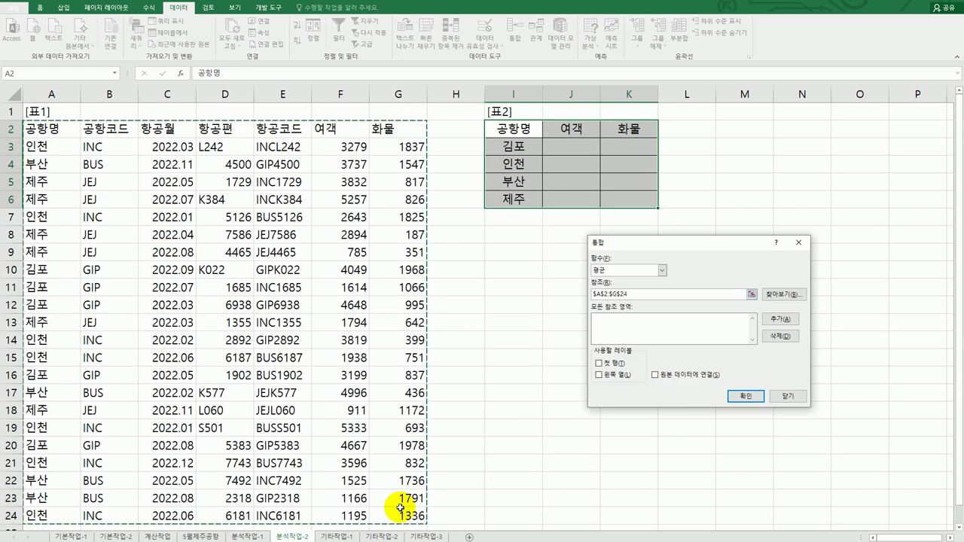
left_click(796, 321)
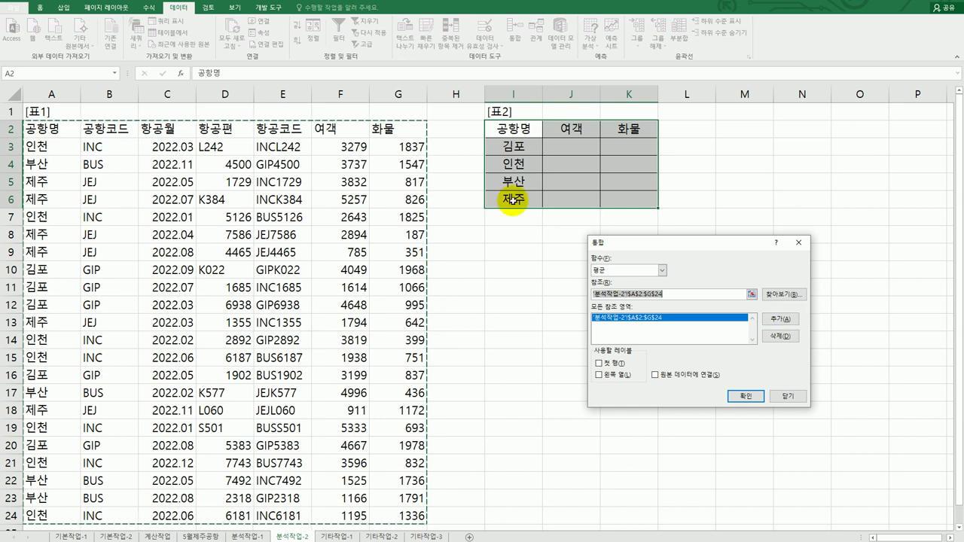
left_click(602, 364)
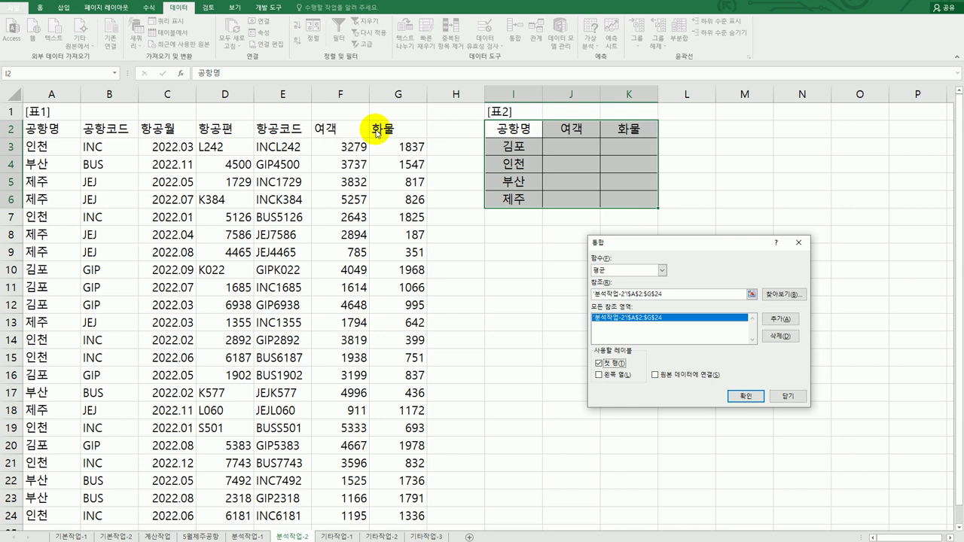
left_click(599, 375)
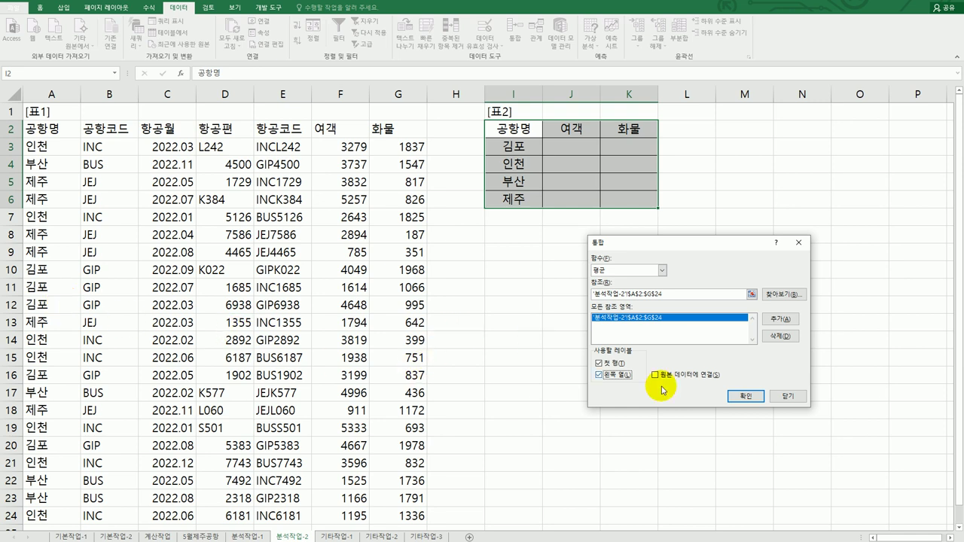
left_click(738, 396)
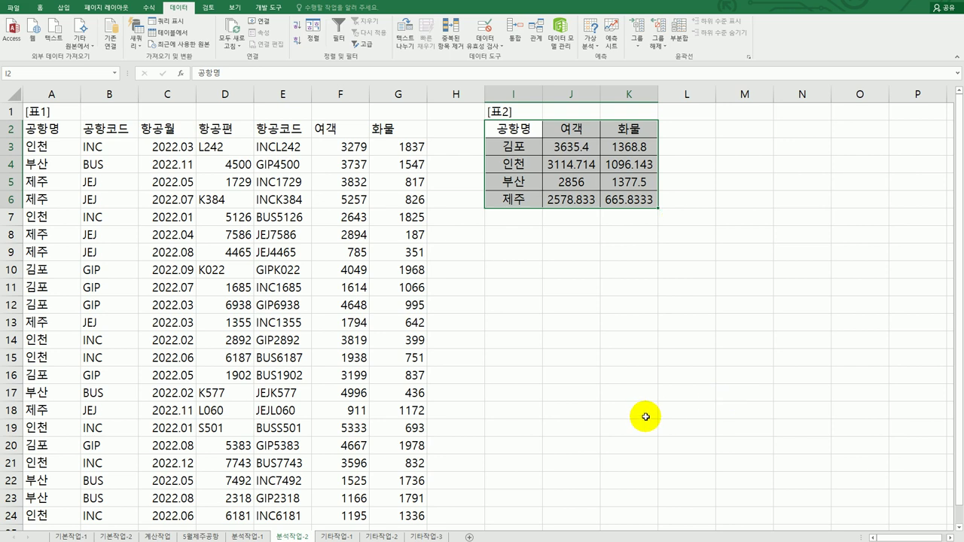
left_click(710, 338)
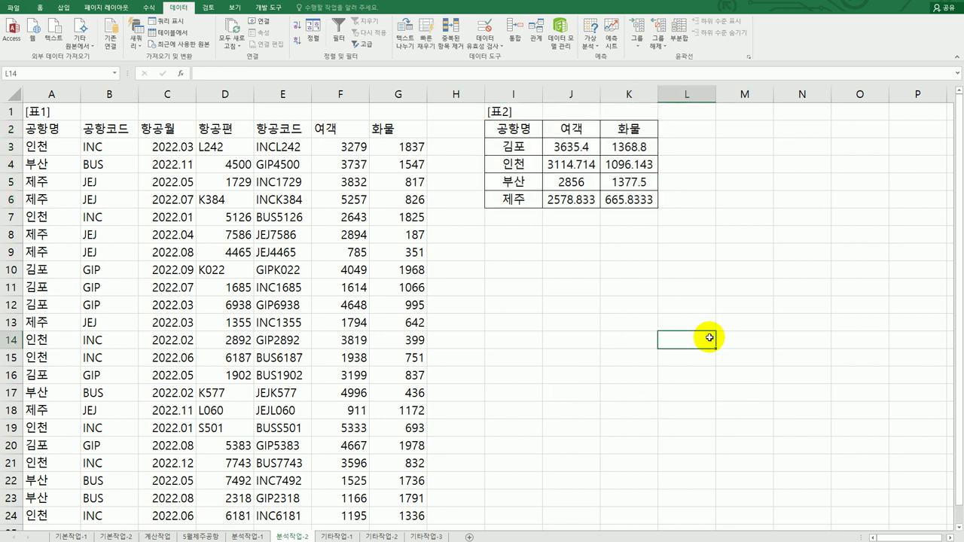
Open the 기타작업-1 sheet and look over the 병역 판정검사 현황 table and its column chart
left_click(345, 536)
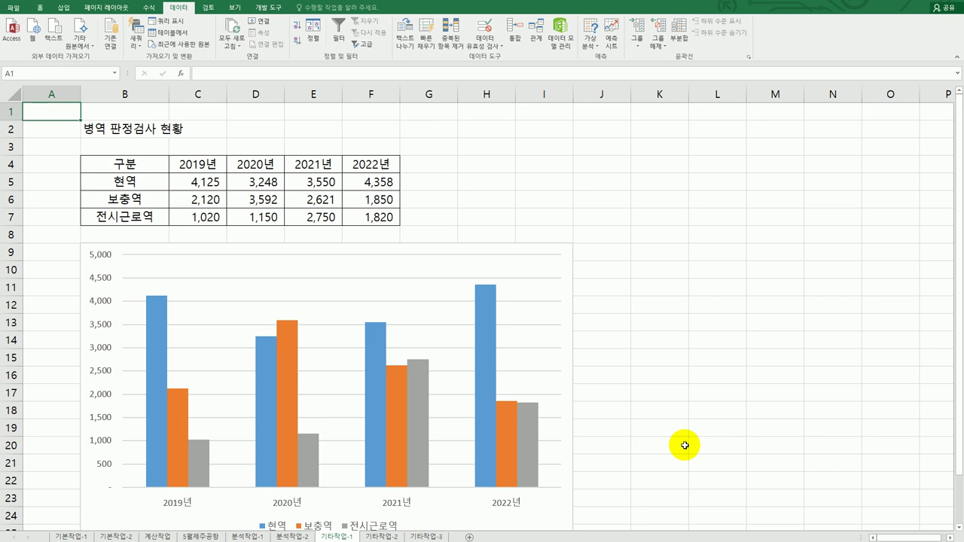
scroll(684, 445, "down", 2)
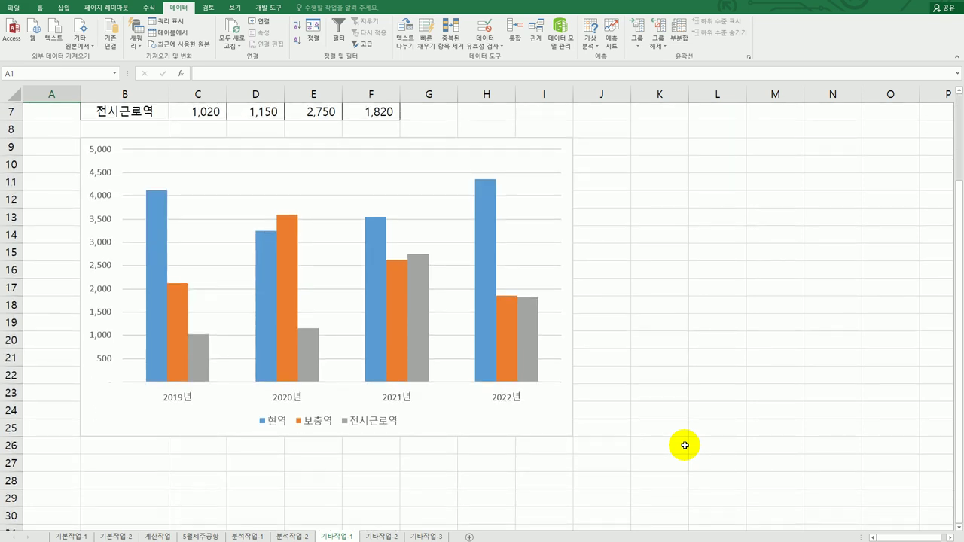
scroll(685, 445, "up", 2)
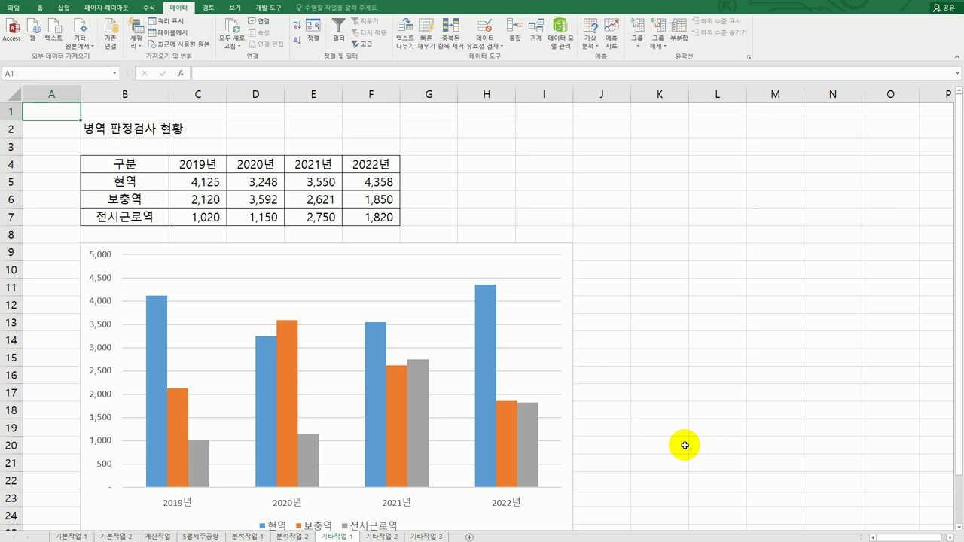
scroll(684, 445, "down", 2)
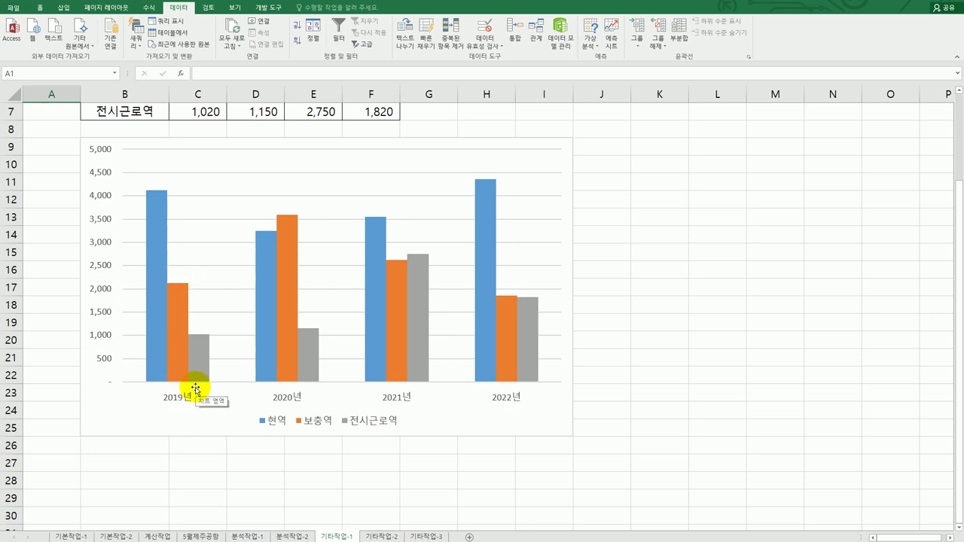
scroll(195, 389, "up", 2)
Reset the chart's data range to B4:B7 plus D4:F7, leaving out the 2019년 column
right_click(478, 267)
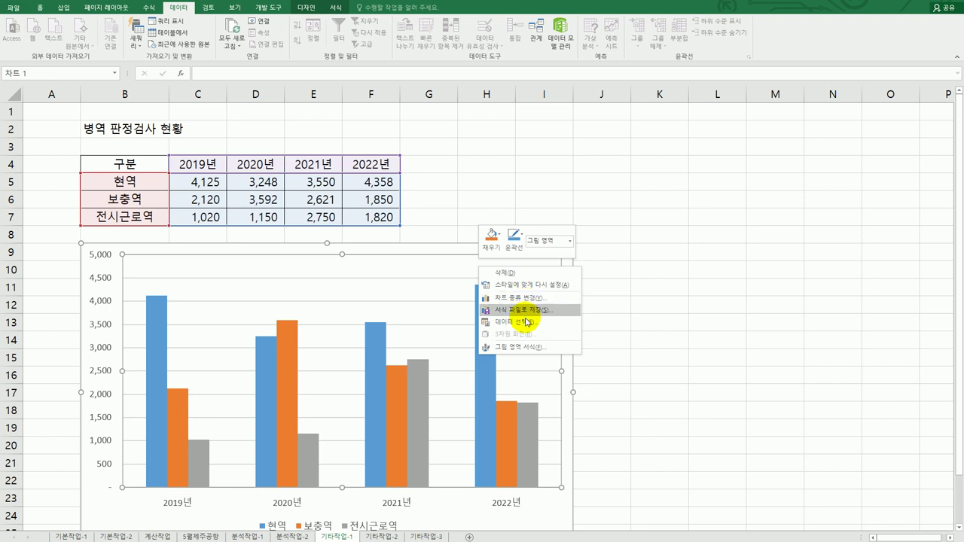
left_click(526, 321)
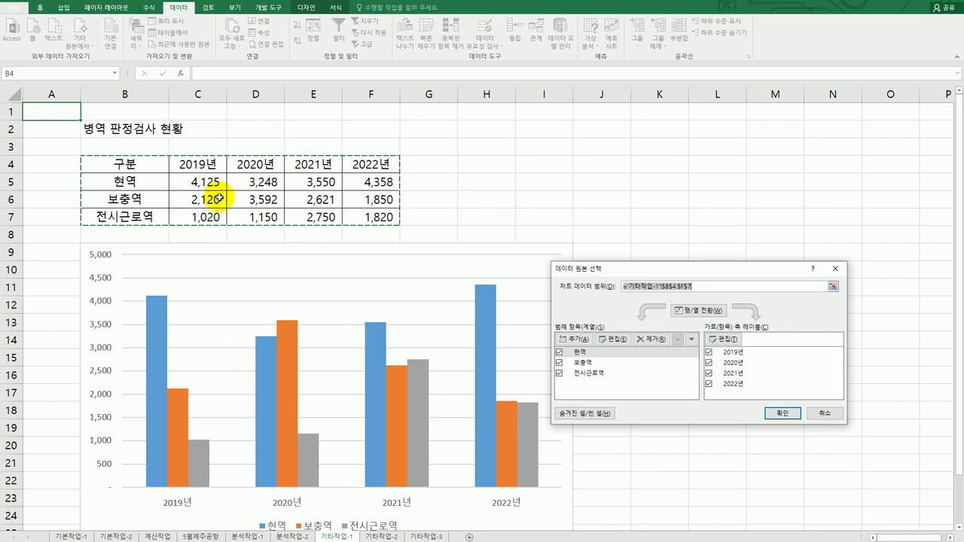
key("Delete")
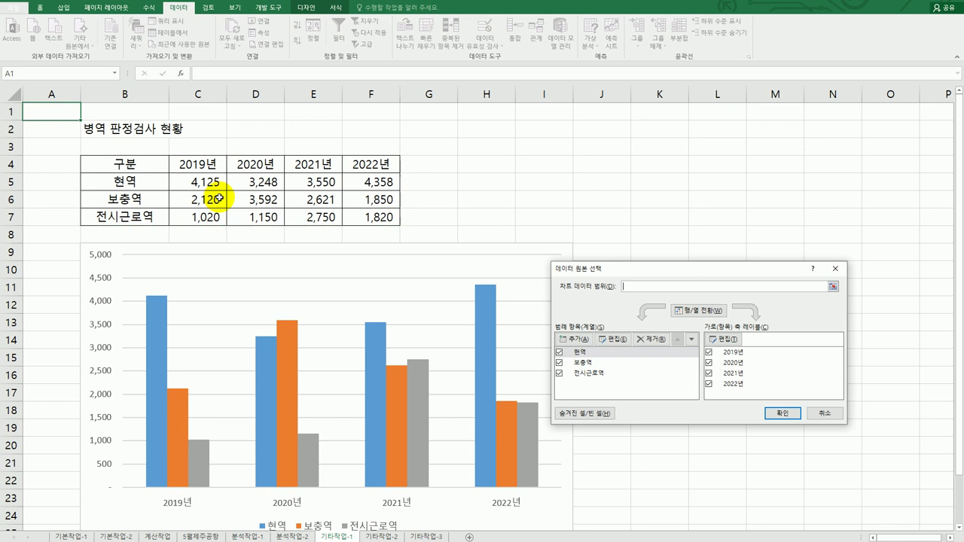
left_click_drag(125, 164, 128, 218)
left_click_drag(269, 165, 369, 218)
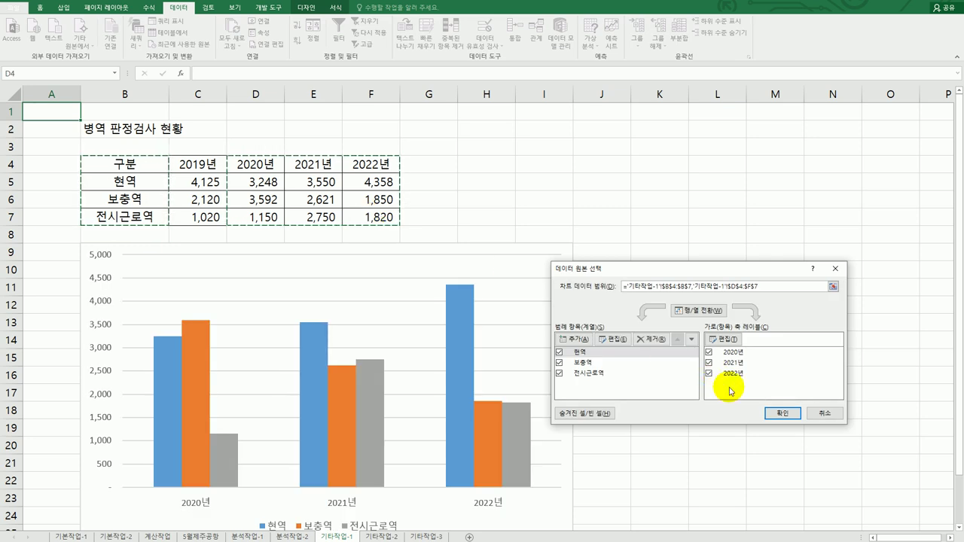
left_click(776, 413)
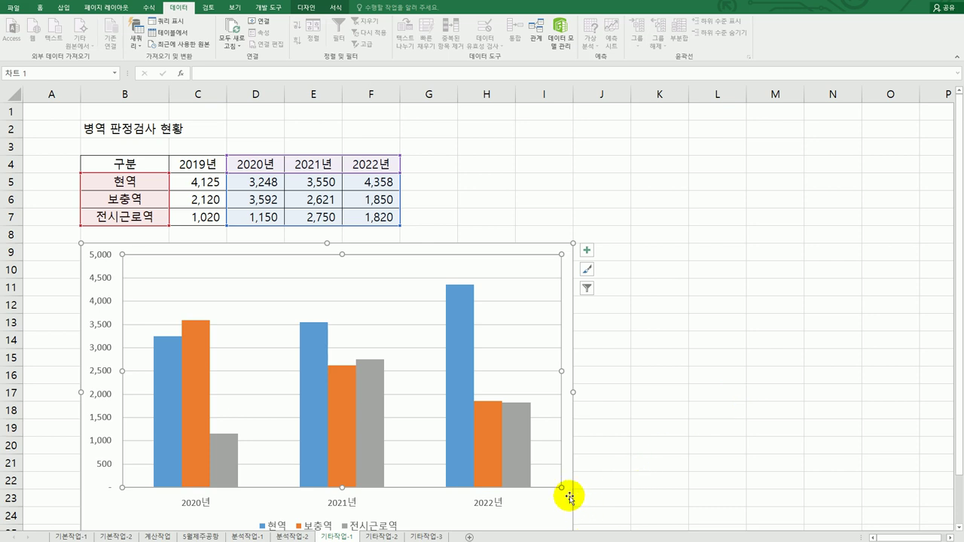
scroll(572, 489, "down", 2)
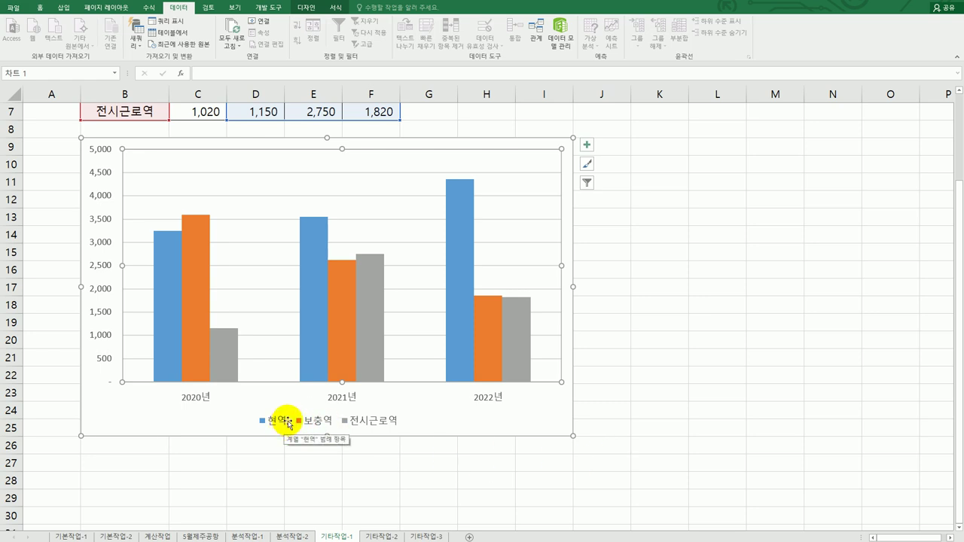
In the chart's data source, move the 현역 series down below 보충역
right_click(519, 179)
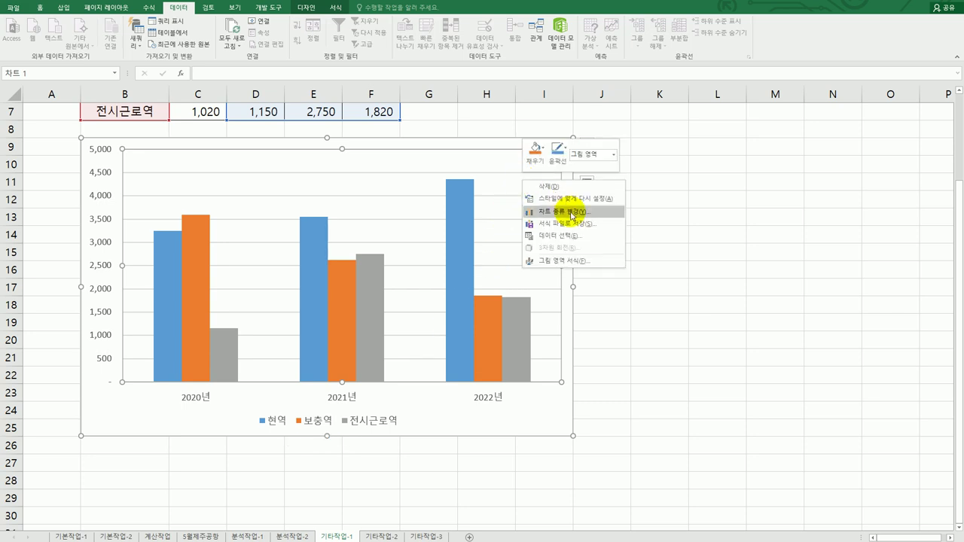
left_click(568, 235)
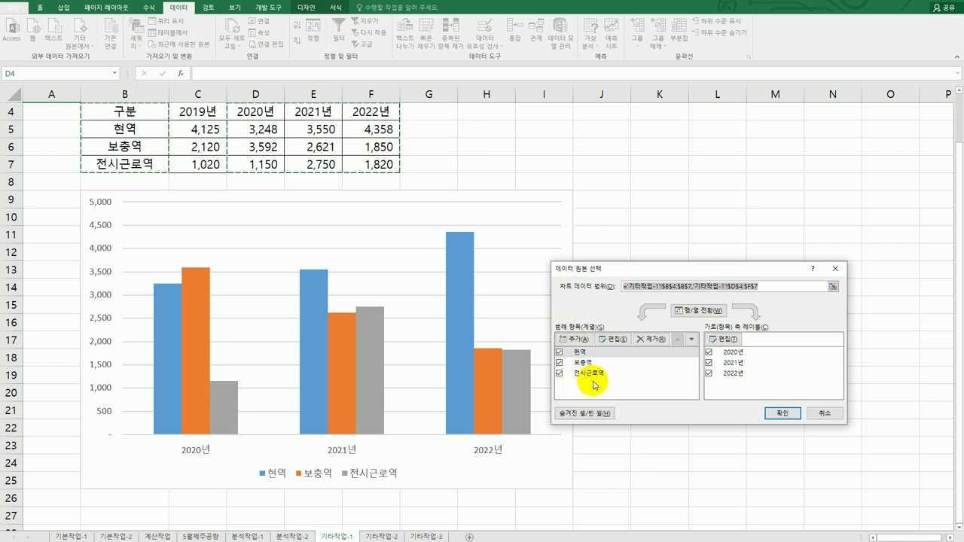
left_click(580, 352)
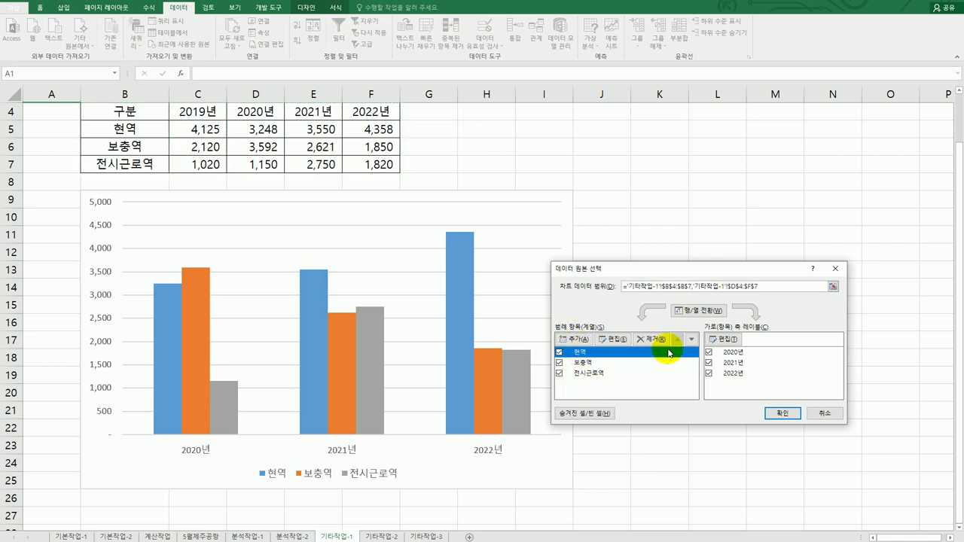
left_click(692, 340)
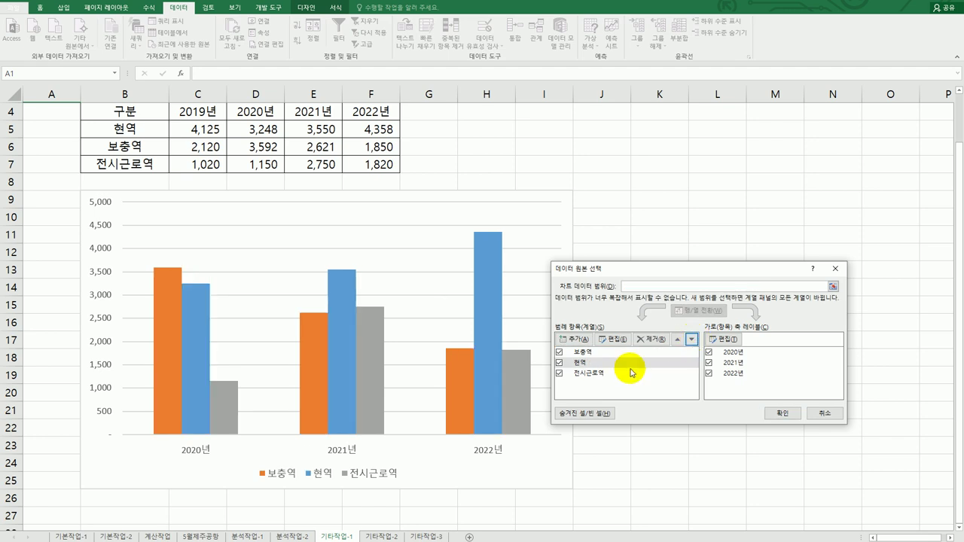
left_click(782, 414)
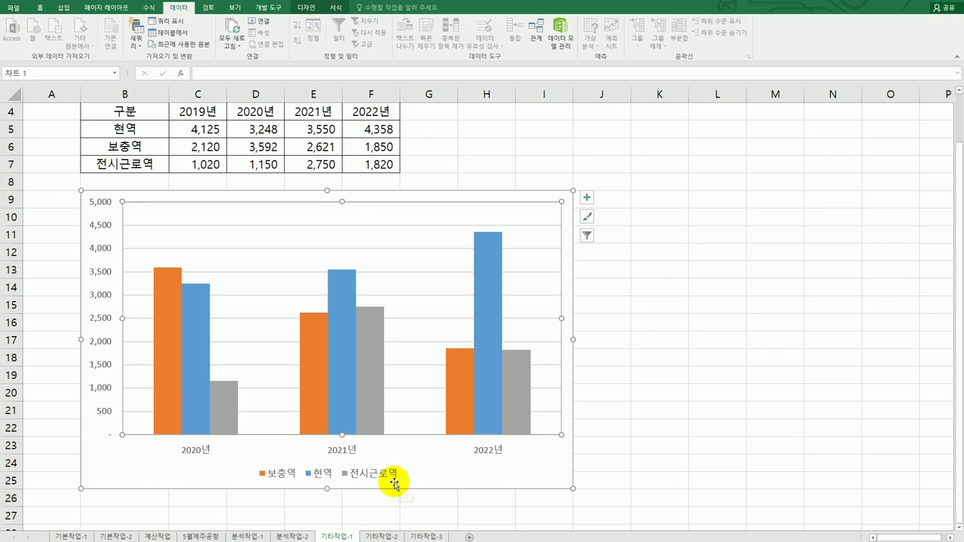
Change the 전시근로역 series to a line with markers, making a combo chart
left_click(369, 339)
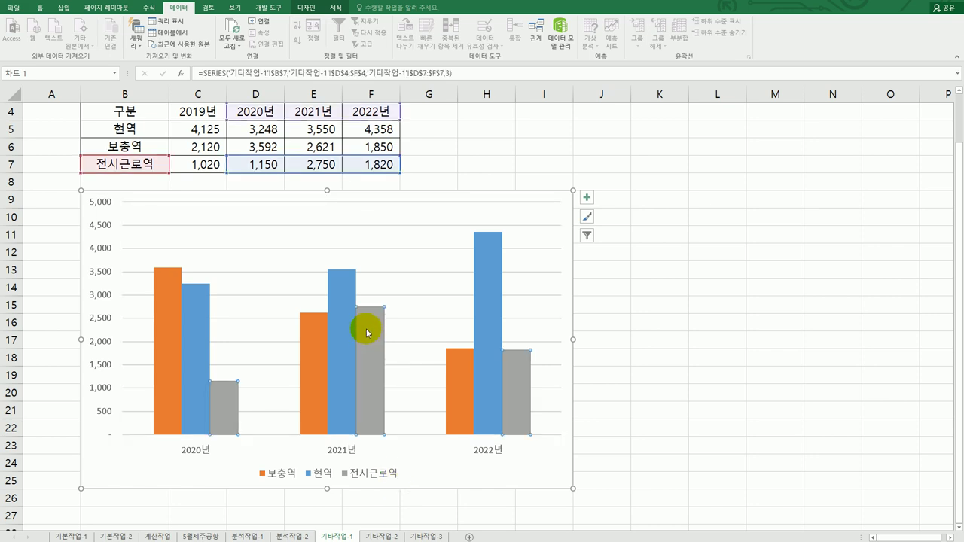
right_click(369, 319)
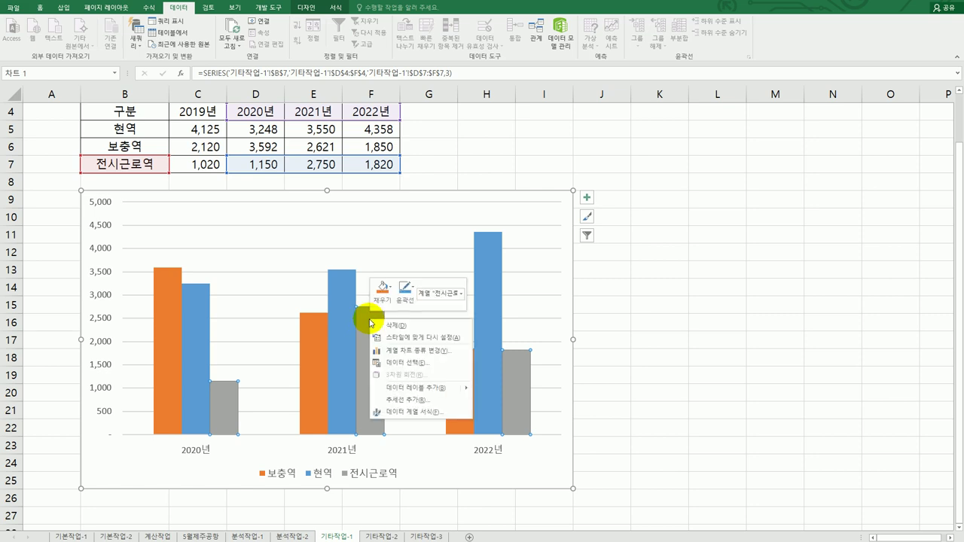
left_click(416, 351)
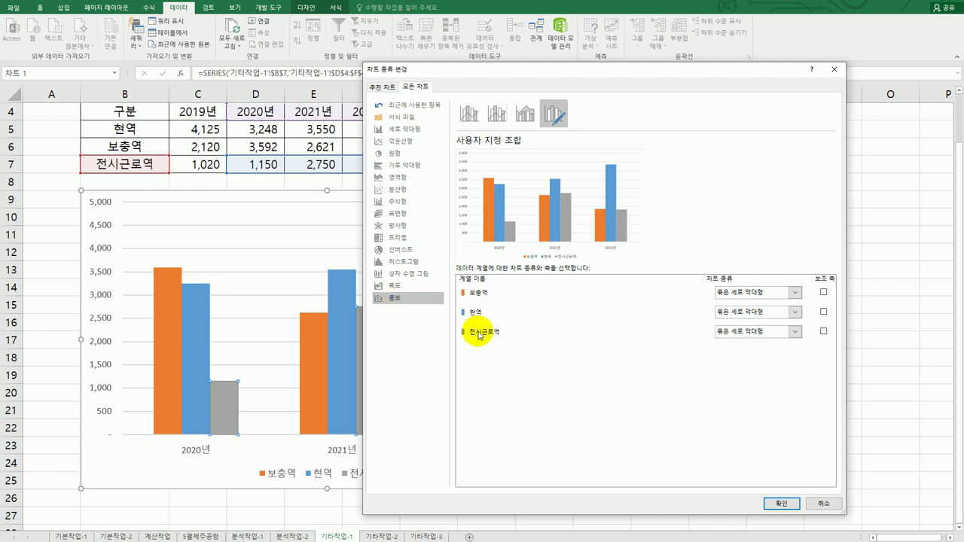
left_click(796, 332)
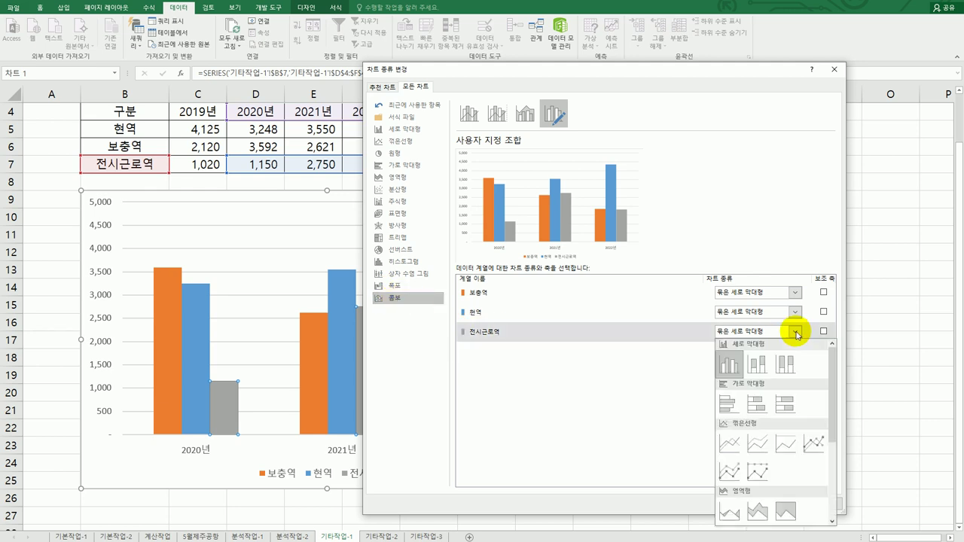
left_click(814, 440)
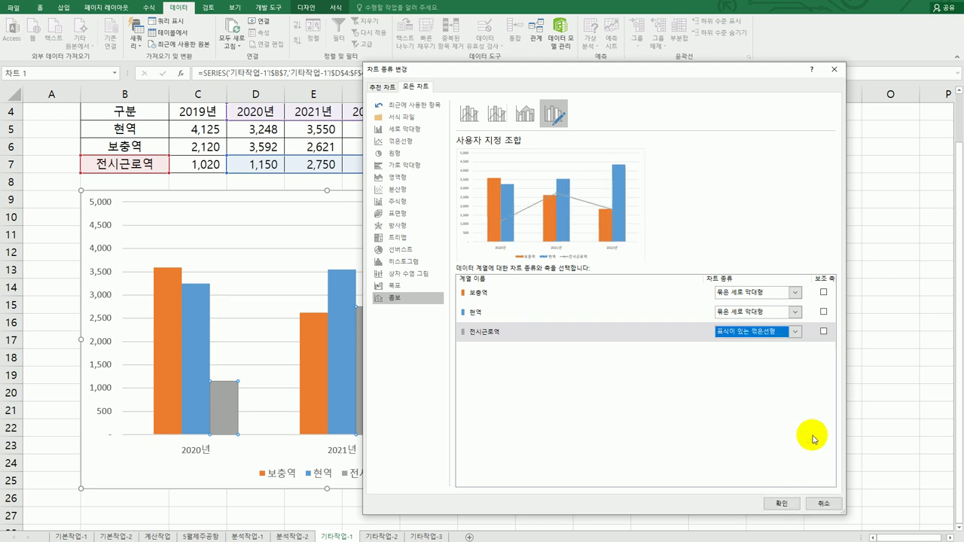
left_click(781, 504)
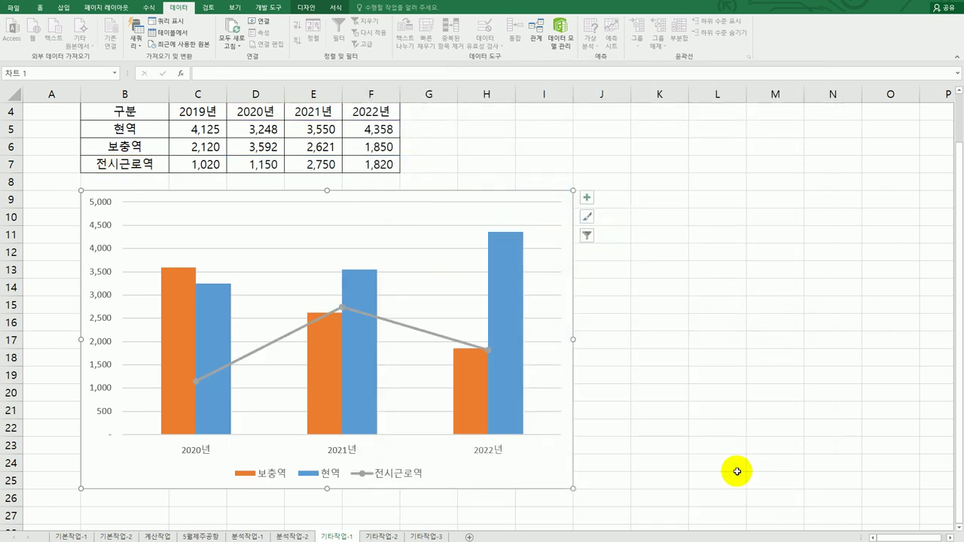
Give the 전시근로역 line built-in markers of size 10 and add a chart title
left_click(343, 309)
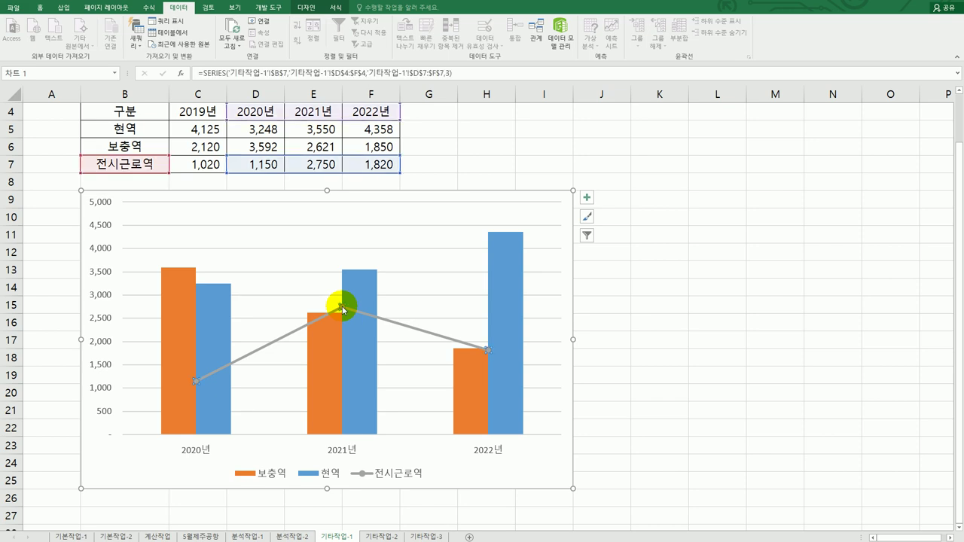
right_click(343, 309)
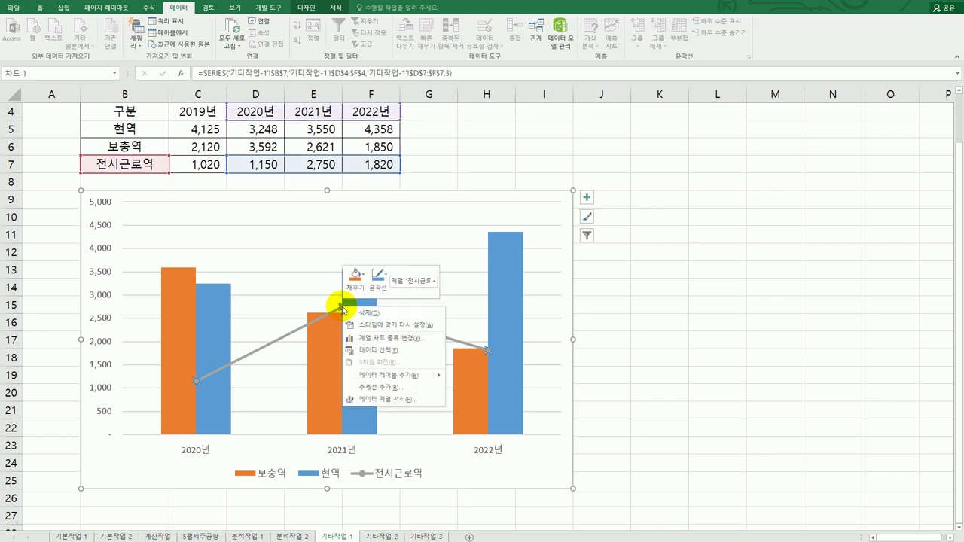
left_click(382, 401)
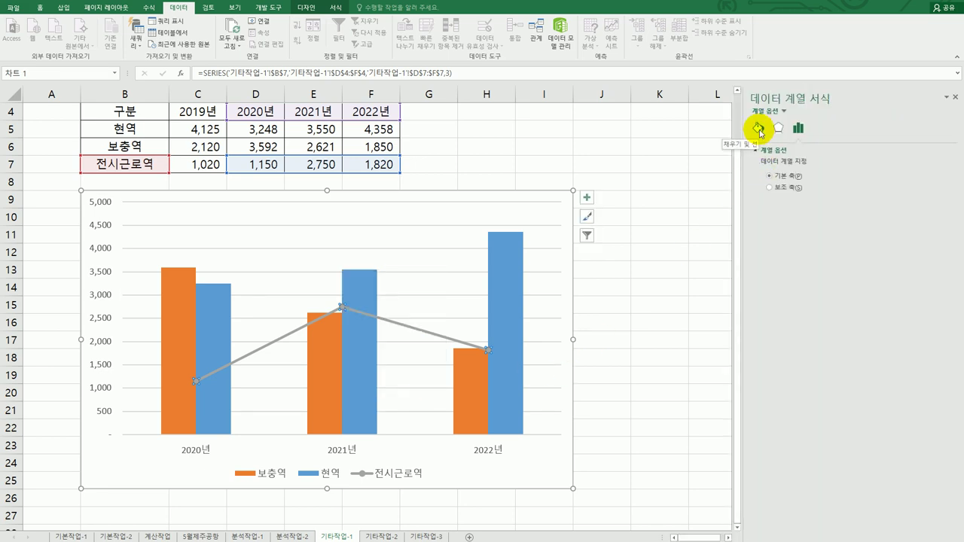
left_click(758, 130)
left_click(792, 150)
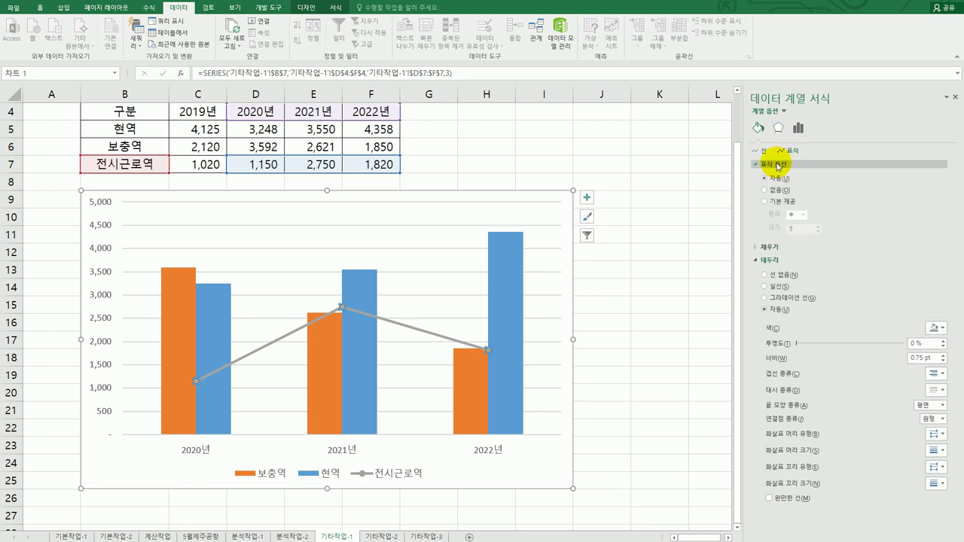
left_click(787, 202)
left_click(818, 225)
left_click(818, 225)
left_click(818, 225)
left_click(818, 225)
left_click(818, 225)
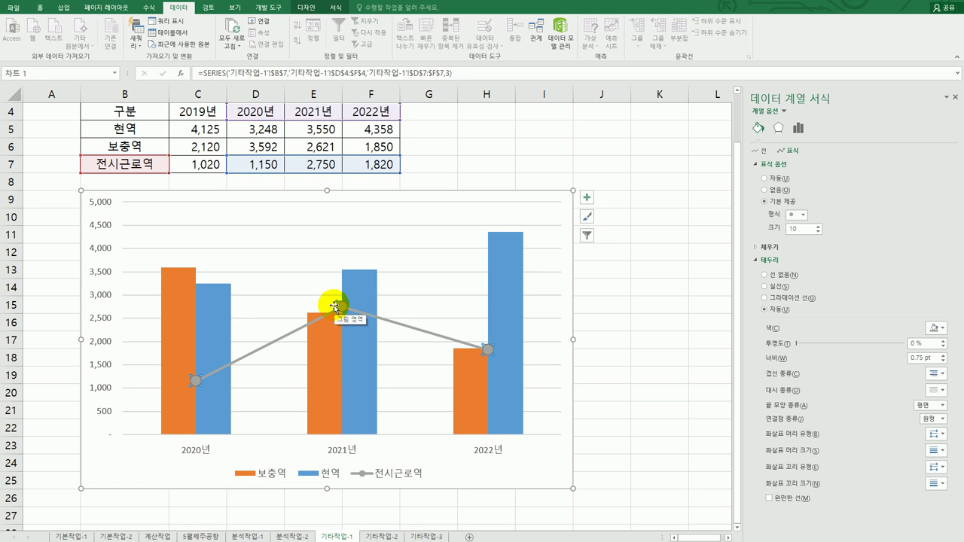
left_click(586, 198)
left_click(636, 227)
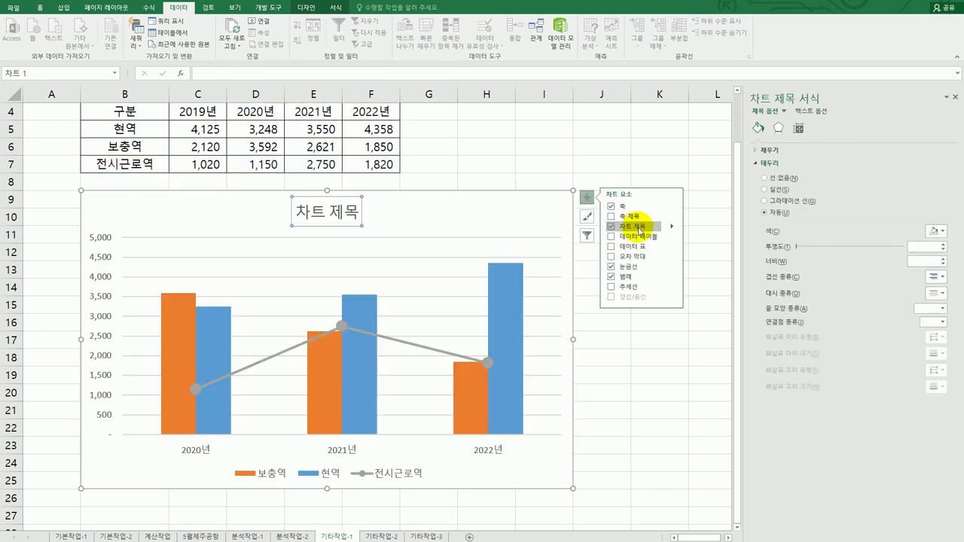
Enter =B2 as the chart title's formula so it reads 병역 판정검사 현황
left_click(252, 75)
left_click(260, 121)
type("=")
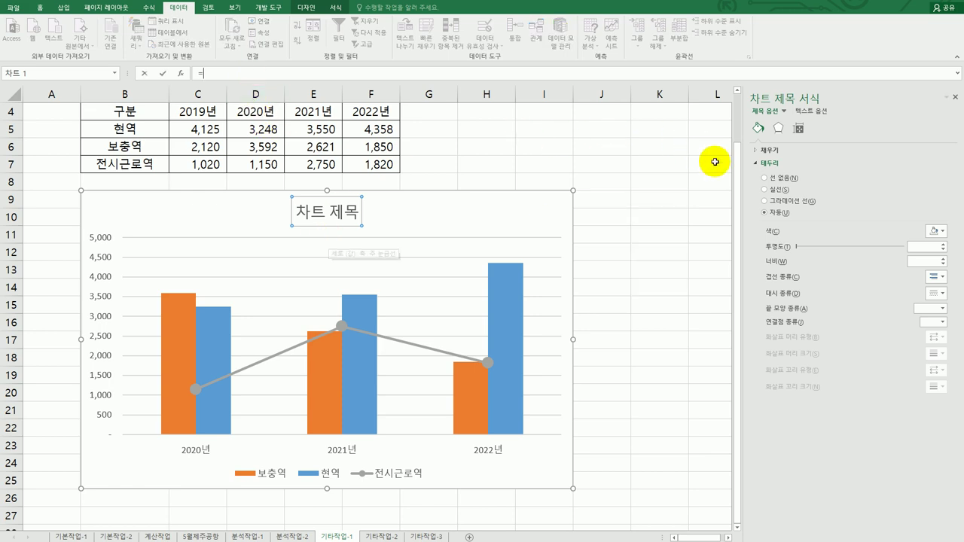
left_click_drag(735, 163, 739, 118)
left_click(131, 127)
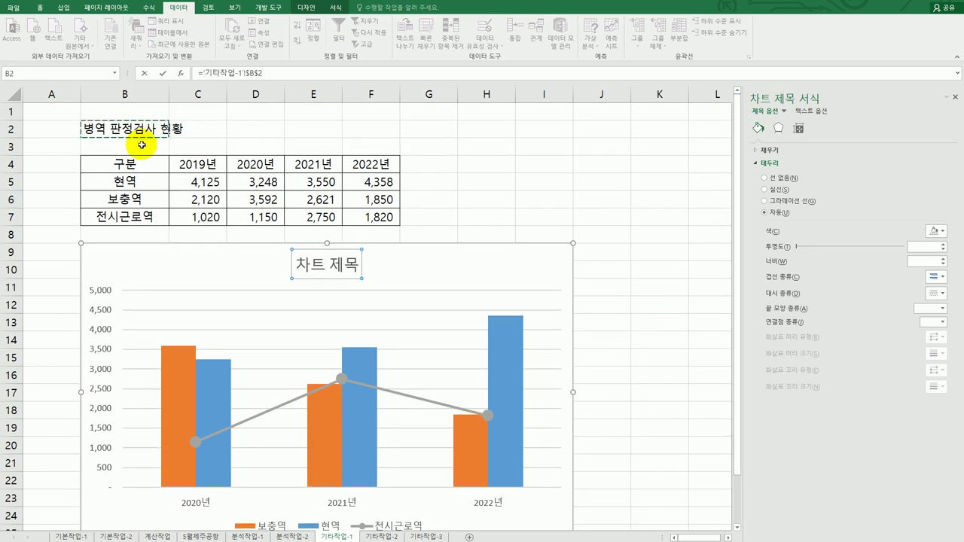
key("Return")
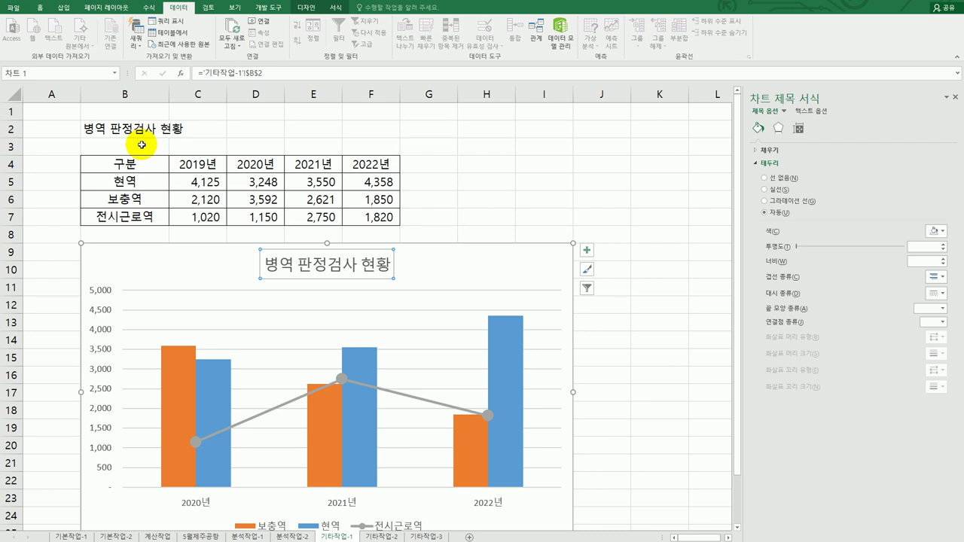
left_click(585, 252)
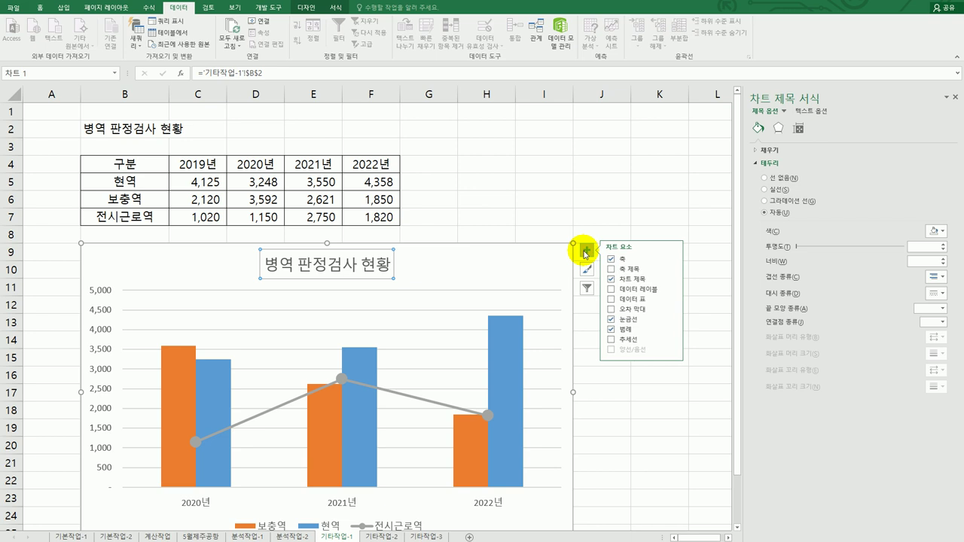
Add primary horizontal and vertical axis titles to the chart
left_click(673, 272)
left_click(709, 267)
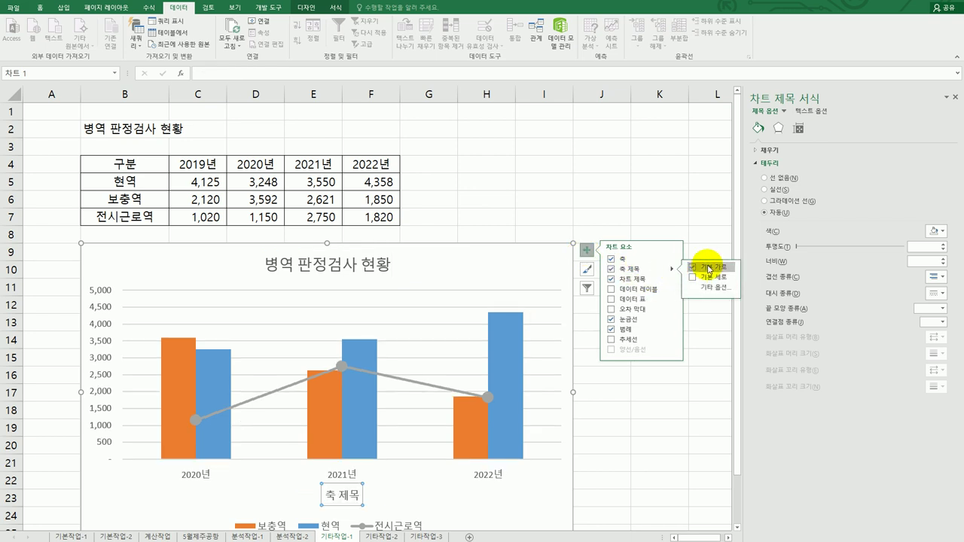
left_click(709, 278)
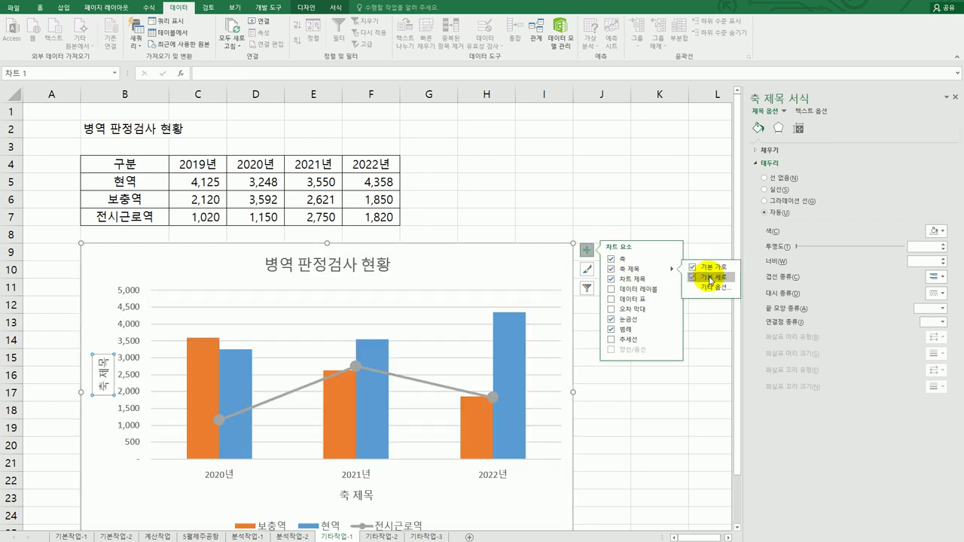
Title the vertical axis 인원수 and set its text direction to Stacked
left_click(102, 366)
left_click_drag(102, 364, 101, 390)
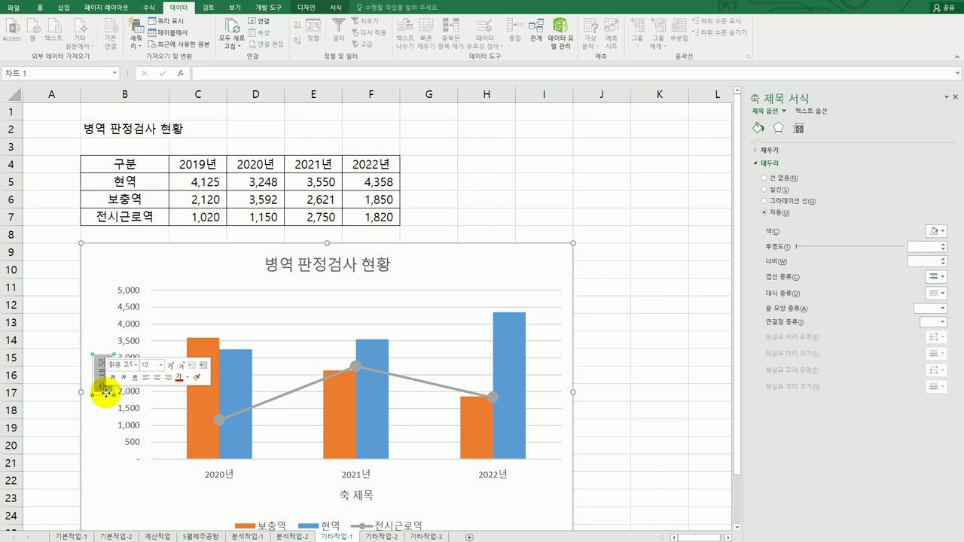
type("인원수")
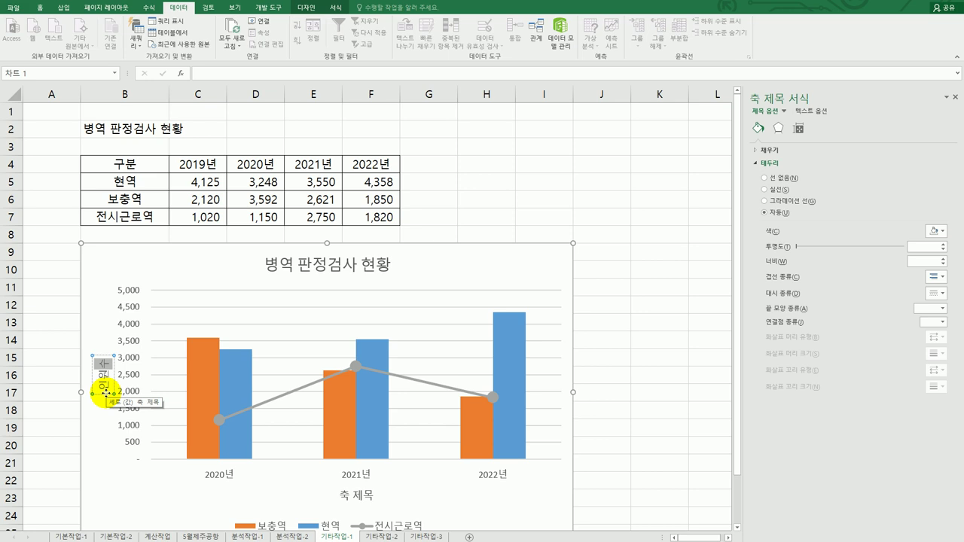
left_click(105, 393)
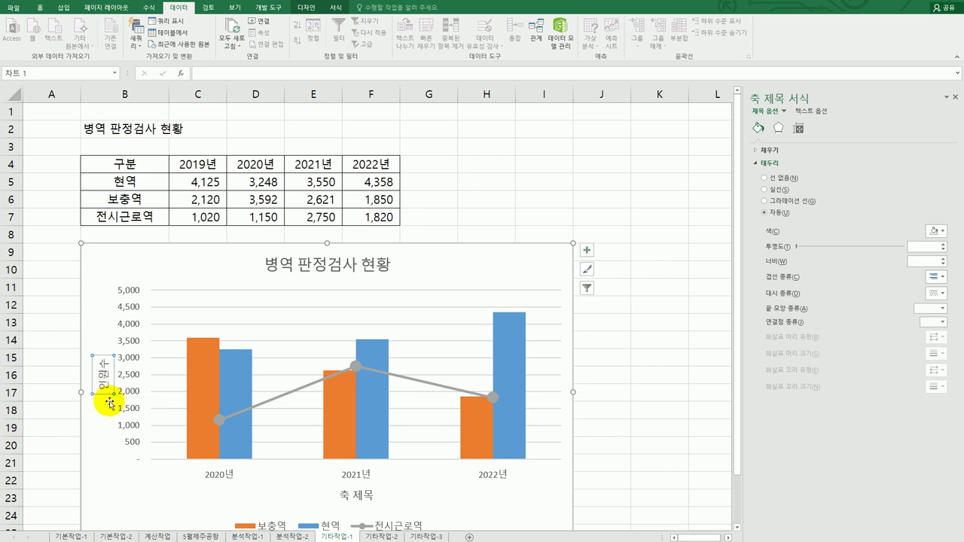
left_click(799, 129)
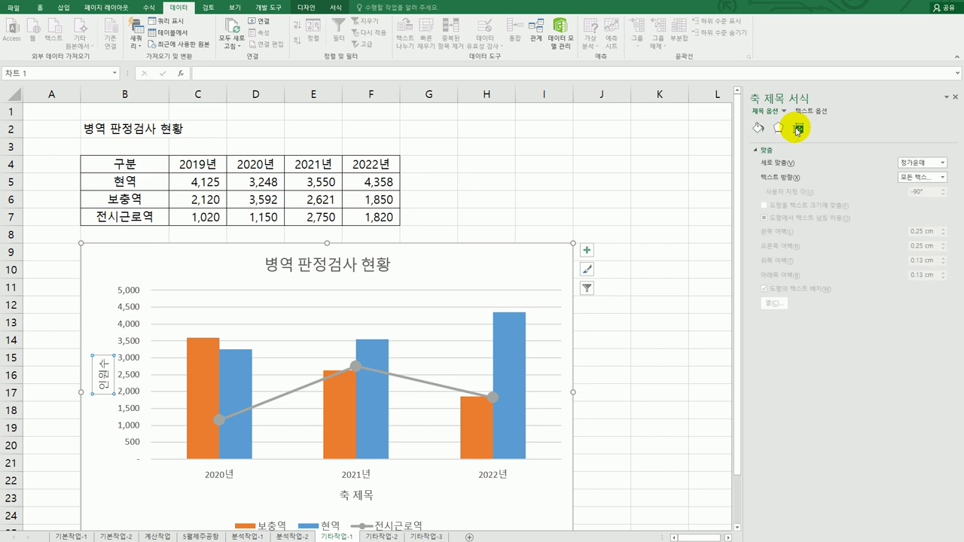
left_click(942, 177)
left_click(920, 314)
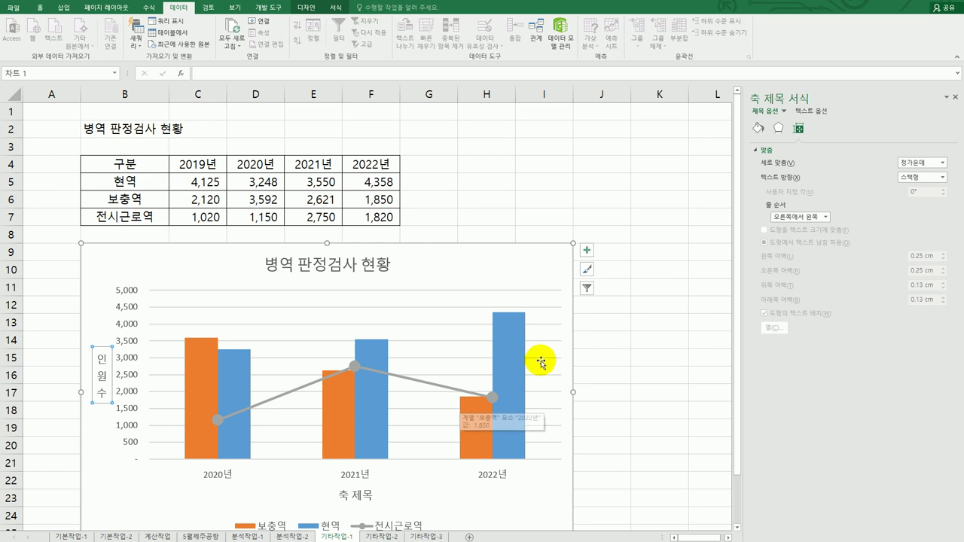
Title the horizontal axis 연도
left_click(355, 493)
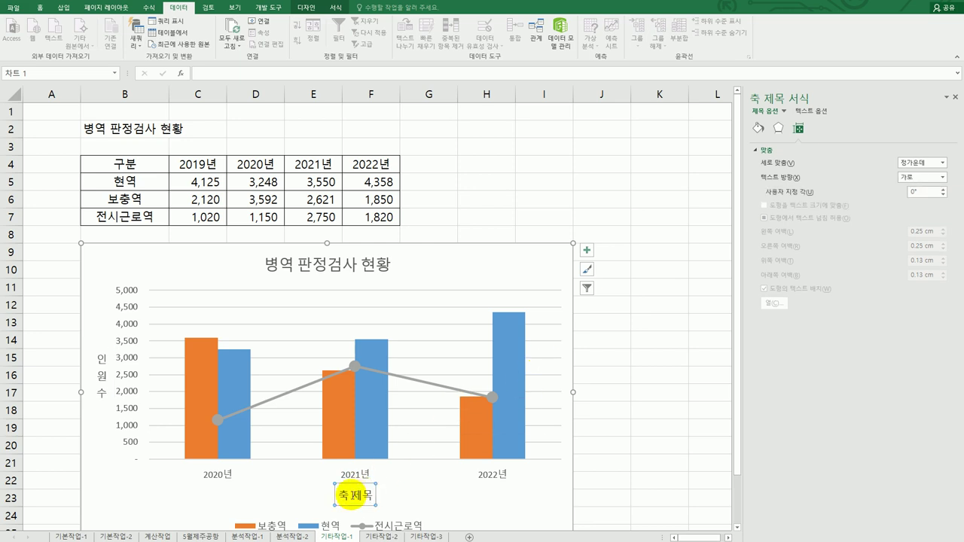
left_click_drag(338, 495, 377, 498)
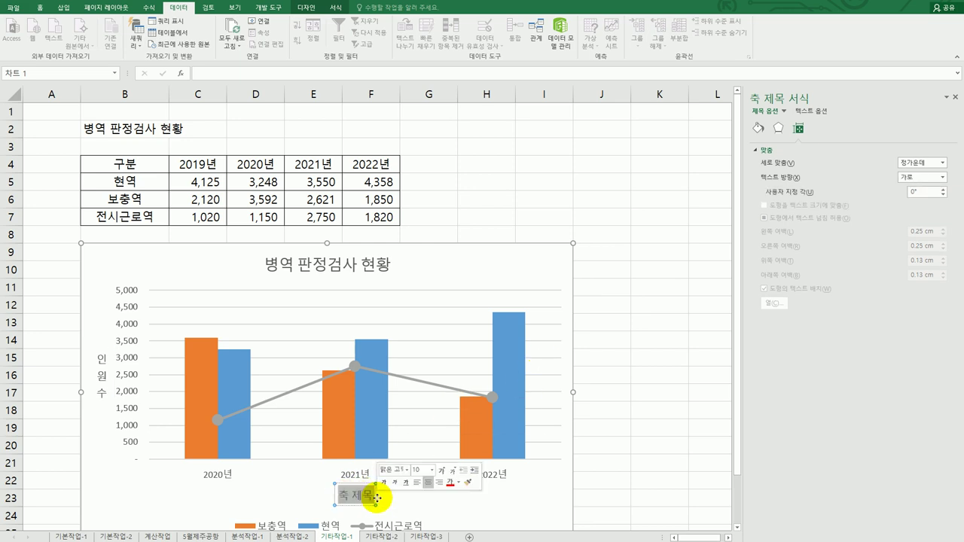
type("연도")
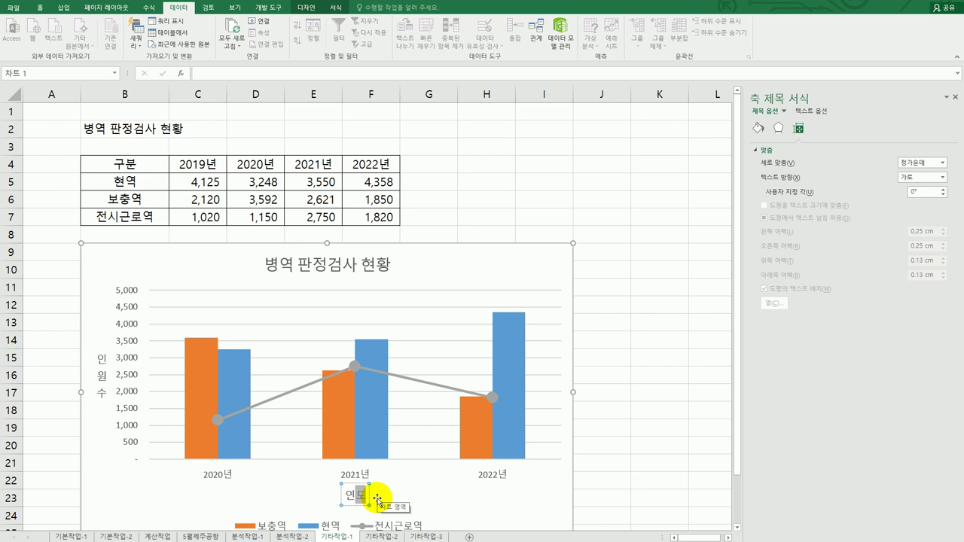
Add a single data label showing 3,550 to only the 2021 현역 bar
left_click(374, 430)
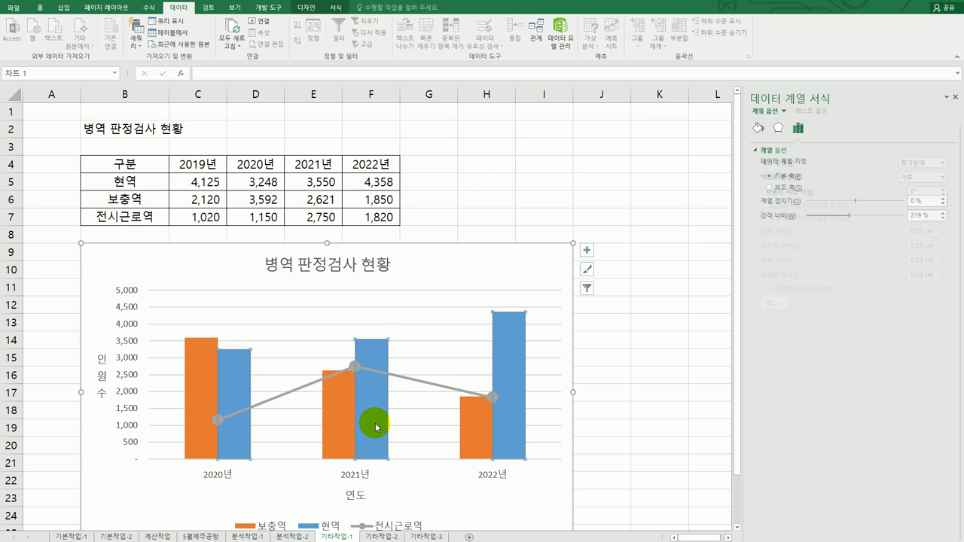
left_click(371, 454)
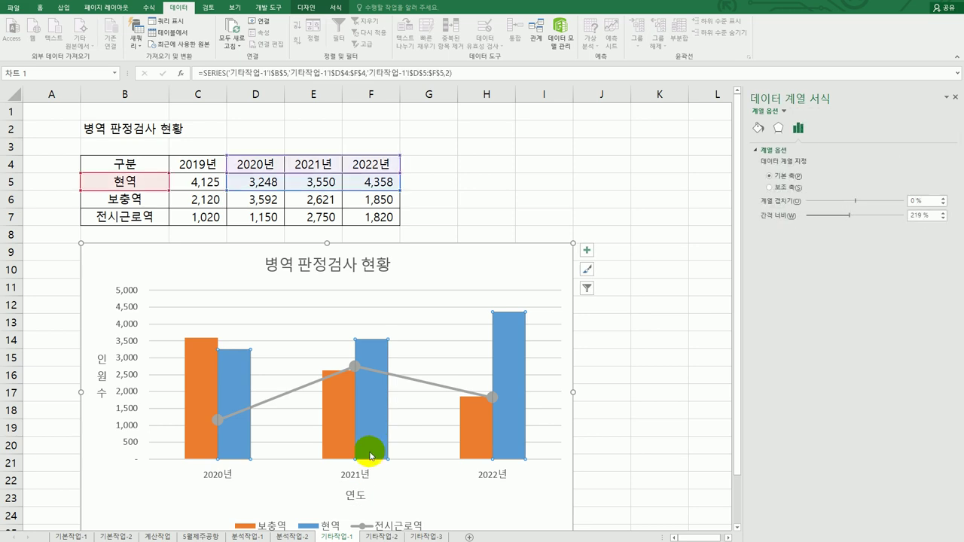
left_click(369, 428)
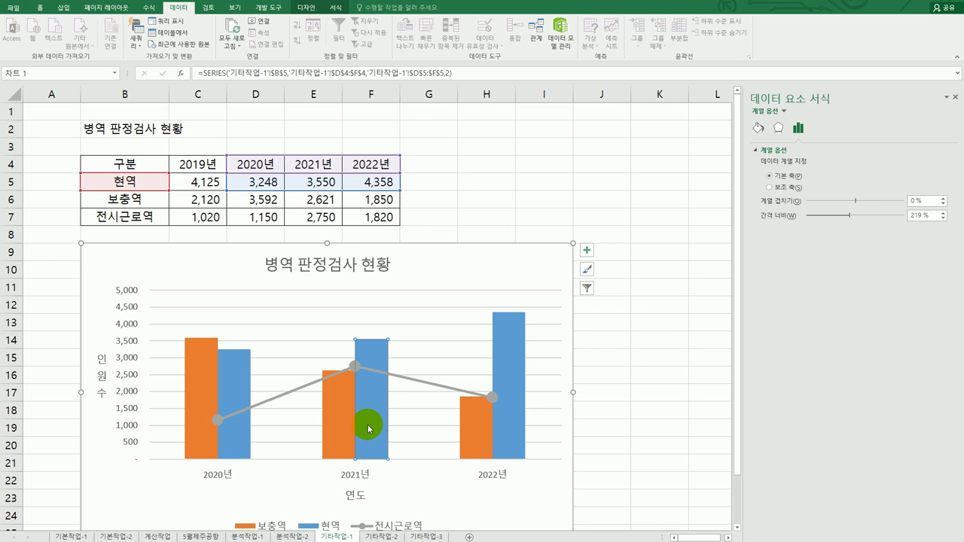
right_click(366, 400)
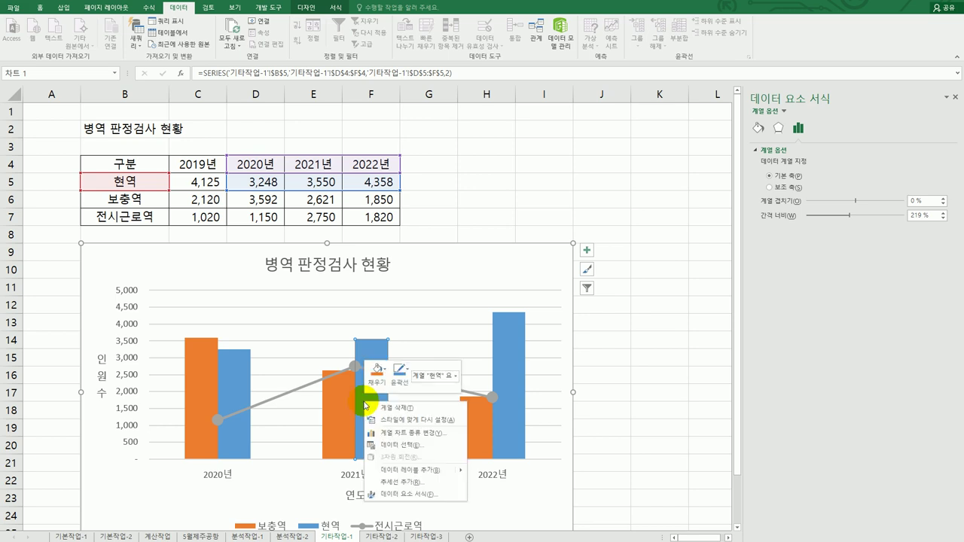
left_click(410, 473)
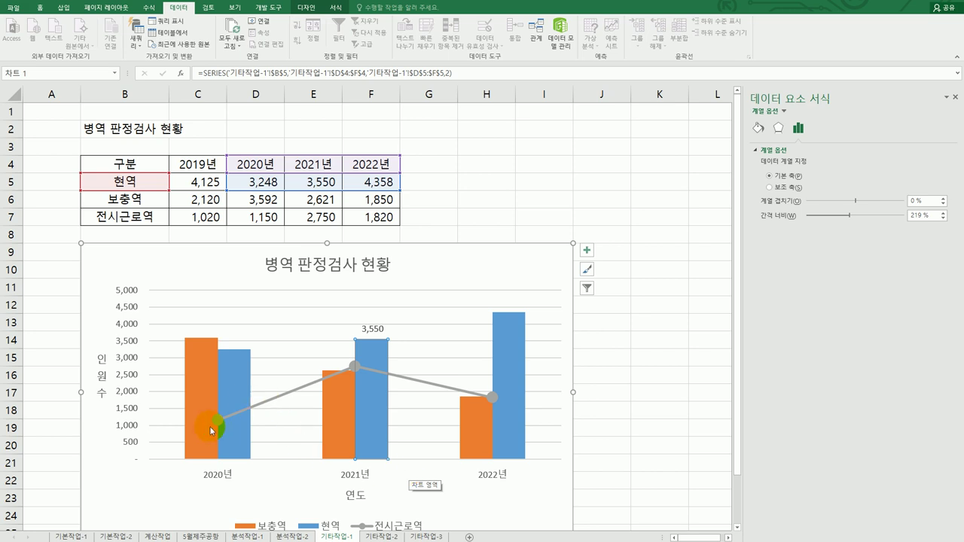
left_click(125, 381)
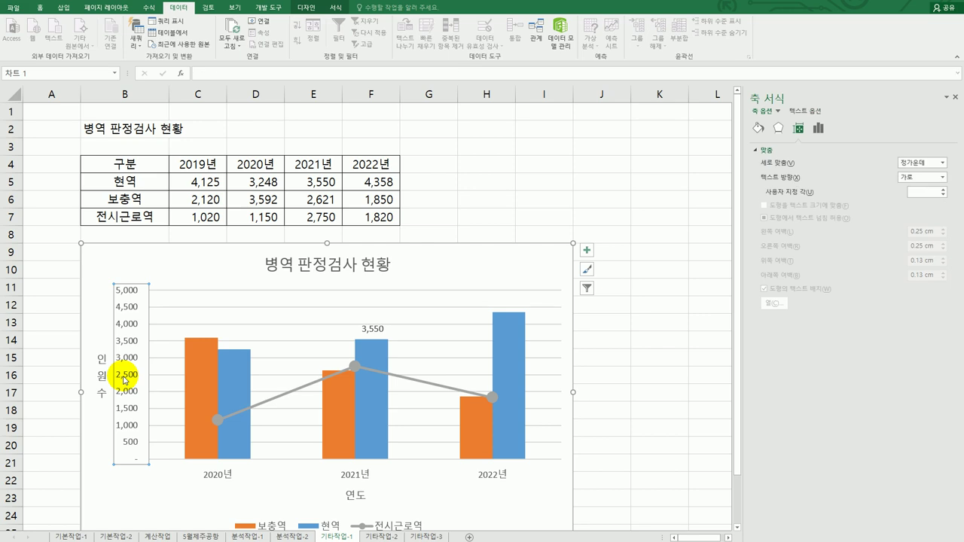
Set the vertical axis major unit to 1000
left_click(818, 129)
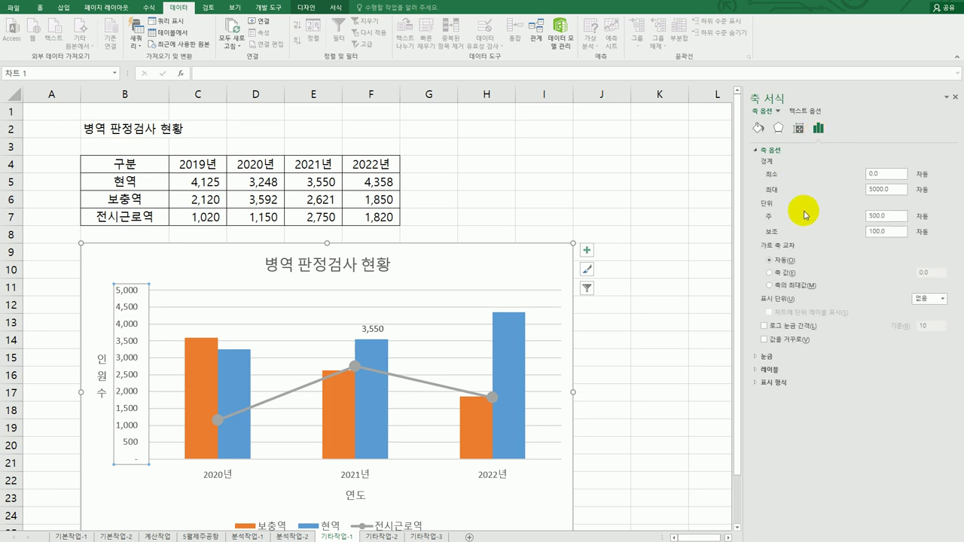
double_click(882, 215)
type("1000")
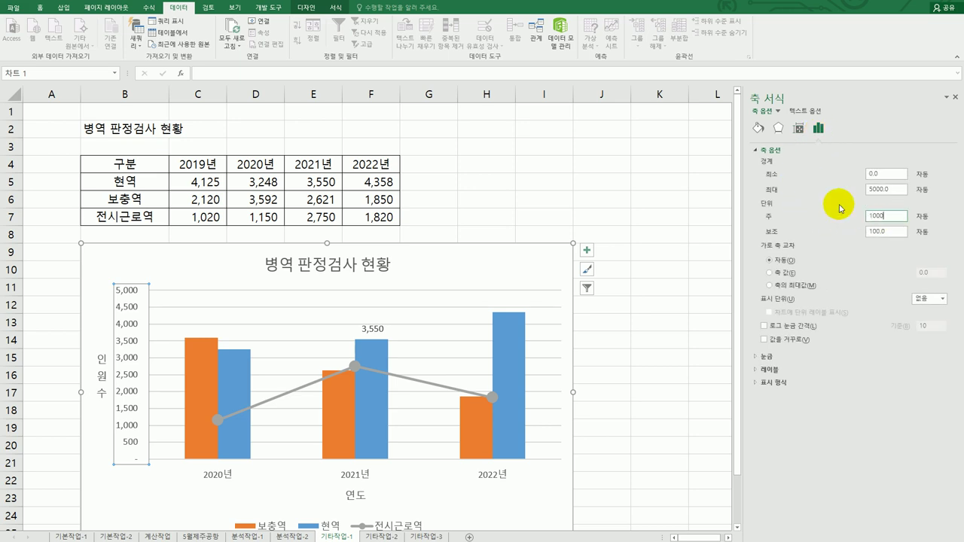
key("Return")
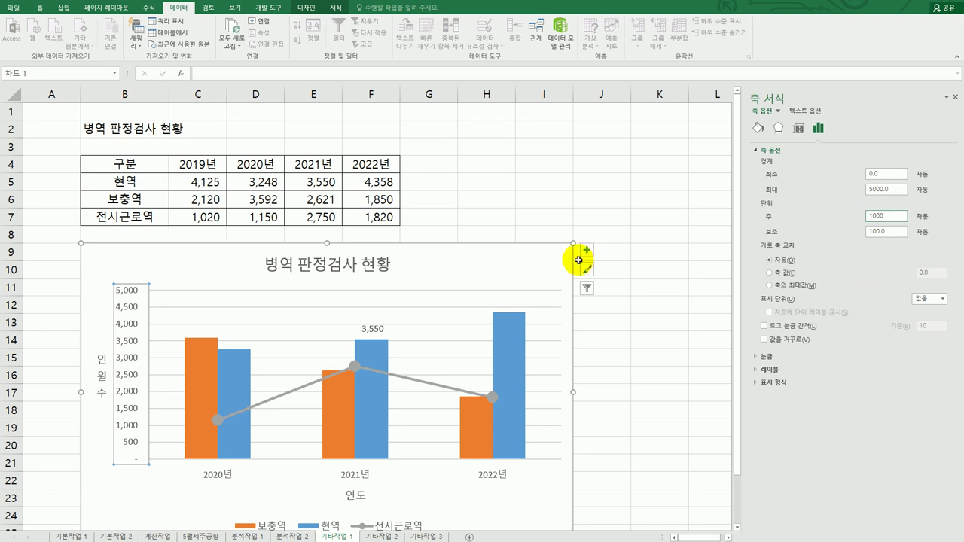
Deselect the chart and switch to the 기타작업-2 sheet
left_click(677, 392)
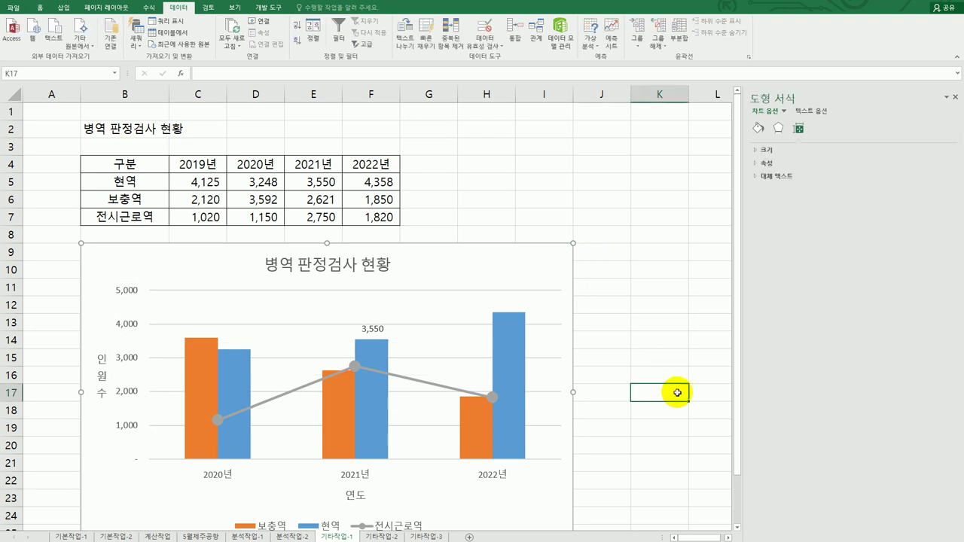
scroll(676, 392, "down", 2)
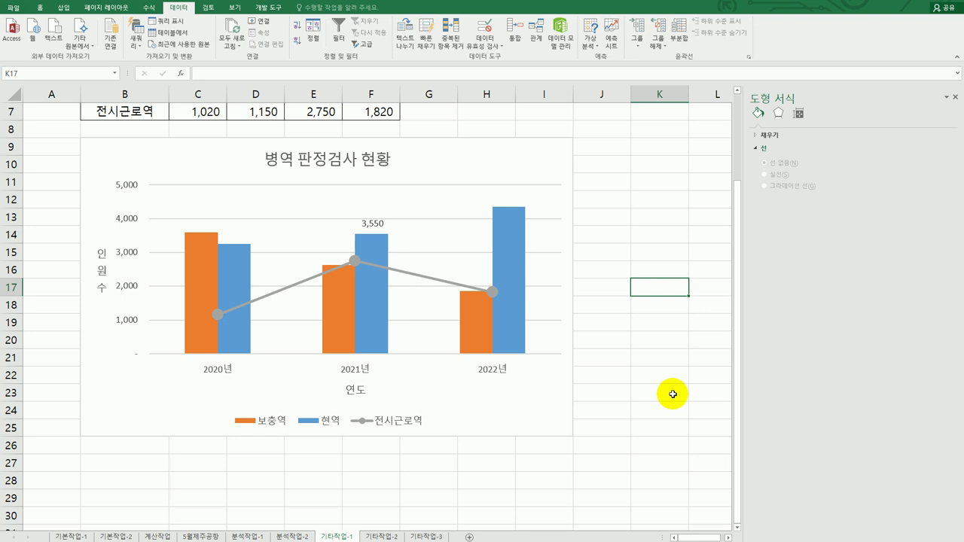
left_click(377, 536)
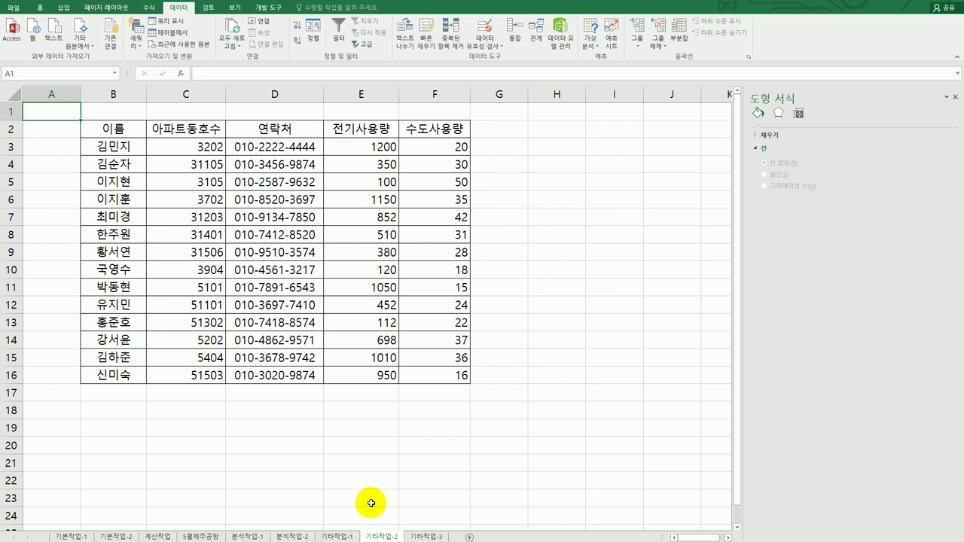
Close the Format Shape pane and draw a form button over H2:I3
left_click(955, 99)
left_click(646, 259)
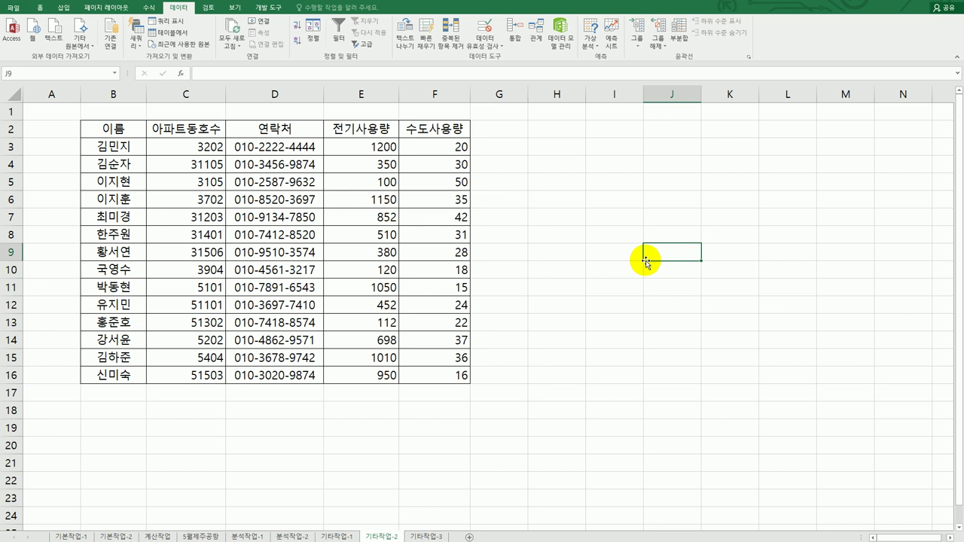
left_click(270, 7)
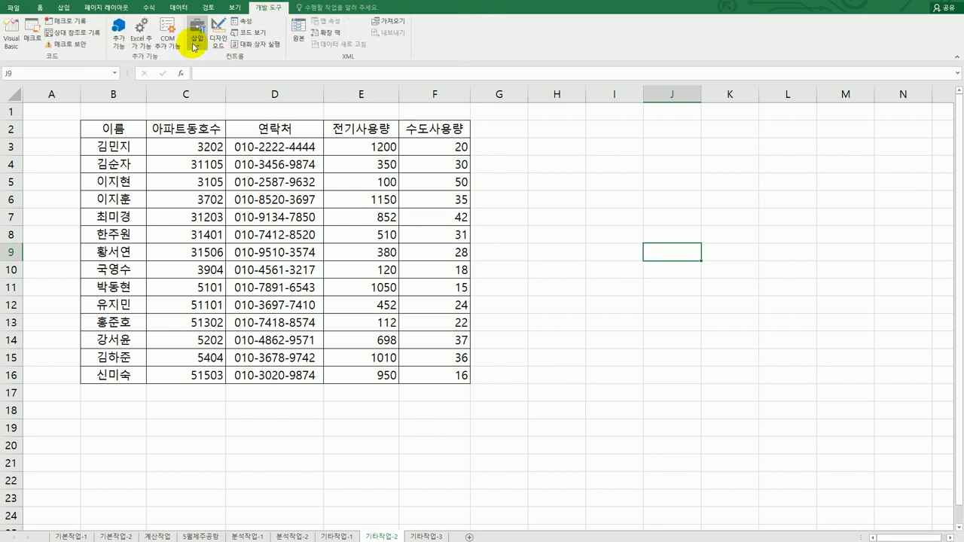
left_click(195, 43)
left_click(192, 67)
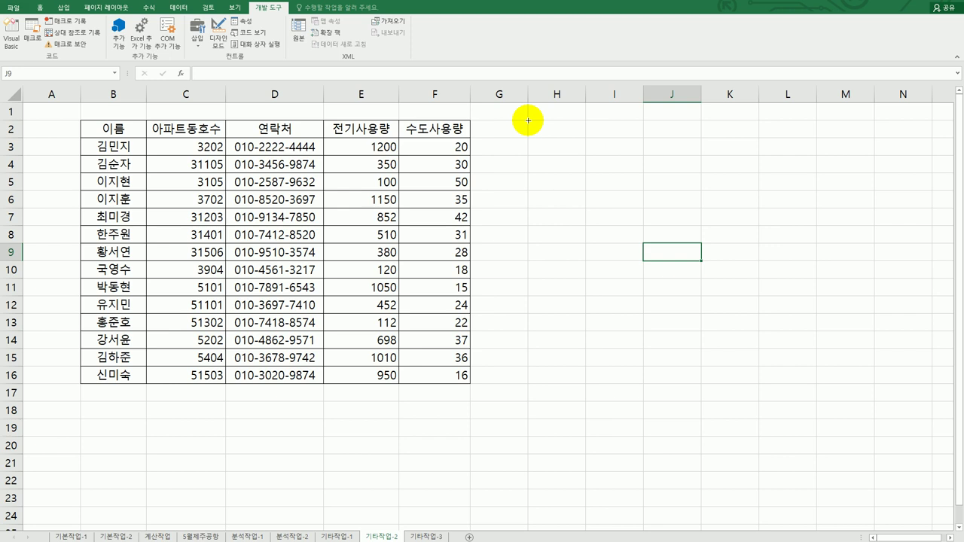
left_click_drag(528, 121, 625, 152)
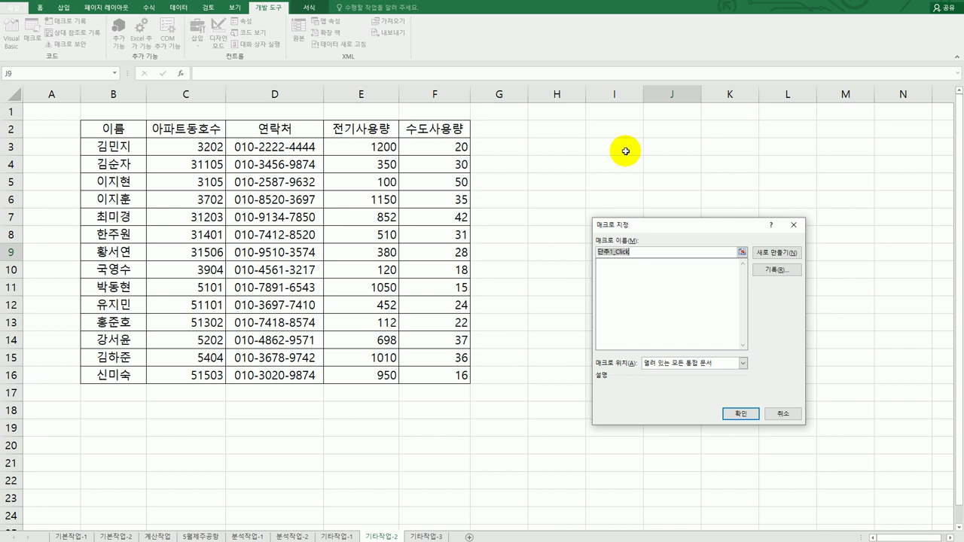
Name the button's macro 아파트동호수 and start recording it
type("아파트ㄷ")
type("동호수")
left_click(761, 270)
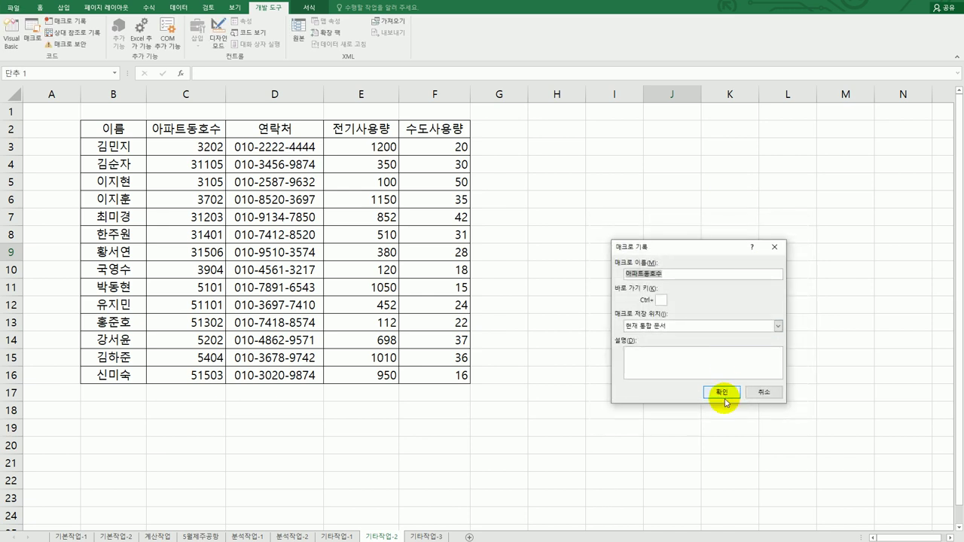
left_click(722, 395)
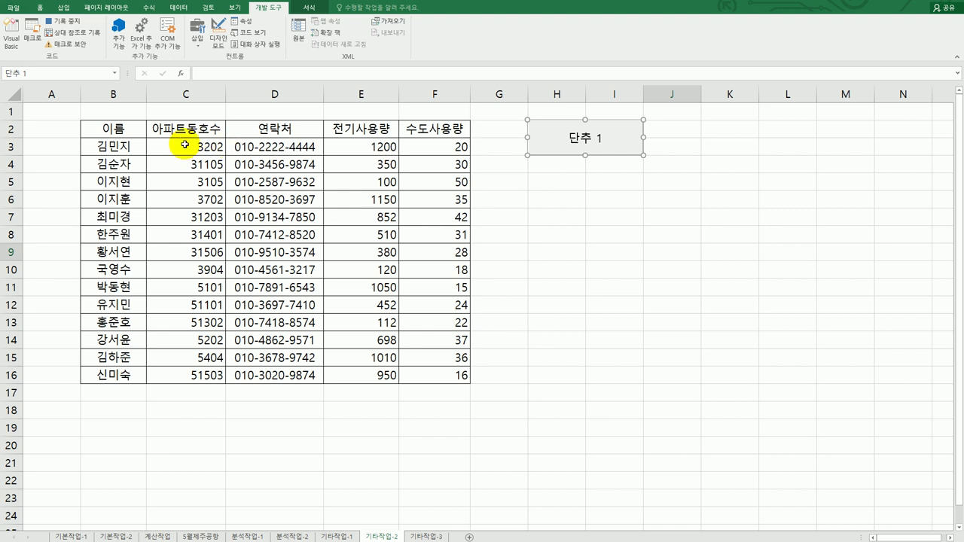
Give C3:C16 a conditional custom format ([>=10000]) showing values like 3단지 202호
left_click_drag(184, 145, 185, 379)
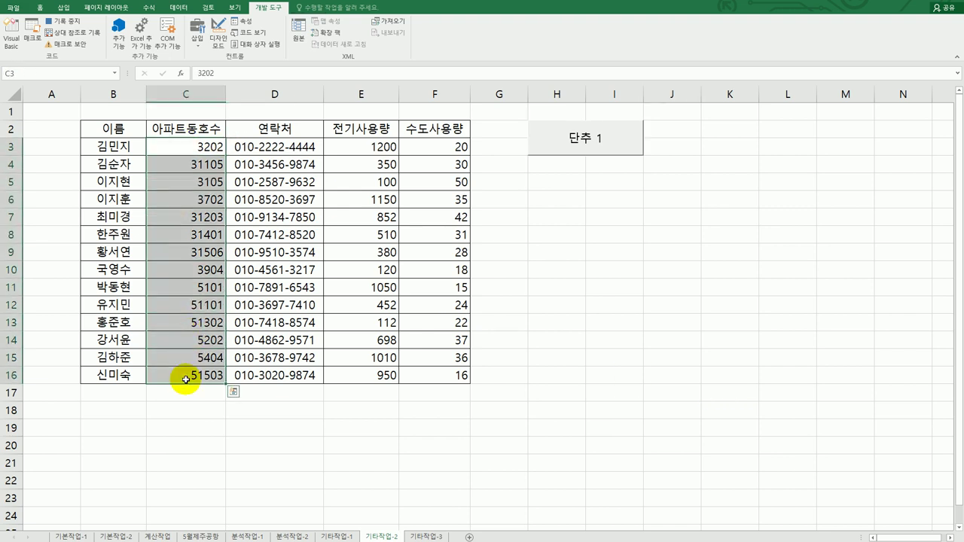
right_click(178, 184)
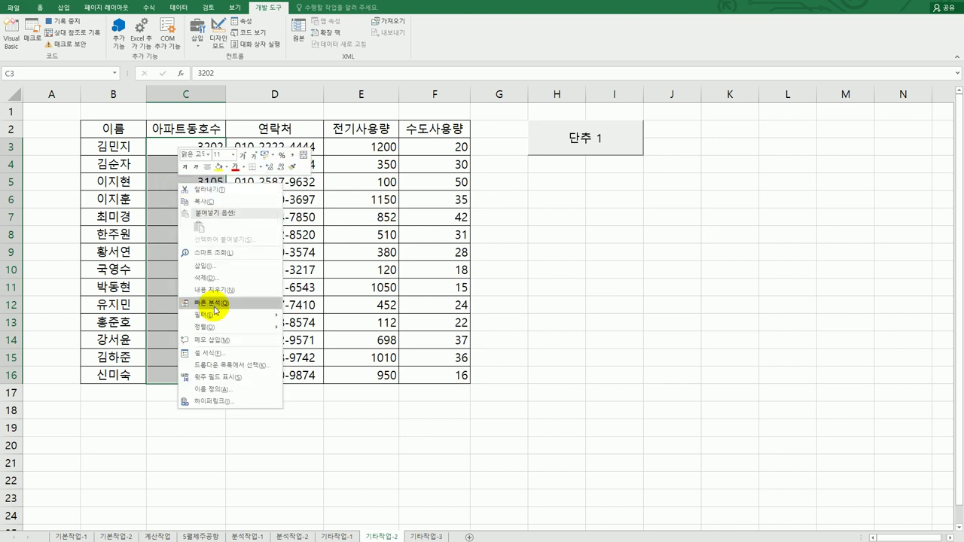
left_click(217, 354)
left_click_drag(250, 176, 527, 225)
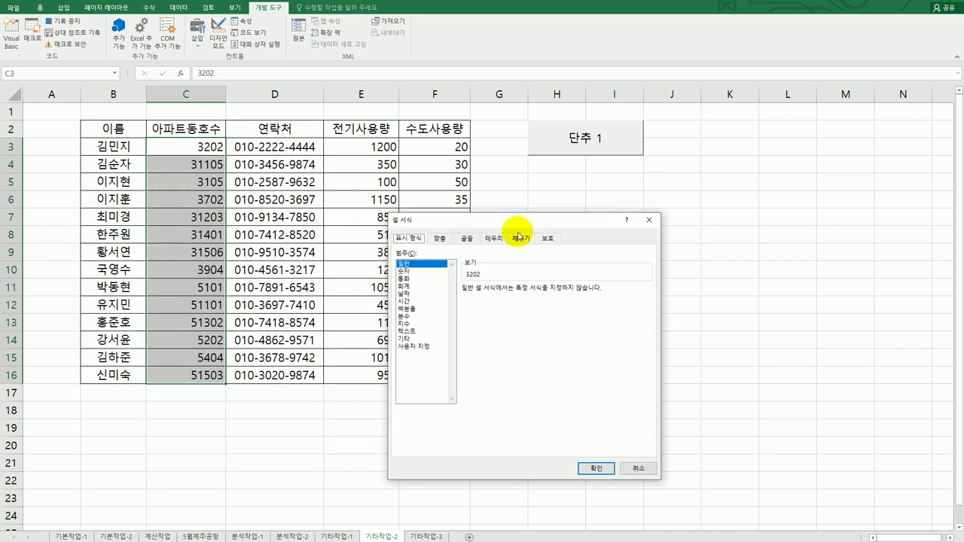
left_click(416, 346)
left_click_drag(497, 302, 444, 294)
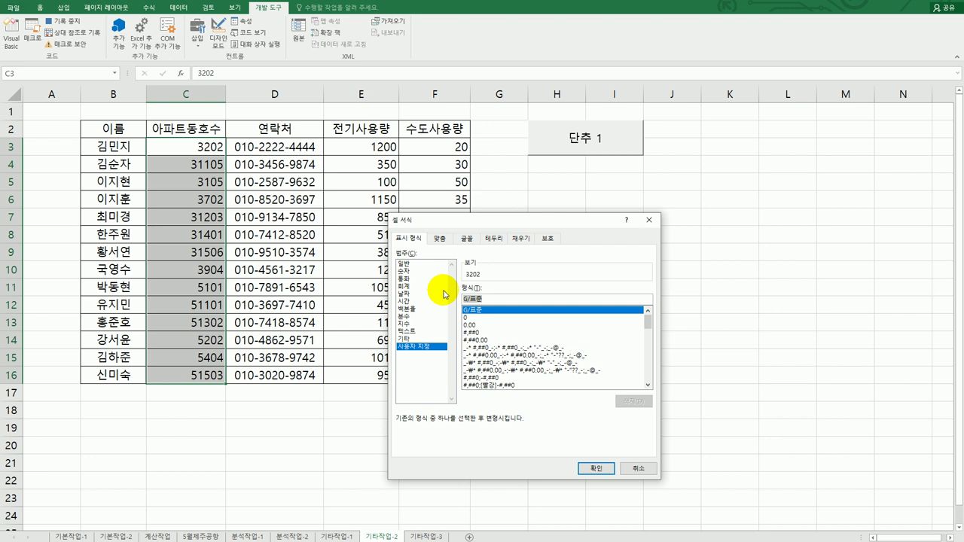
key("Delete")
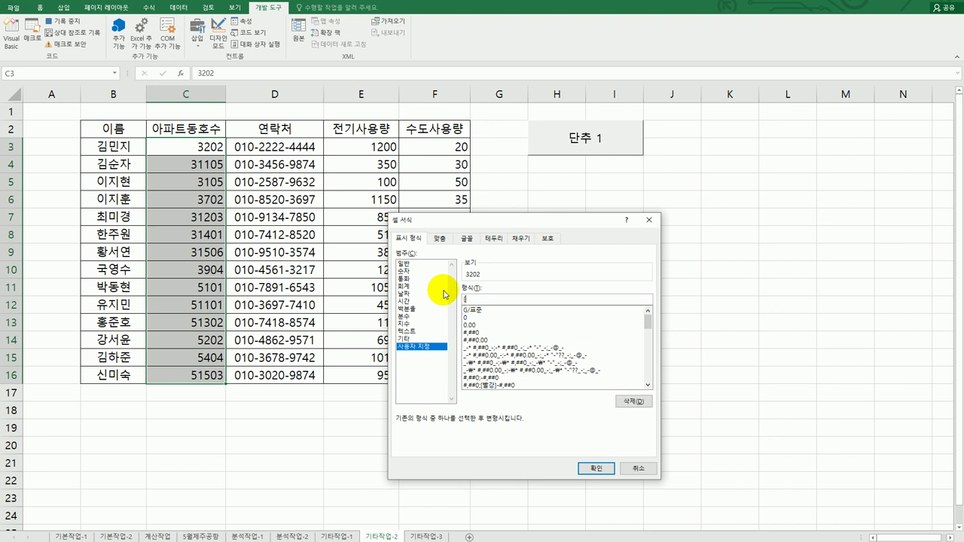
type("[>=10000]")
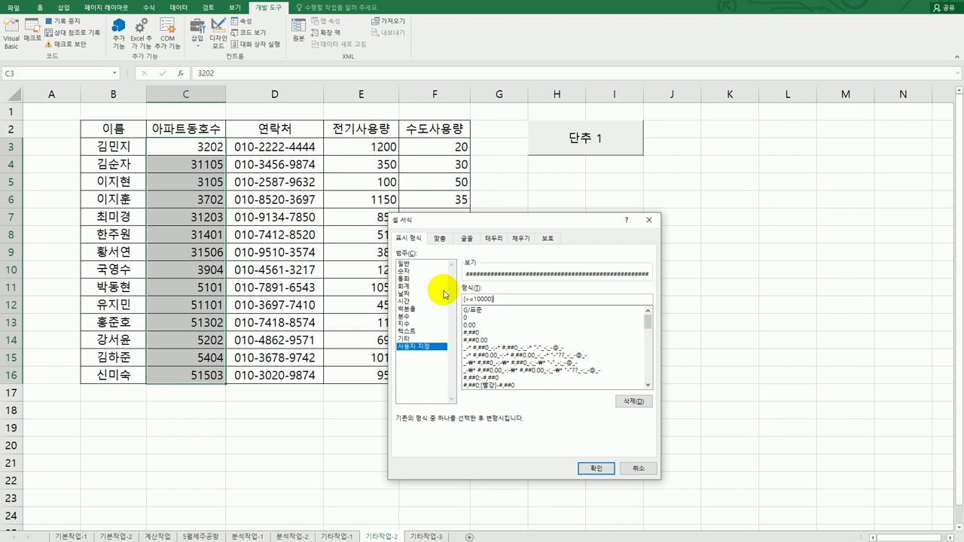
type("0")
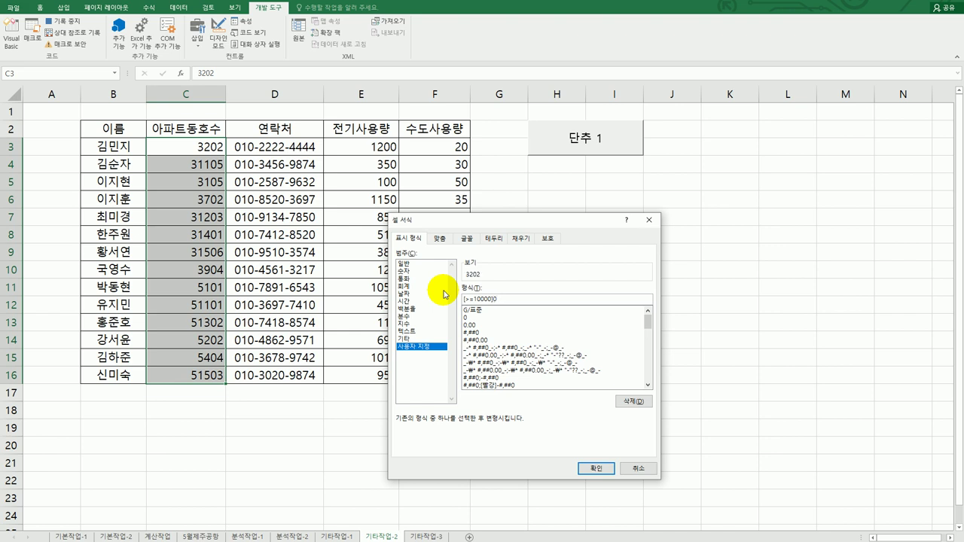
type("\"동")
type("지")
type(" \"")
type("0000")
type("\"")
type("호\"")
type(";")
type("0")
type("\"단지 ")
type("\"")
type("000")
type("\"호\"")
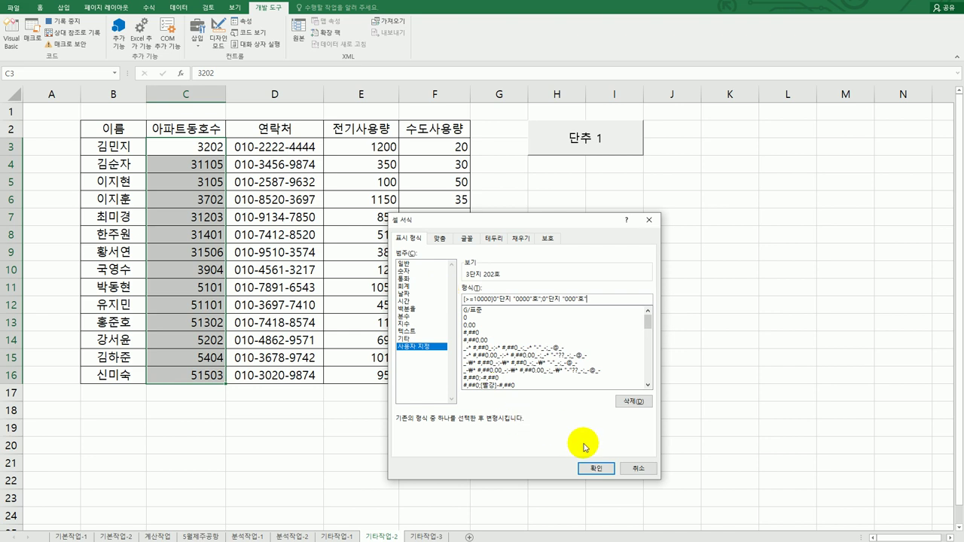
left_click(596, 468)
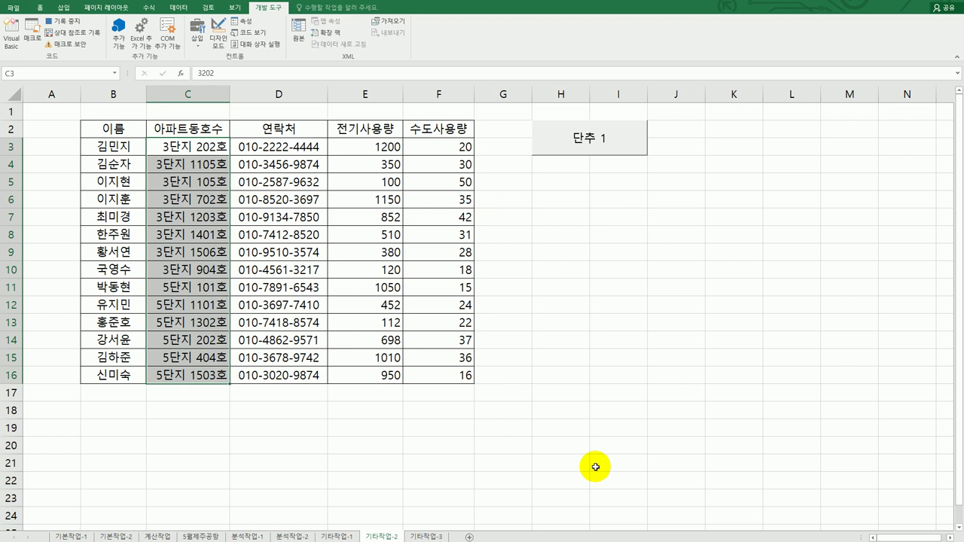
Stop the macro recording and change the 단추 1 label to 아파트동호수
left_click(187, 377)
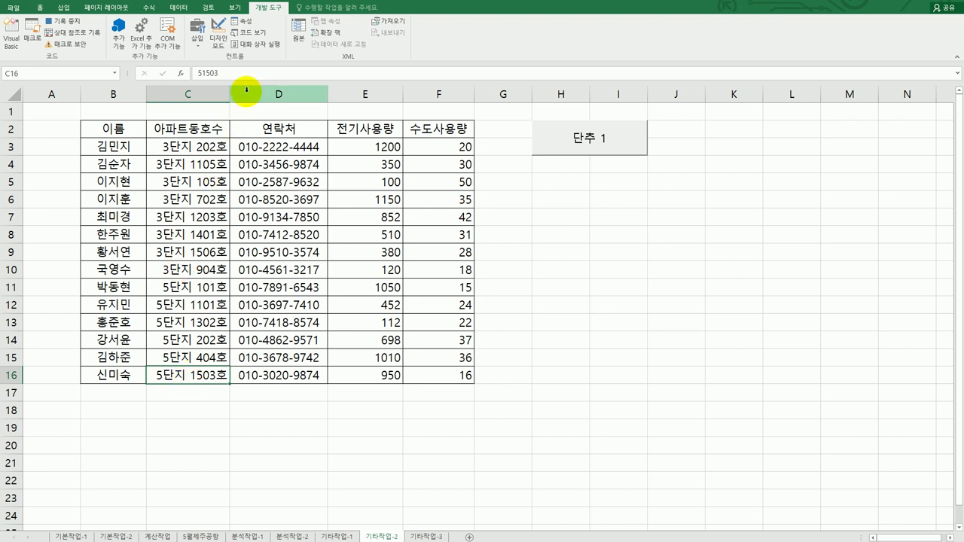
left_click(74, 23)
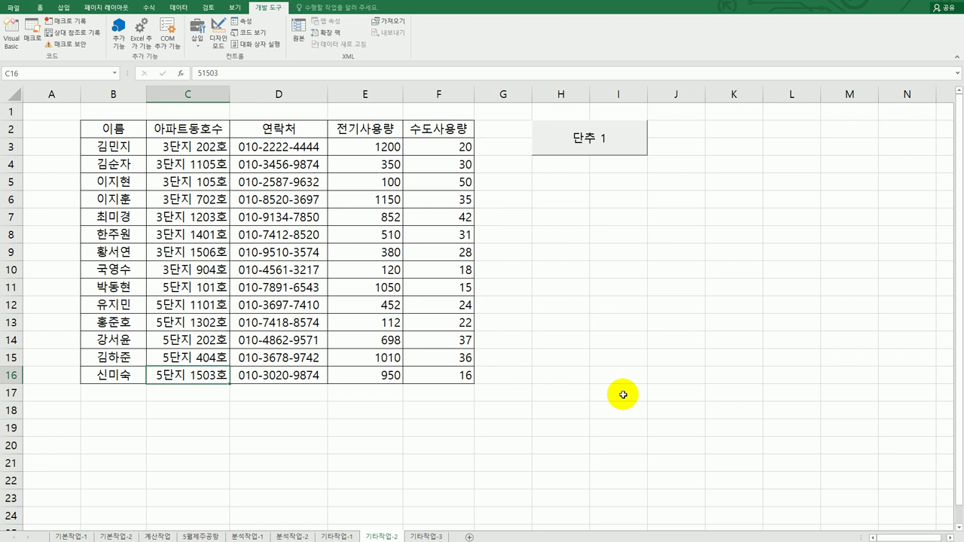
right_click(612, 154)
right_click(614, 149)
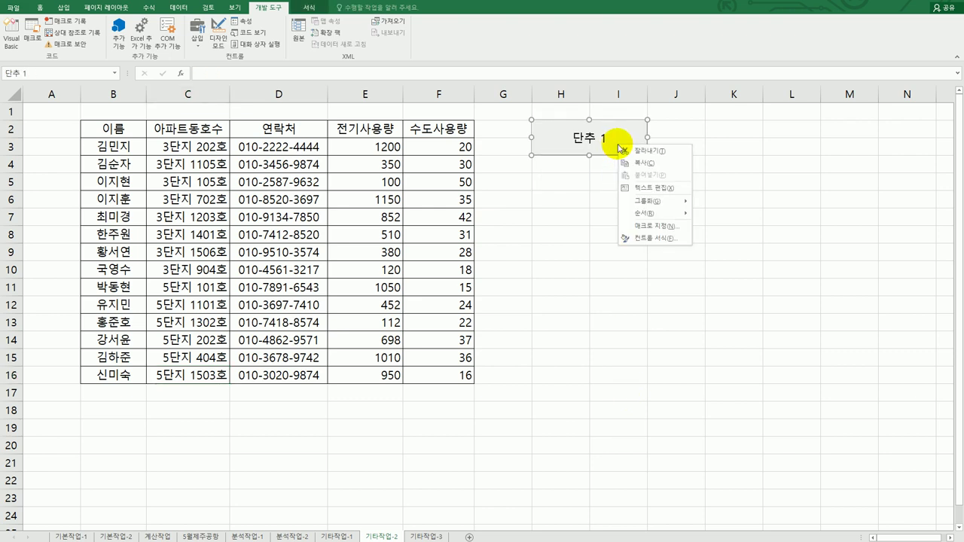
left_click(668, 188)
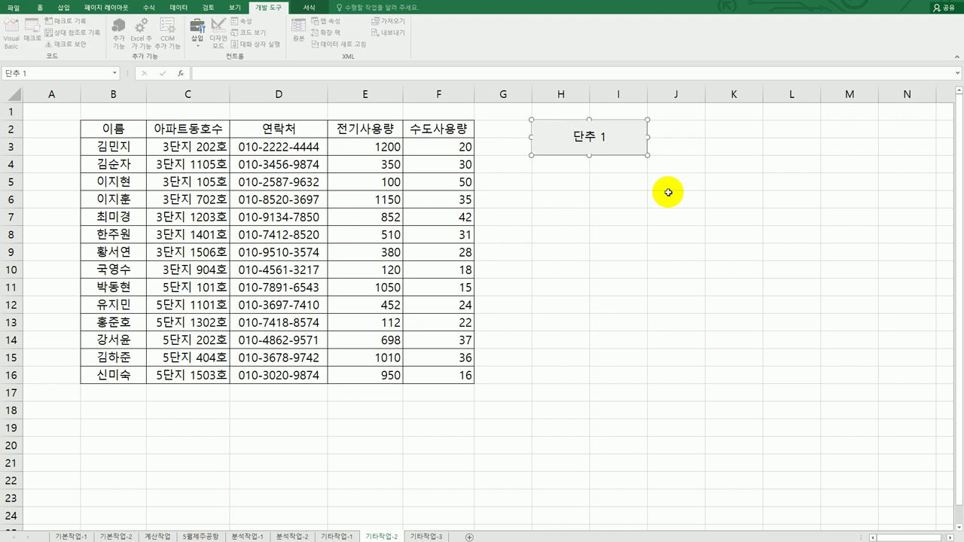
key("ctrl+a")
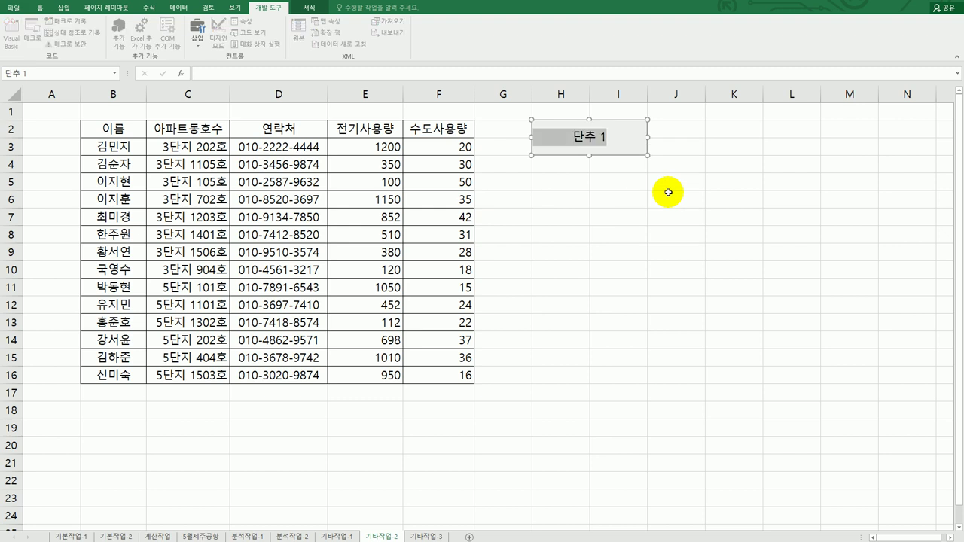
type("아파트동호수")
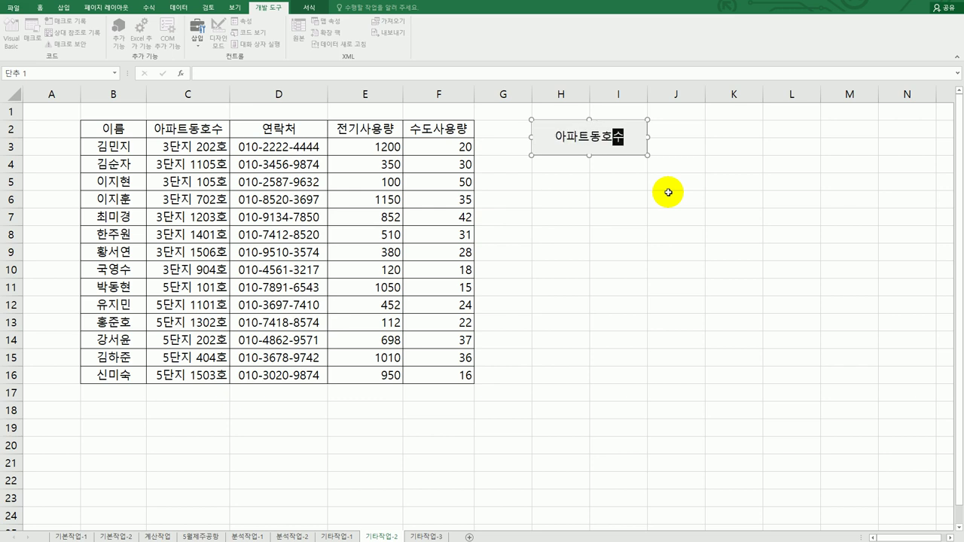
left_click(663, 202)
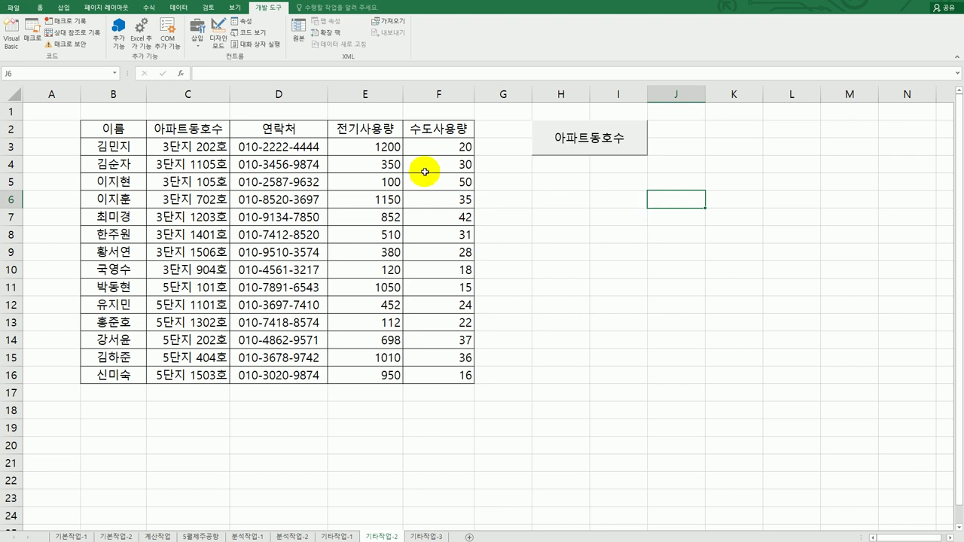
Draw a second form button beside the table near H5
left_click(199, 43)
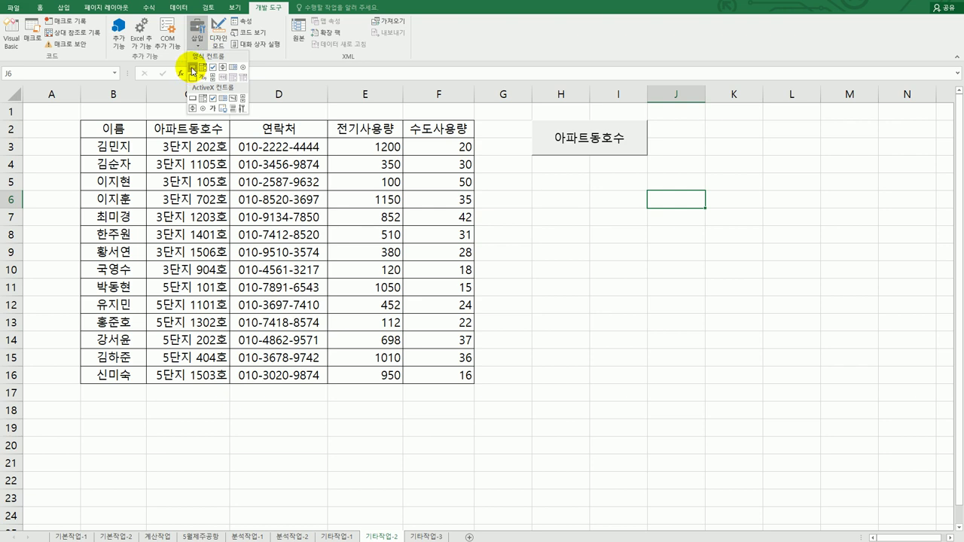
left_click(193, 70)
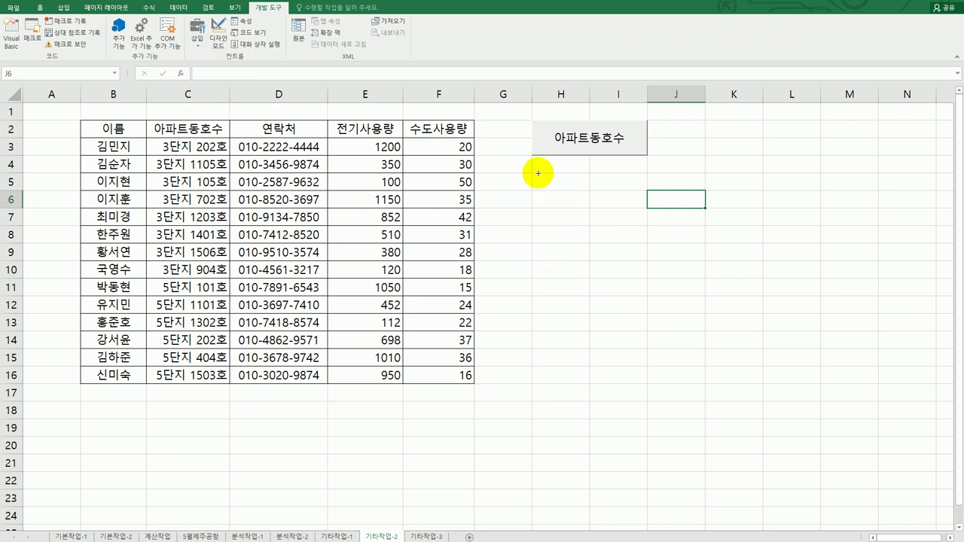
mouse_move(531, 174)
left_mouse_down()
mouse_move(555, 173)
mouse_move(643, 208)
left_mouse_up()
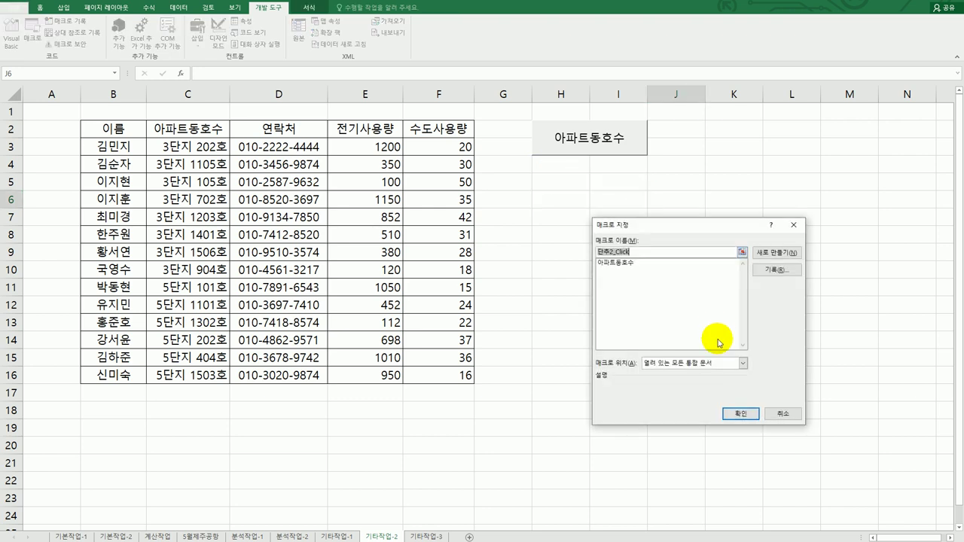
Record a new macro named 전기사용량 and select E3:E16
type("전기사용량")
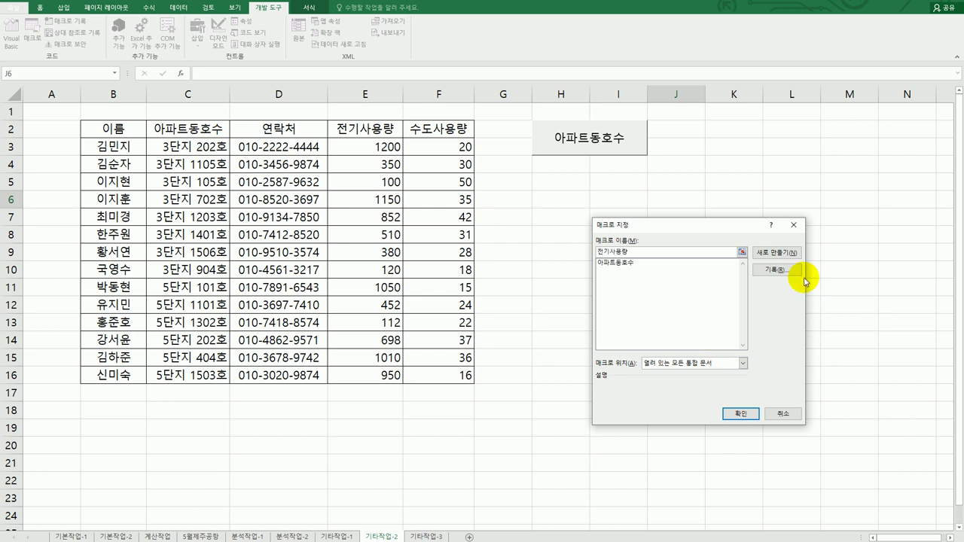
left_click(778, 269)
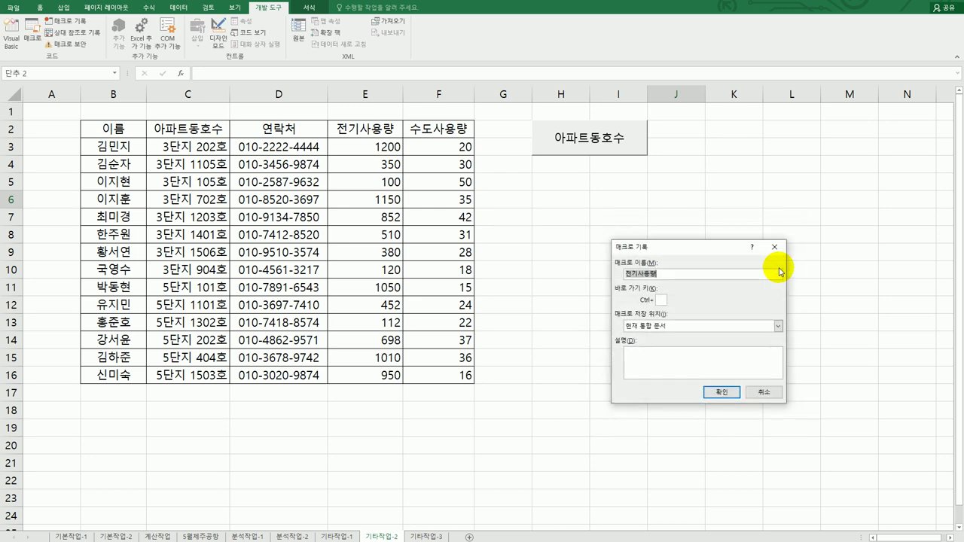
left_click(721, 392)
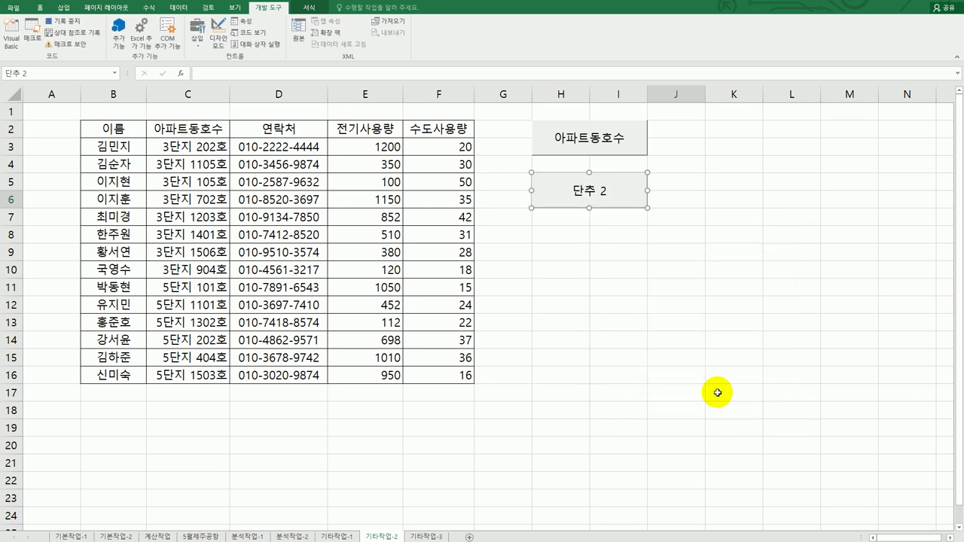
left_click_drag(389, 148, 377, 371)
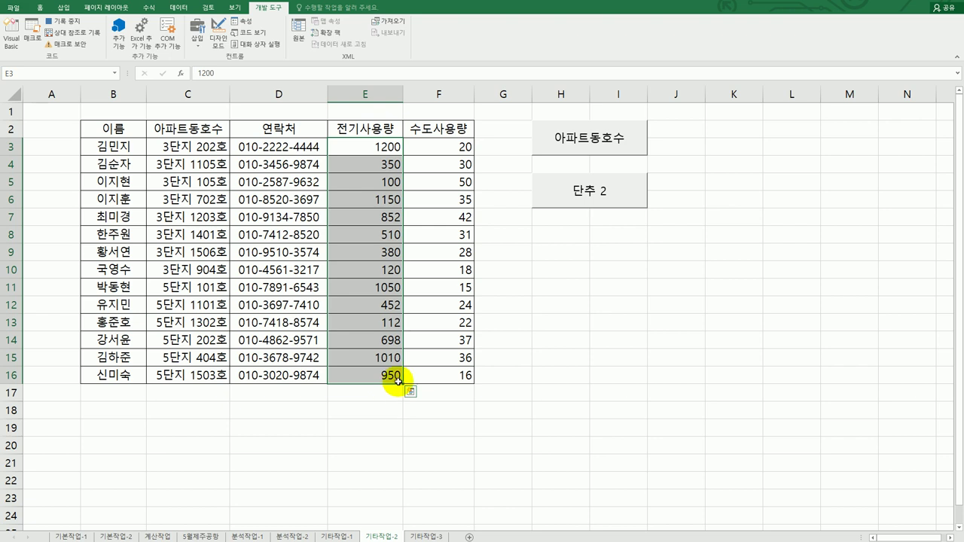
Start a custom format for E3:E16 with the red section [빨강][>=1000]★#,##0
right_click(371, 230)
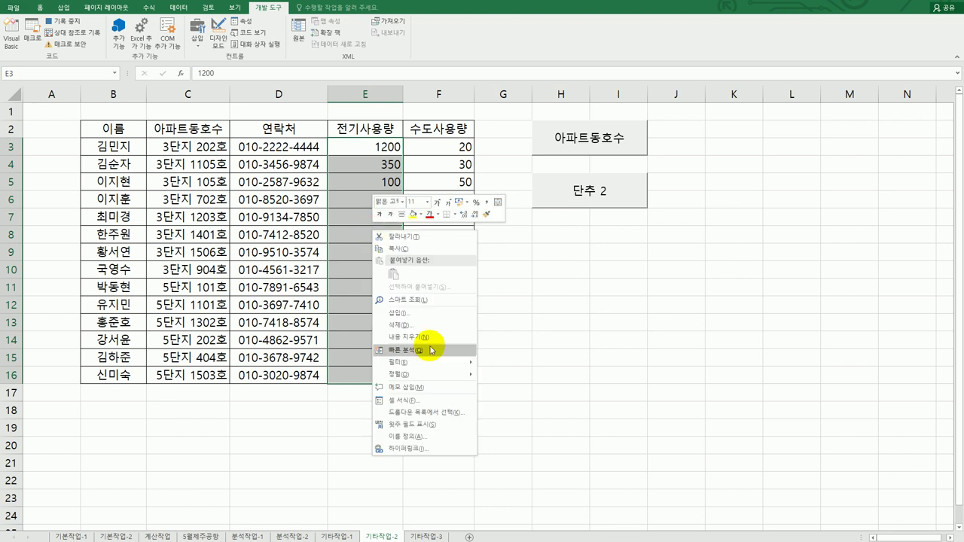
left_click(425, 406)
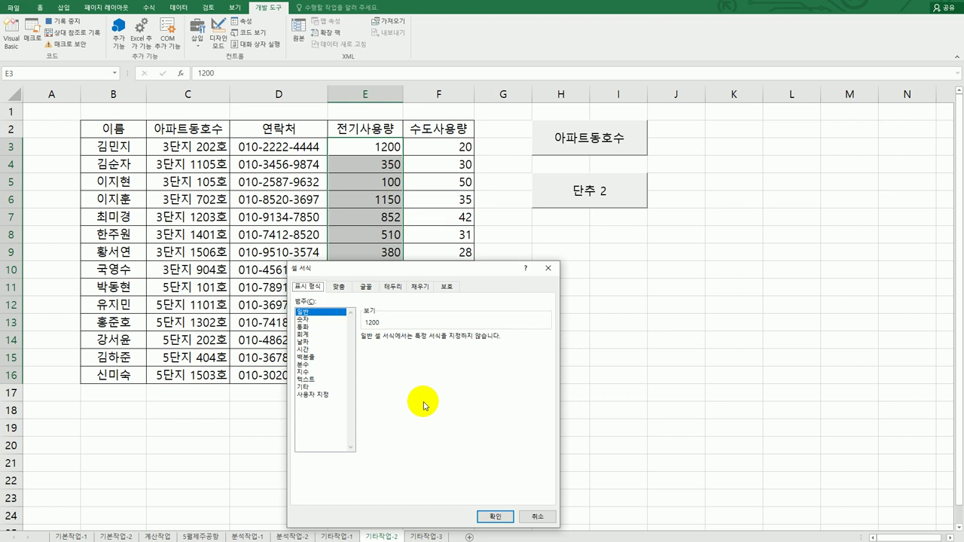
left_click(322, 395)
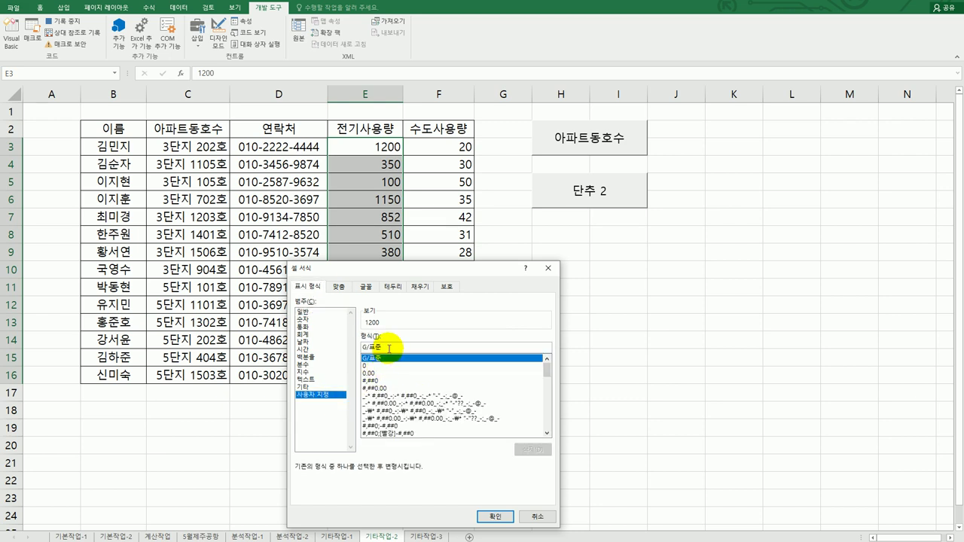
left_click_drag(388, 349, 347, 346)
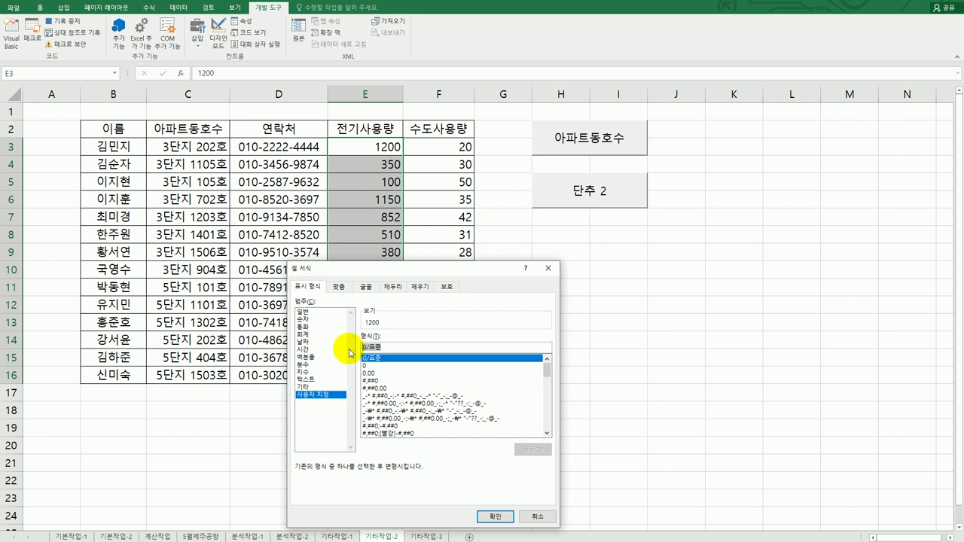
type("#ㅇ")
key("BackSpace")
type("ㅇ")
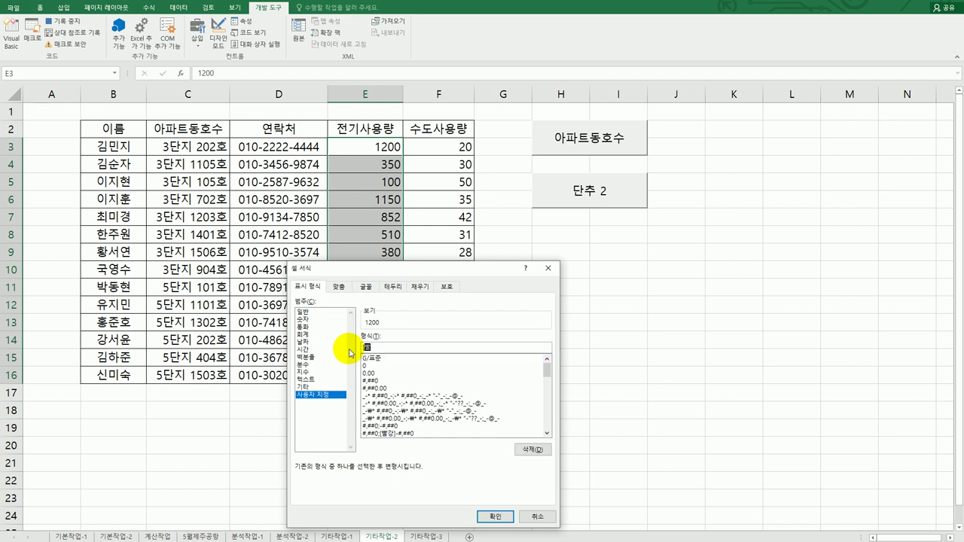
type("강][>=1000₩")
key("BackSpace")
type("]")
type("ㅁ")
key("Hangul_Hanja")
left_click(415, 457)
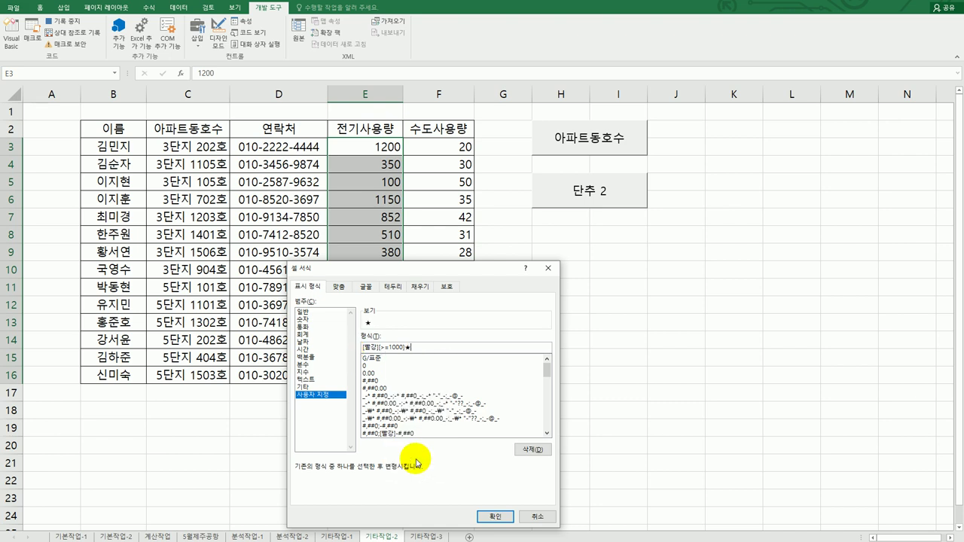
type("#,##0")
Add the blue section [파랑][<150]☆0 and a default 0, then apply the format
type(";[파랑][<150]ㅁ")
key("Hangul_Hanja")
left_click(465, 445)
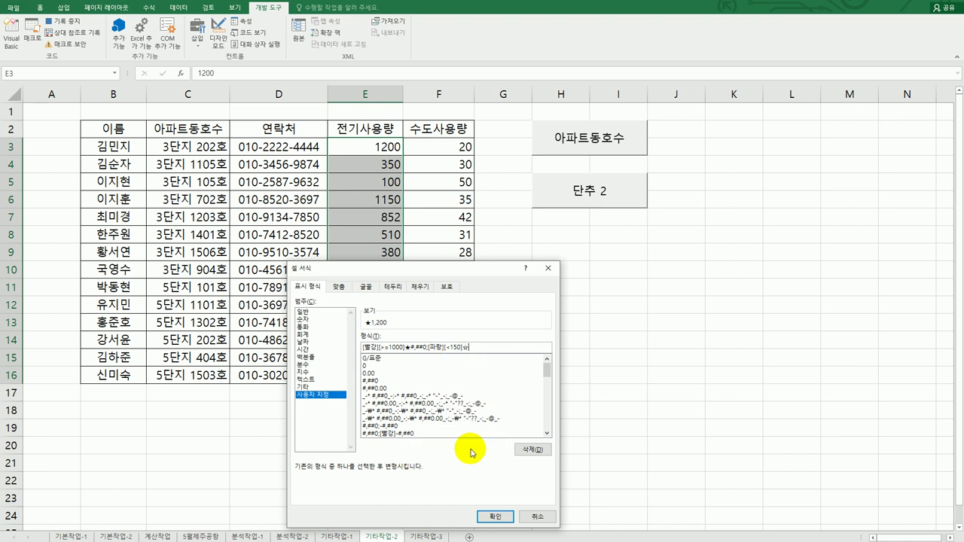
type("0")
type(";0")
left_click(494, 517)
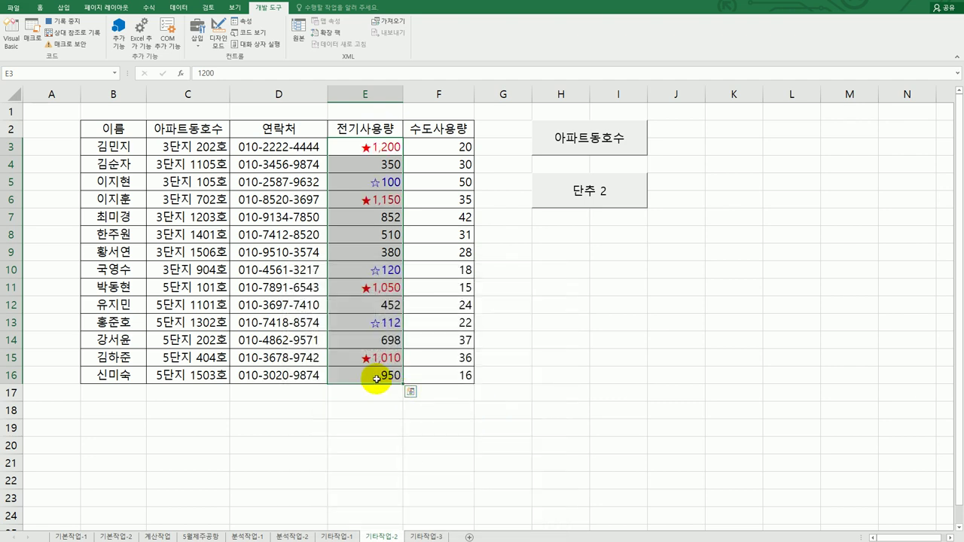
left_click(376, 377)
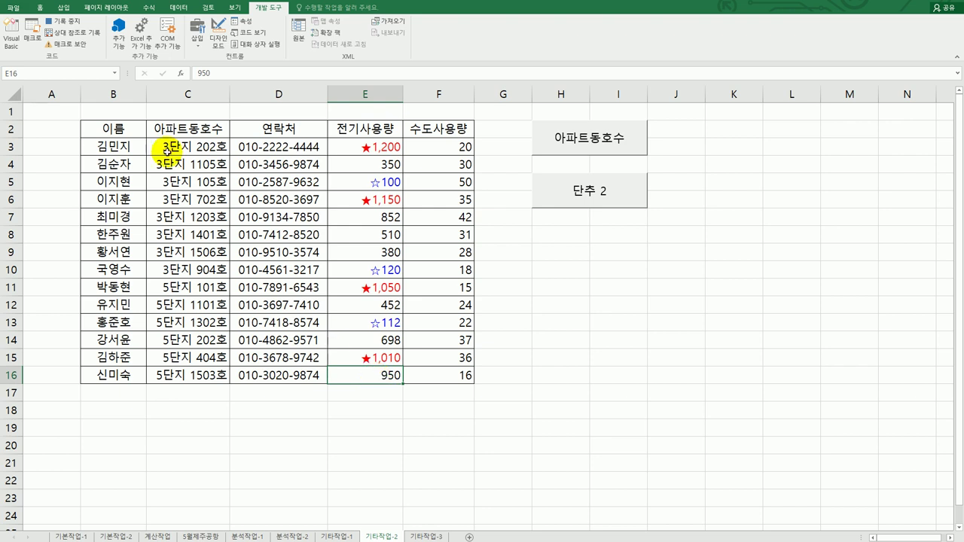
Stop recording, relabel 단추 2 as 전기사용량, and go to the 기타작업-3 sheet
left_click(73, 23)
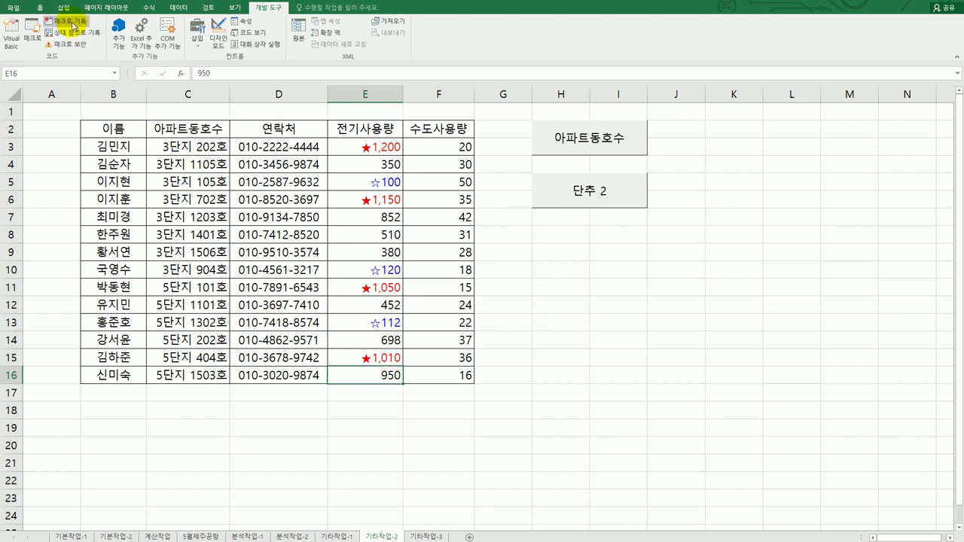
right_click(608, 198)
left_click(646, 240)
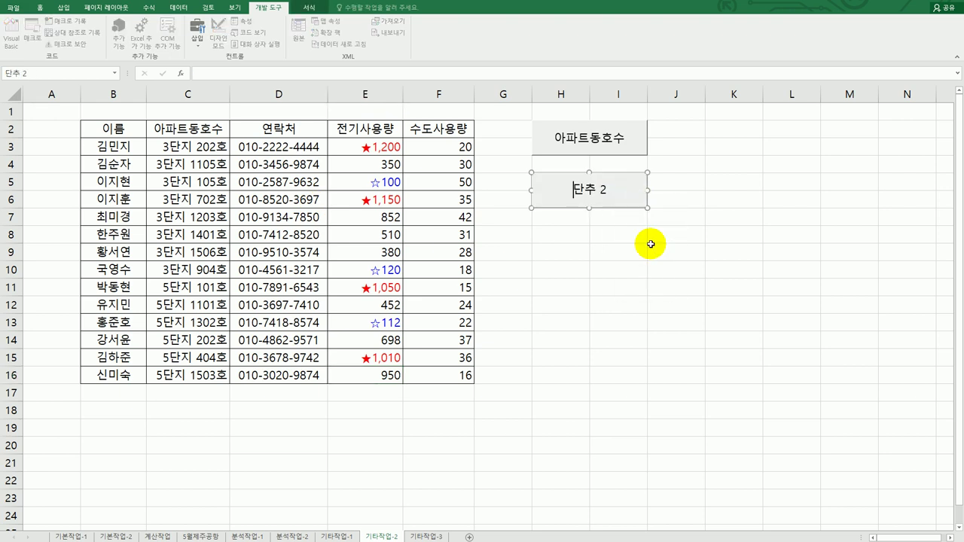
key("ctrl+a")
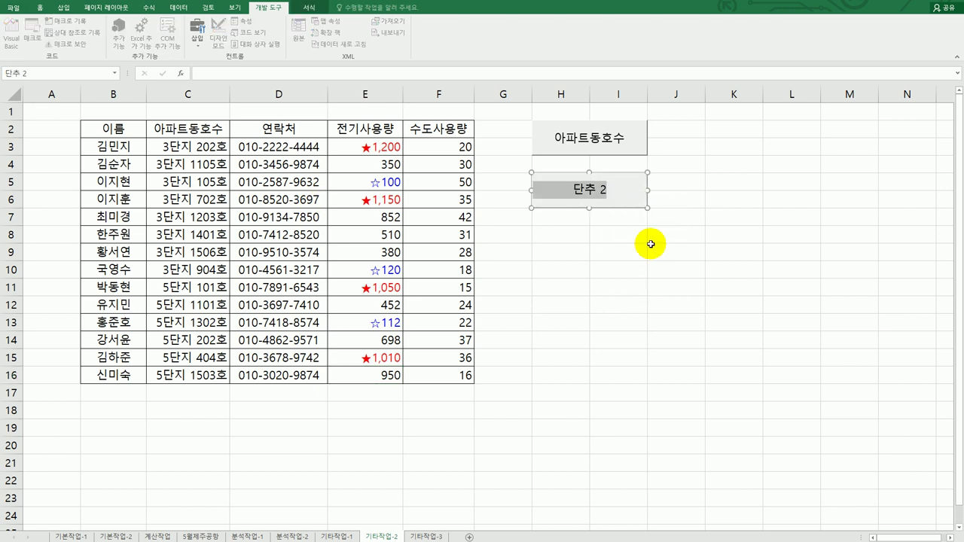
type("전기사용량")
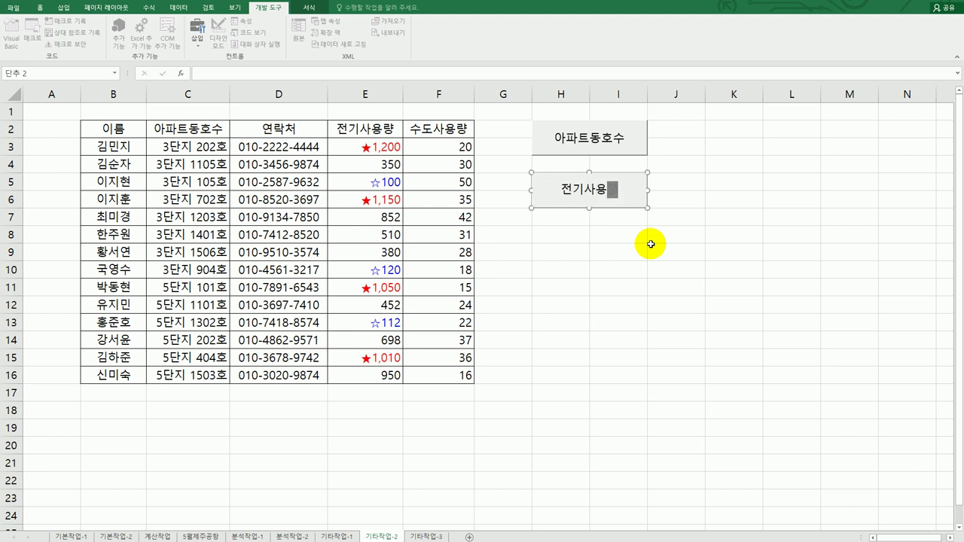
left_click(679, 338)
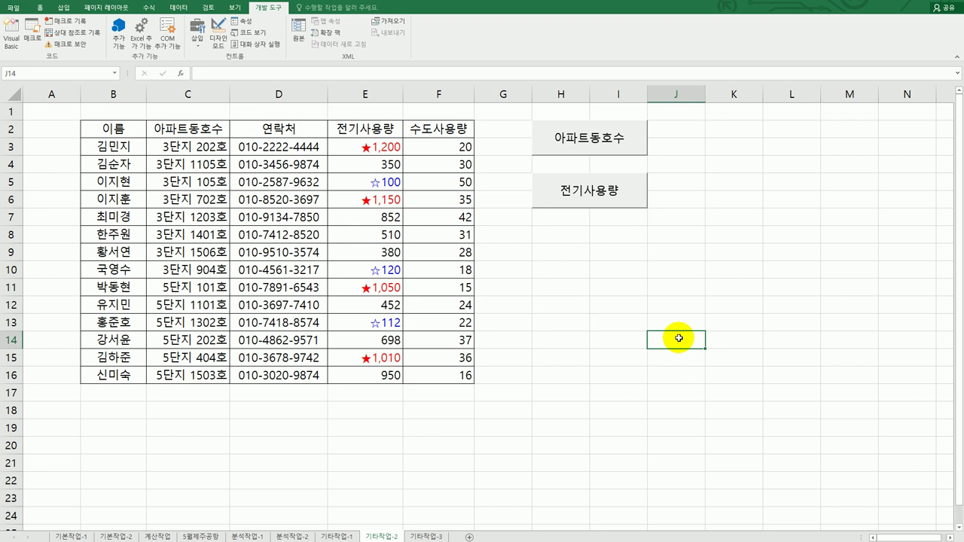
left_click(426, 537)
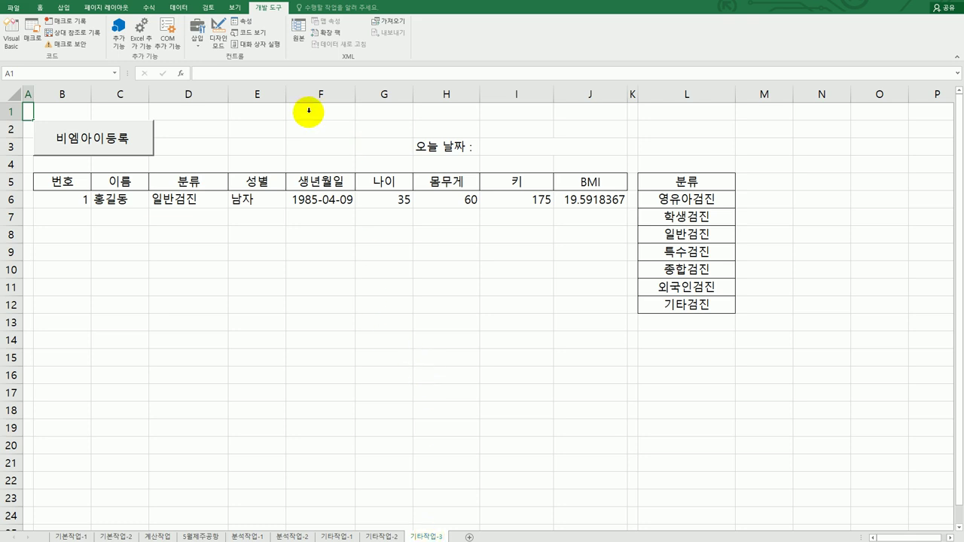
In Design Mode, add 비엠아이등록.Show to the cmd등록 button's Click procedure
left_click(226, 34)
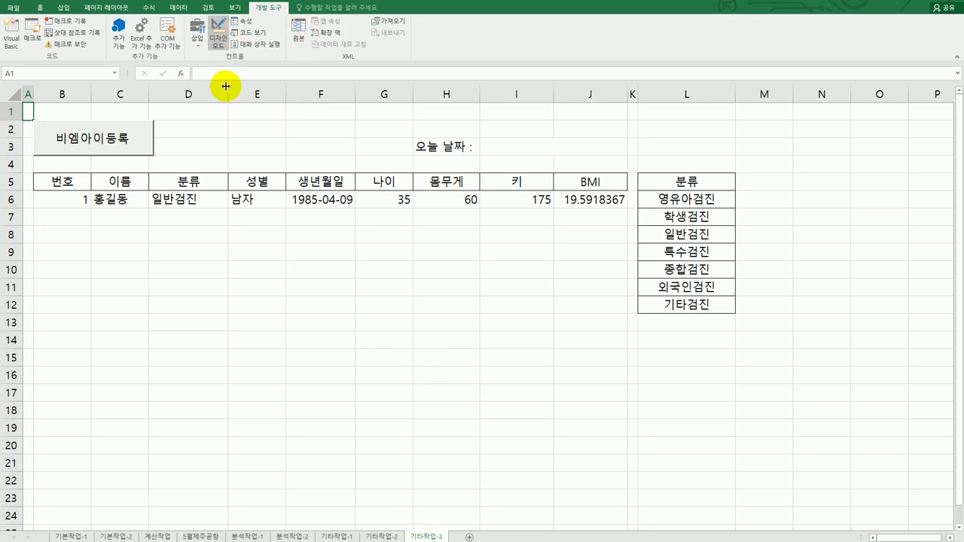
left_click(133, 155)
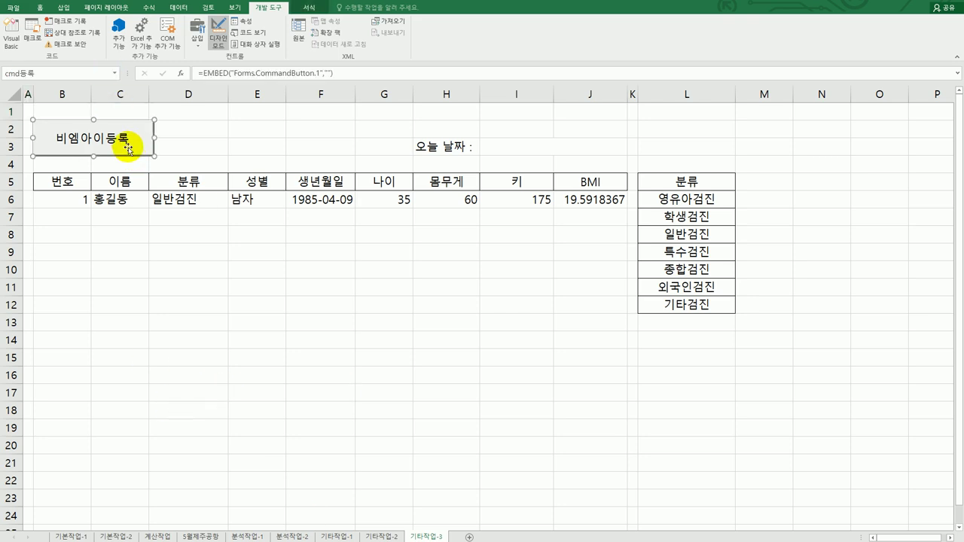
double_click(128, 140)
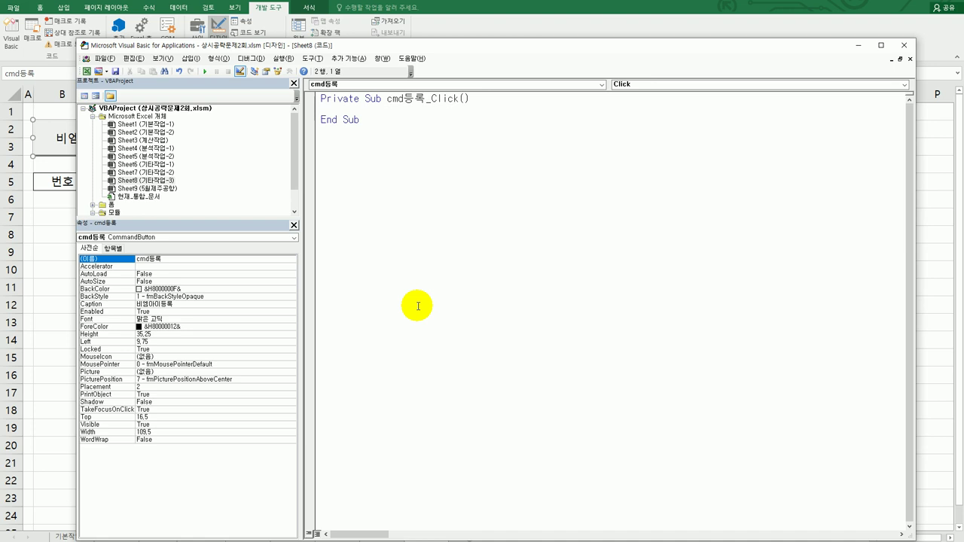
key("Tab")
type("비엽")
type("아이등록.")
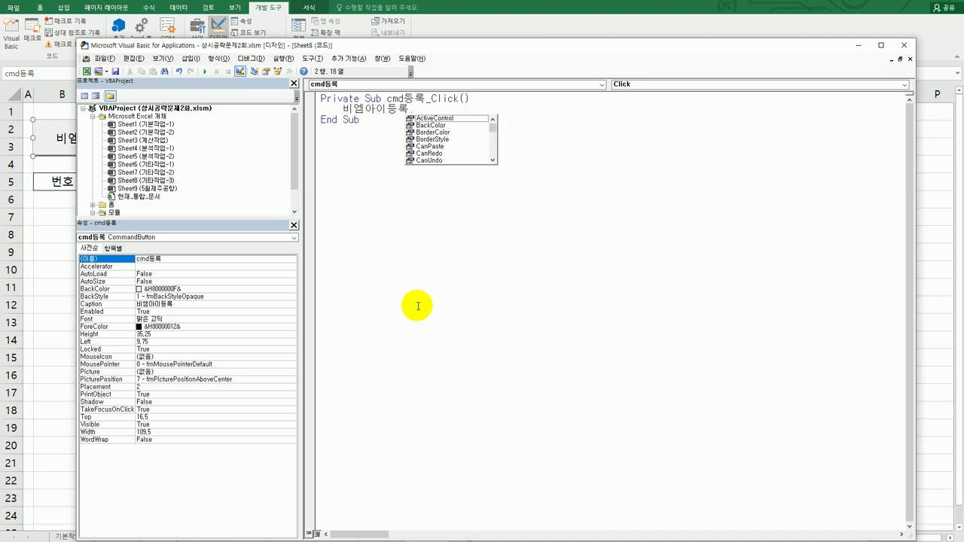
type("Show")
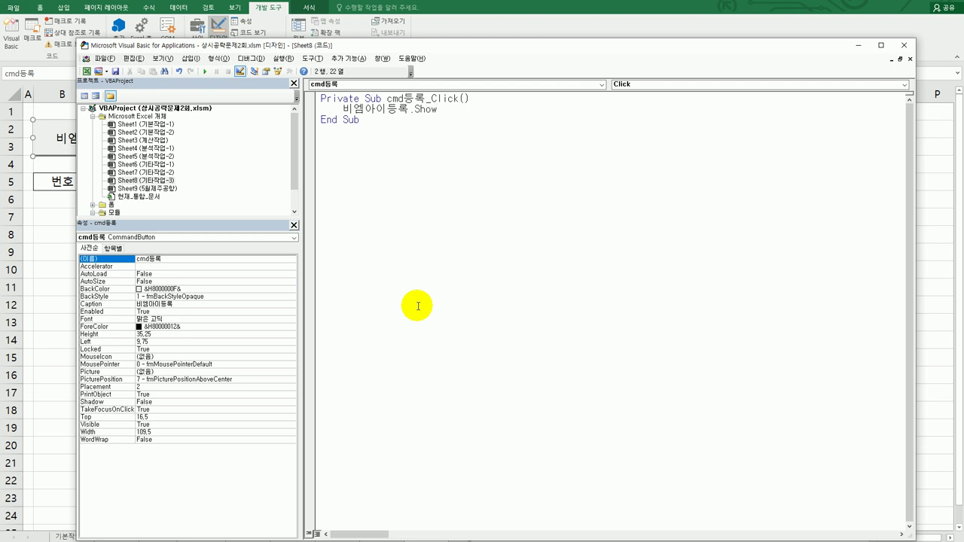
key("Down")
key("Down")
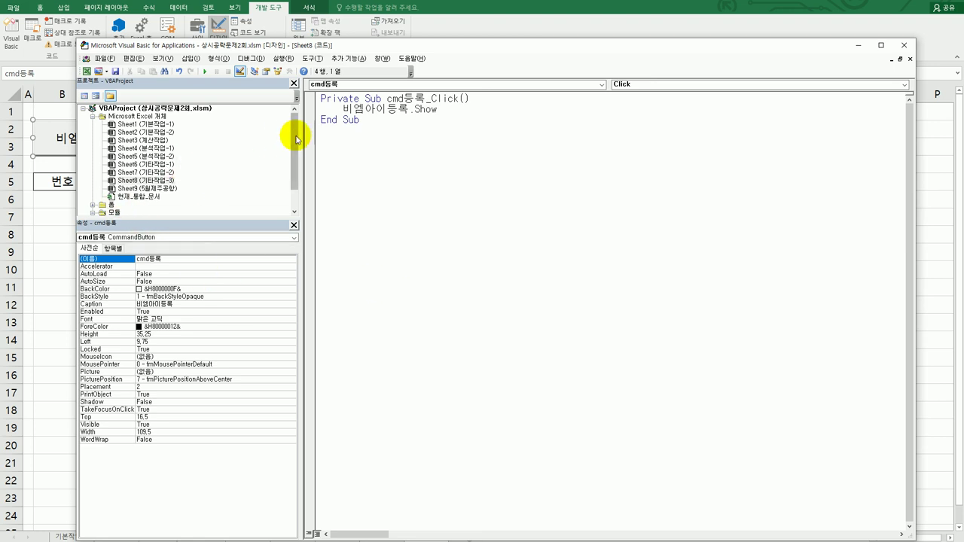
left_click_drag(295, 138, 294, 151)
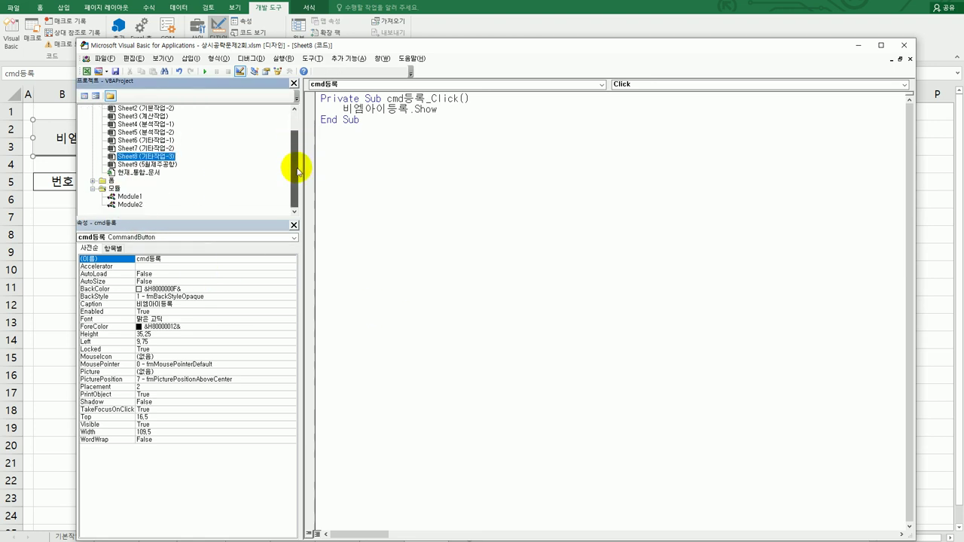
Open the 비엠아이등록 form's code and create its UserForm_Initialize procedure
double_click(103, 182)
left_click(131, 189)
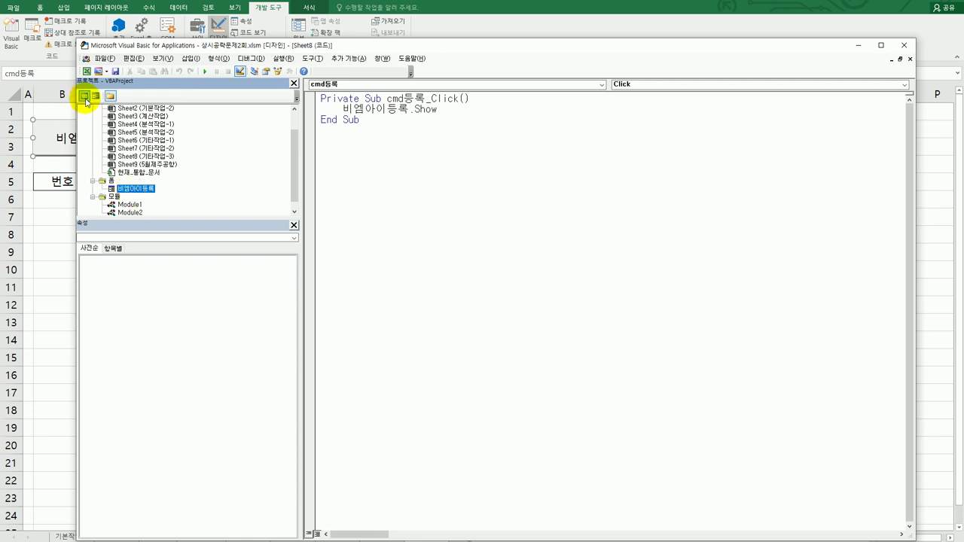
left_click(84, 95)
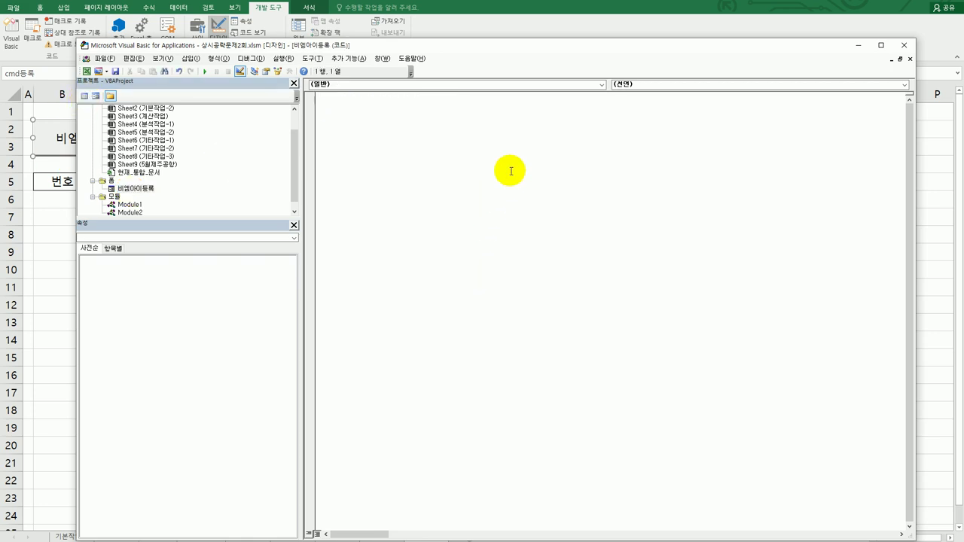
left_click(528, 87)
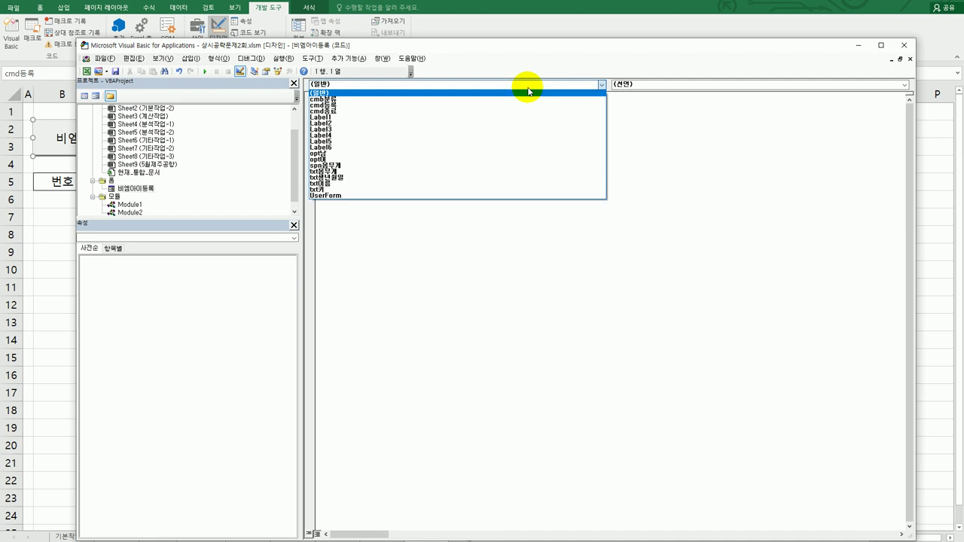
left_click(492, 194)
left_click(623, 84)
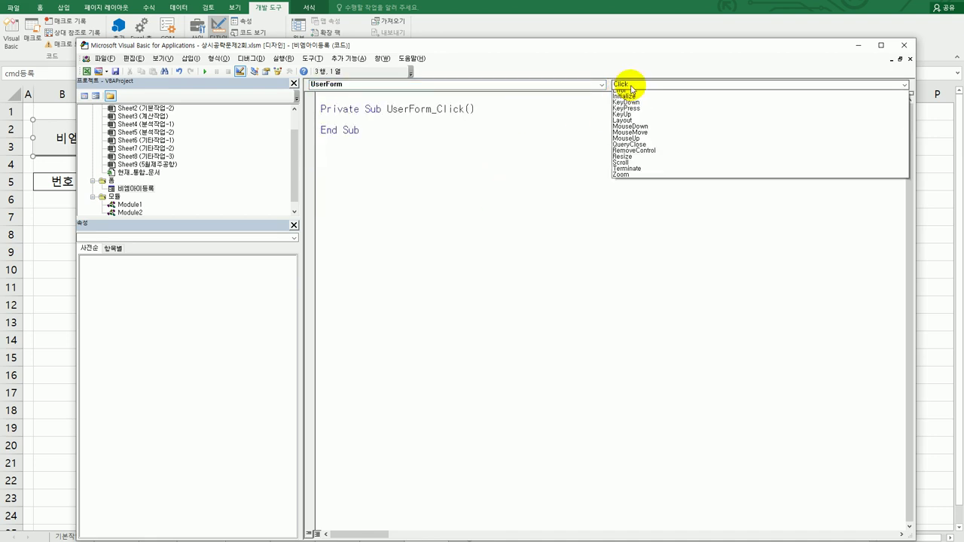
left_click(625, 142)
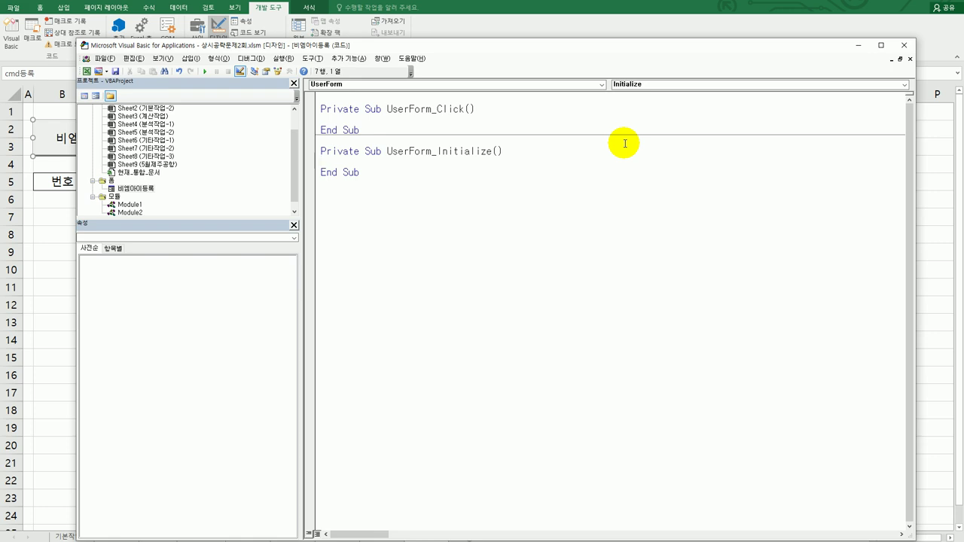
Write cmb분류.RowSource = "L6:L12" inside the Initialize procedure
key("Tab")
type("cmb분류.row")
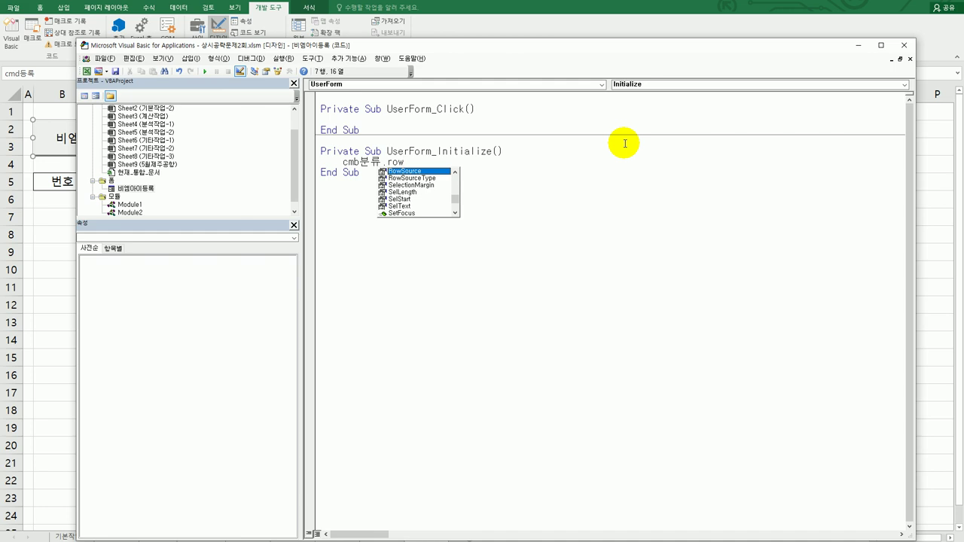
type(" = ")
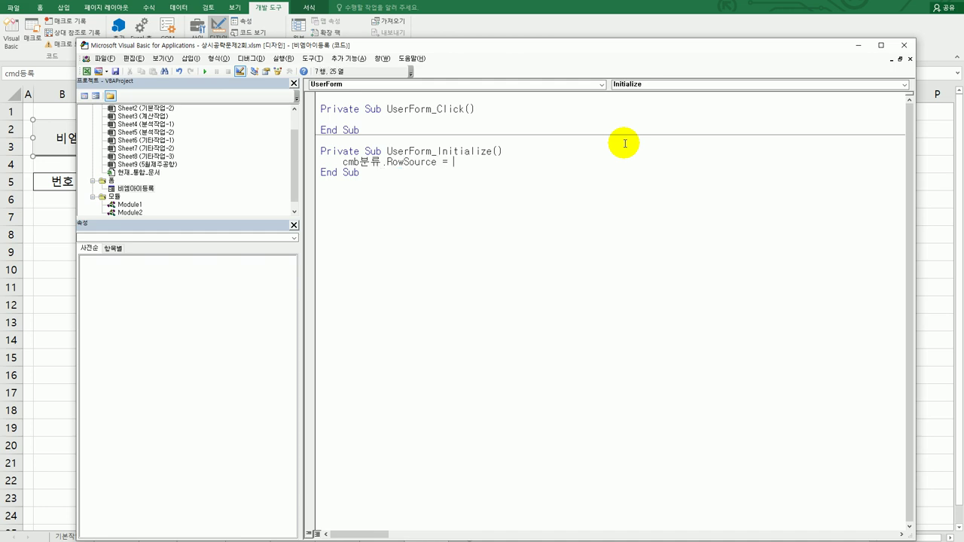
type("\"")
key("Hangul")
type("I6:I")
key("BackSpace")
key("BackSpace")
key("BackSpace")
key("BackSpace")
type("ㄴ")
type("6:L")
type("12\"")
key("Return")
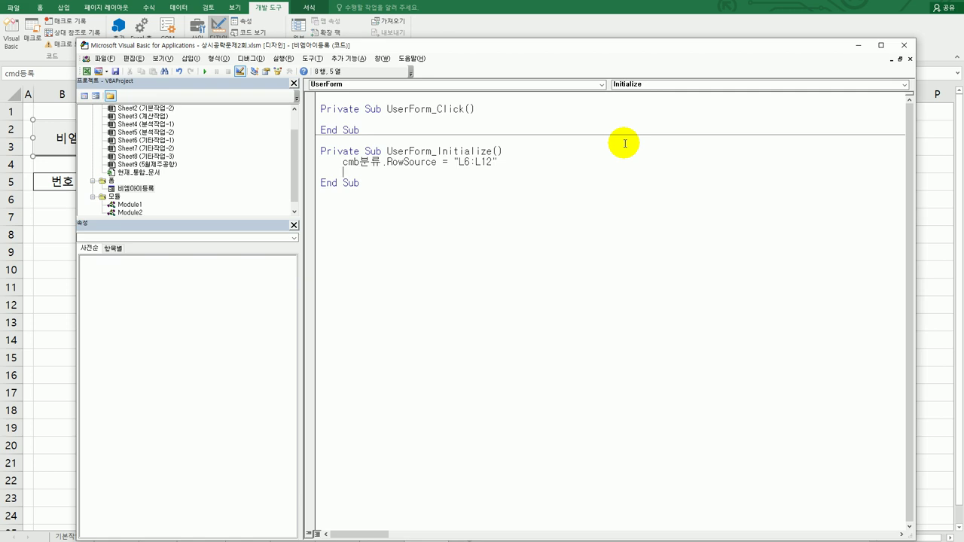
left_click(567, 233)
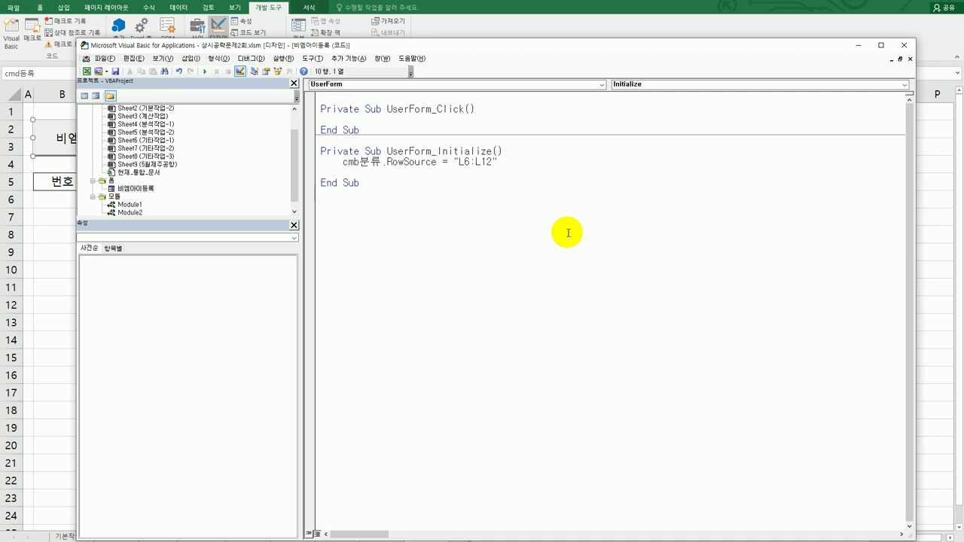
left_click(151, 194)
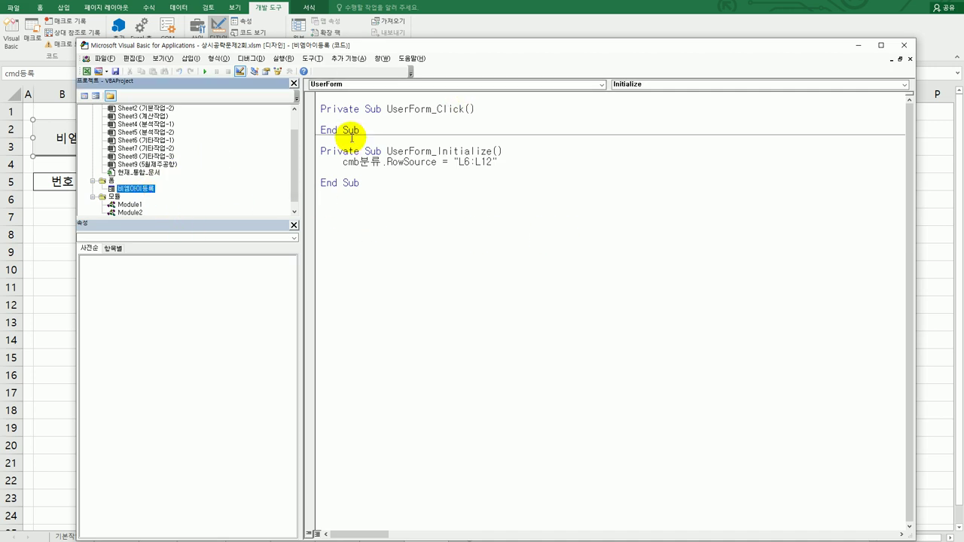
In the spn몸무게 spinner's Change procedure, write txt몸무게 = spn몸무게 * 1
double_click(135, 188)
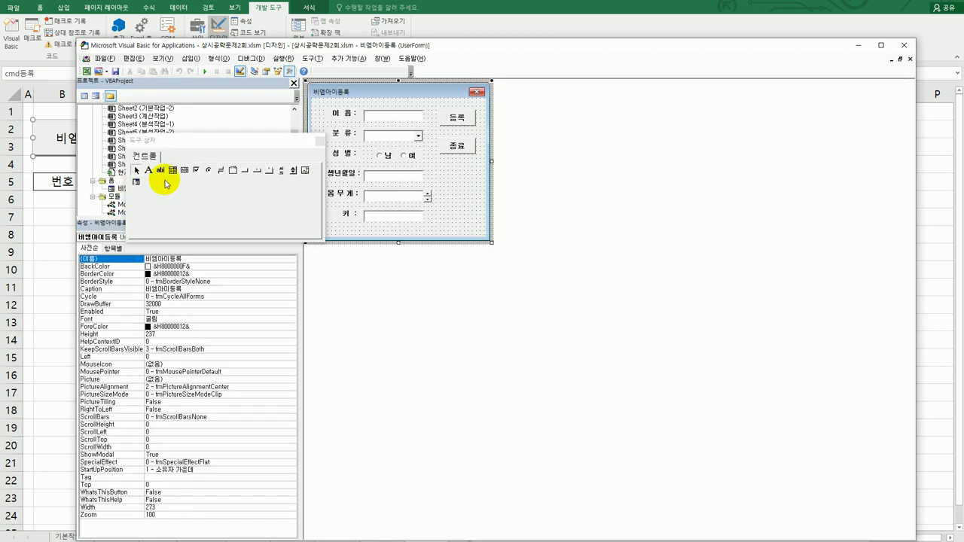
left_click_drag(286, 135, 338, 323)
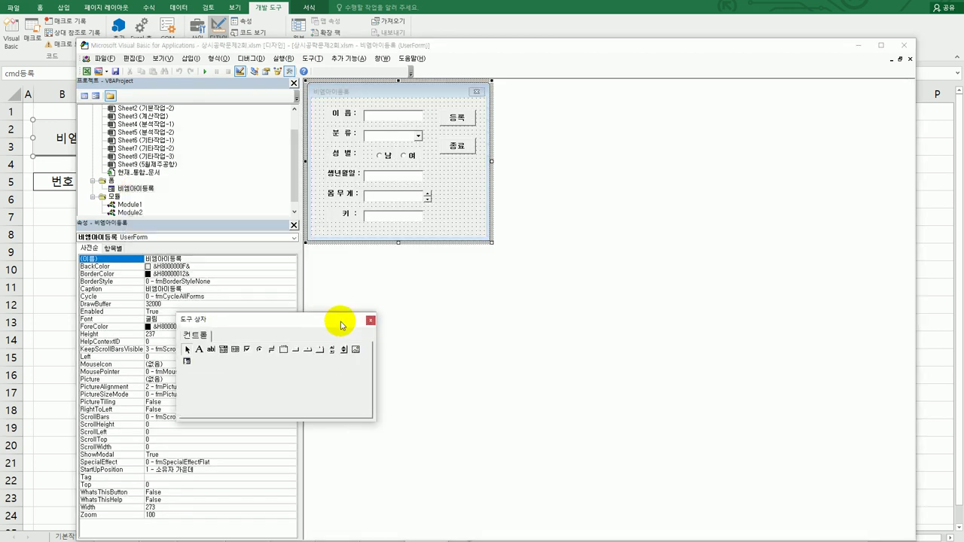
left_click(430, 196)
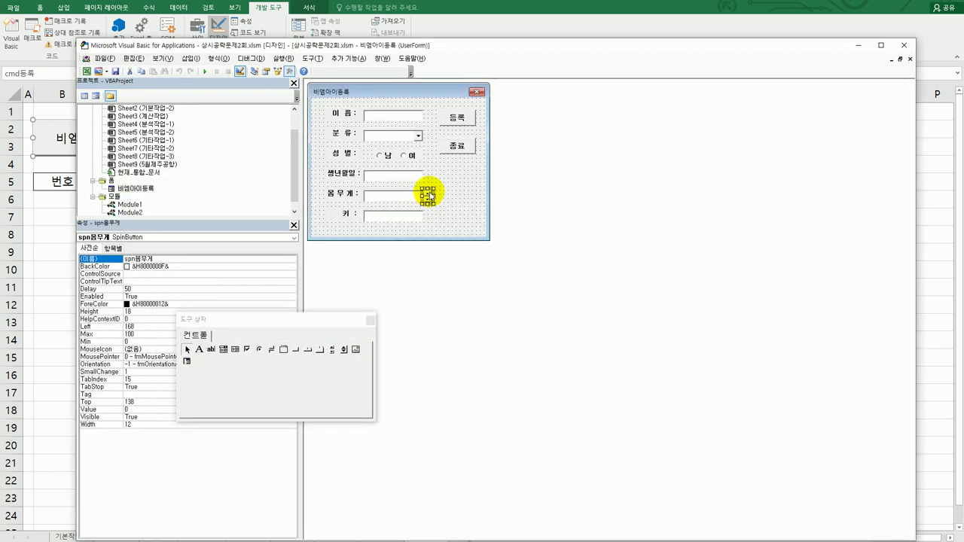
double_click(431, 196)
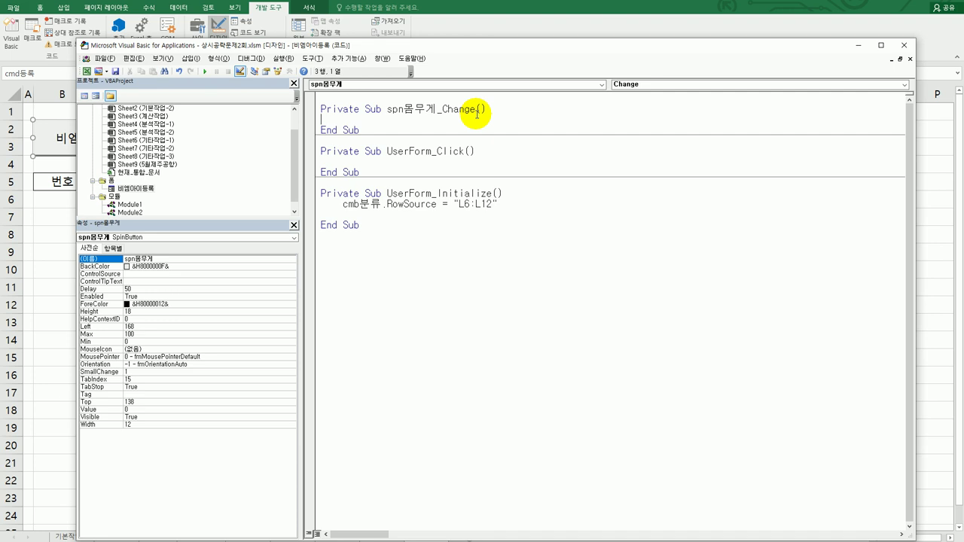
key("Tab")
type("txt몸무게 = spn모")
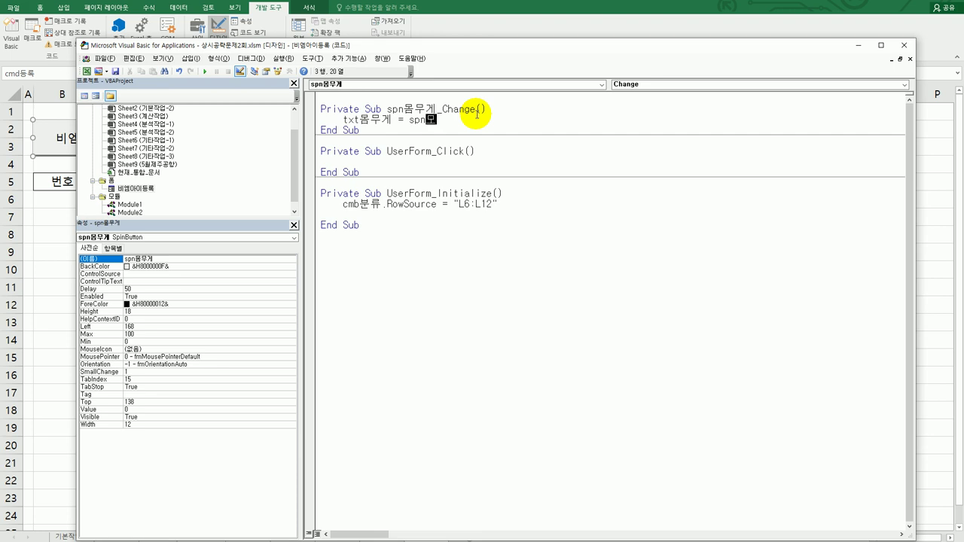
type("ㅁ무게 ")
type("*1")
key("Down")
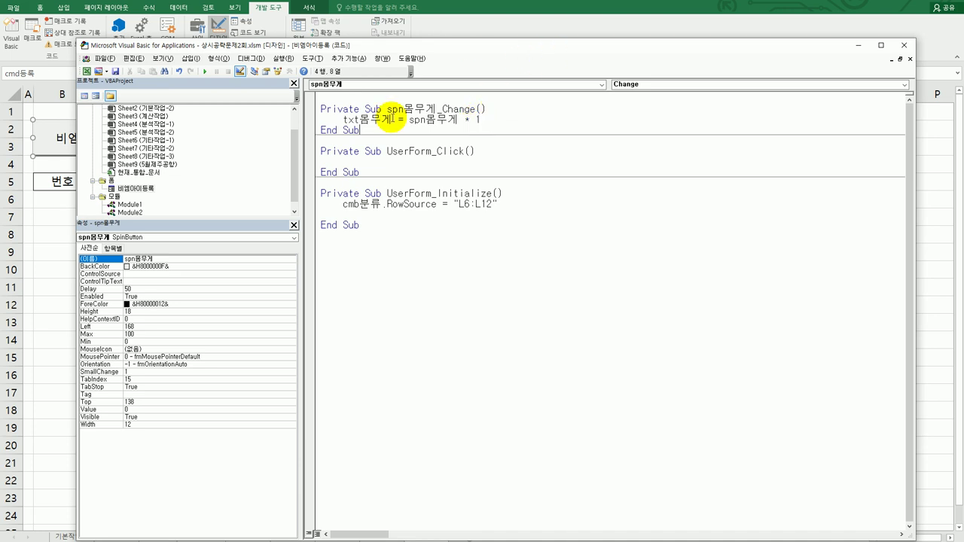
double_click(126, 193)
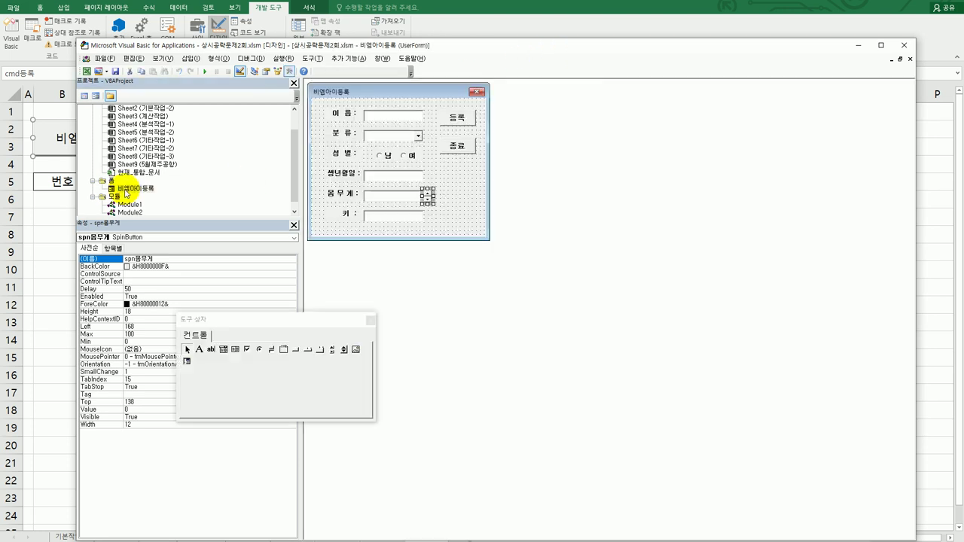
In cmd종료_Click, enter [I3] = Now, [i3].Font.Italic = True, and Unload Me
left_click(459, 145)
double_click(459, 144)
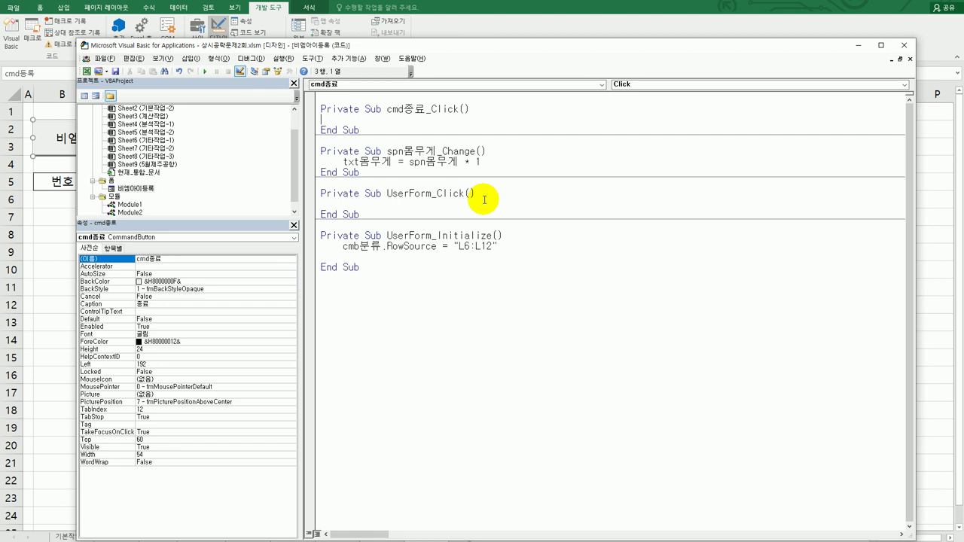
key("Tab")
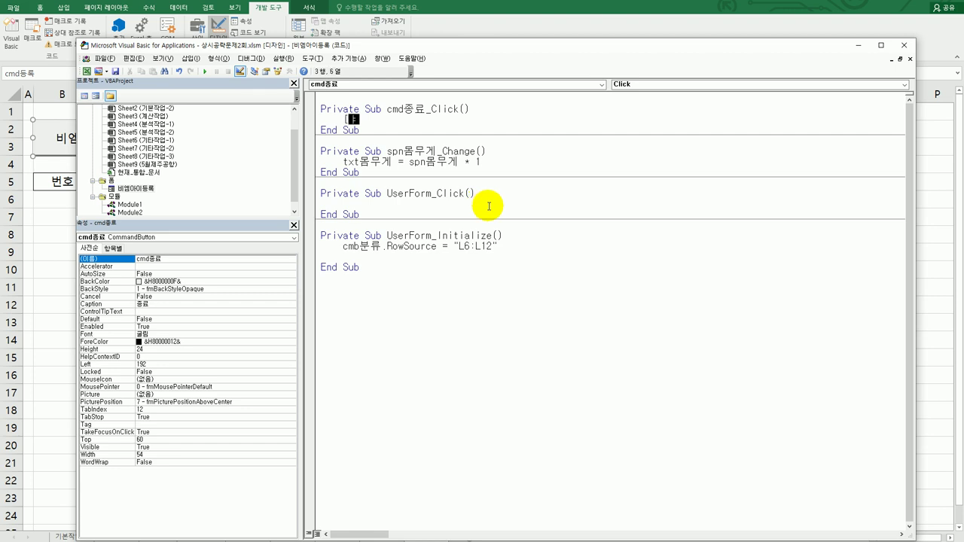
type("[I3] =now")
key("Return")
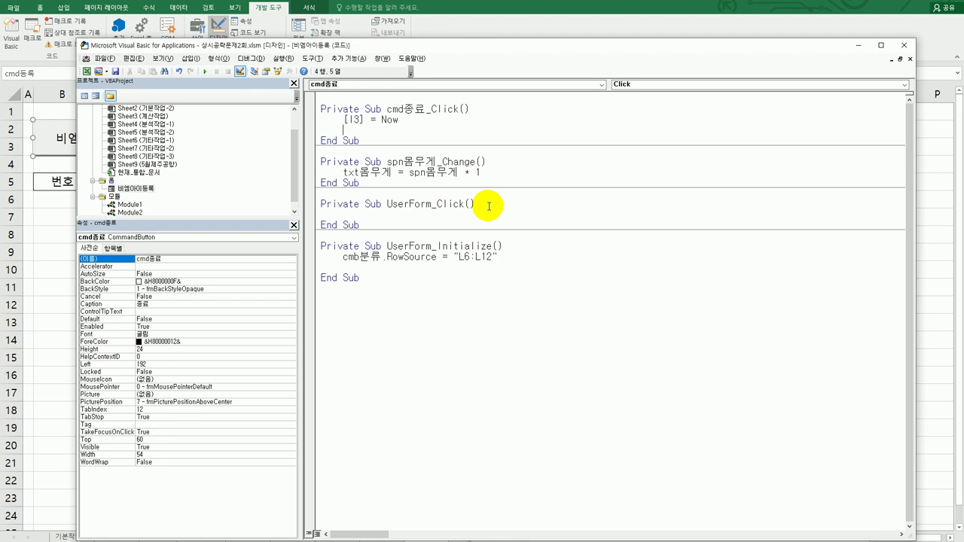
type("[i3] =")
key("BackSpace")
key("BackSpace")
type(".font.italic = true")
key("Return")
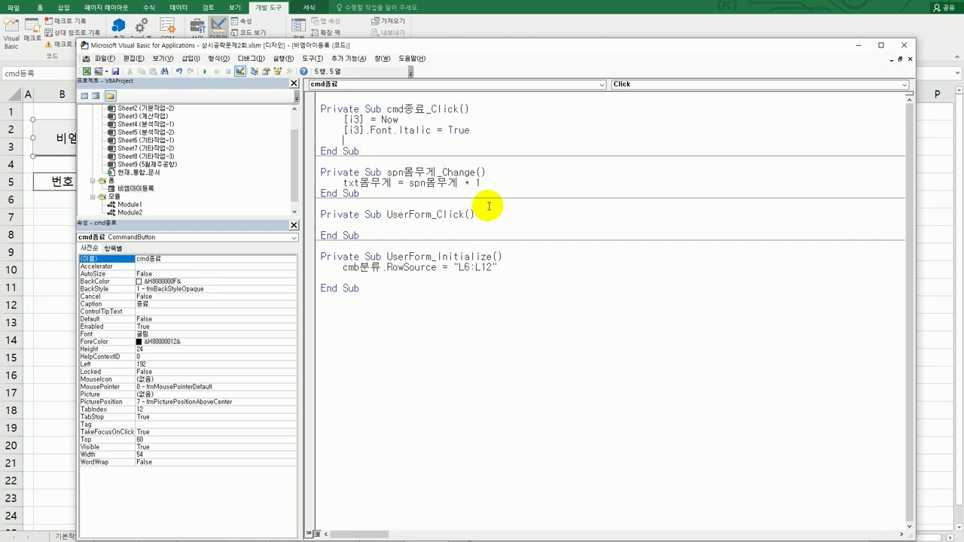
type("unload me")
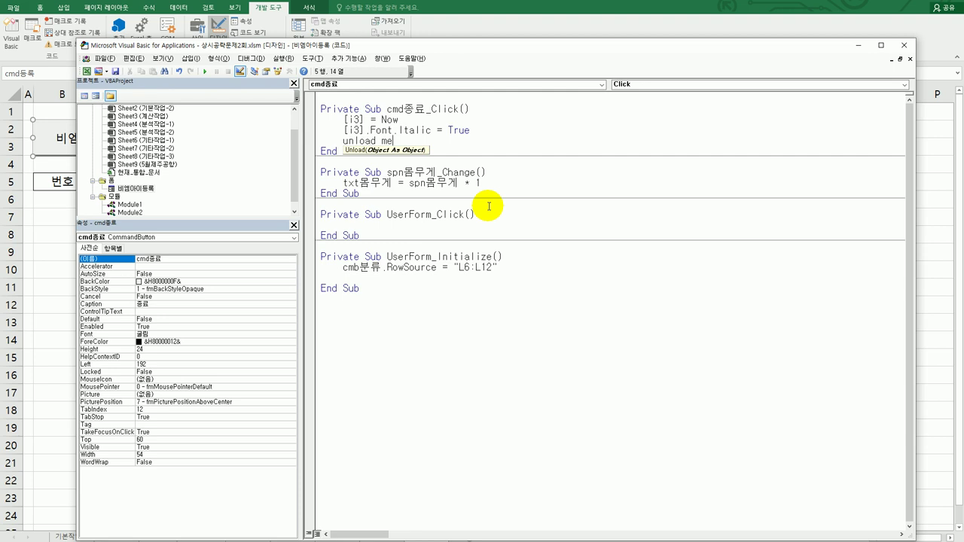
left_click(494, 308)
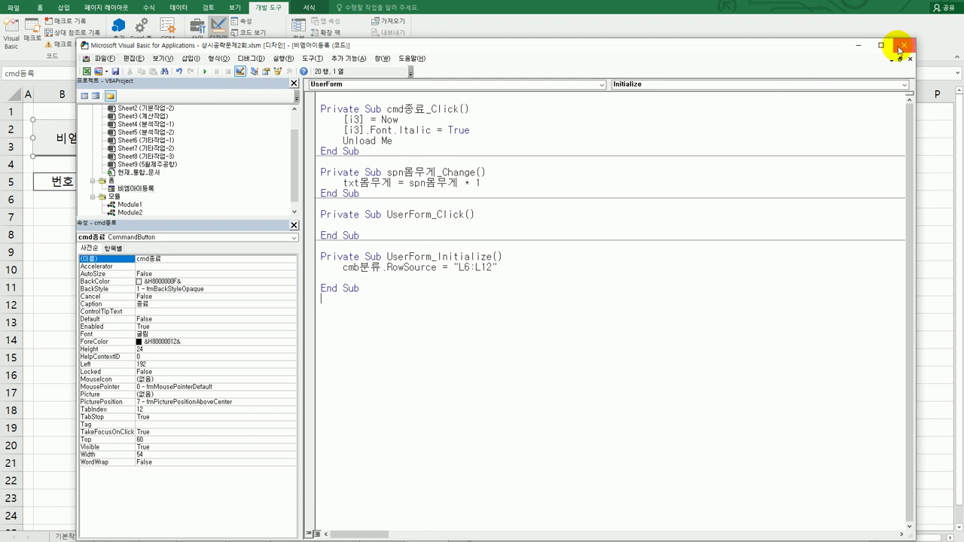
Close the VBA editor, turn off Design Mode, and launch the 비엠아이등록 form
left_click(900, 47)
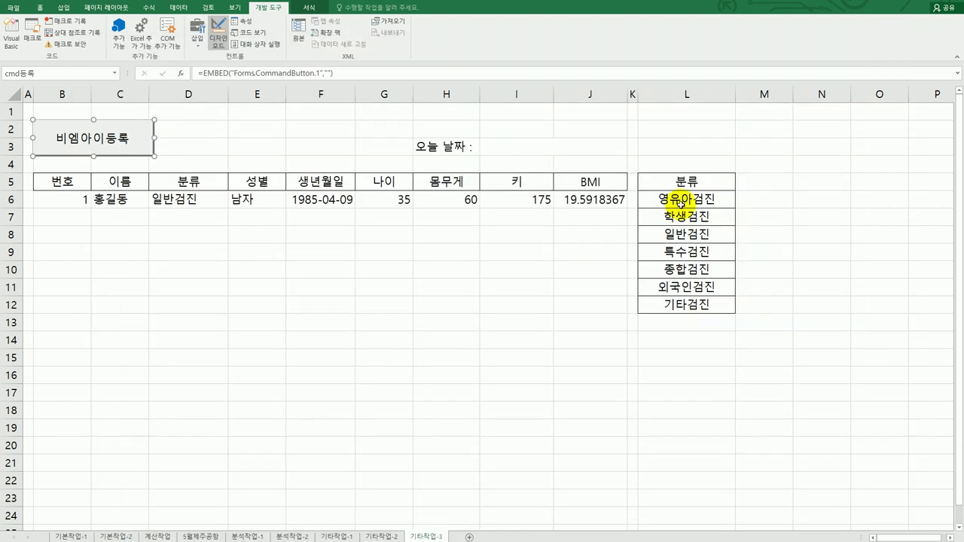
left_click(218, 33)
left_click(320, 286)
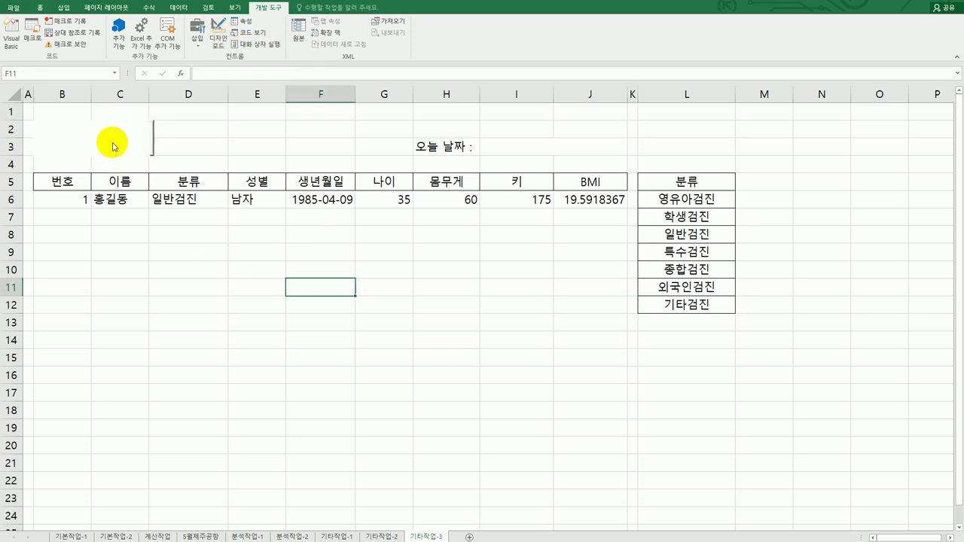
left_click(114, 146)
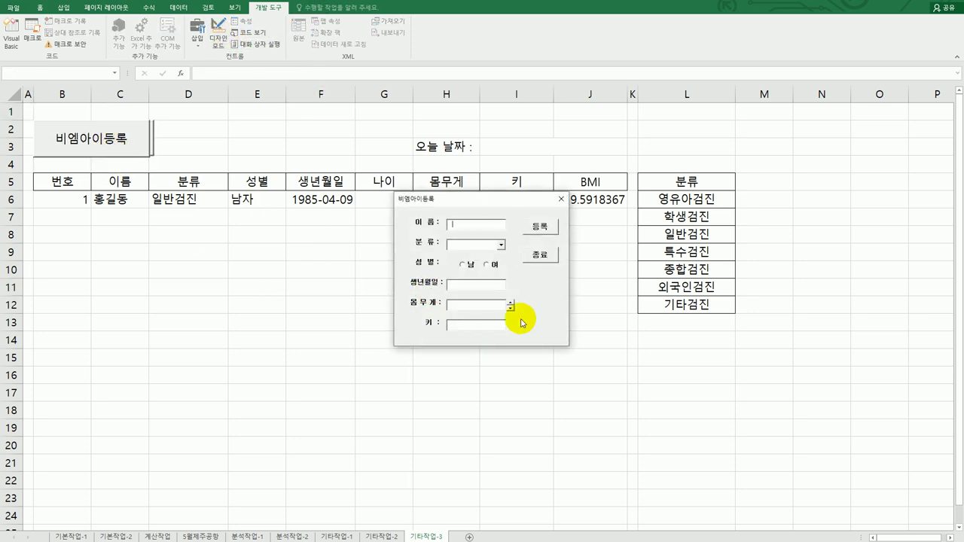
Check the 분류 list, set 몸무게 to 6 with the spinner, then click 종료
left_click(500, 244)
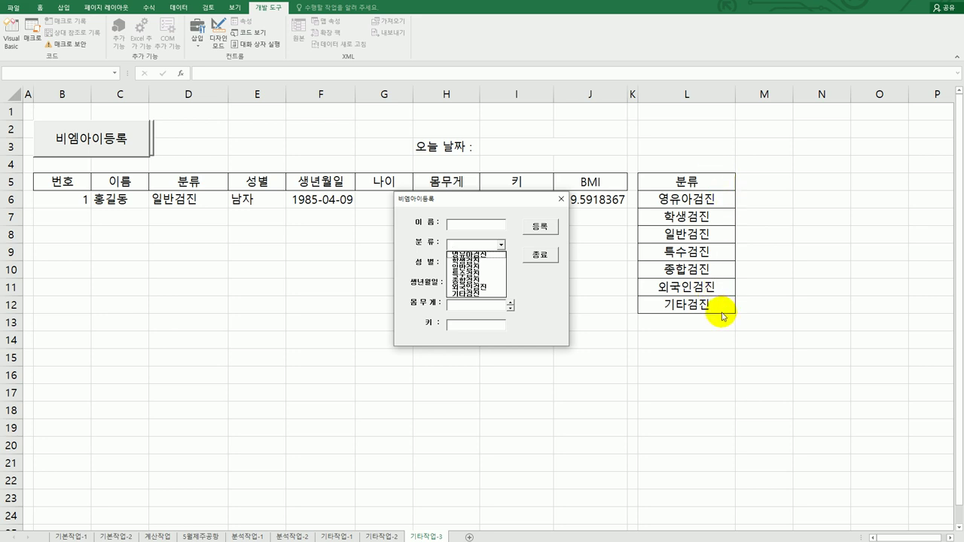
left_click(524, 286)
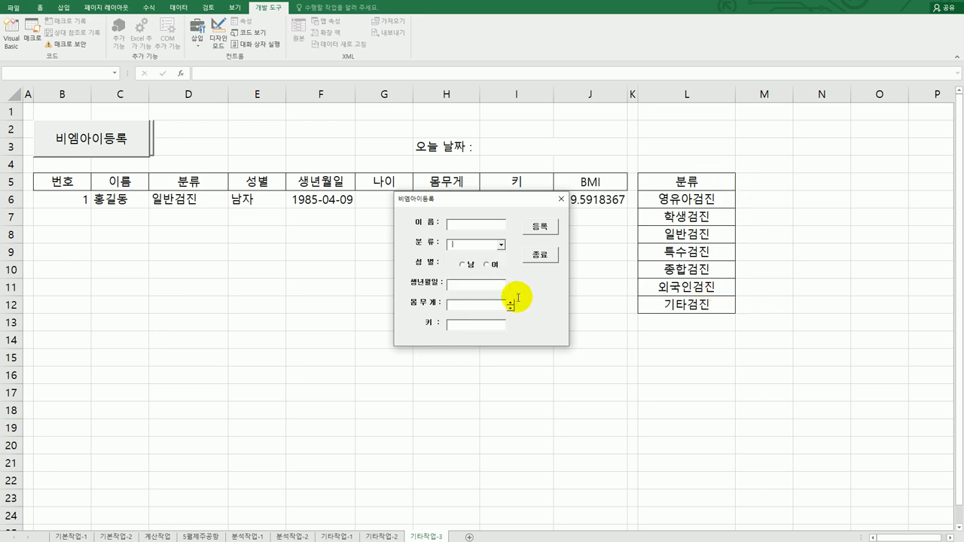
left_click(511, 302)
left_click(511, 302)
left_click(510, 301)
left_click(510, 309)
left_click(510, 309)
left_click(511, 302)
left_click(511, 302)
left_click(510, 302)
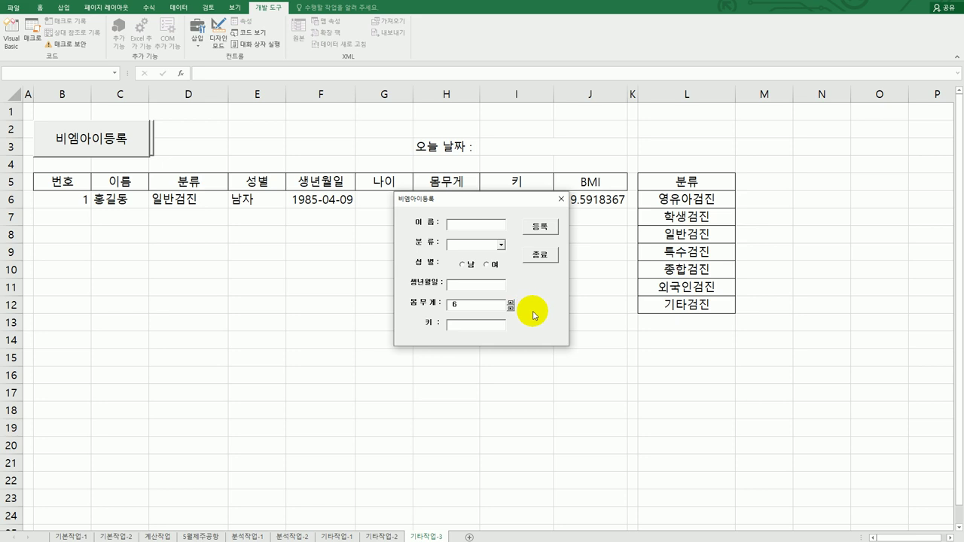
left_click(549, 258)
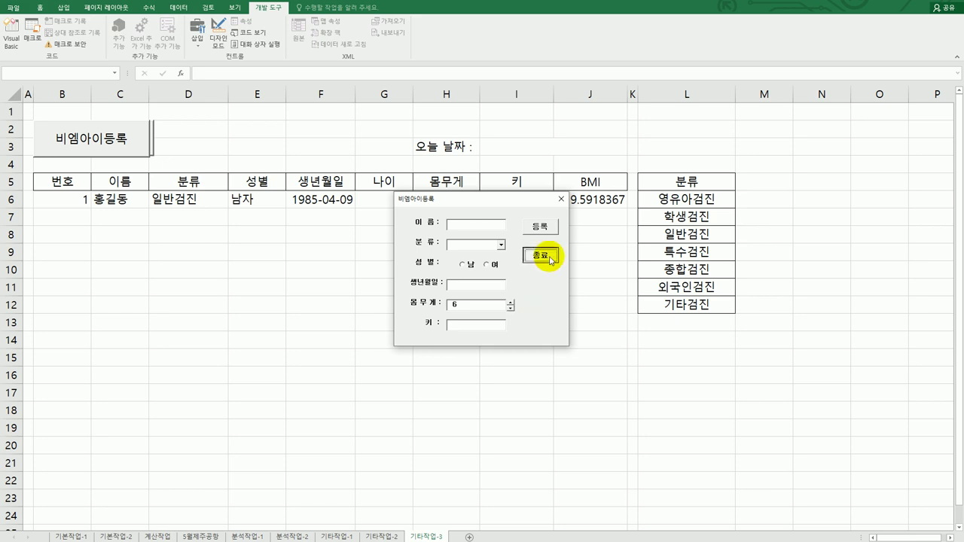
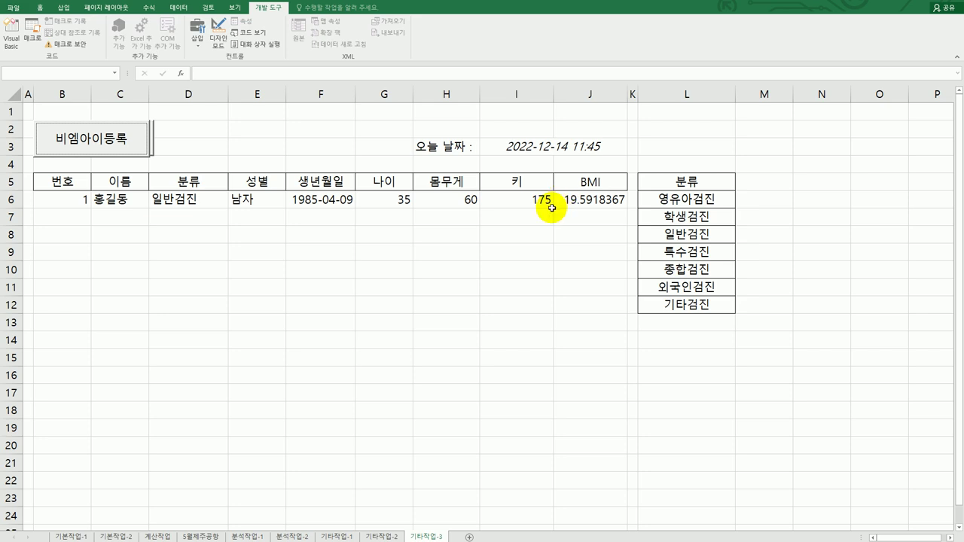
Open the 비엠아이등록 form in the VBA editor and create an empty cmd등록_Click procedure
left_click(341, 320)
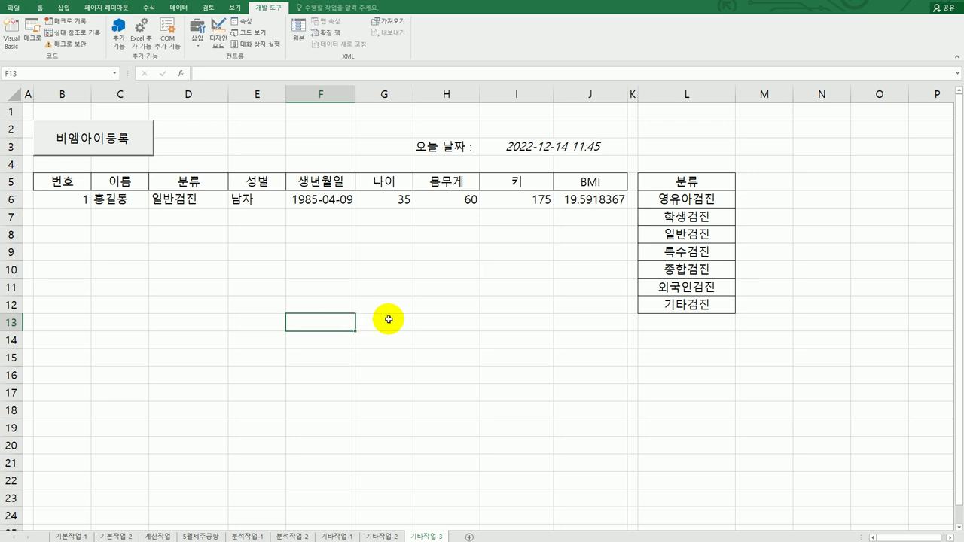
left_click(12, 38)
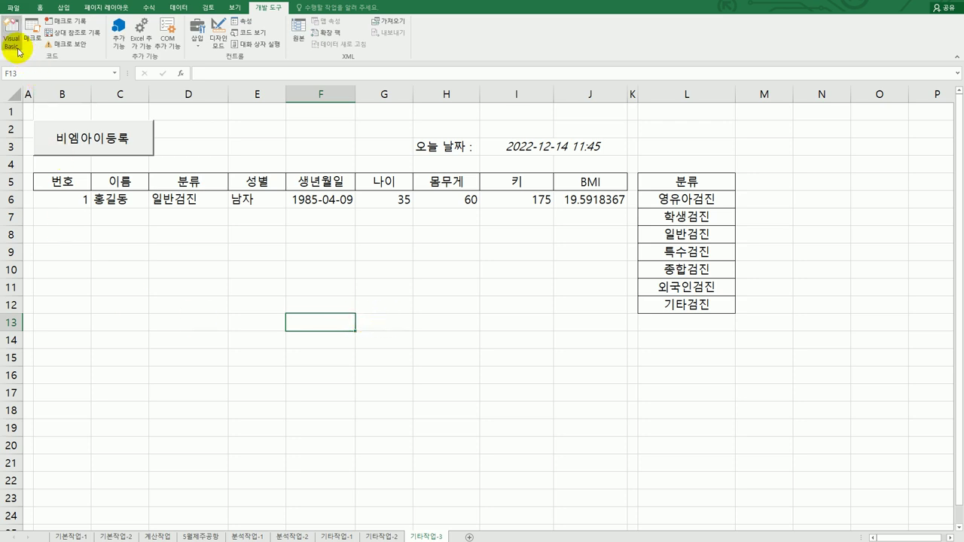
left_click(138, 189)
double_click(138, 189)
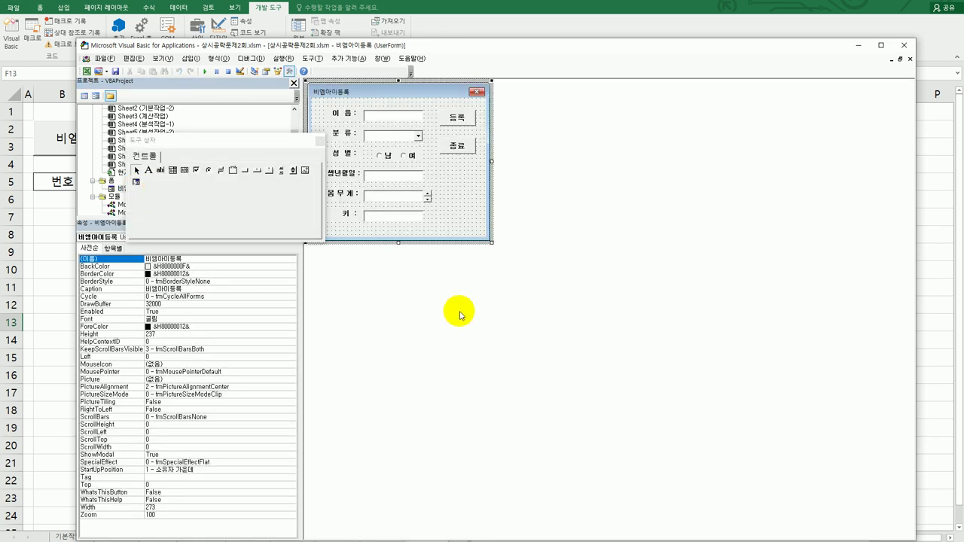
left_click_drag(277, 143, 383, 311)
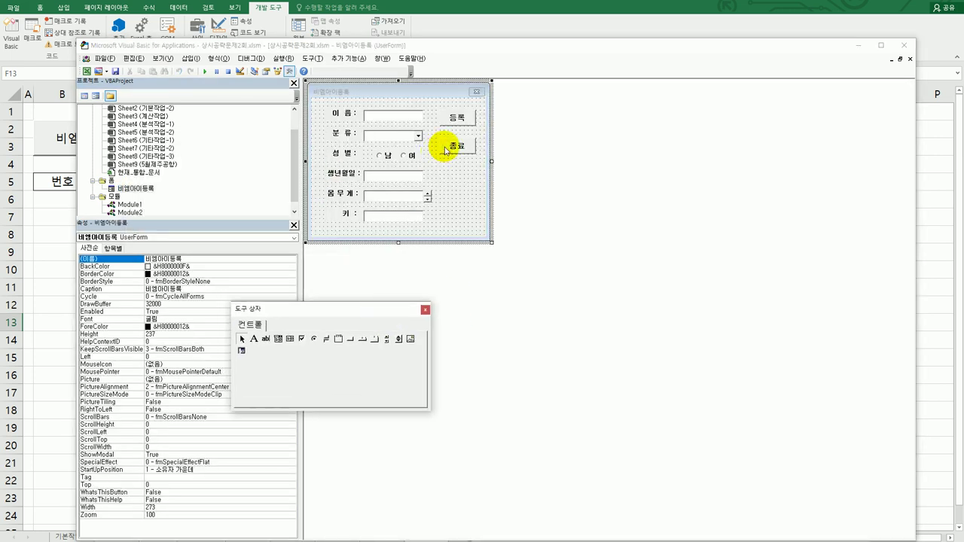
double_click(450, 118)
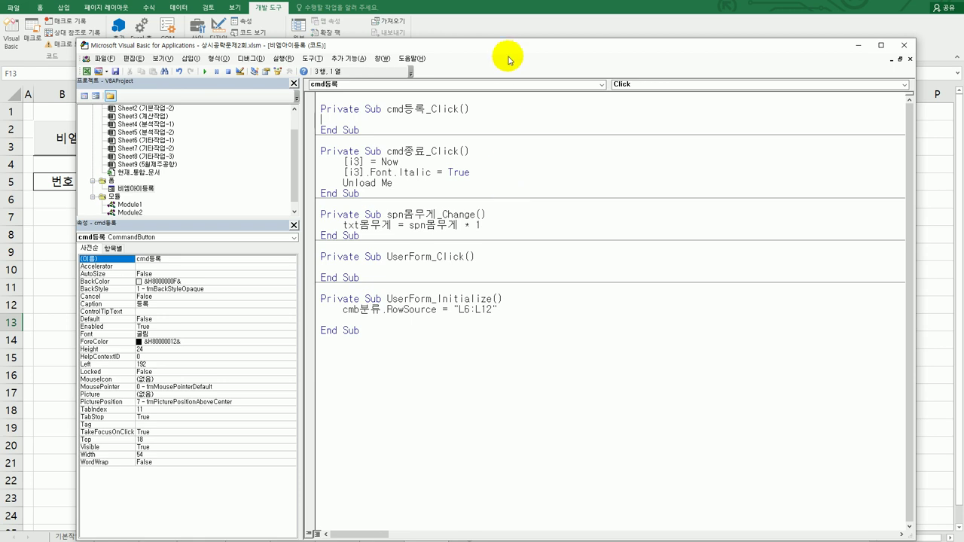
left_click_drag(504, 49, 480, 243)
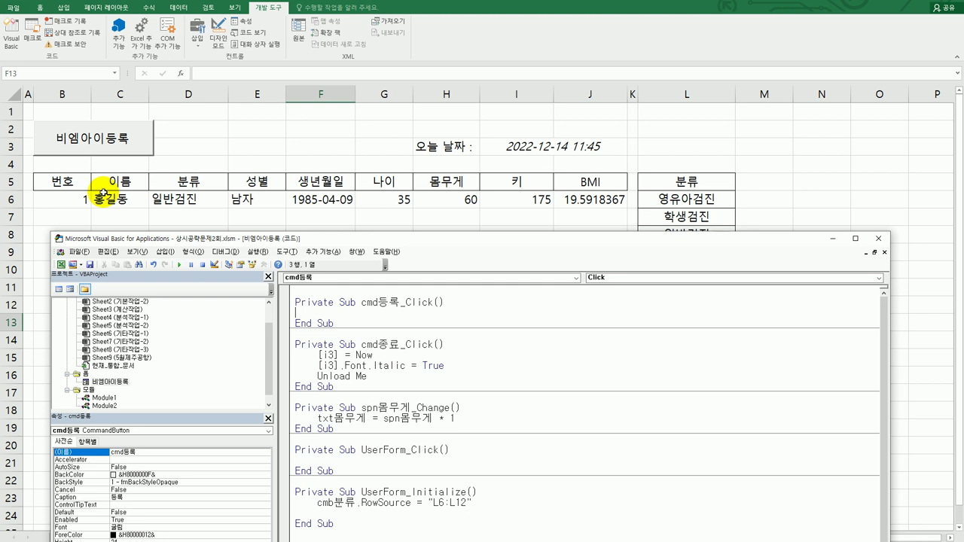
Add the line i = Range("b5").CurrentRegion.Rows.Count + 5 to cmd등록_Click
key("Return")
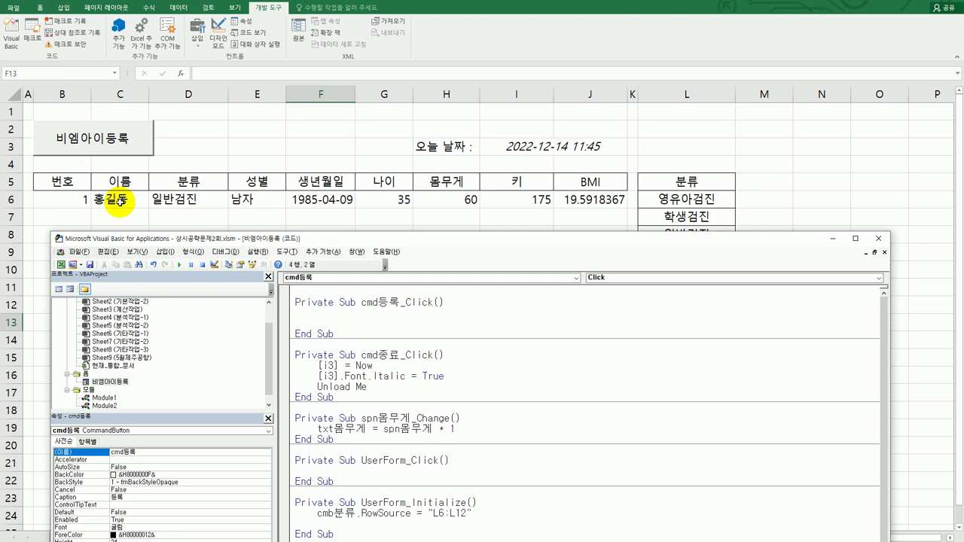
type("i =")
type("range(\"")
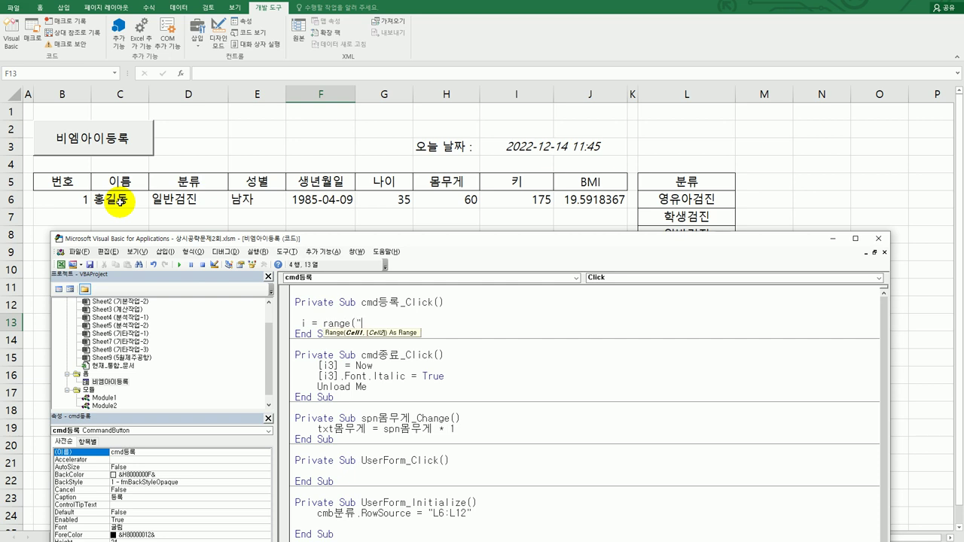
type("b")
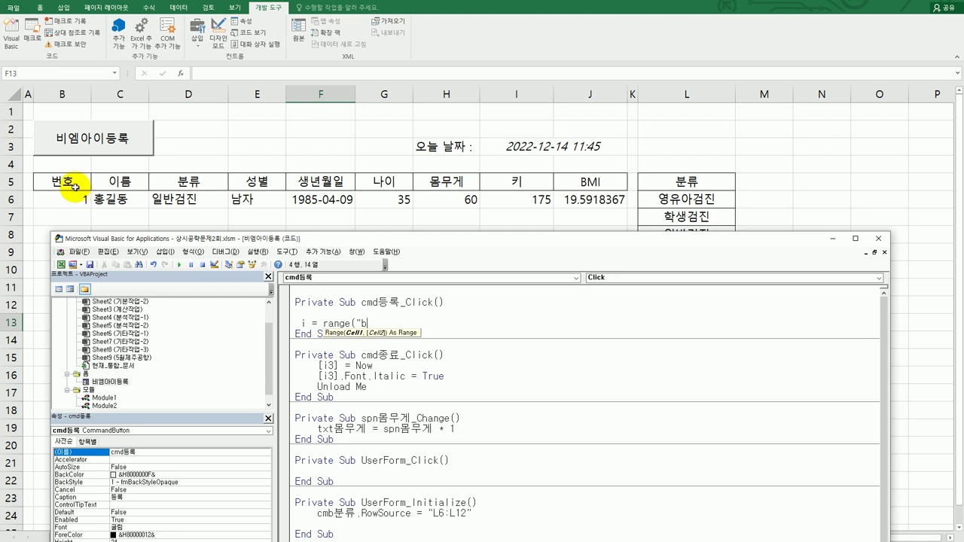
type("5\"")
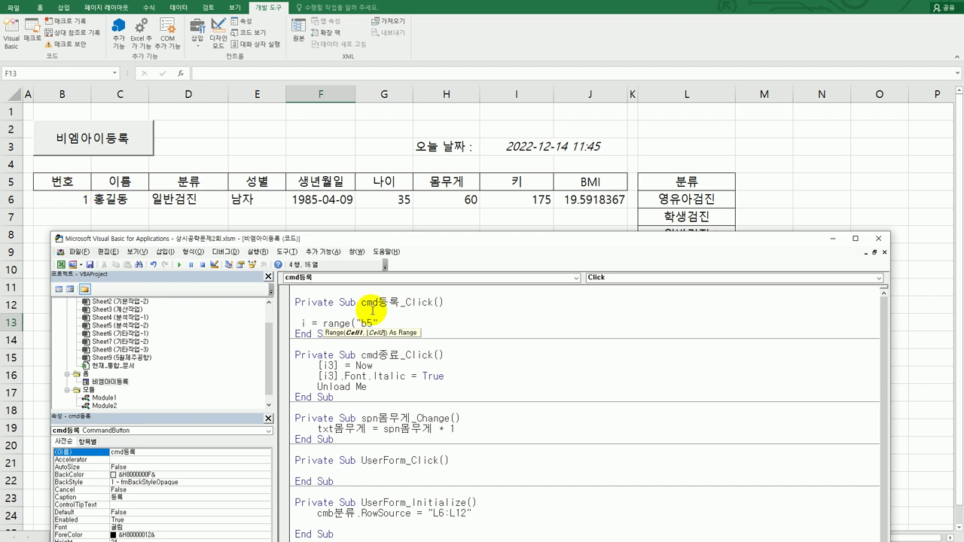
type(").cu")
key("Down")
key("Tab")
type(".")
type("r")
type("ows")
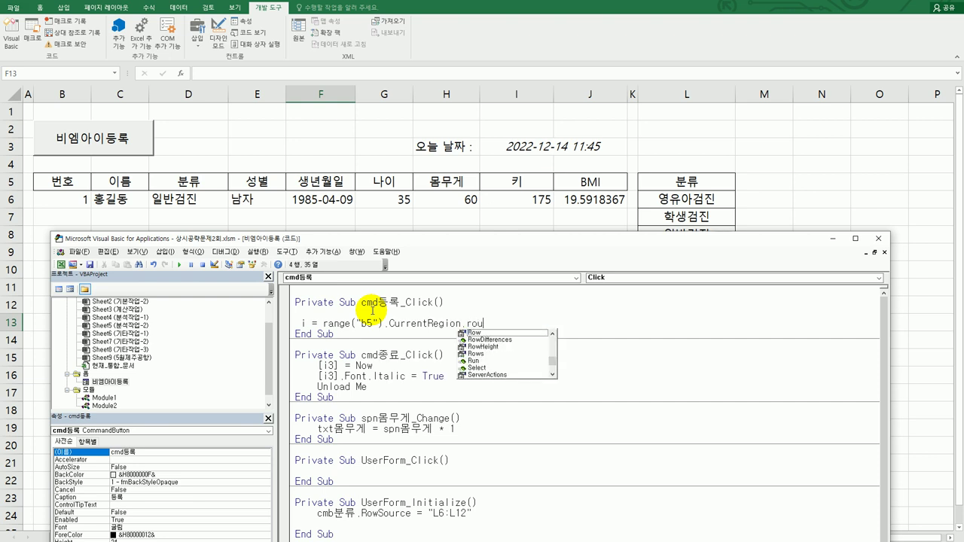
type(".count")
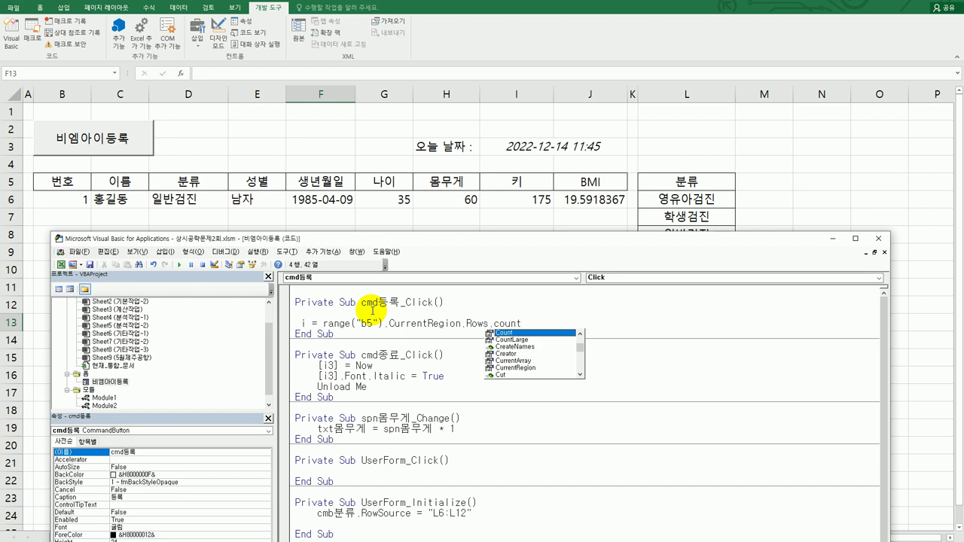
key("Tab")
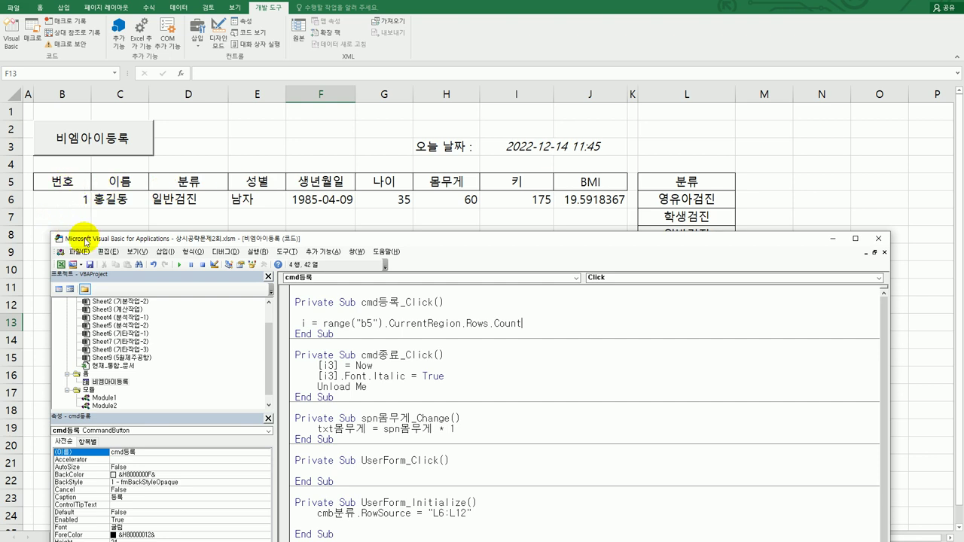
type("+ 5")
key("Return")
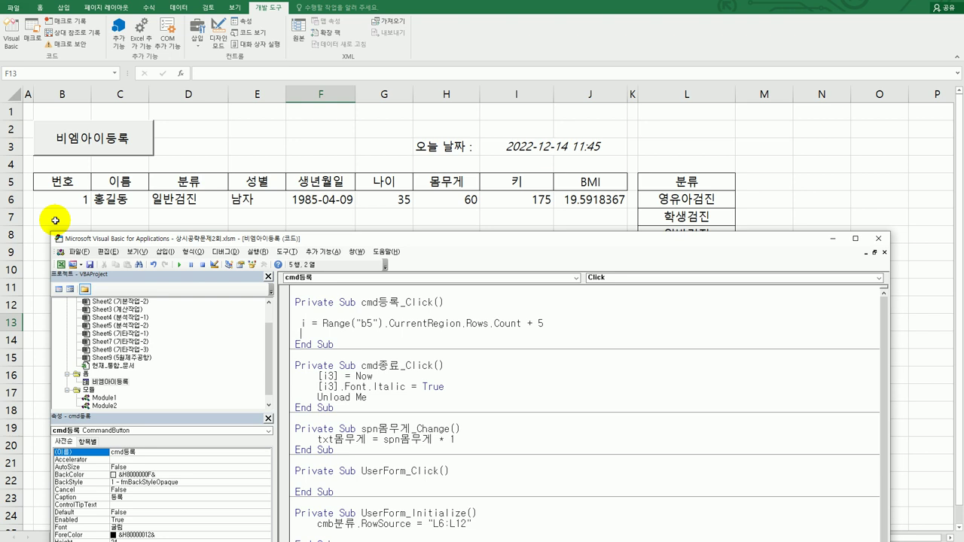
Add Cells(i, 2) = Range("b5").CurrentRegion.Rows.Count, reusing the expression from the line above
key("Return")
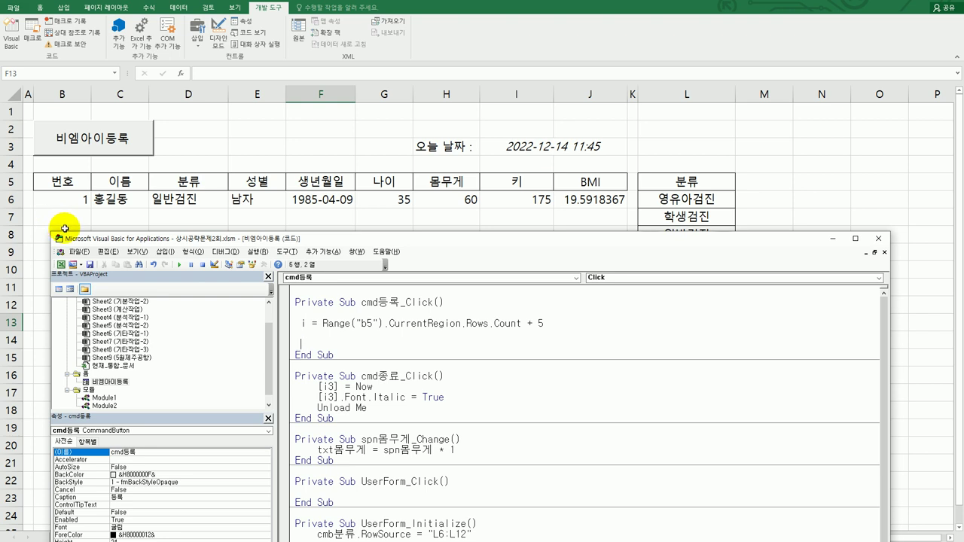
type("cells(i,")
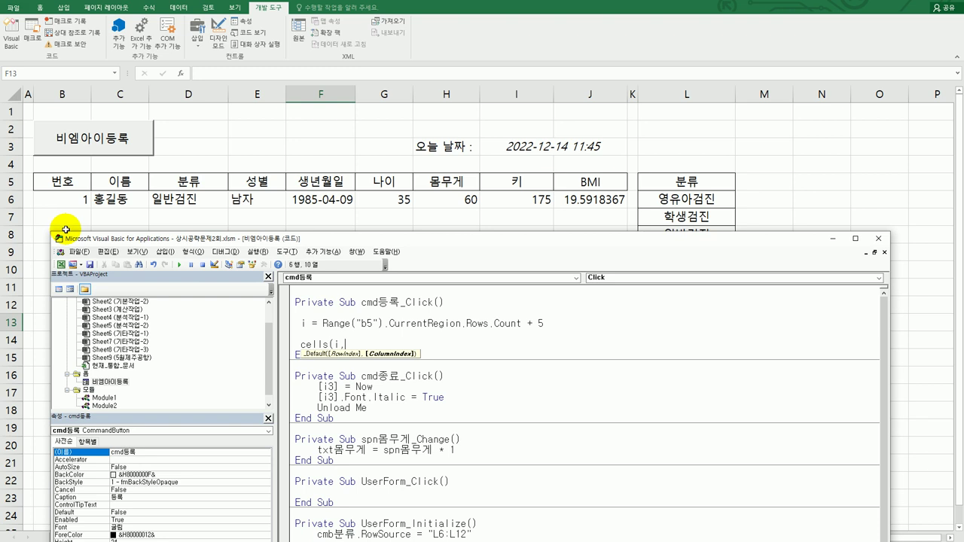
type("2)")
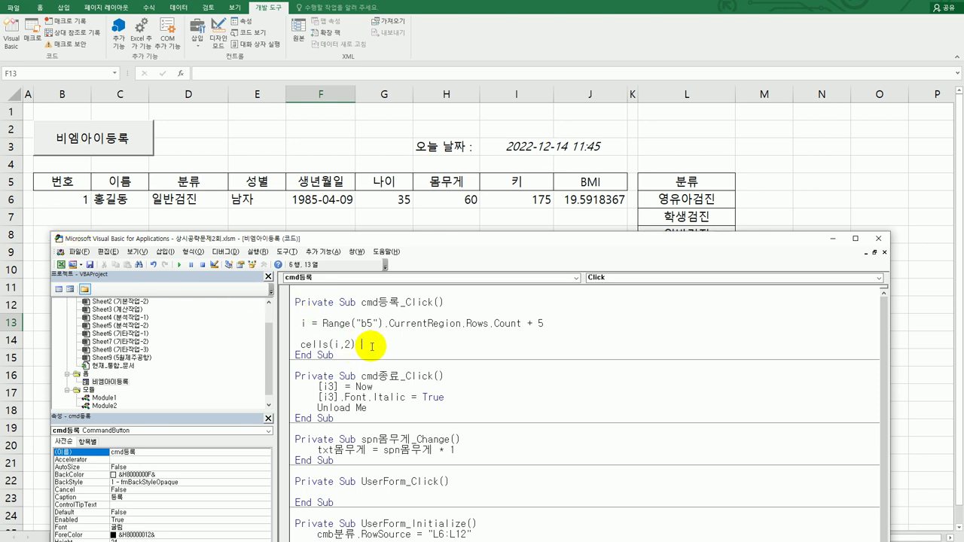
type("=")
key("Return")
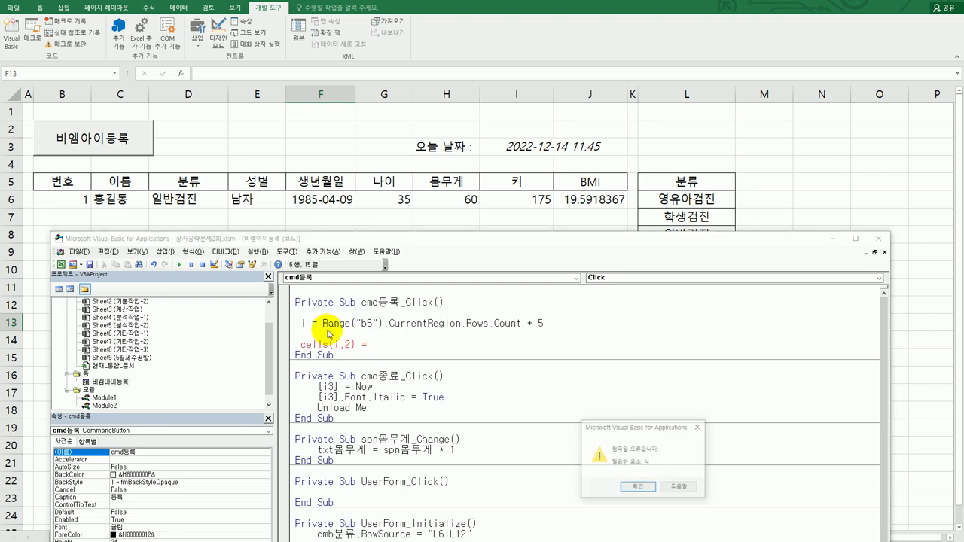
left_click(637, 488)
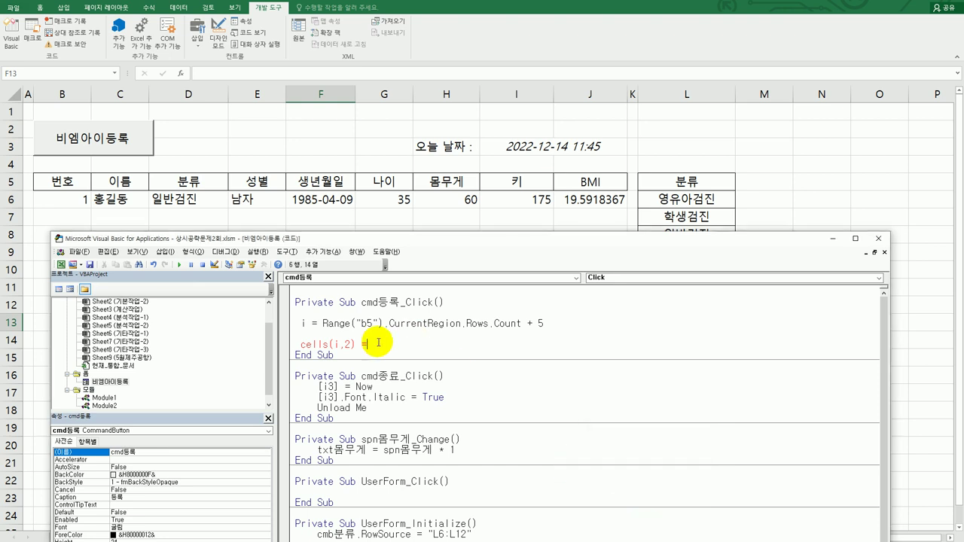
left_click_drag(322, 323, 523, 325)
key("ctrl+c")
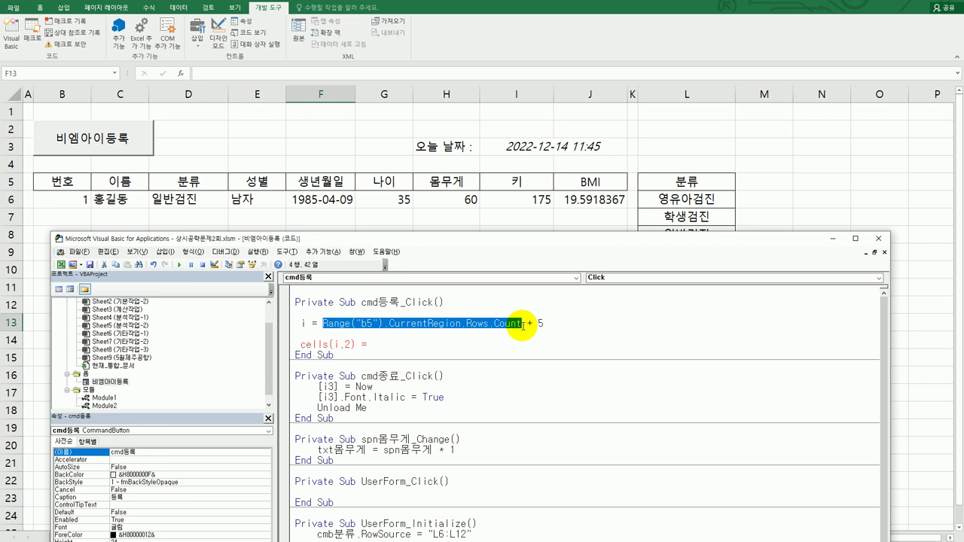
left_click(396, 347)
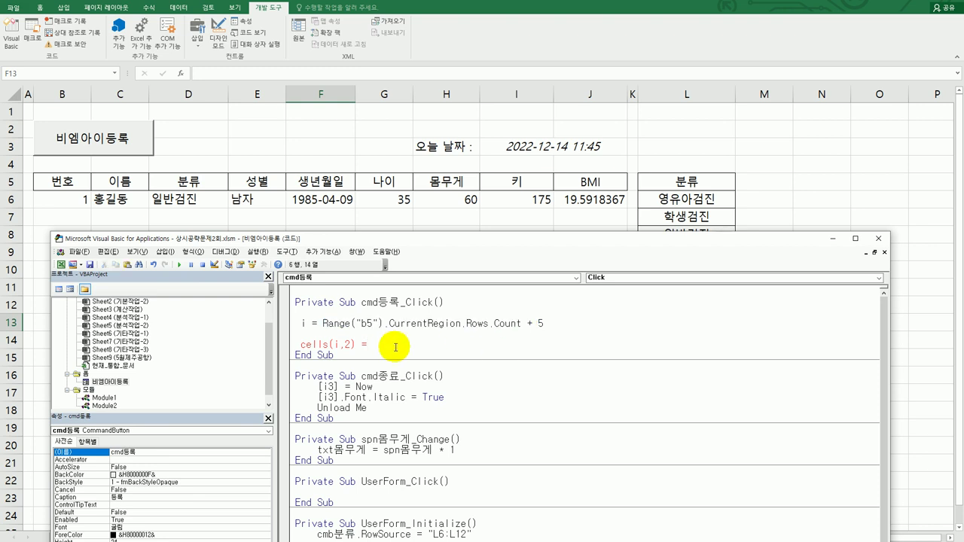
key("ctrl+v")
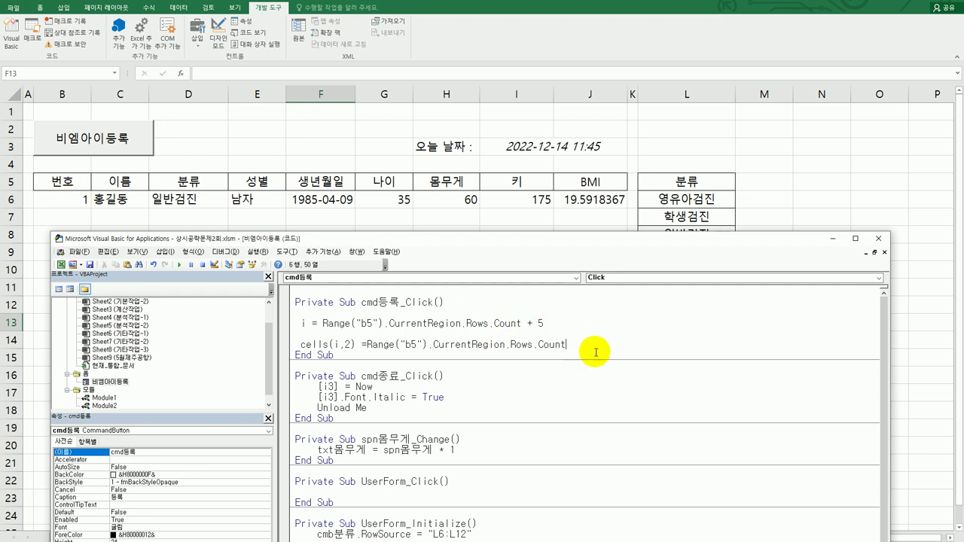
key("Return")
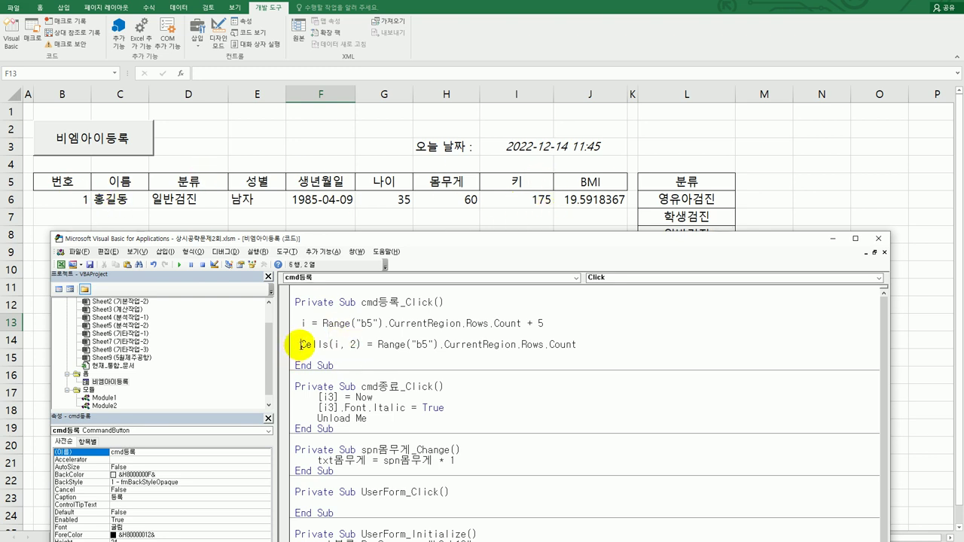
Indent the first two lines and add Cells(i, 3) = txt이름.Value
left_click(297, 323)
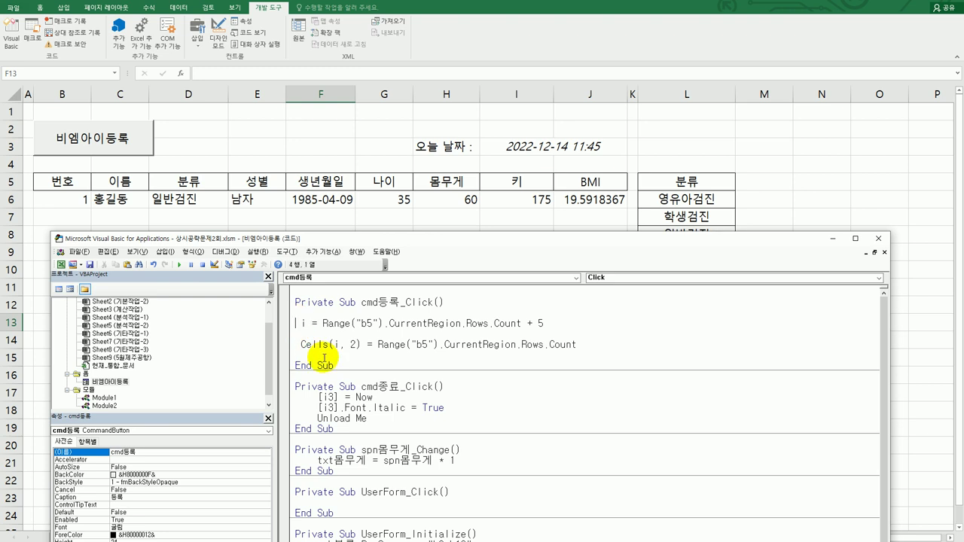
key("Tab")
left_click(297, 344)
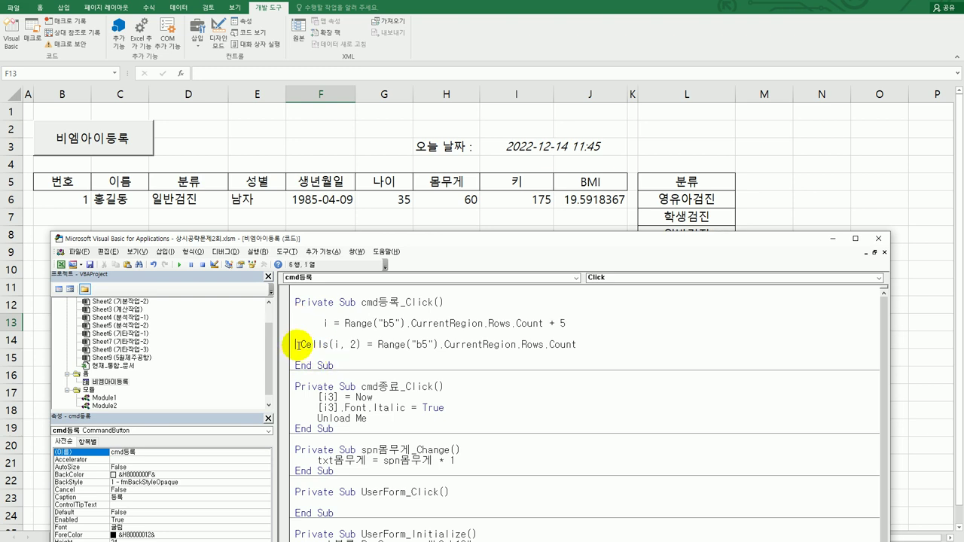
key("Tab")
key("Down")
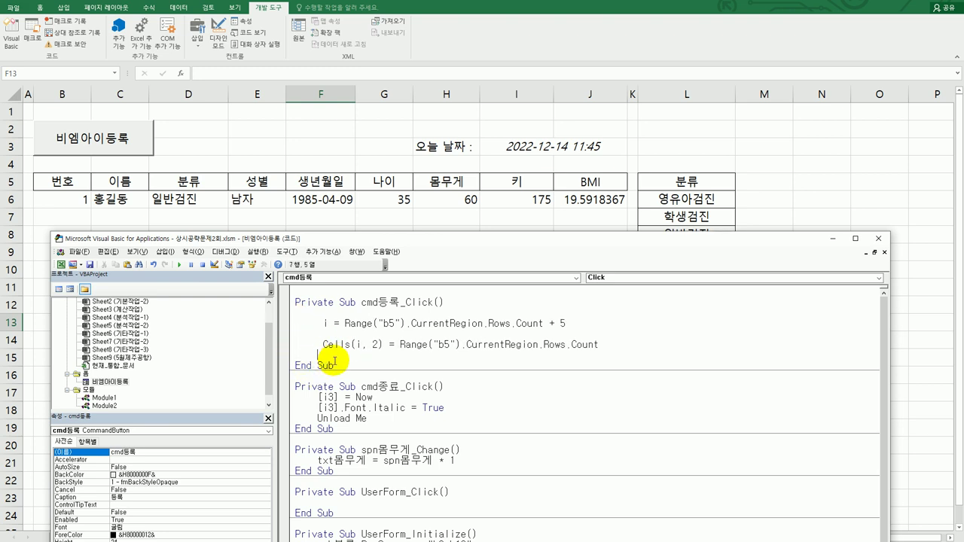
type("cell")
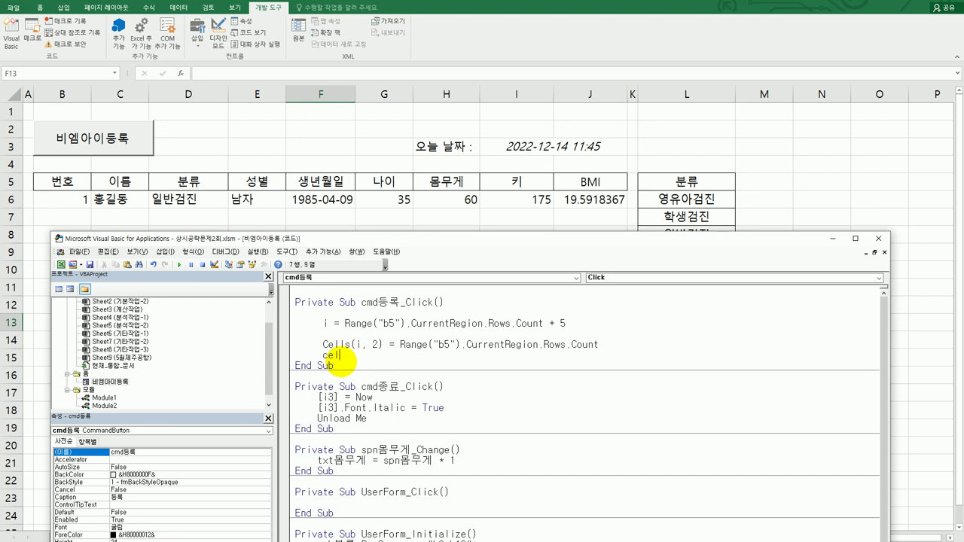
type("s(i, 3) = txt이름.ㅍ")
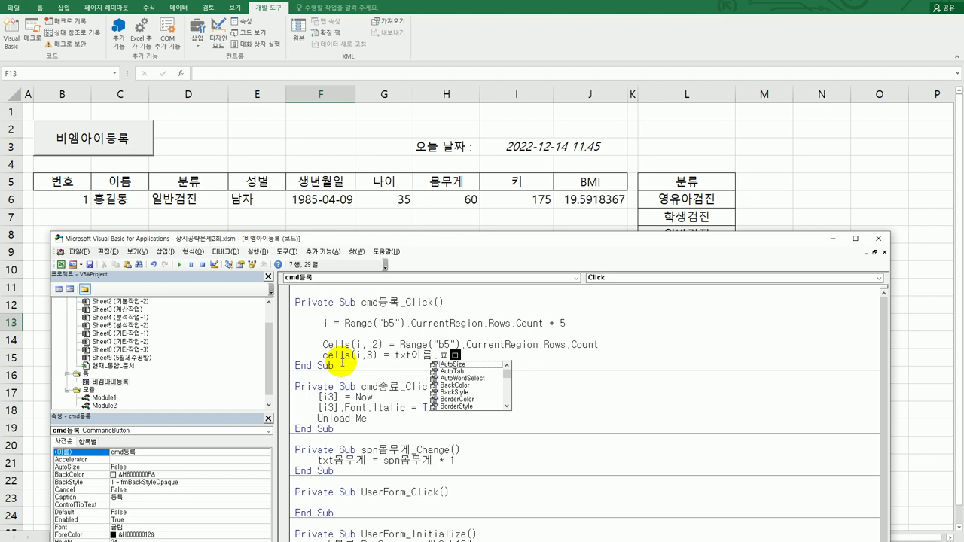
key("BackSpace")
type("va")
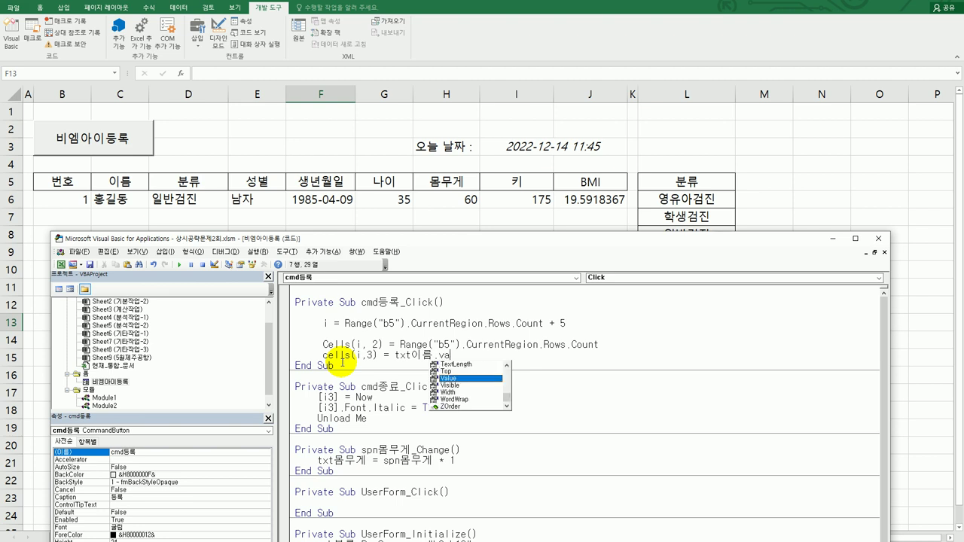
key("Tab")
key("Return")
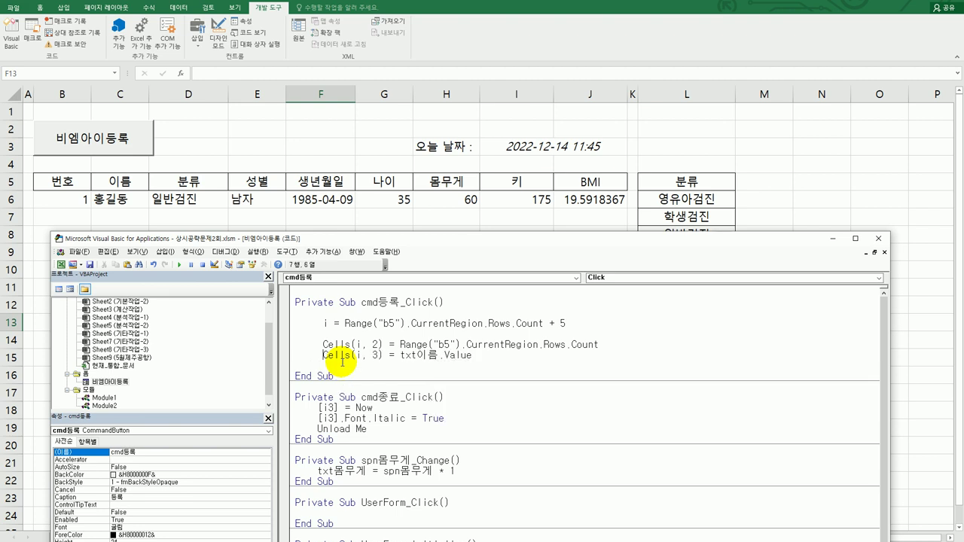
Duplicate the Cells(i, 3) = txt이름.Value line six times below
key("shift+End")
key("ctrl+c")
key("End")
key("Return")
key("ctrl+v")
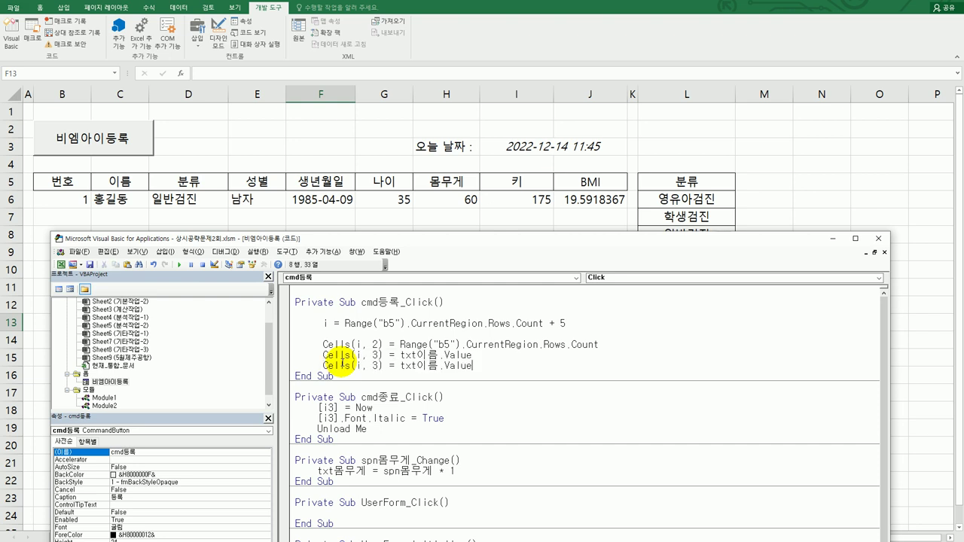
key("Return")
key("ctrl+v")
key("Return")
key("ctrl+v")
key("Return")
key("ctrl+v")
key("Return")
key("ctrl+v")
key("Return")
key("ctrl+v")
key("Return")
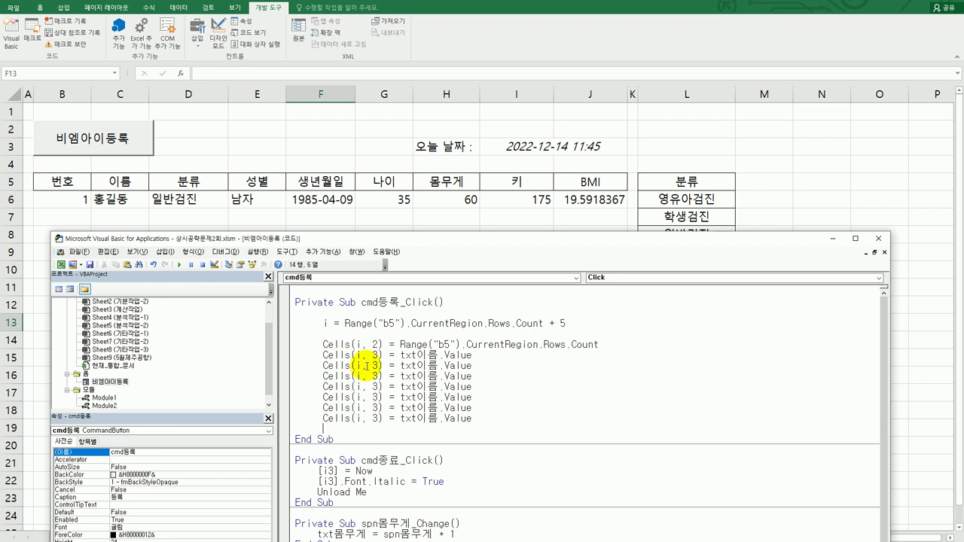
Renumber the copied lines' columns to 4 through 9 and paste one more copy
double_click(376, 365)
type("4")
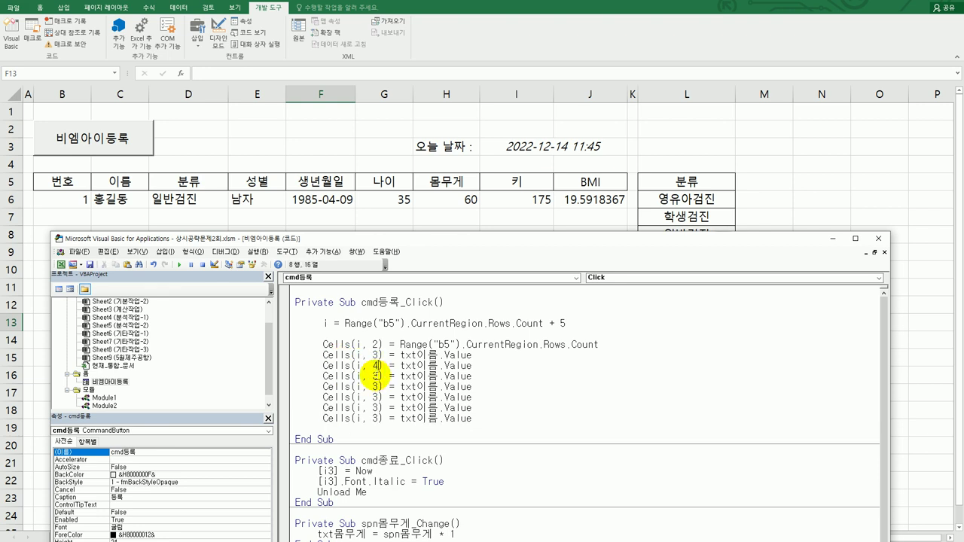
double_click(375, 377)
type("5")
double_click(376, 386)
type("6")
double_click(376, 396)
type("7")
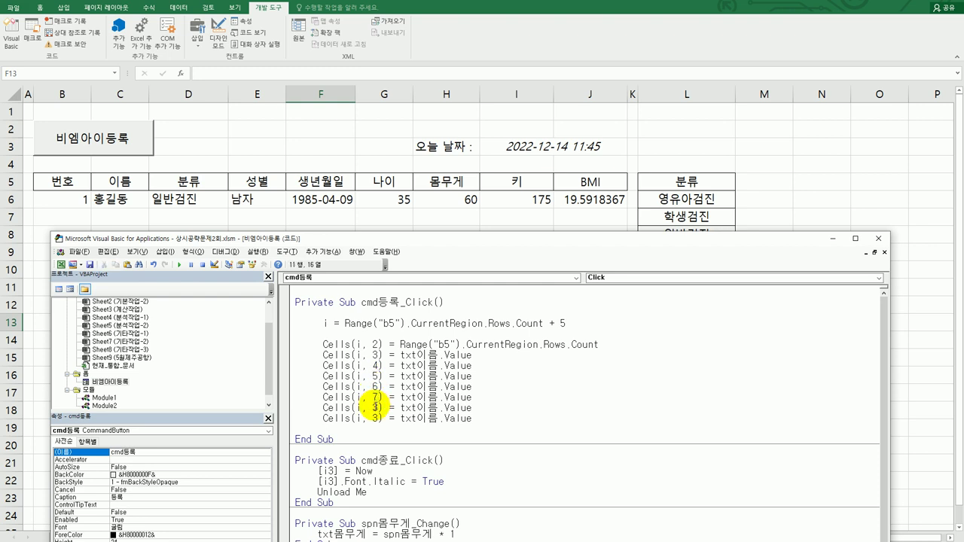
double_click(376, 407)
type("8")
double_click(377, 418)
type("9")
left_click(484, 422)
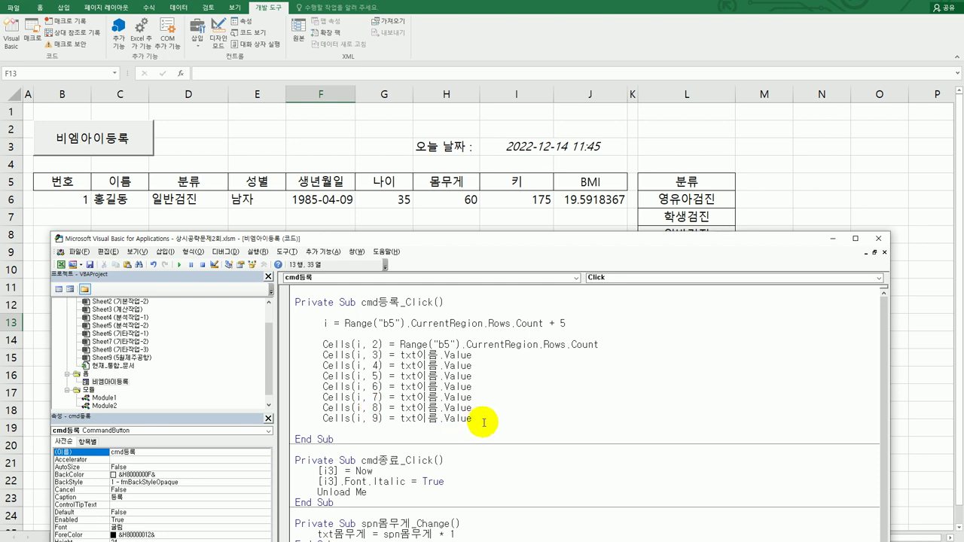
key("Return")
key("ctrl+v")
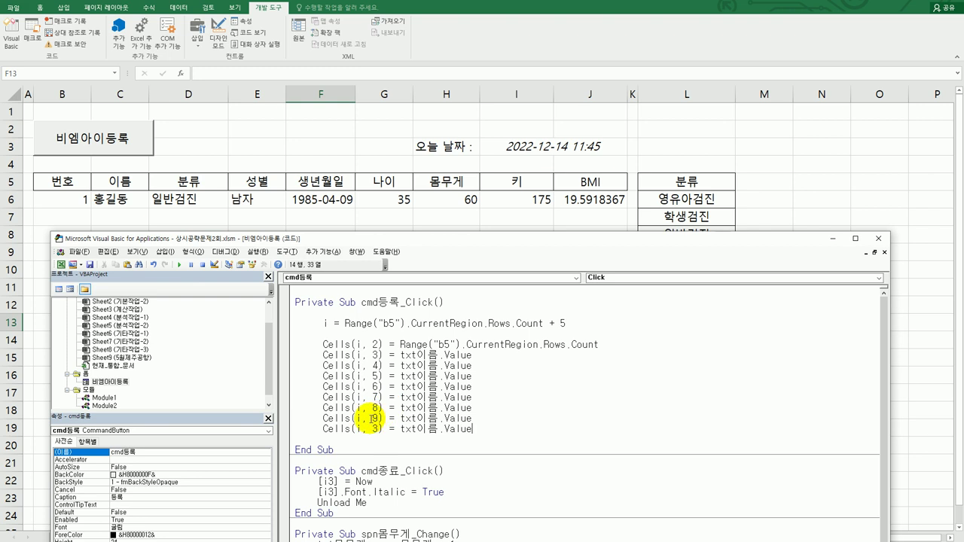
Set the last line's column to 10 and make Cells(i, 4) take cmb분류
double_click(375, 429)
type("10")
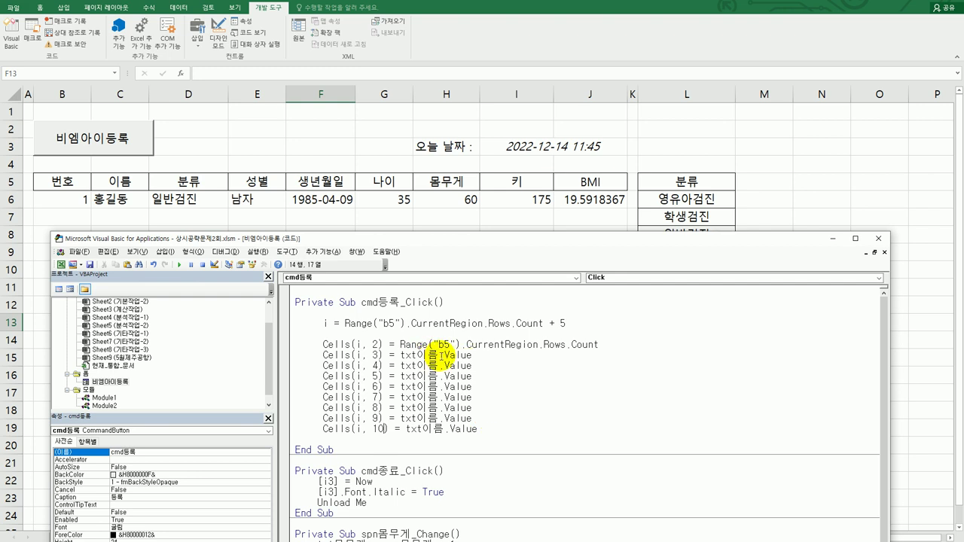
left_click_drag(440, 356, 485, 357)
key("Down")
key("Down")
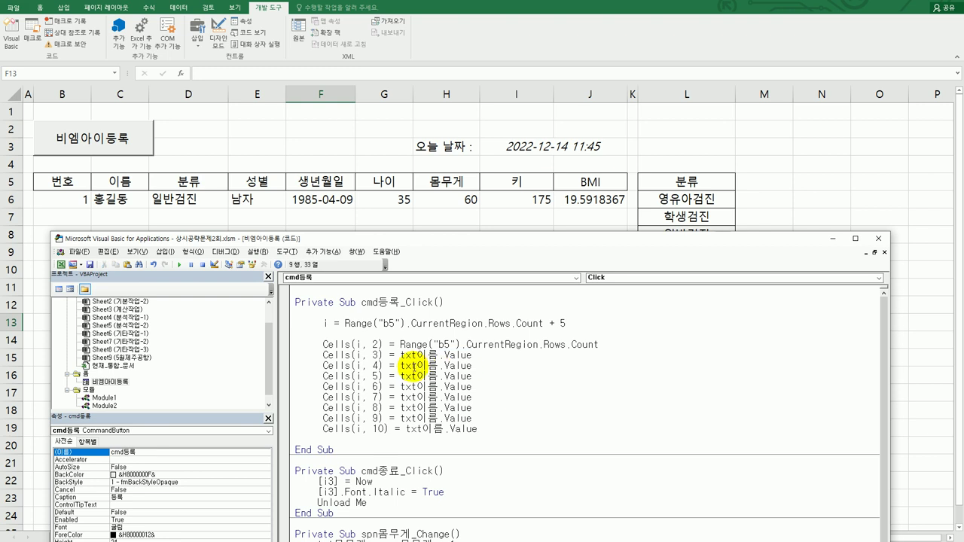
left_click_drag(399, 366, 479, 368)
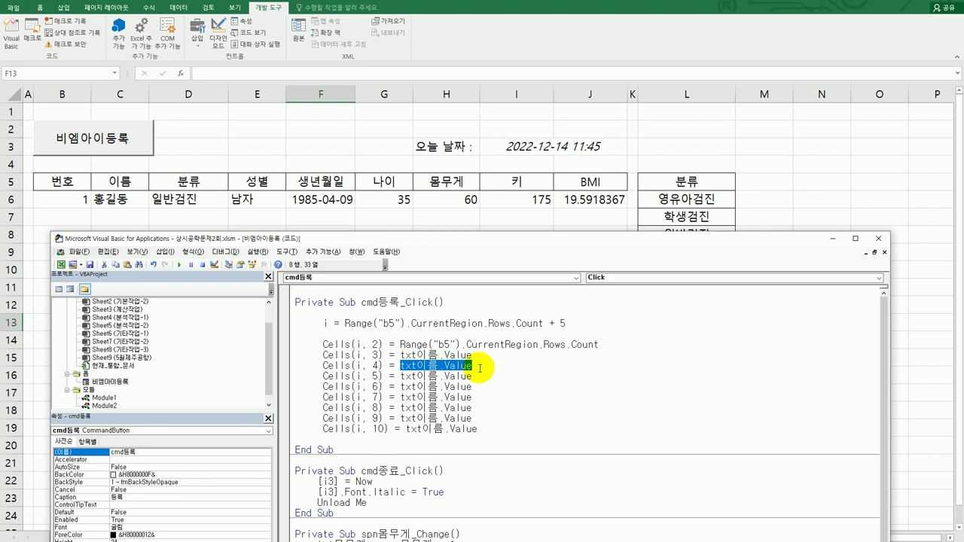
key("Delete")
type("cmb분류")
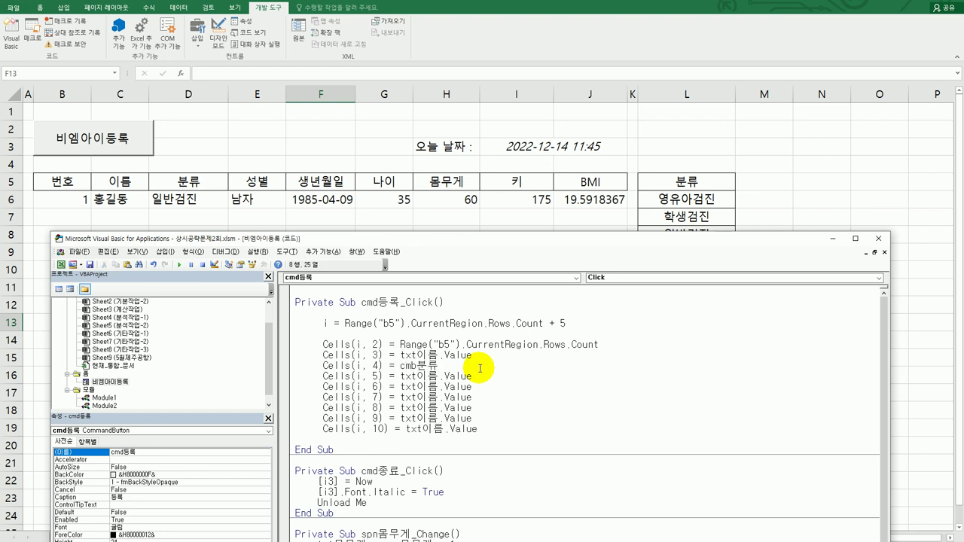
key("Down")
key("Return")
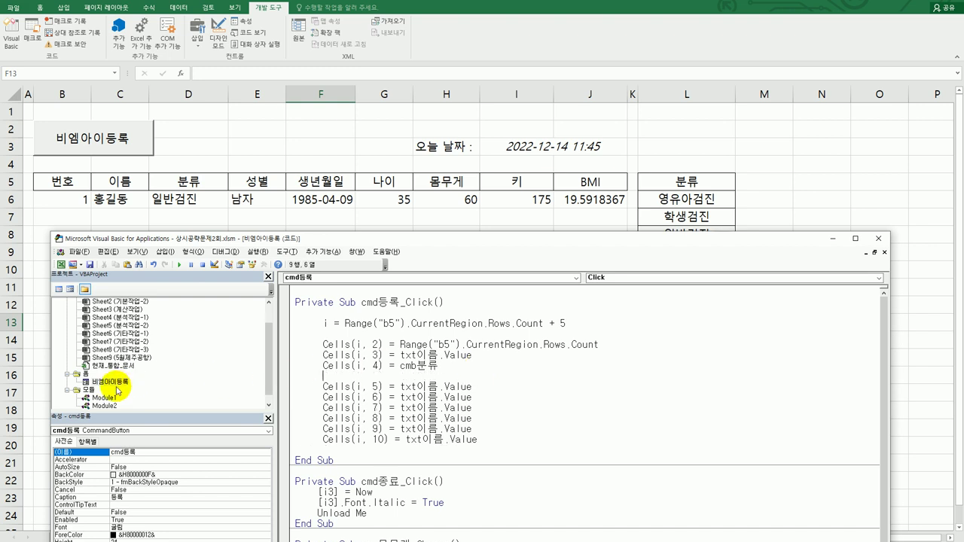
double_click(111, 381)
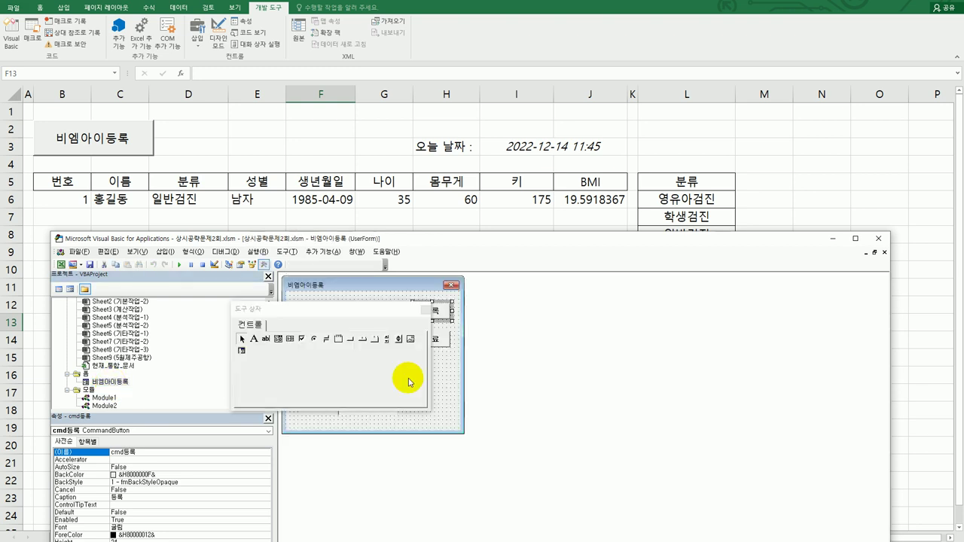
left_click(424, 309)
left_click(362, 348)
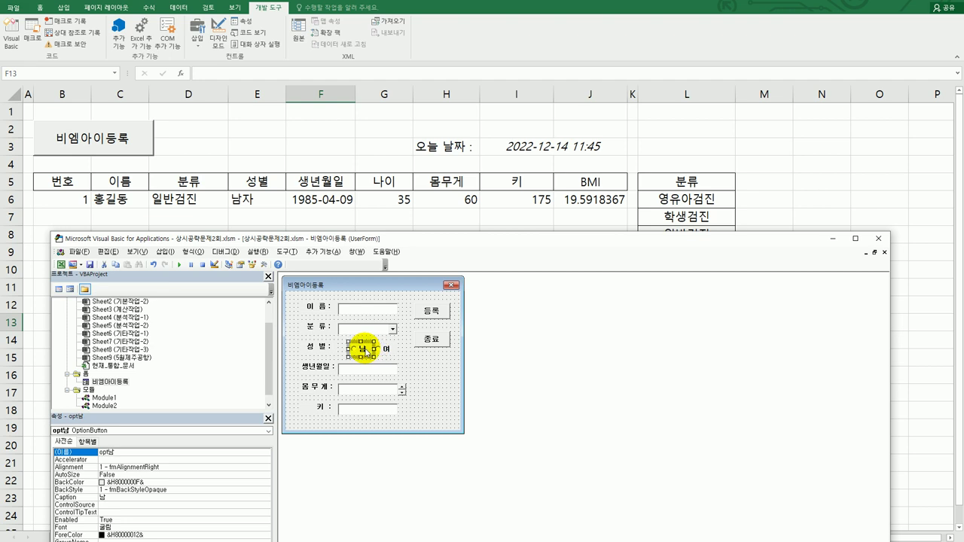
left_click(384, 348)
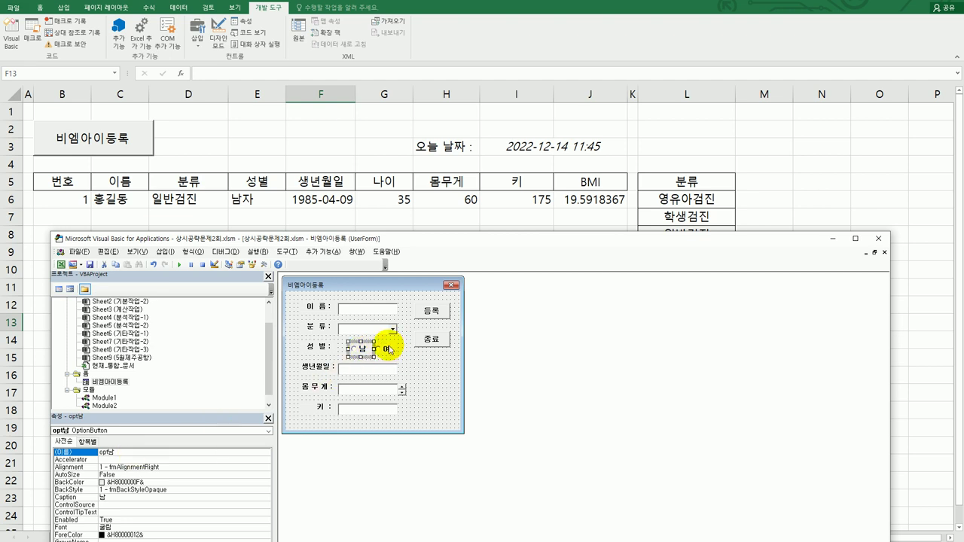
double_click(427, 310)
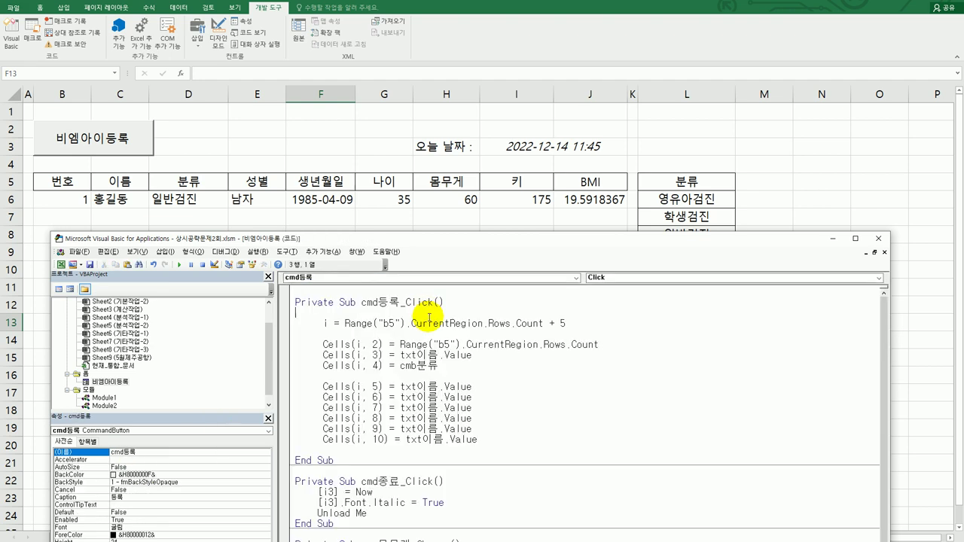
Put Cells(i, 5) = "남자" under an If opt남 = True Then line
left_click(344, 375)
key("Return")
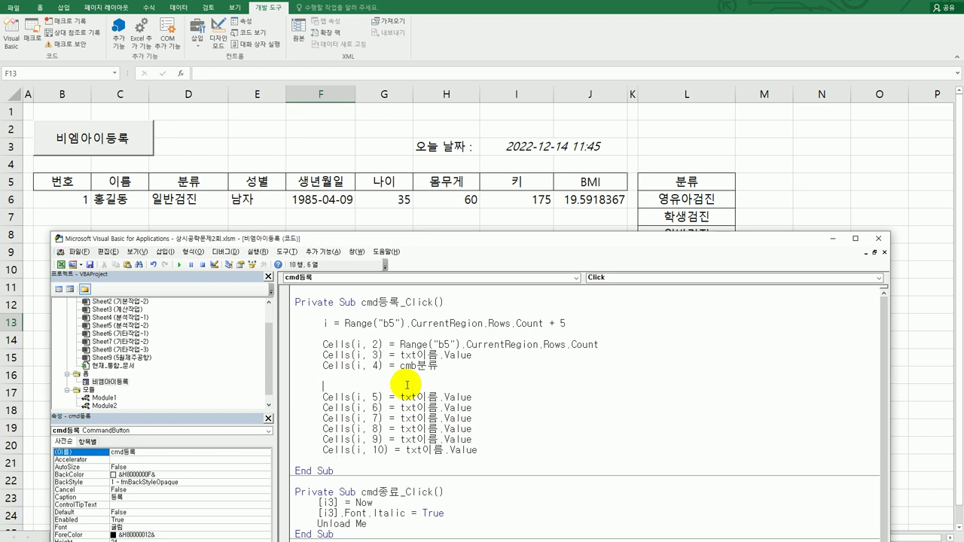
type("if opt남 = true then")
key("Down")
key("Home")
key("Tab")
key("End")
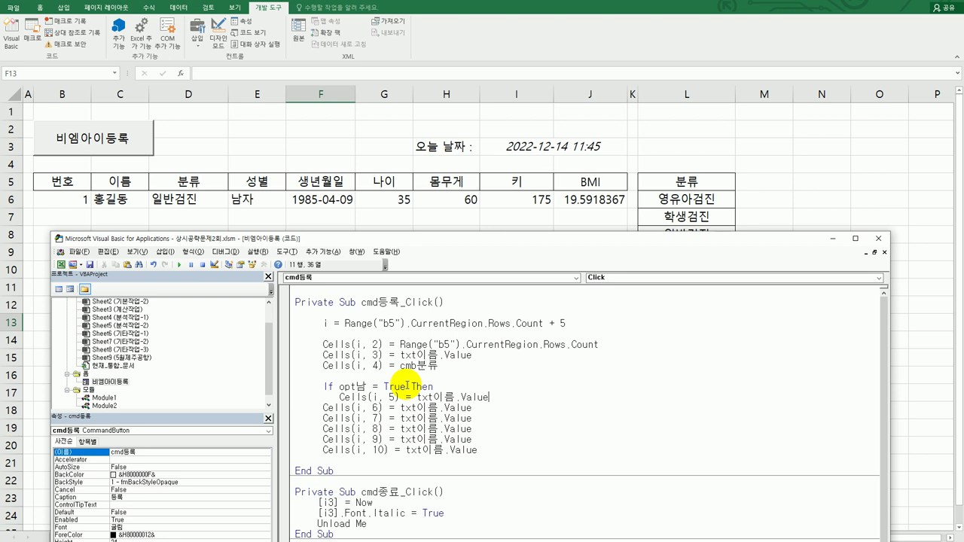
key("shift+End")
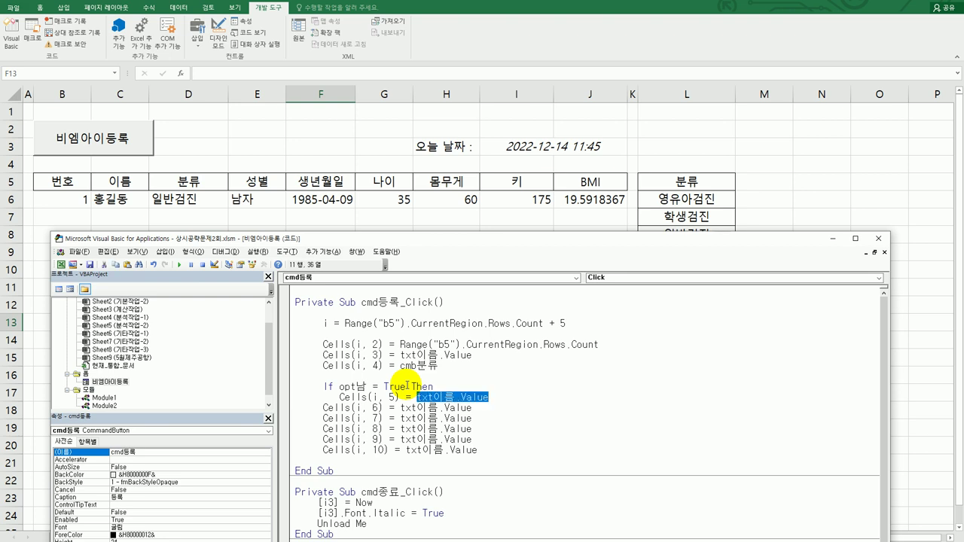
type("\"")
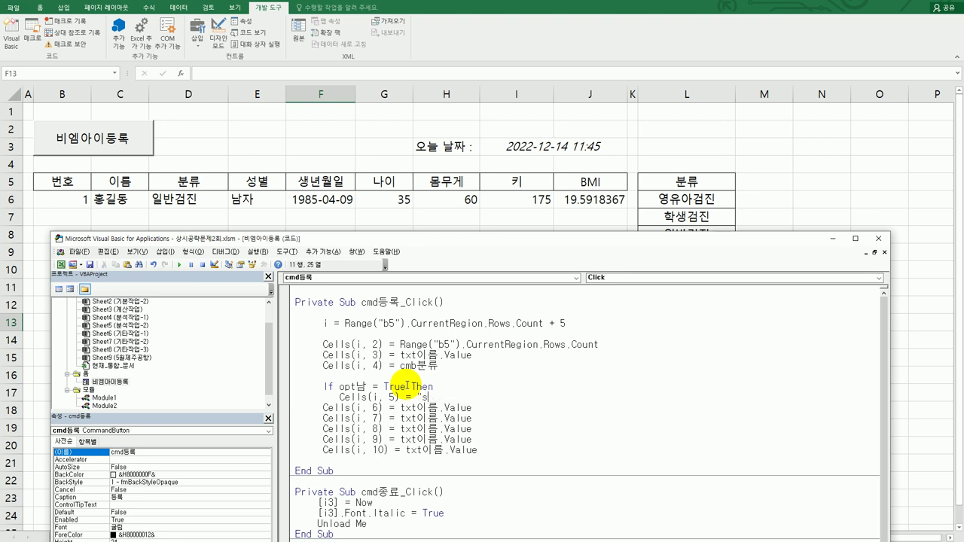
type("남자\"")
key("Return")
Add an Else branch writing "여자" to Cells(i, 5) and close with End If
type("else")
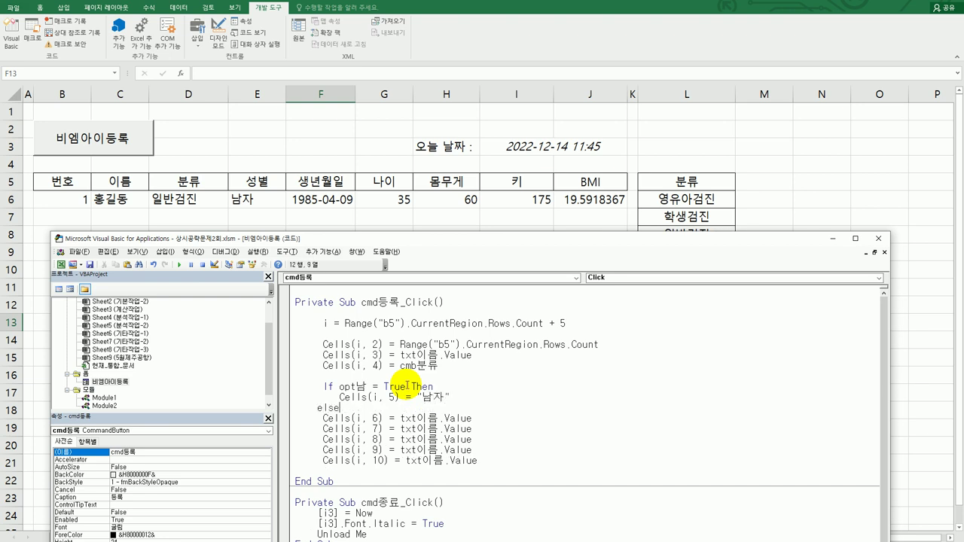
key("End")
key("Return")
key("shift+End")
key("ctrl+c")
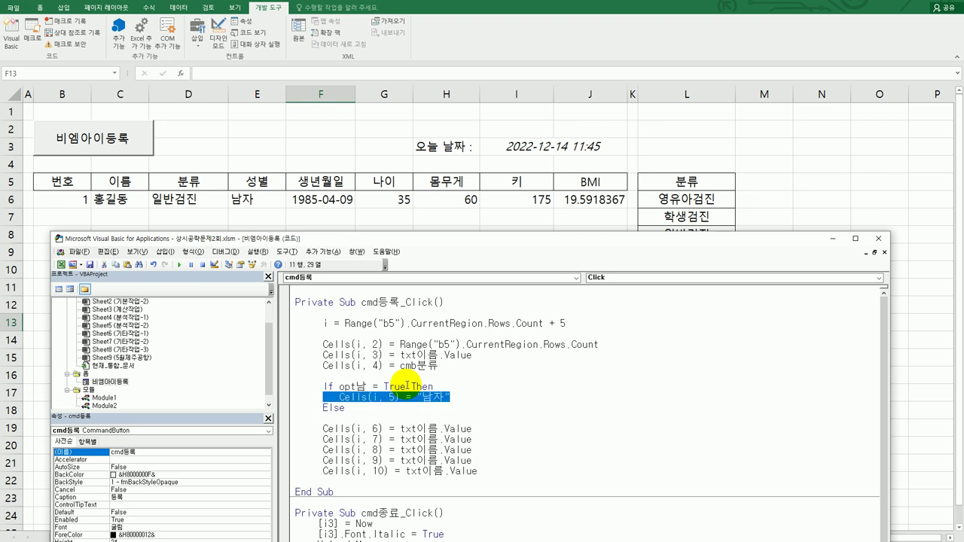
key("Down")
key("Down")
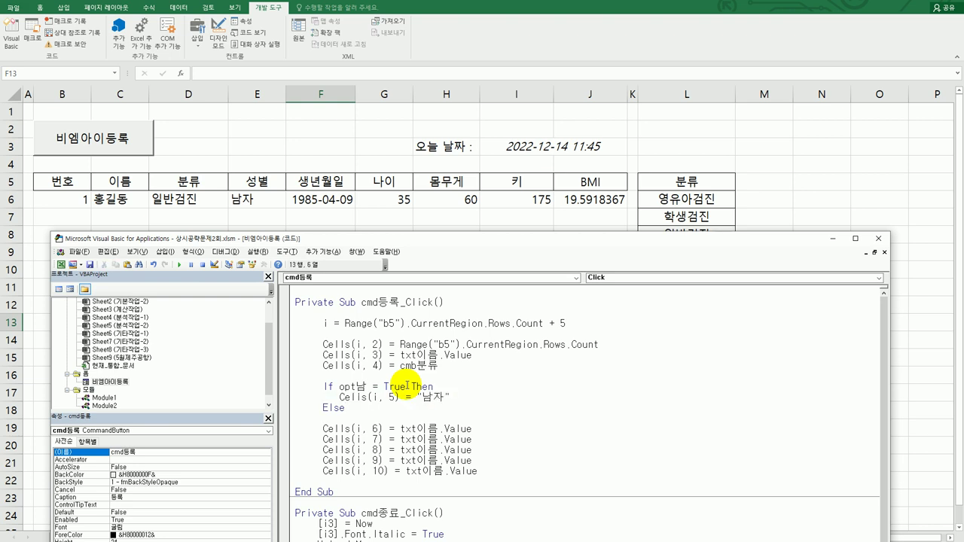
key("ctrl+v")
key("shift+Left")
key("BackSpace")
type("여")
key("Return")
type("e")
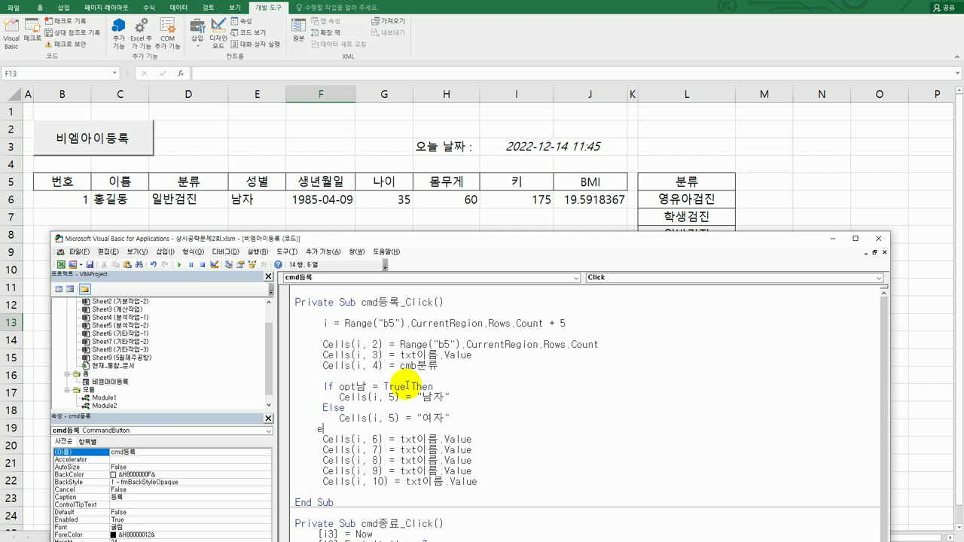
type("nd if")
key("Return")
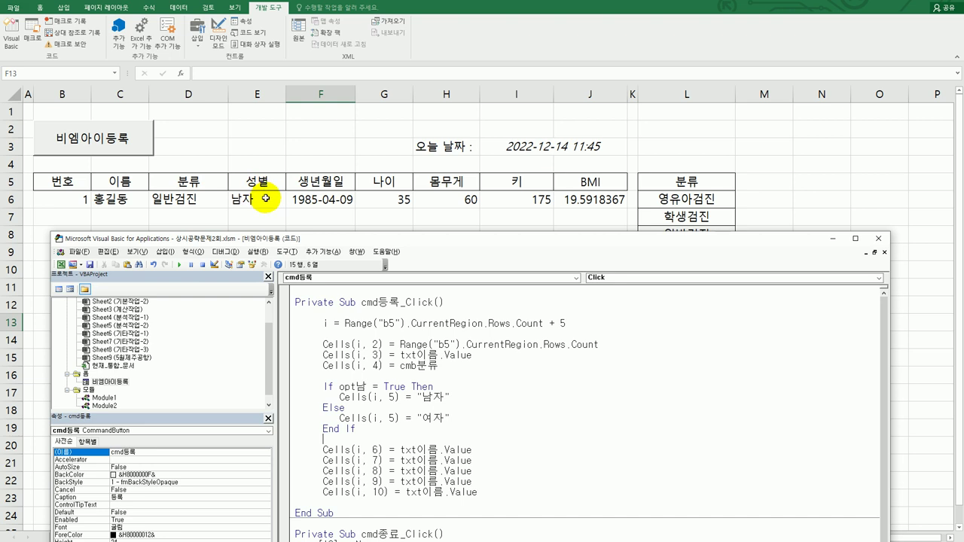
double_click(101, 381)
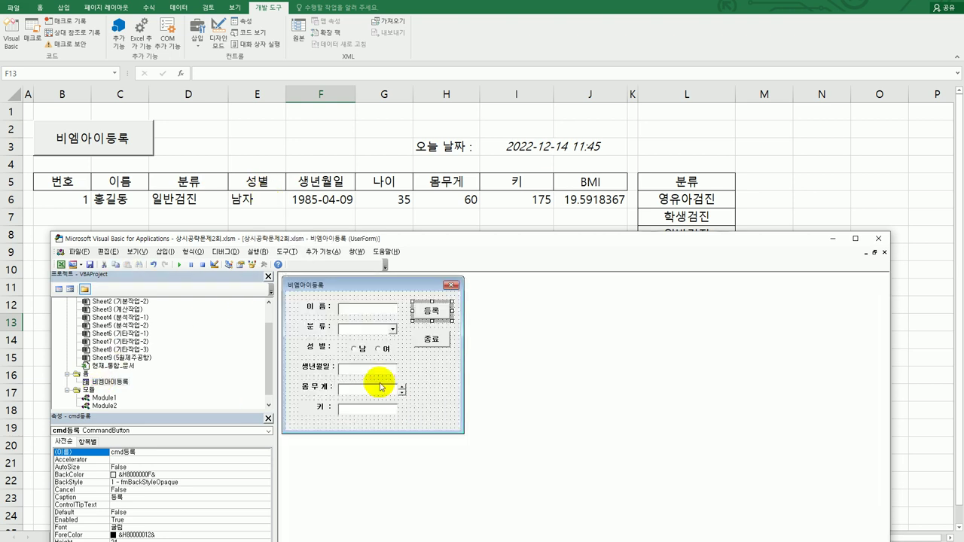
left_click(377, 372)
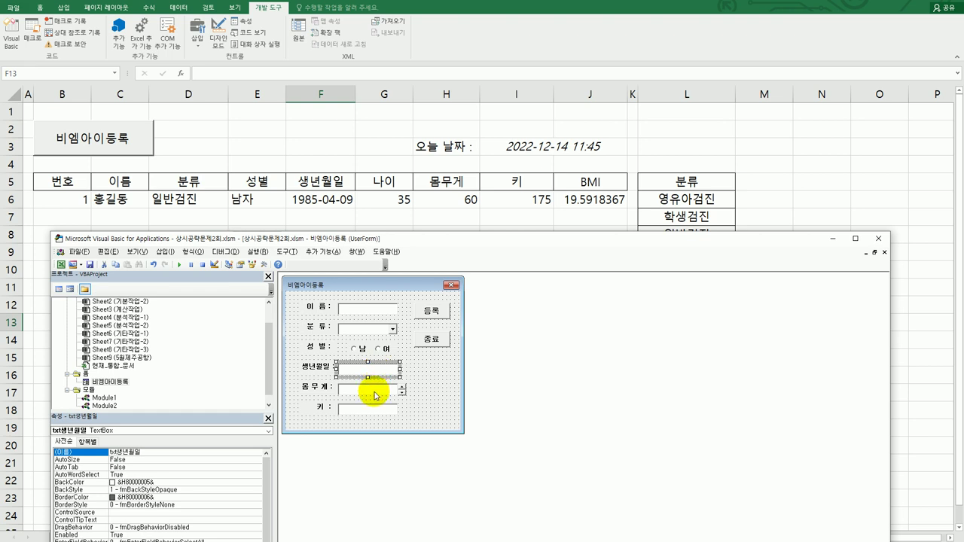
left_click(374, 395)
left_click(377, 409)
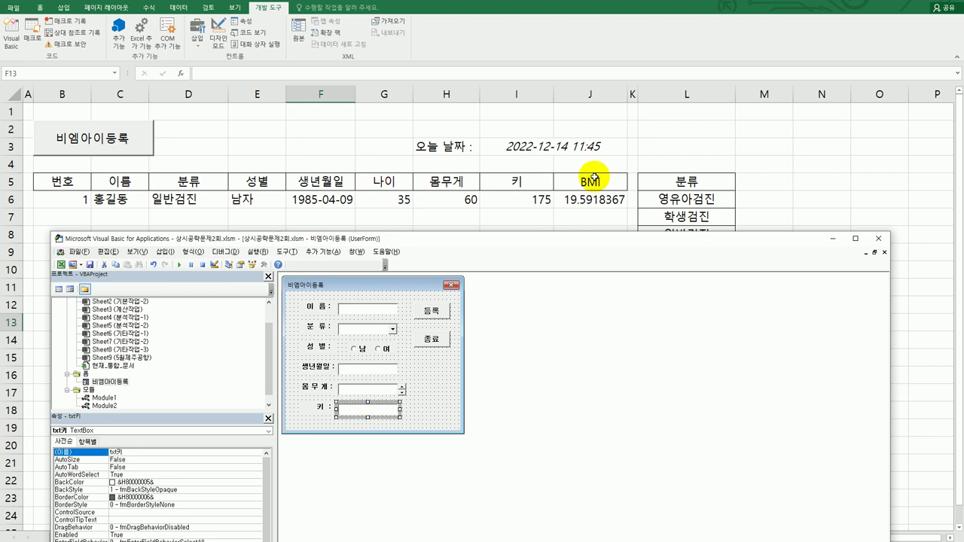
double_click(439, 305)
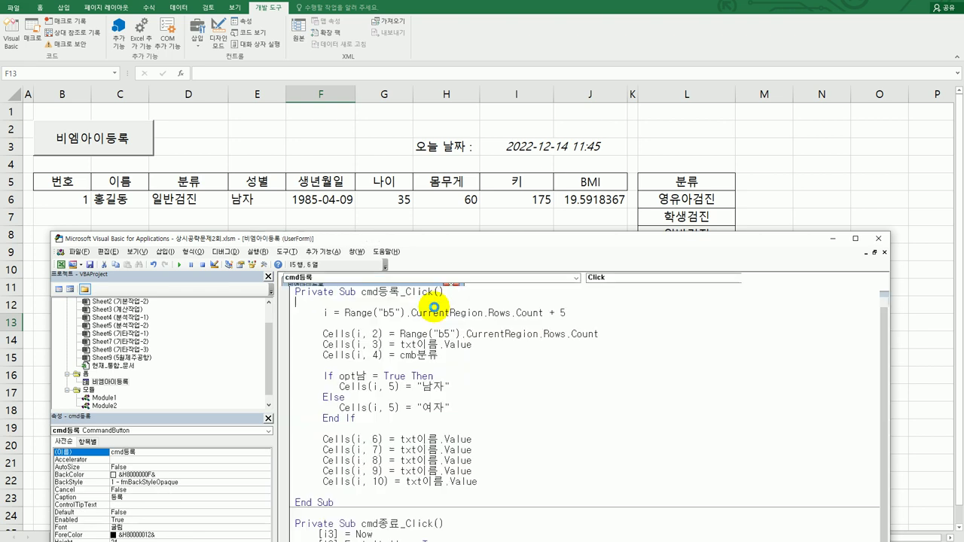
Change the Cells(i, 6) line to use txt생년월일 instead of txt이름
left_click(403, 449)
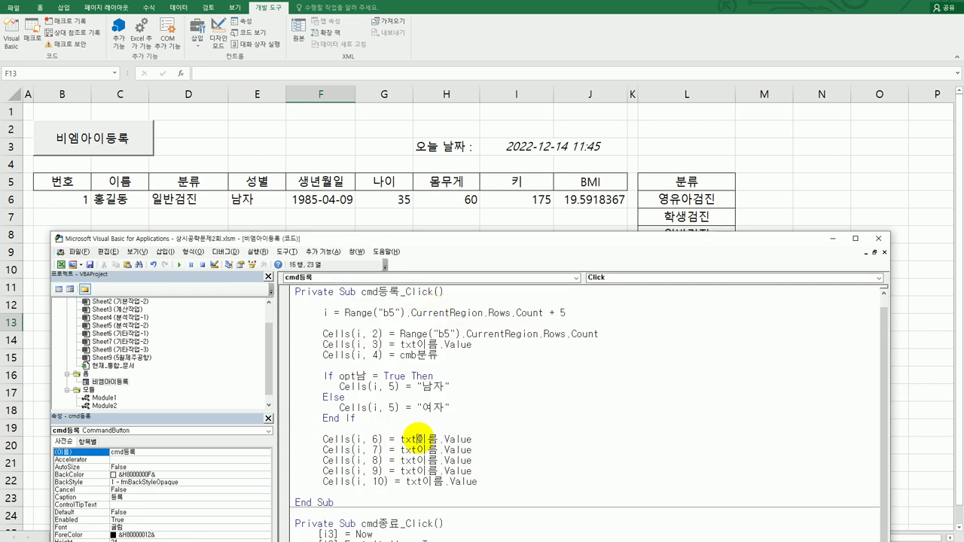
left_click_drag(418, 439, 440, 441)
key("Delete")
type("생년월")
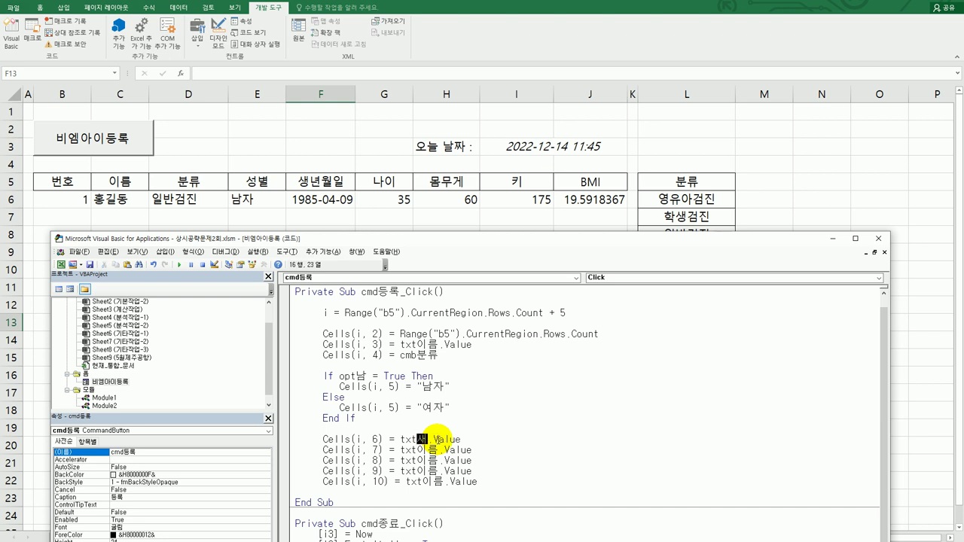
type("일")
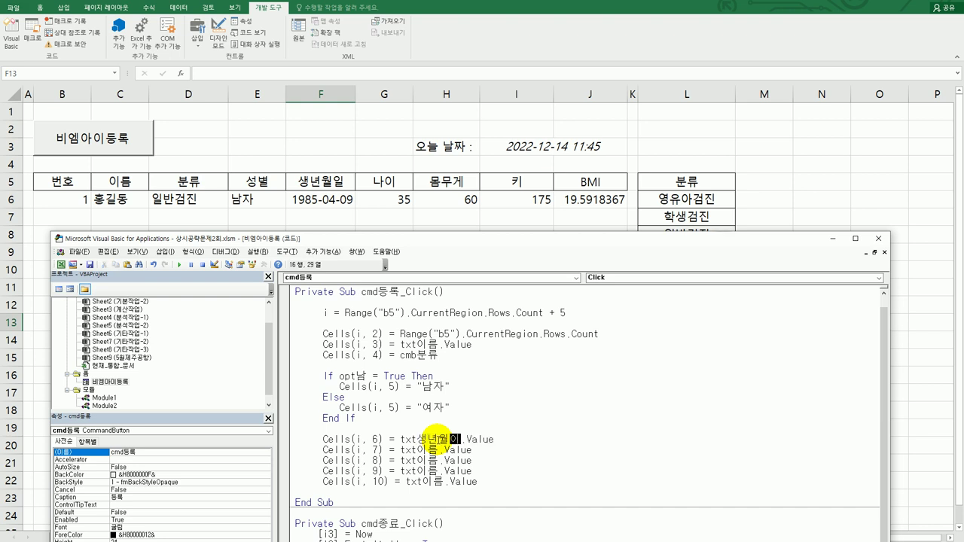
key("Down")
Change the Cells(i, 8) and Cells(i, 9) lines to use txt몸무게 and txt키
key("Left")
key("Left")
key("shift+Left")
key("shift+Left")
type("몸무게")
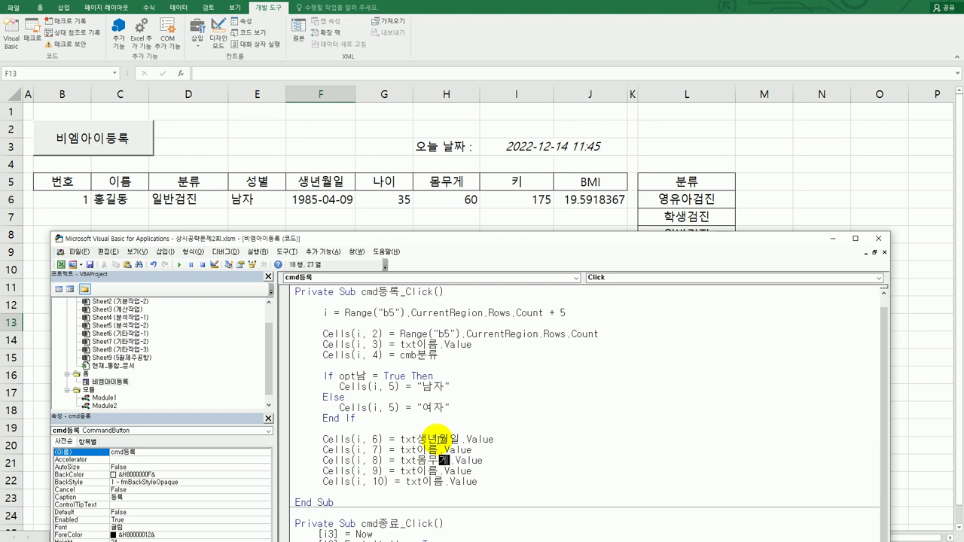
key("Left")
key("shift+Left")
key("shift+Left")
type("키")
key("Up")
key("Up")
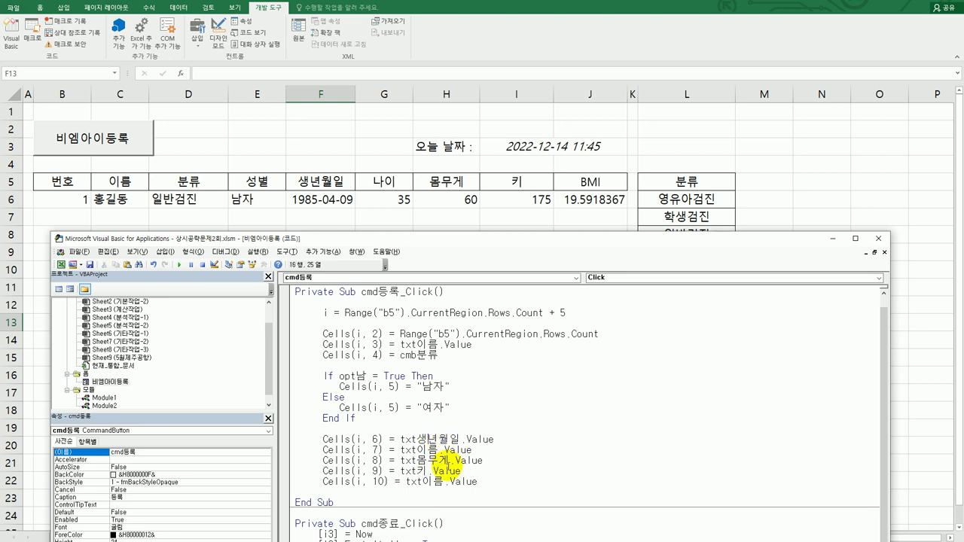
key("Down")
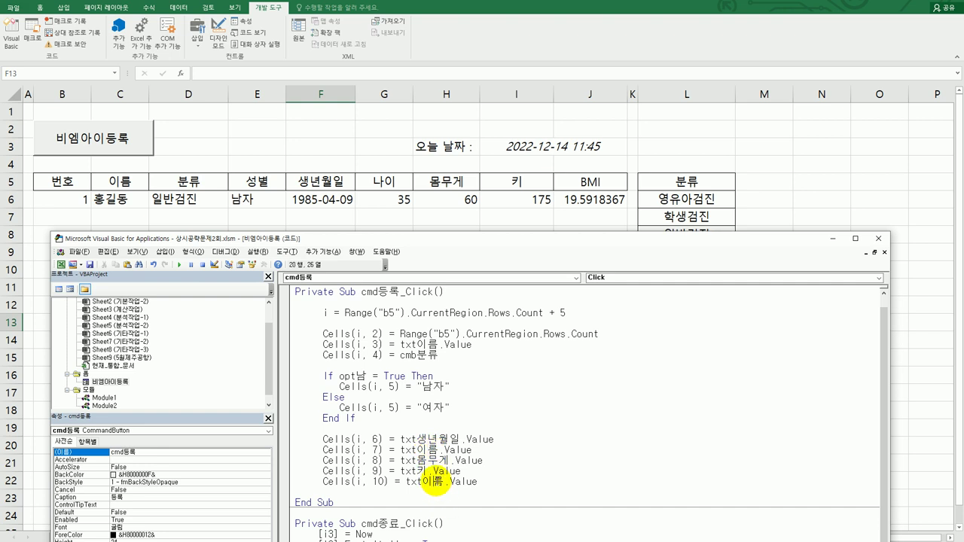
left_click(398, 449)
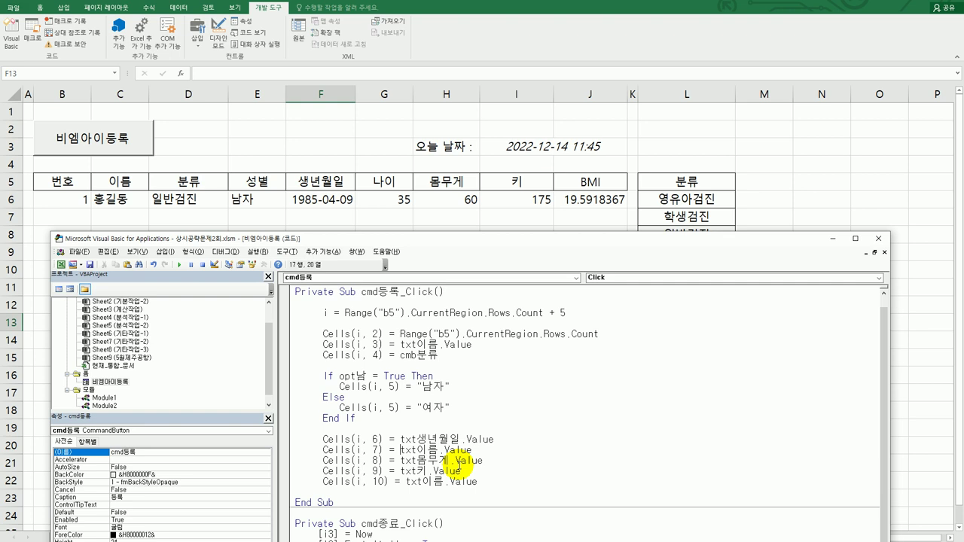
Set Cells(i, 7) to Year(Date) - Left(txt생년월일, 4)
key("shift+End")
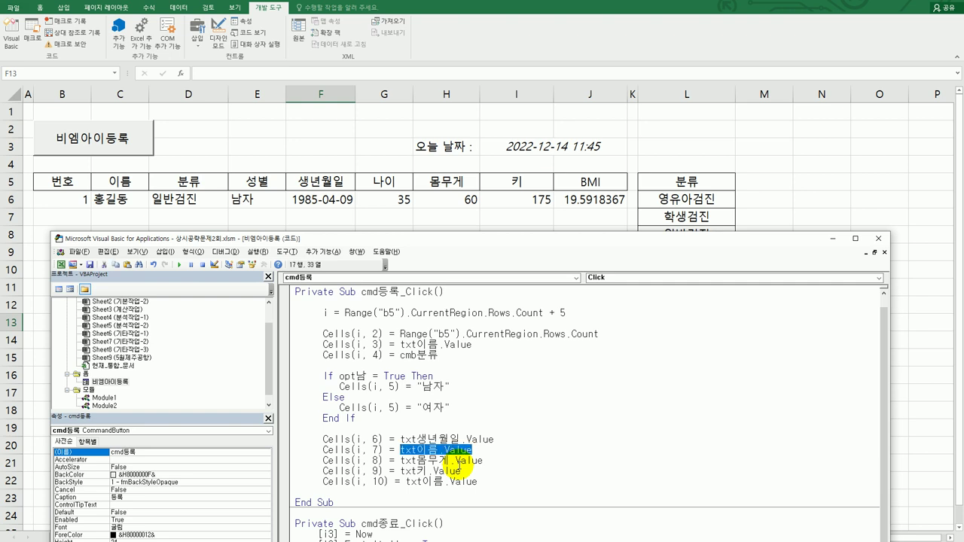
key("Delete")
type("ye")
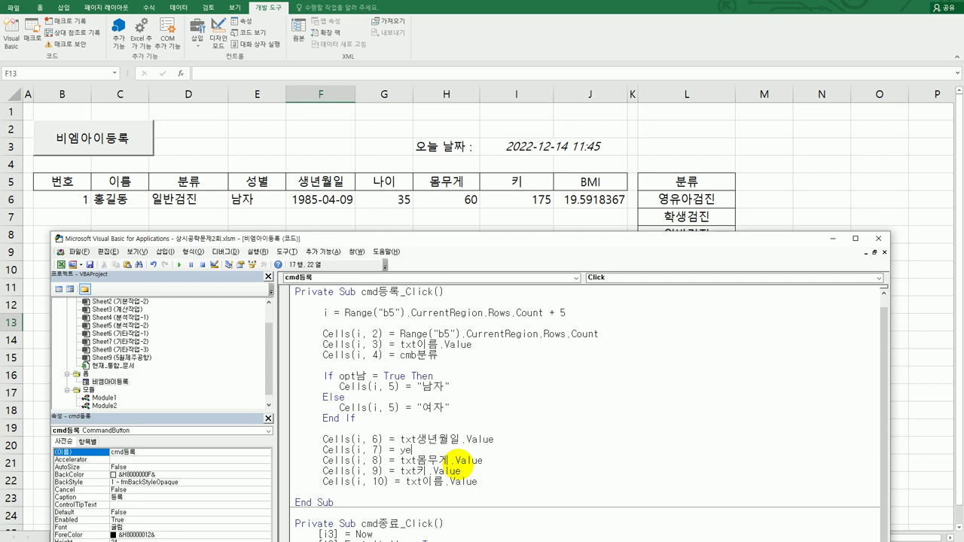
type("ar(date)")
type("-year(")
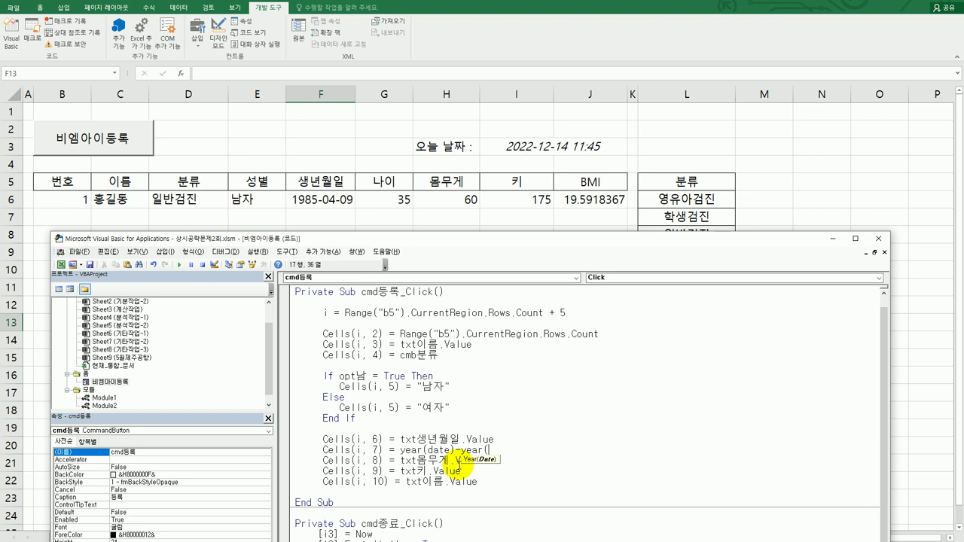
type("cells(i,6))")
key("shift+Left")
key("shift+Left")
key("shift+Left")
key("shift+Left")
key("shift+Left")
key("shift+Left")
key("shift+Left")
key("shift+Left")
key("shift+Left")
key("shift+Left")
key("shift+Left")
key("shift+Left")
key("shift+Left")
key("shift+Left")
key("shift+Left")
key("shift+Left")
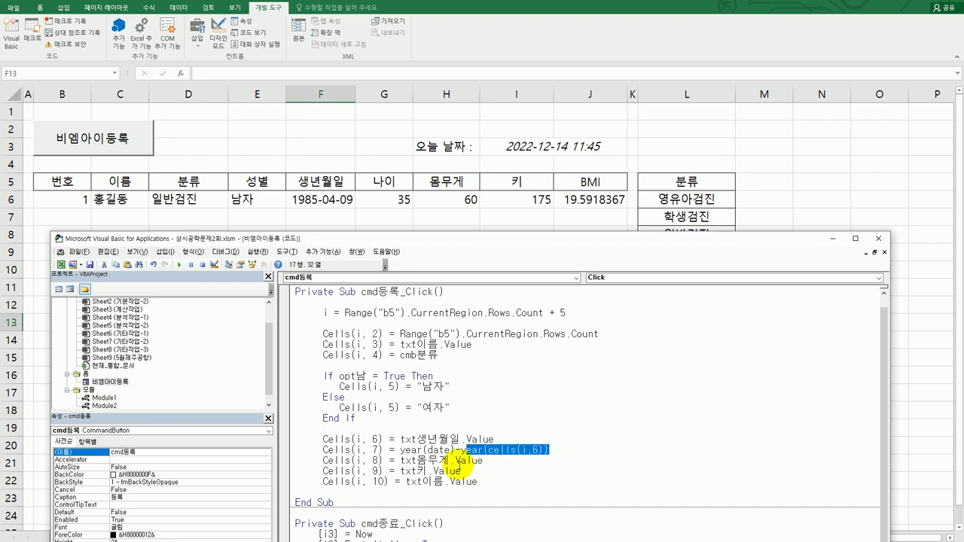
key("BackSpace")
type("left(")
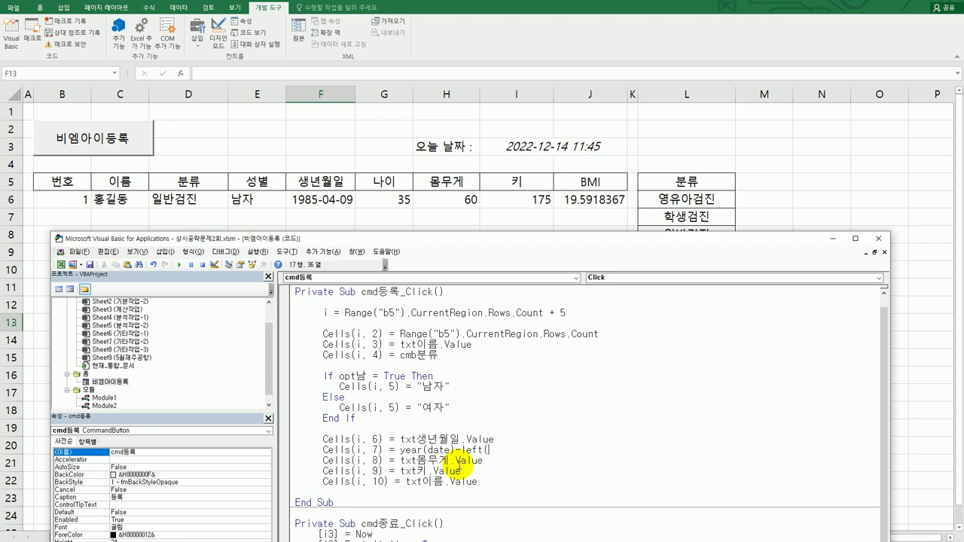
type("txt생년월일,4)")
key("Down")
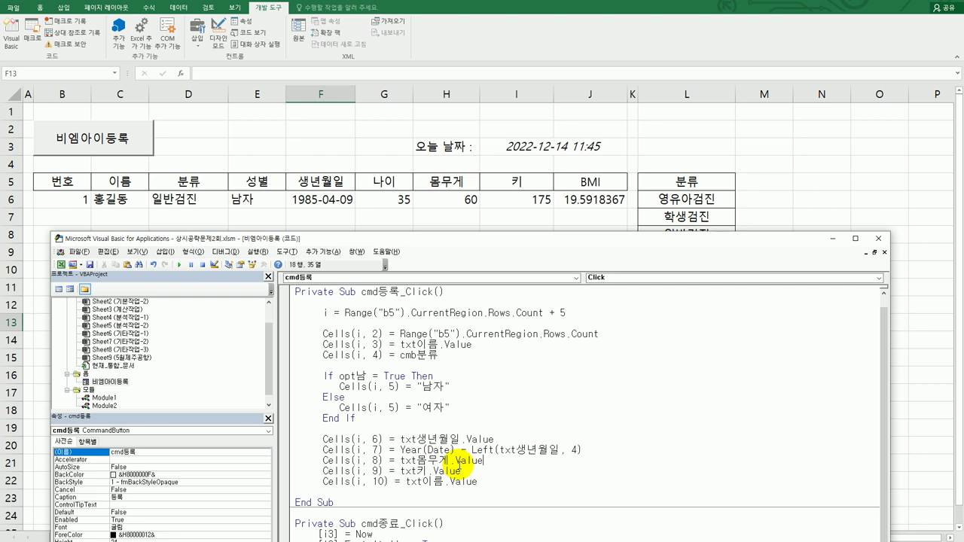
key("Down")
key("Down")
key("shift+Left")
key("shift+Left")
key("shift+Left")
key("shift+Left")
key("shift+Left")
key("shift+Left")
key("shift+Left")
key("shift+Left")
key("shift+Left")
key("shift+Left")
key("shift+Left")
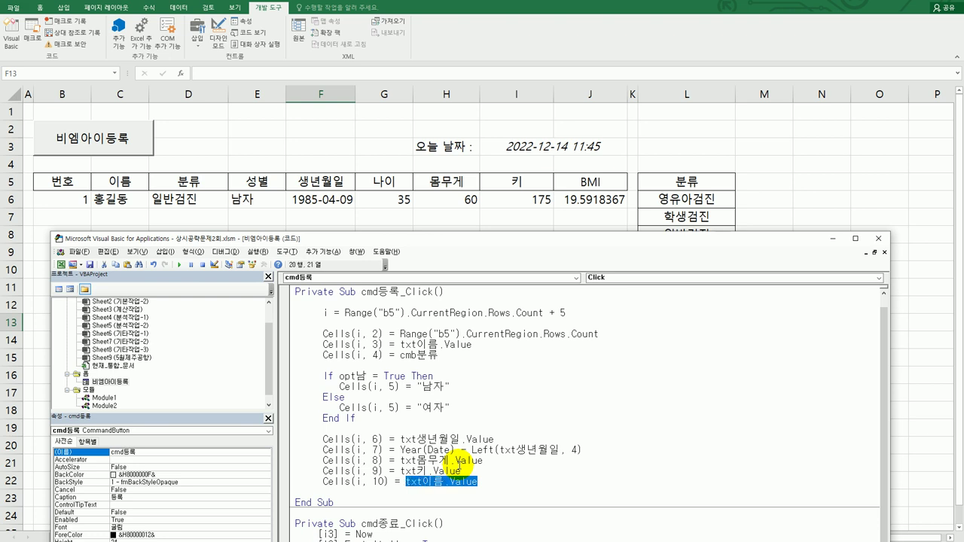
Set Cells(i, 10) to Cells(i, 8) / (Cells(i, 9) / 100) ^ 2
type("ㅊ디")
key("BackSpace")
key("BackSpace")
type("cells(i,")
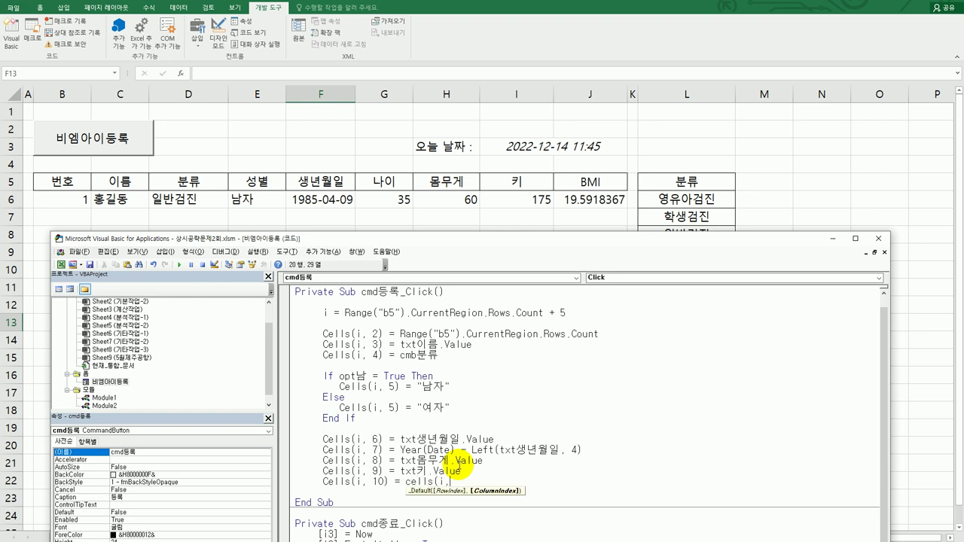
type("8) / (cells(i,9")
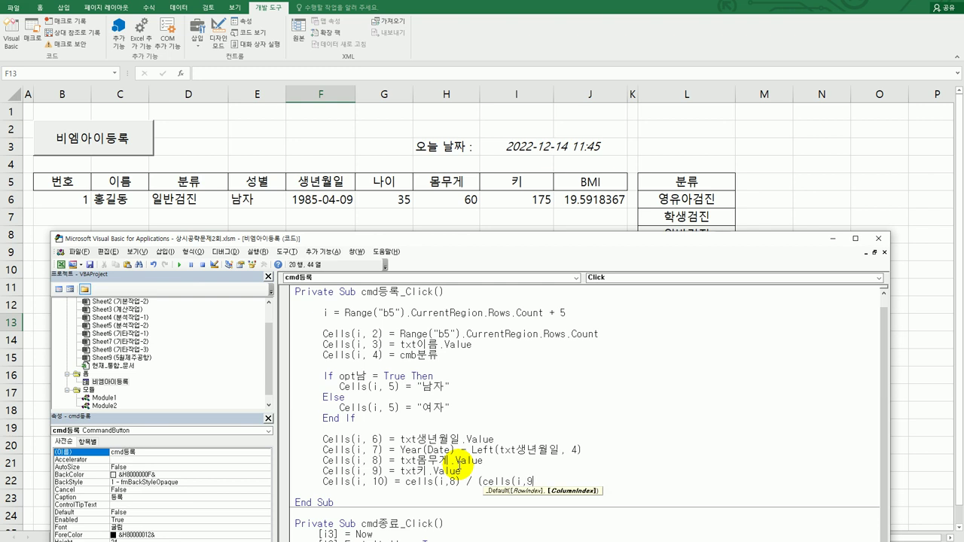
type(") / 100 ) ^")
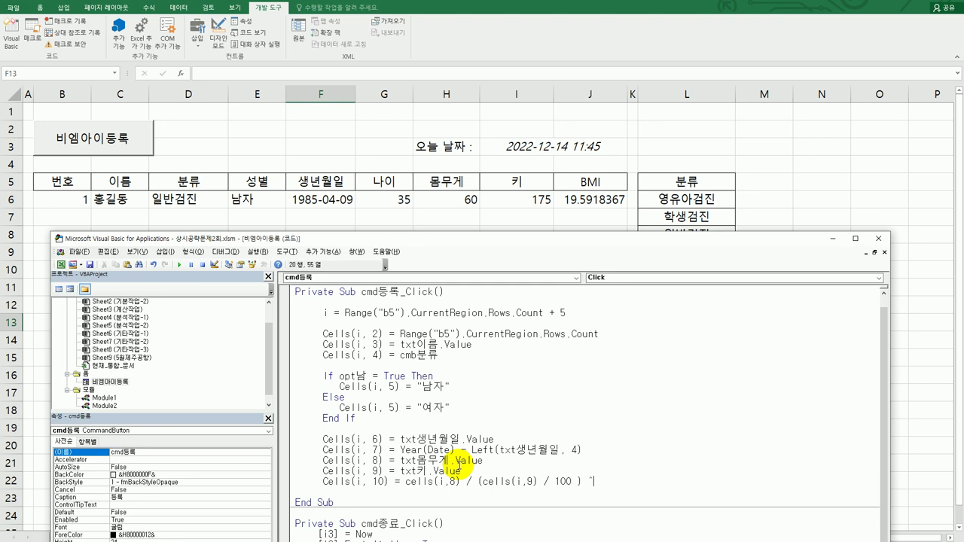
type("2")
key("Return")
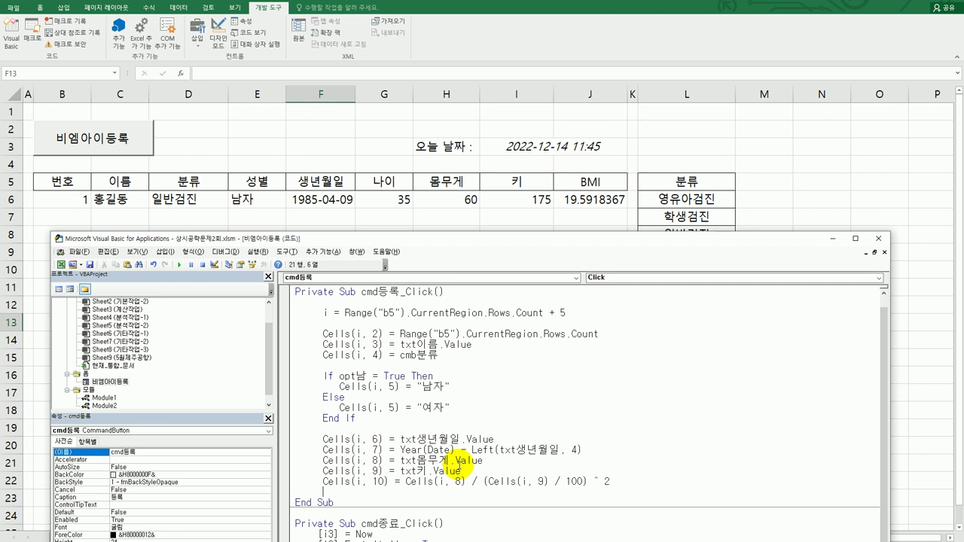
Run the 비엠아이등록 form and enter the person's name, category 특수검진 and gender 남
left_click(879, 239)
left_click(139, 143)
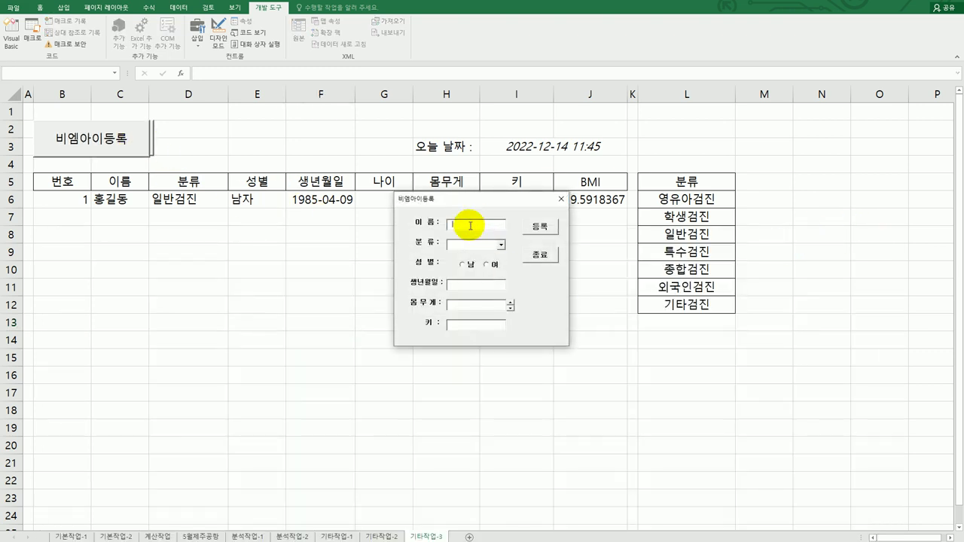
left_click(501, 245)
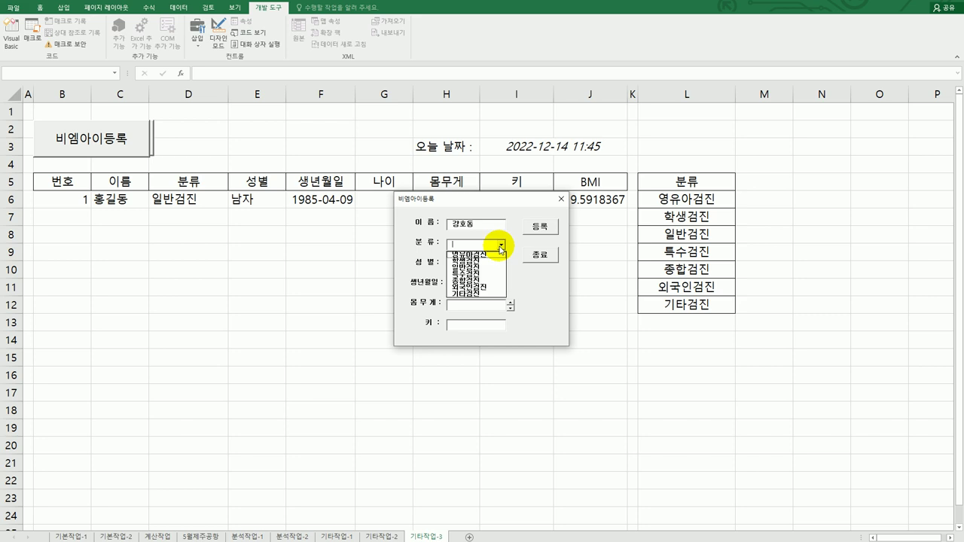
left_click(484, 274)
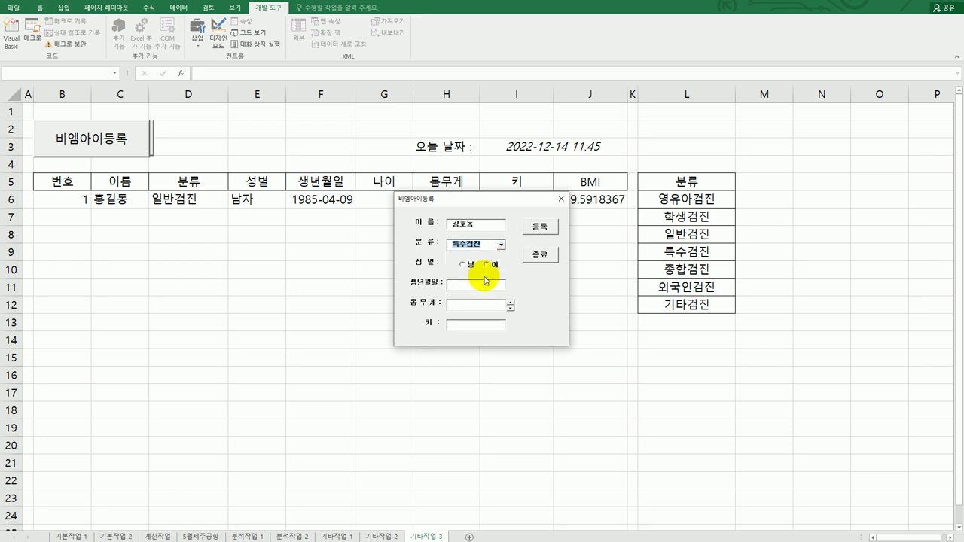
left_click(467, 266)
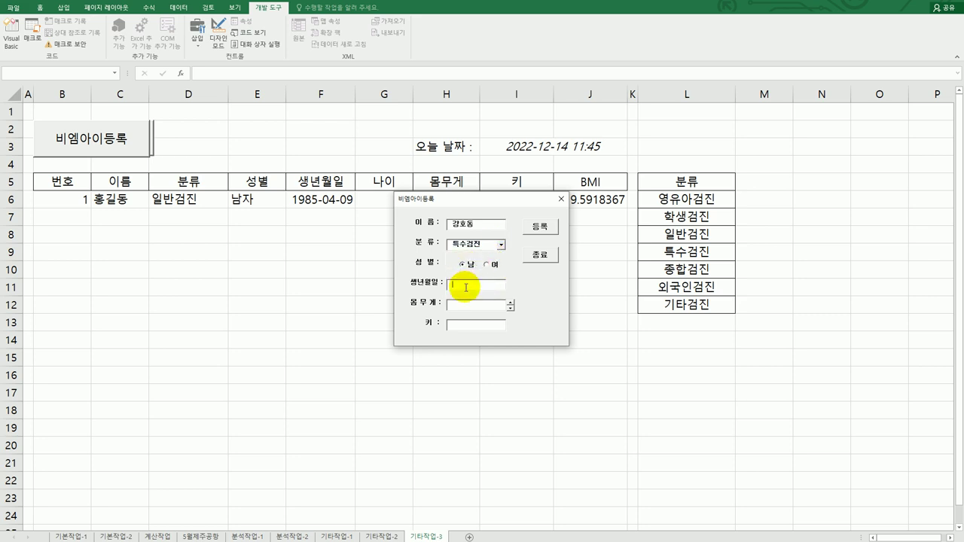
Enter birthdate 1970-11-11, weight 80 and height 180, then register the entry
left_click(498, 287)
type("197")
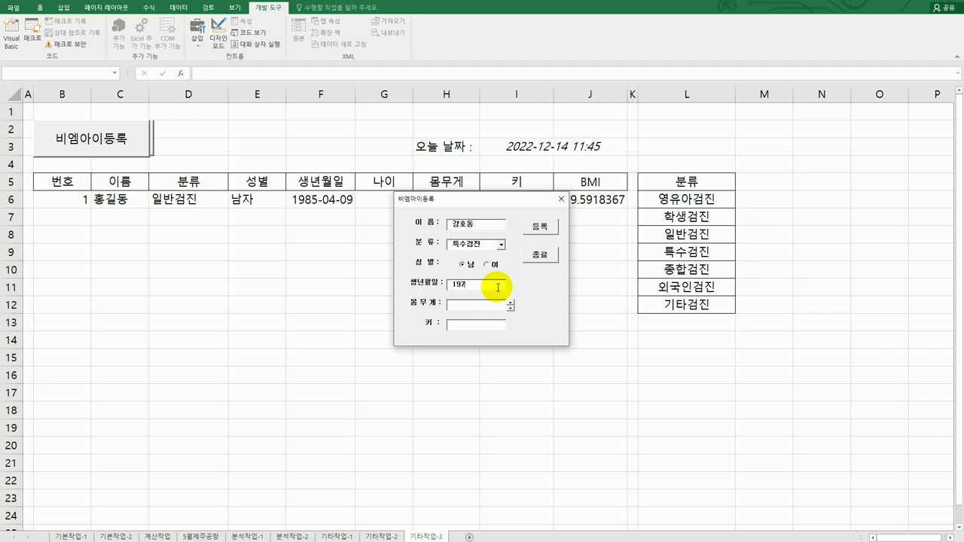
type("0-11-11")
left_click(511, 302)
left_click_drag(511, 304, 510, 304)
left_click(461, 329)
type("180")
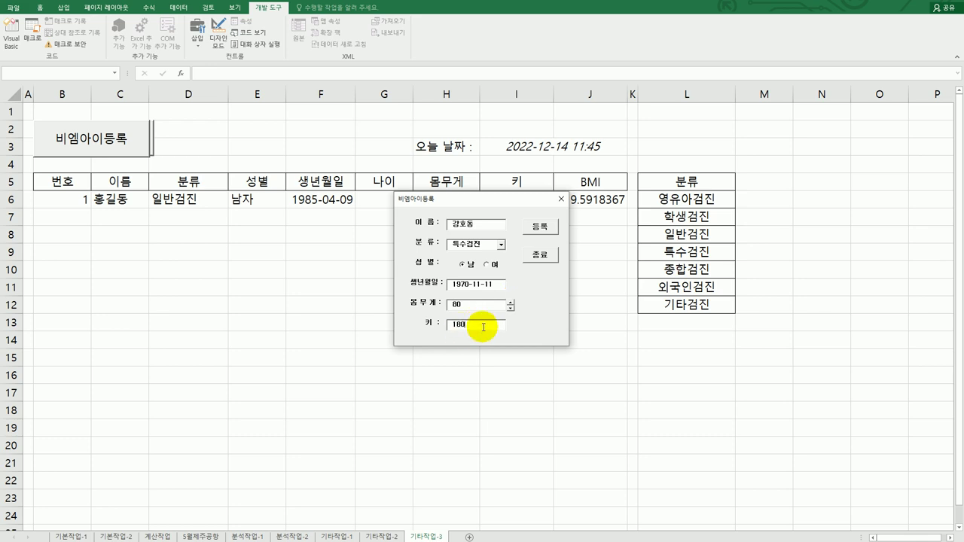
left_click(544, 228)
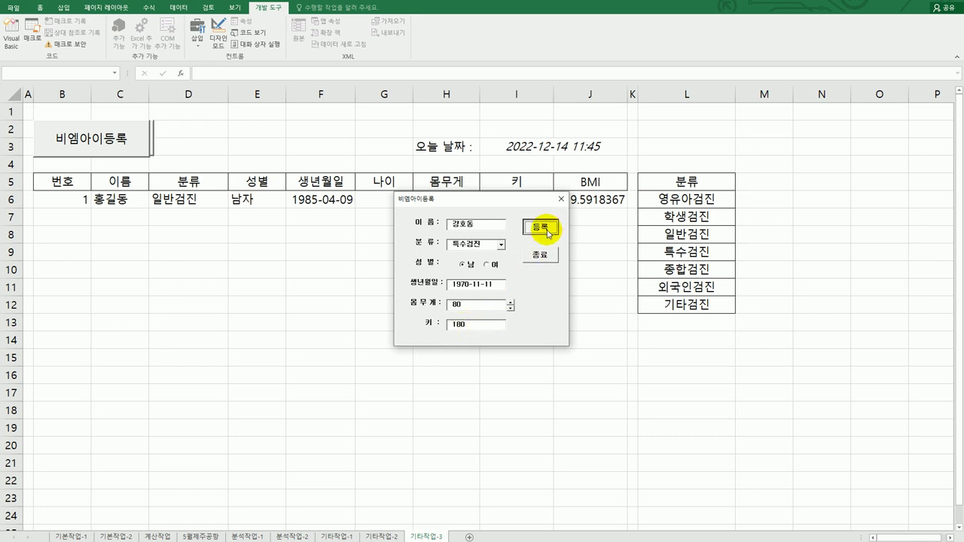
left_click_drag(509, 203, 399, 286)
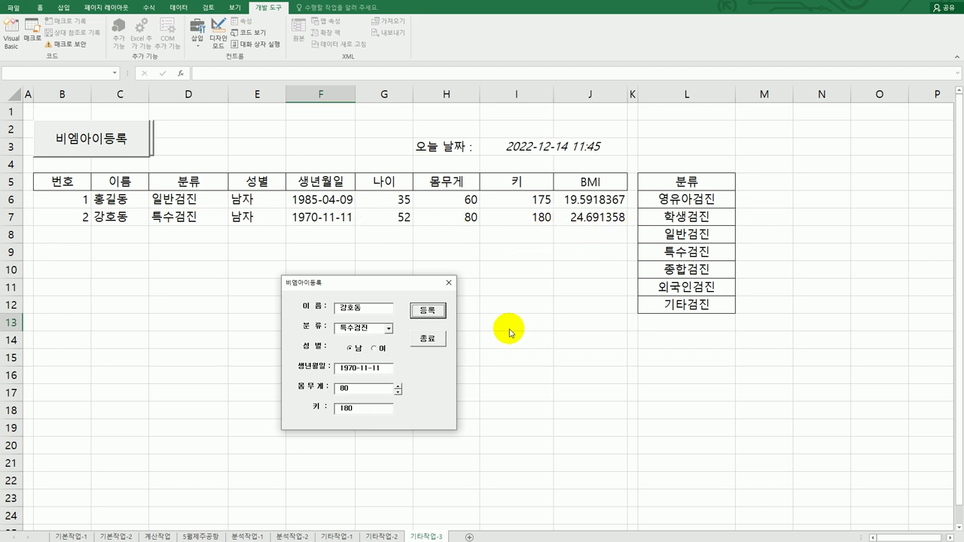
left_click(431, 346)
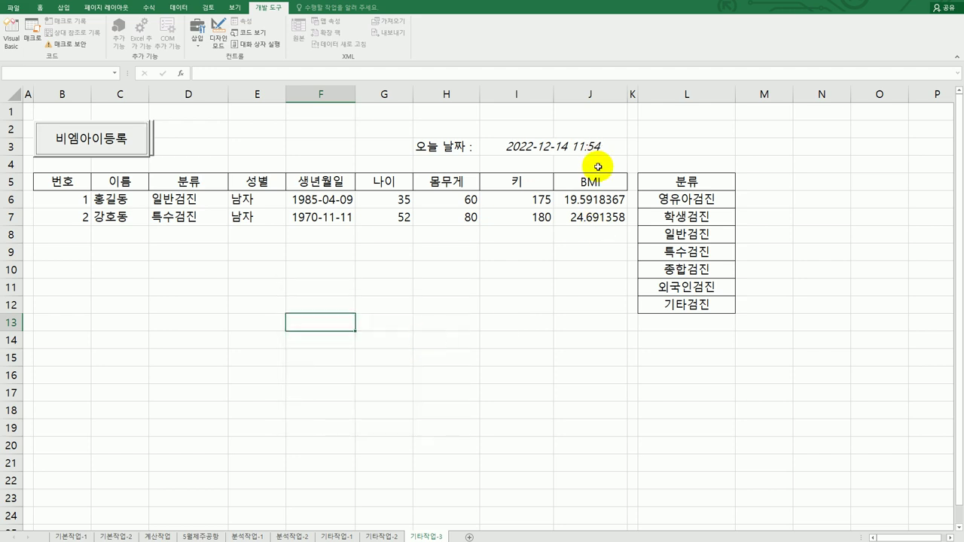
left_click(229, 337)
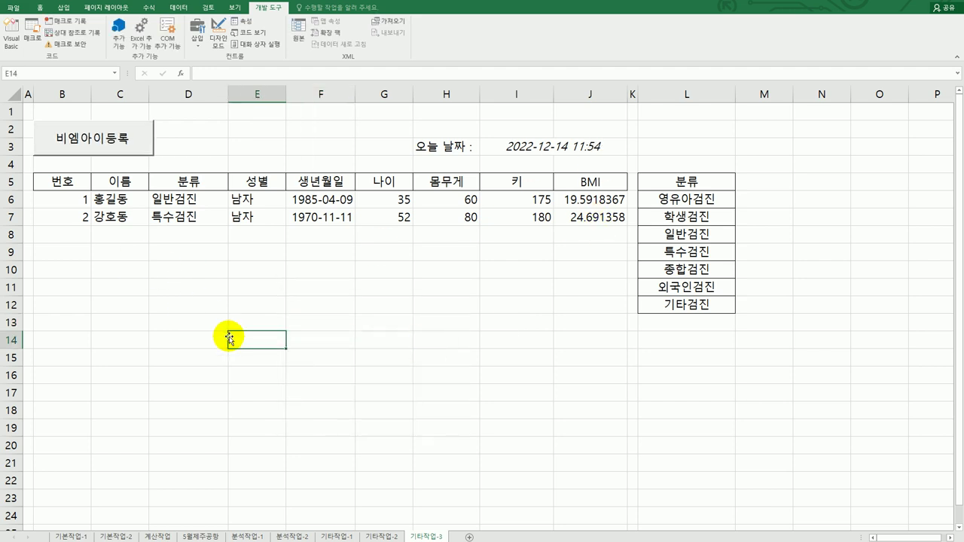